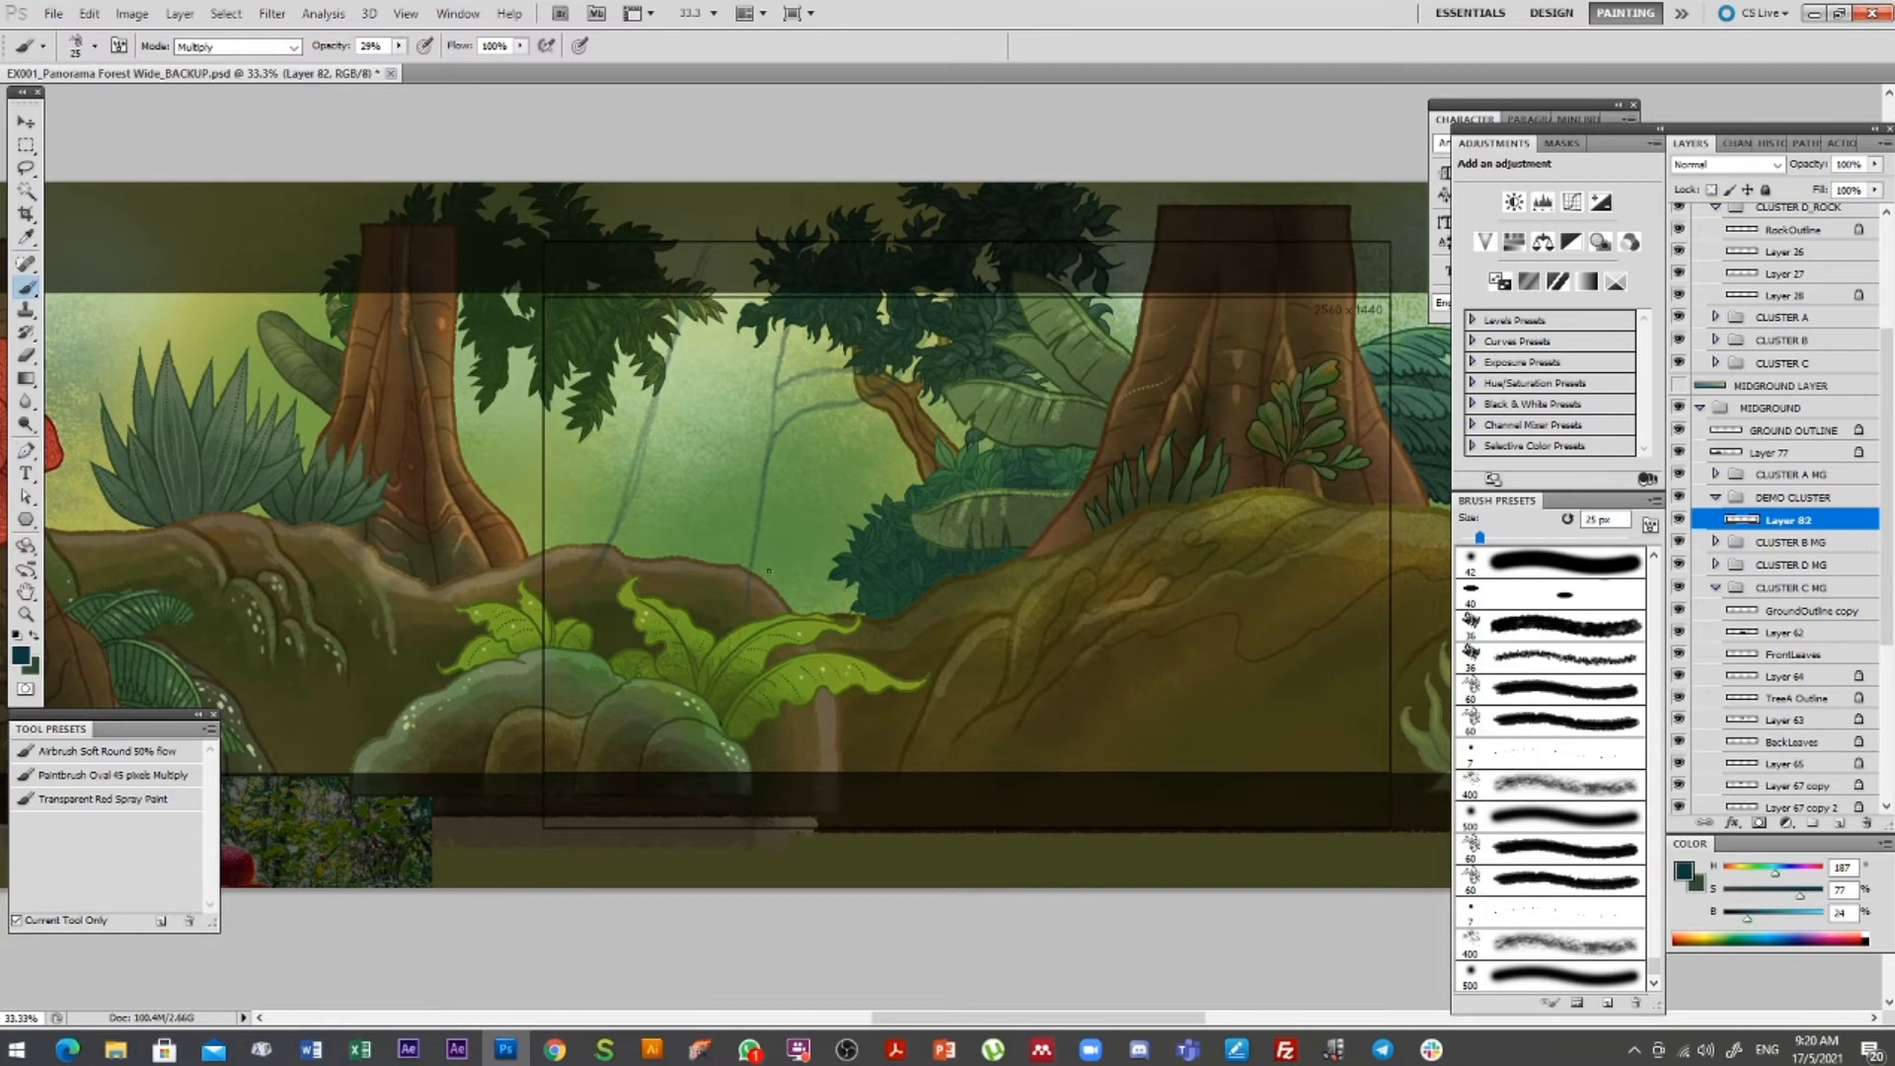
# Examine the forest's midground around the faint leaning tree sketch between the two existing trunks
pyautogui.moveTo(656, 563); pyautogui.dragTo(897, 563)
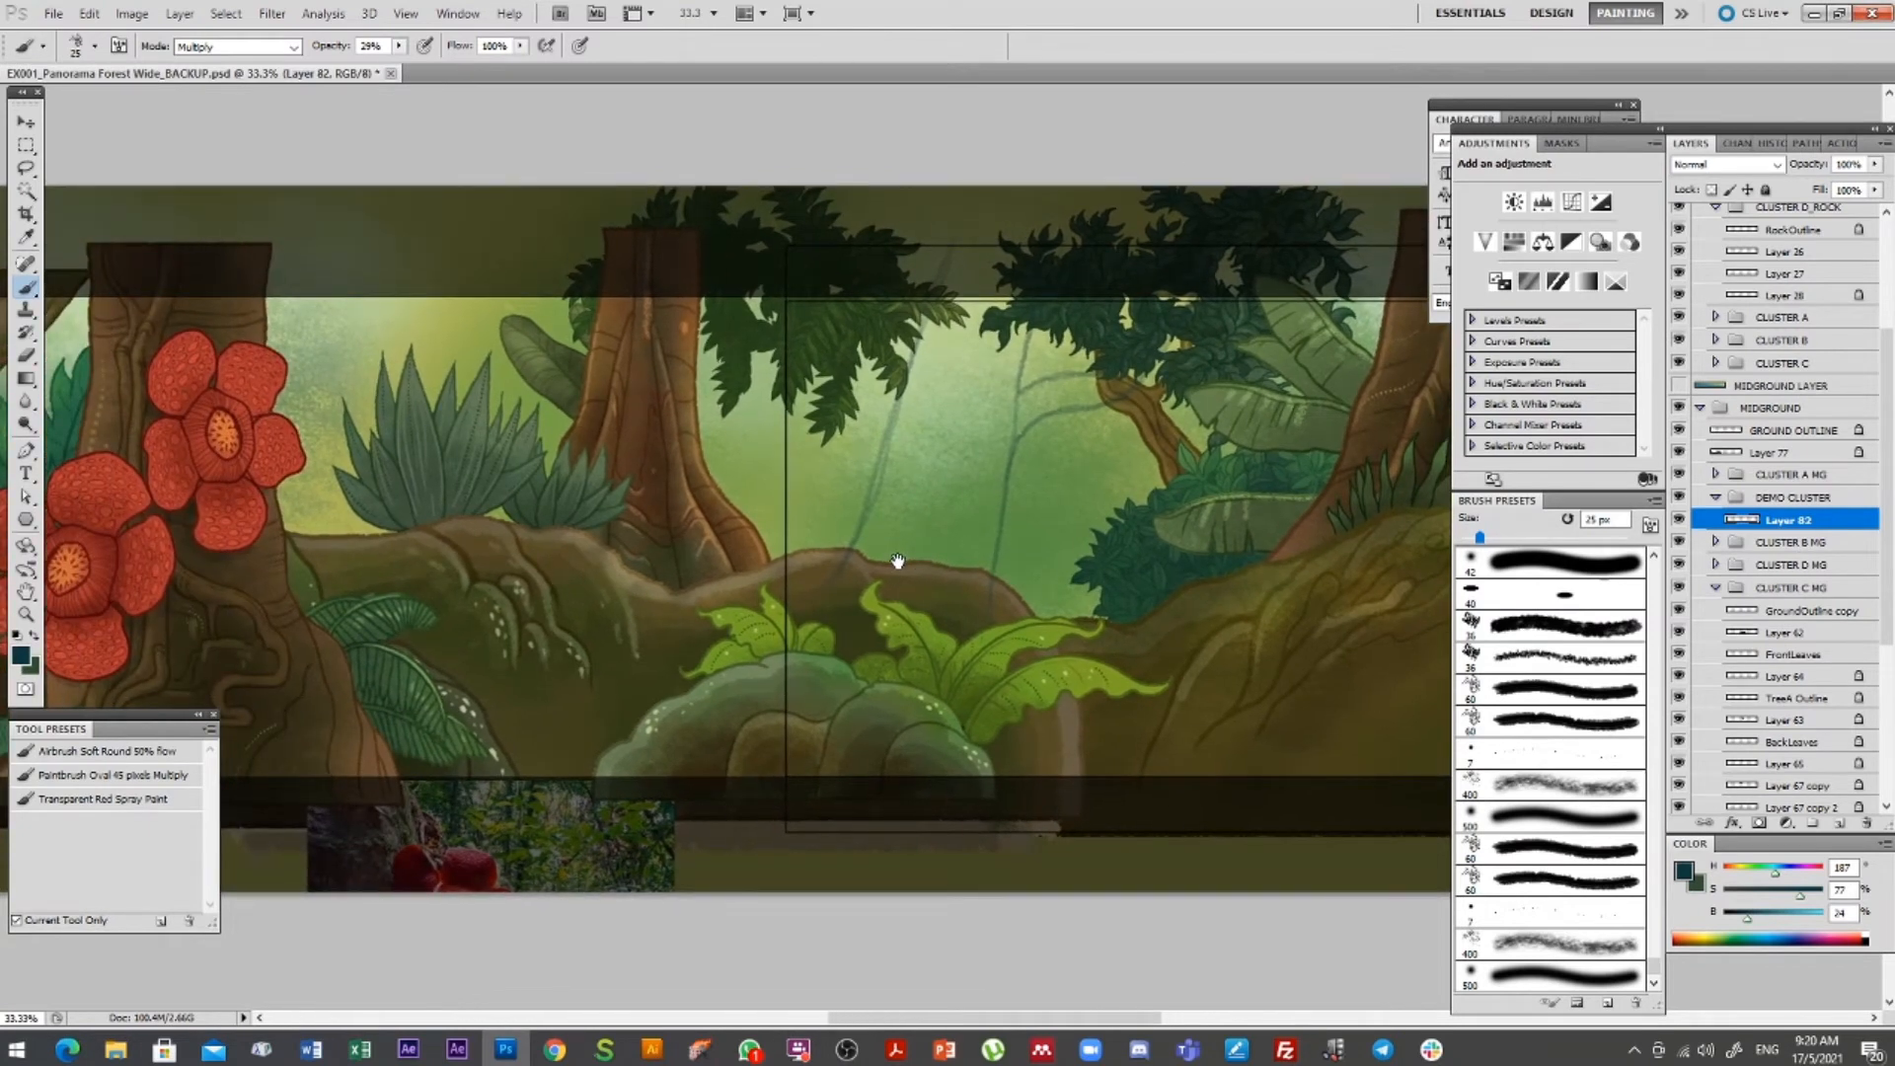
pyautogui.moveTo(896, 561); pyautogui.dragTo(460, 510)
pyautogui.moveTo(1294, 521); pyautogui.dragTo(1005, 511)
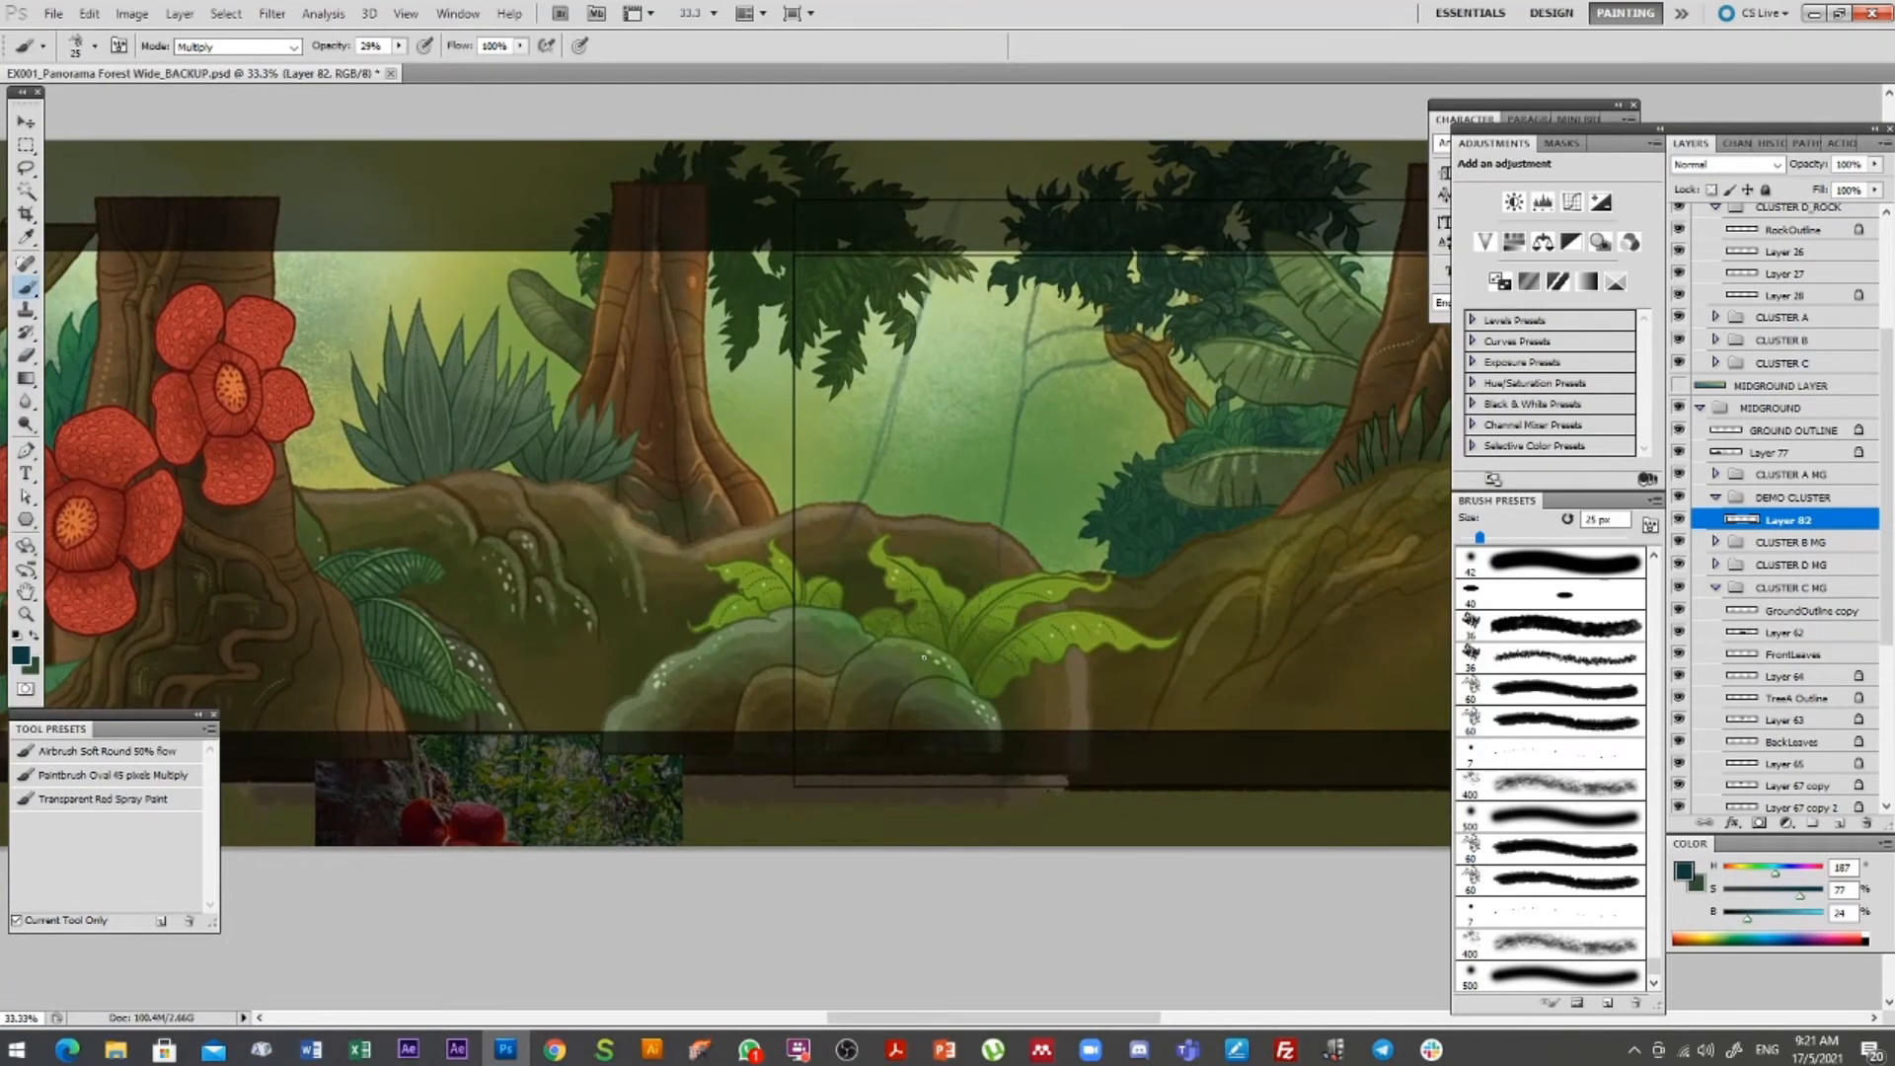
pyautogui.moveTo(1054, 474); pyautogui.dragTo(994, 507)
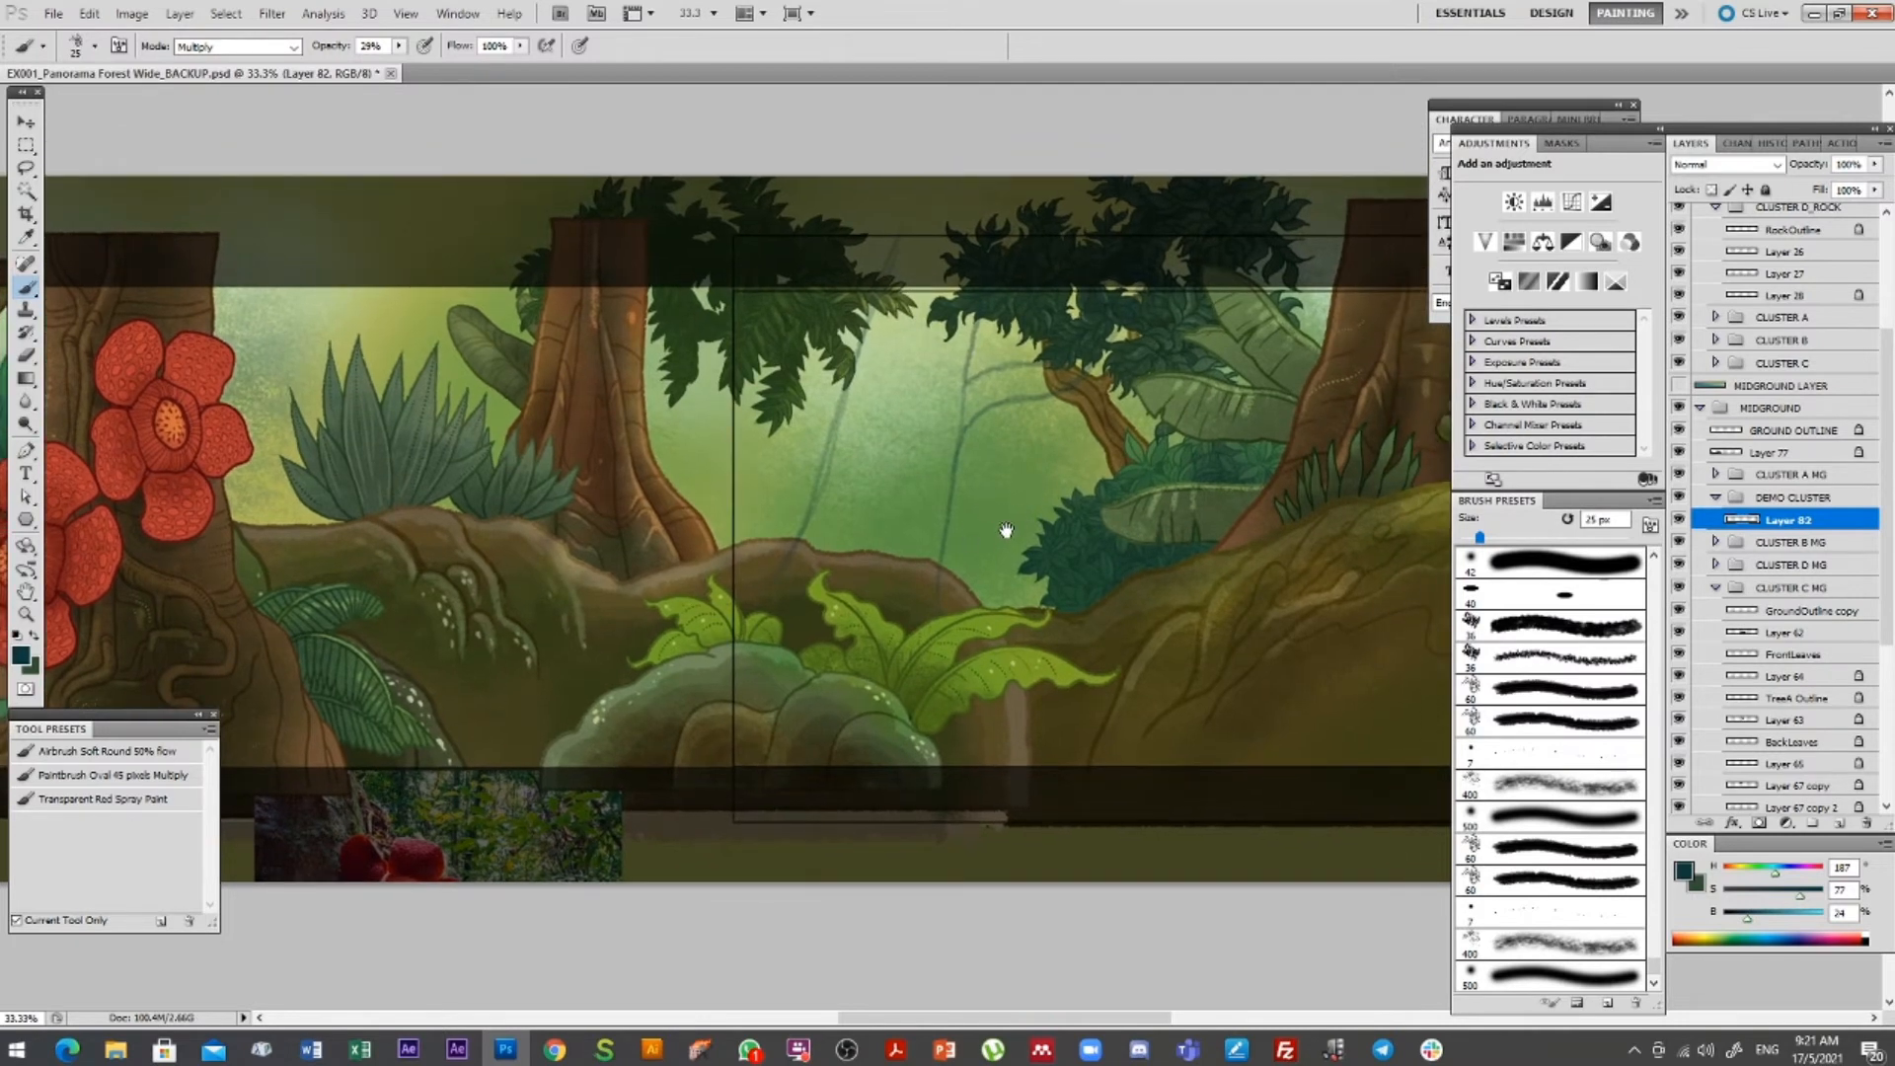
pyautogui.hotkey('ctrl', '+')
pyautogui.moveTo(1026, 530); pyautogui.dragTo(958, 619)
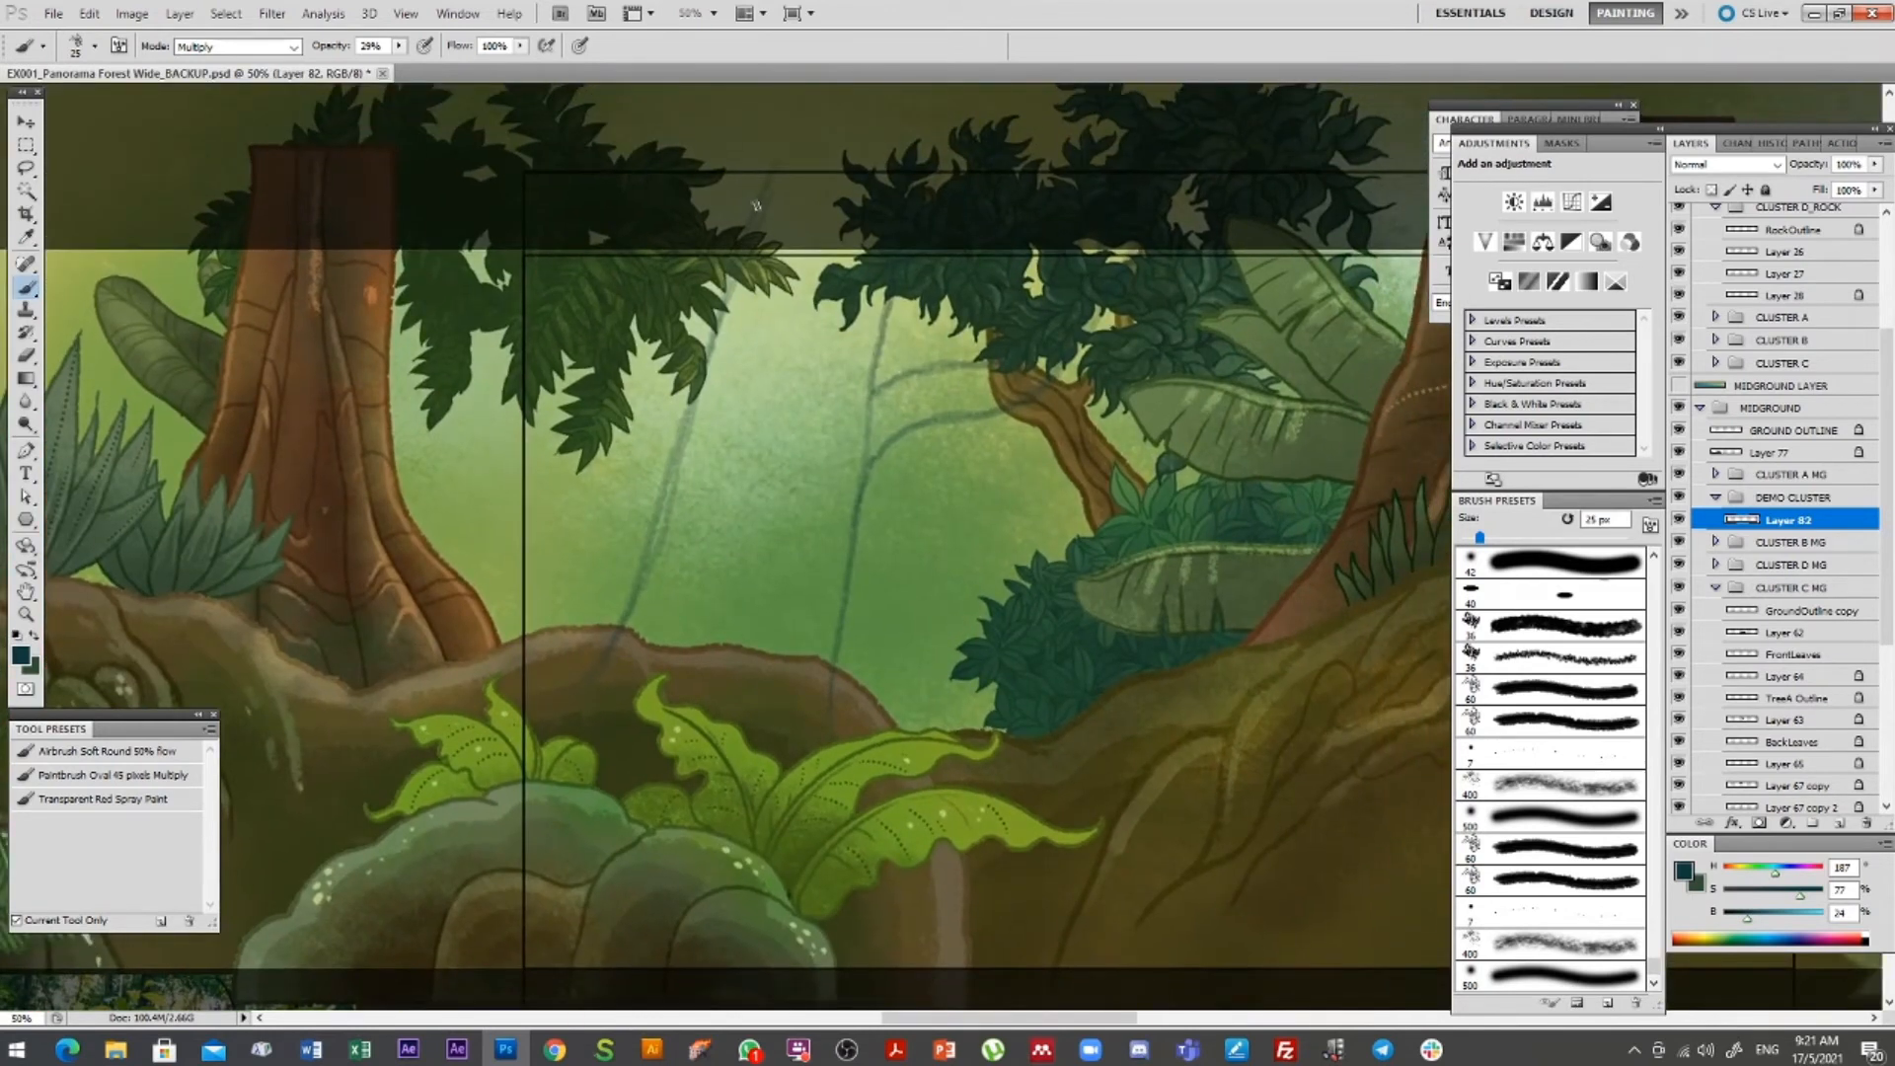
pyautogui.click(26, 451)
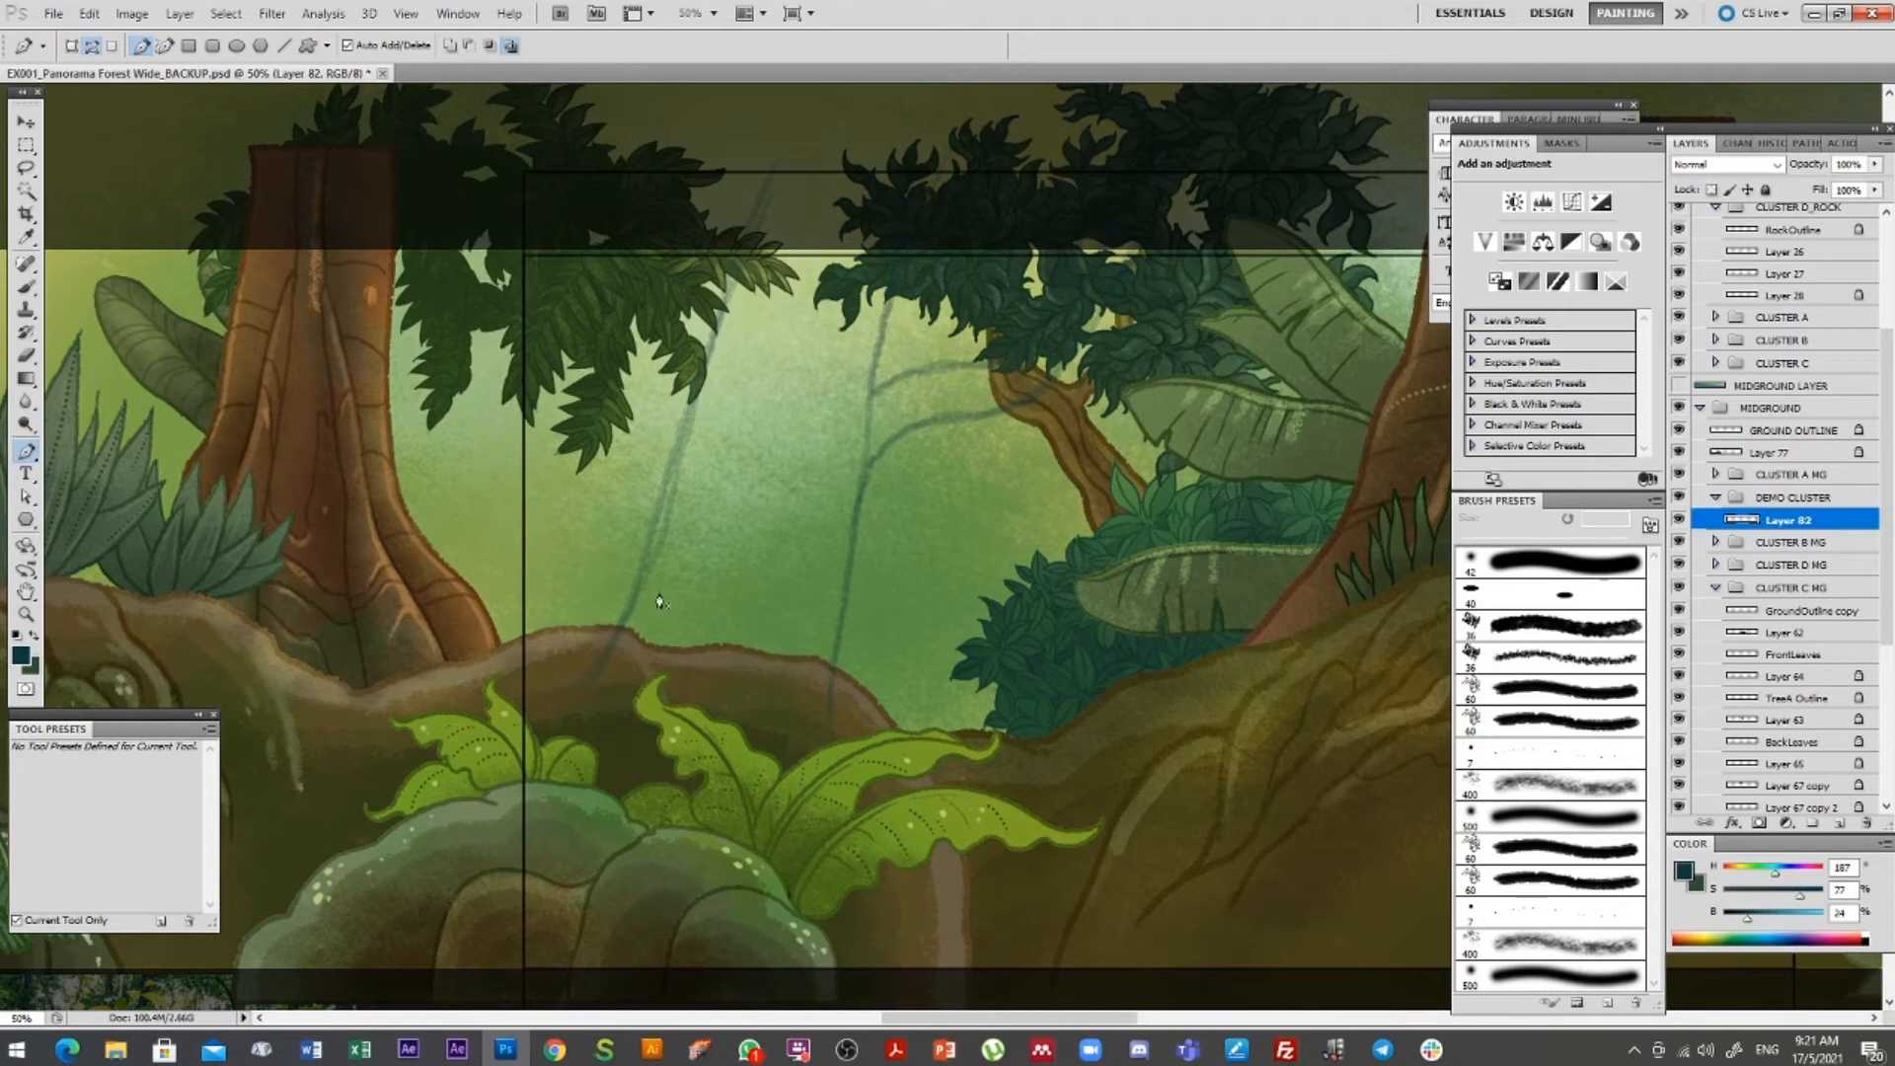
pyautogui.click(22, 145)
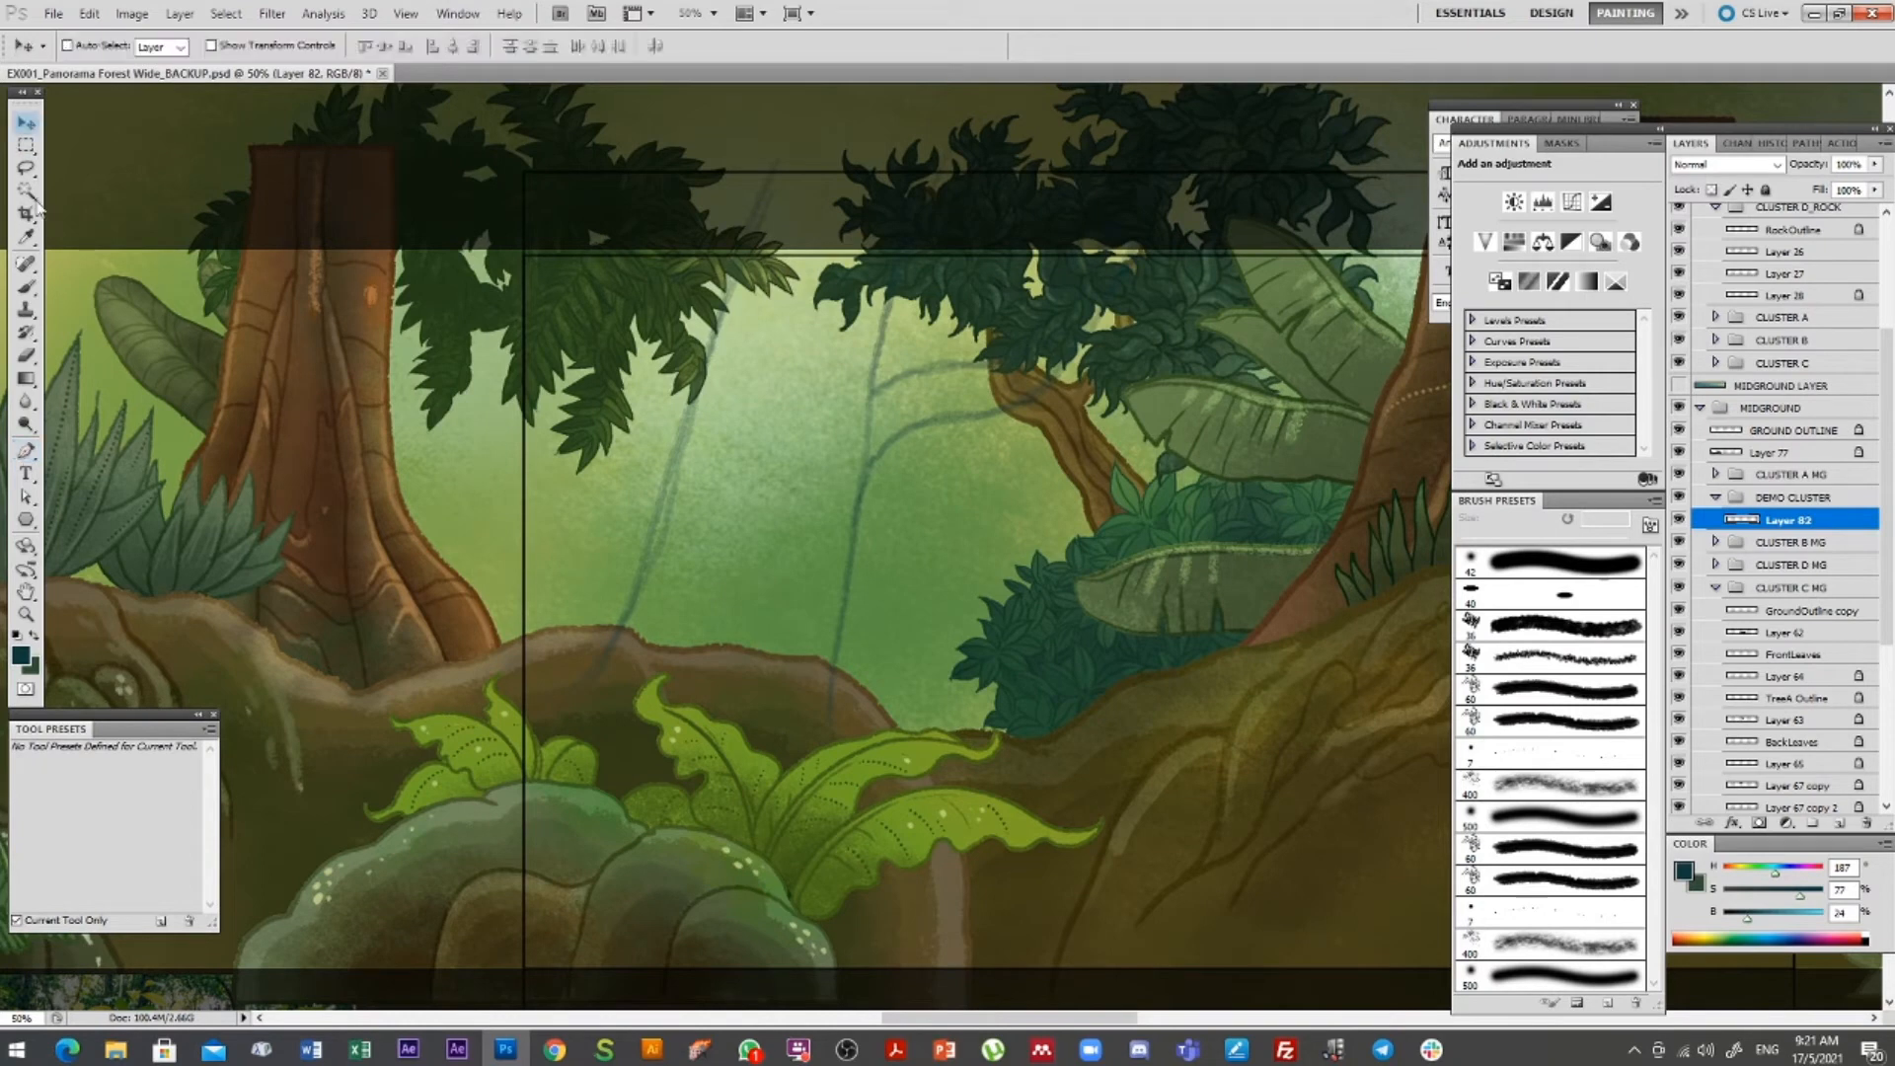
pyautogui.click(26, 286)
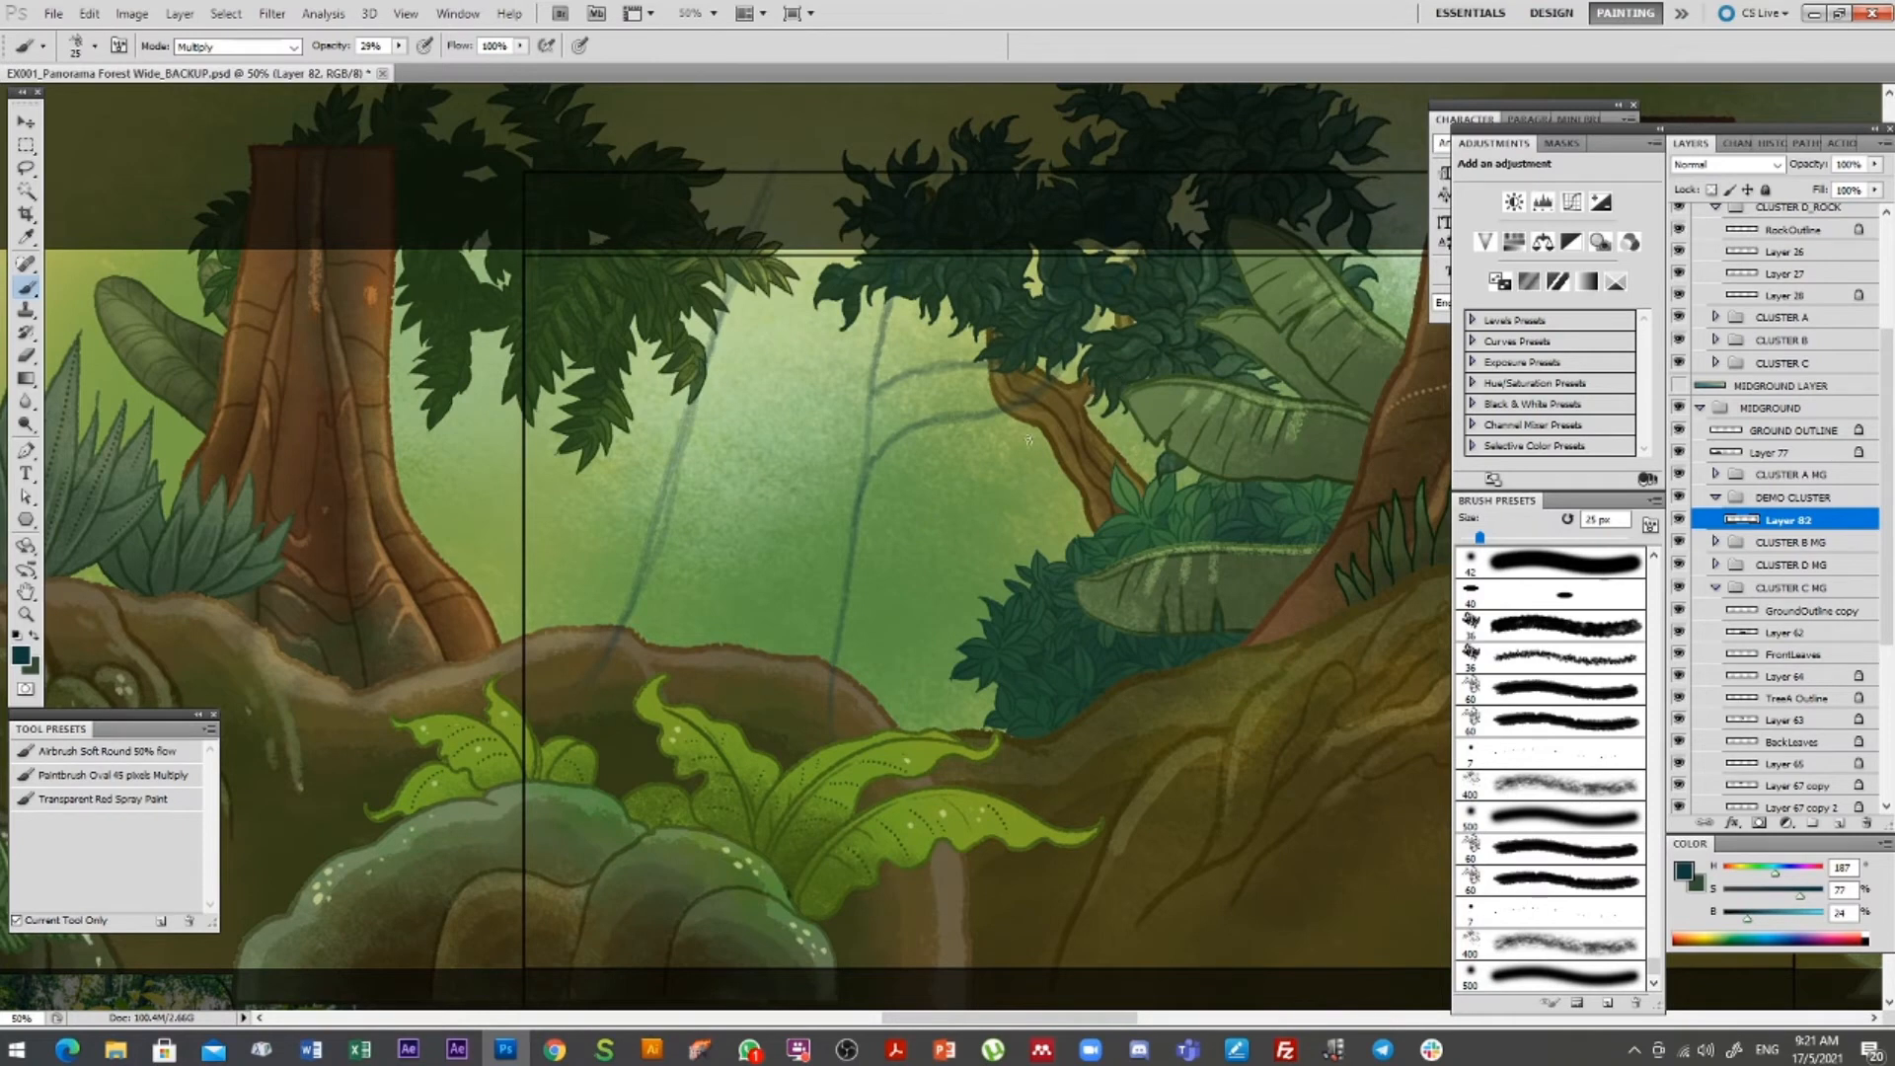
pyautogui.moveTo(964, 598); pyautogui.dragTo(929, 565)
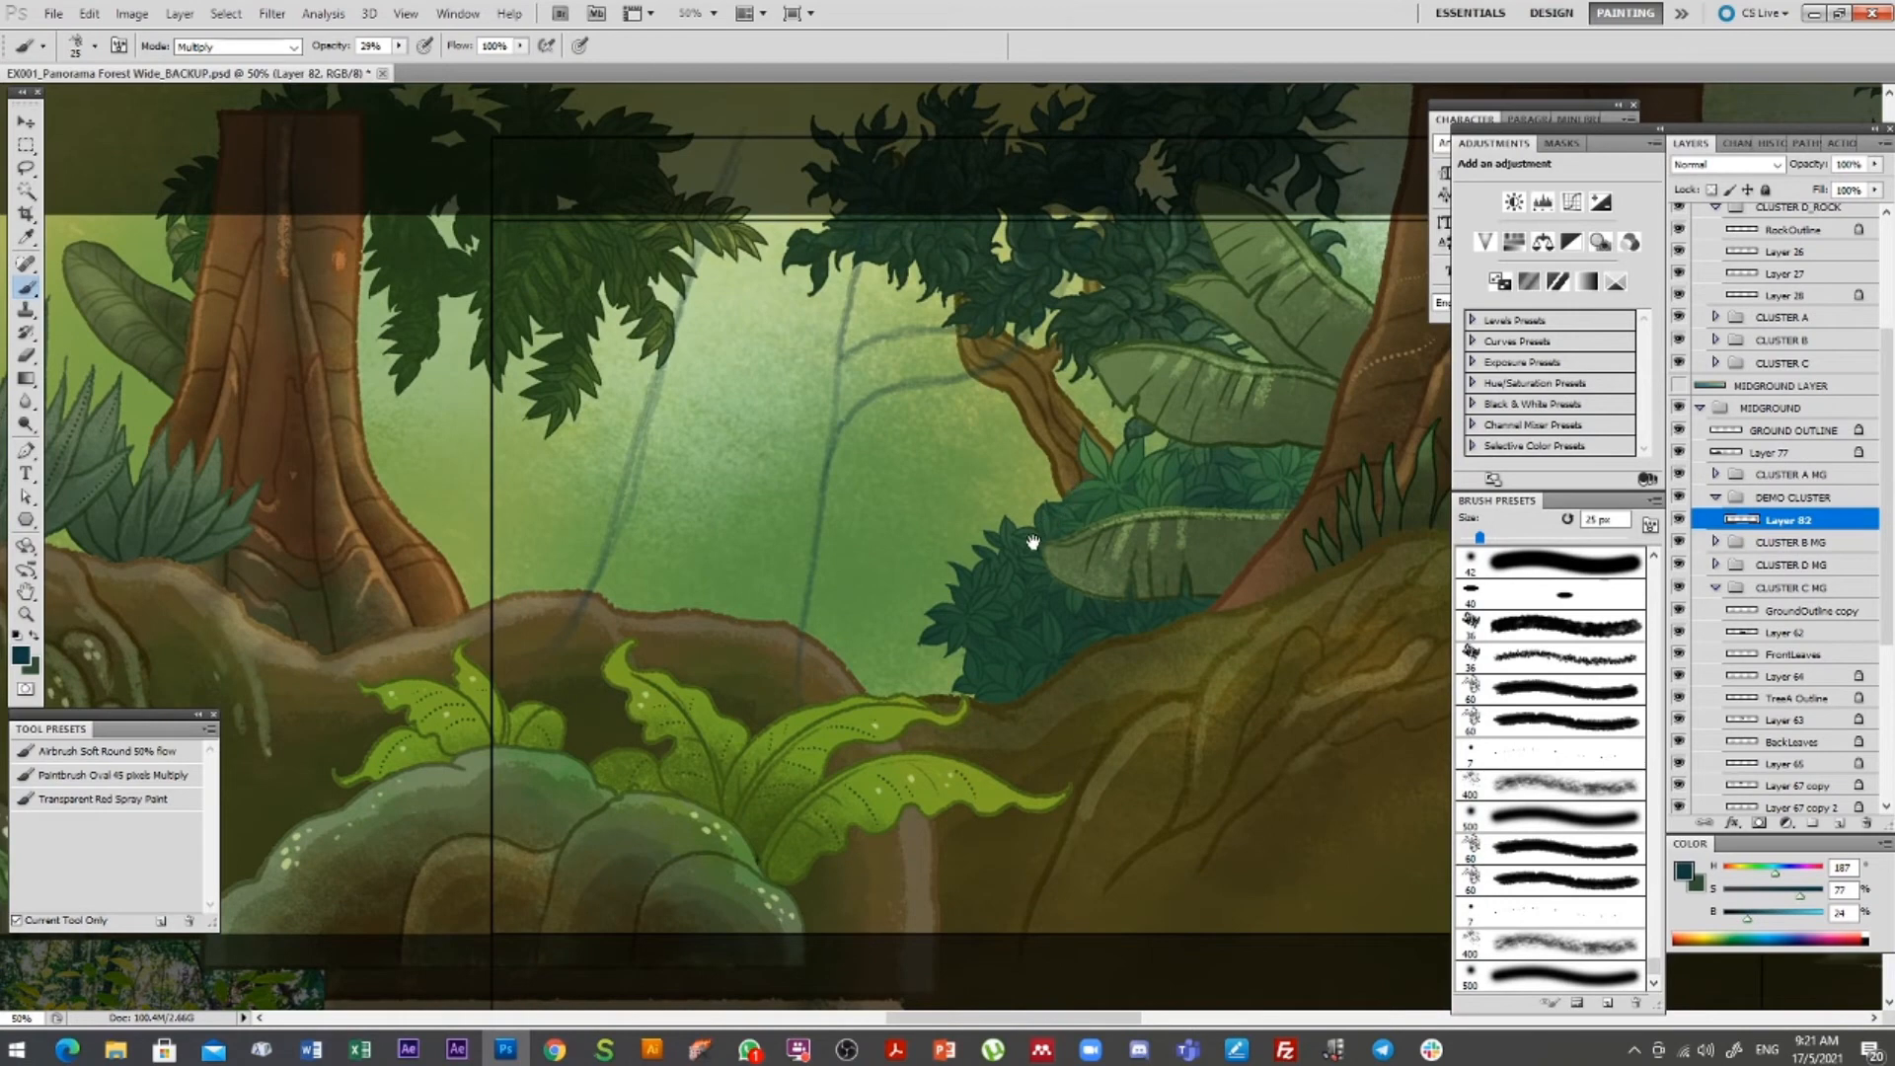
pyautogui.moveTo(992, 525); pyautogui.dragTo(990, 553)
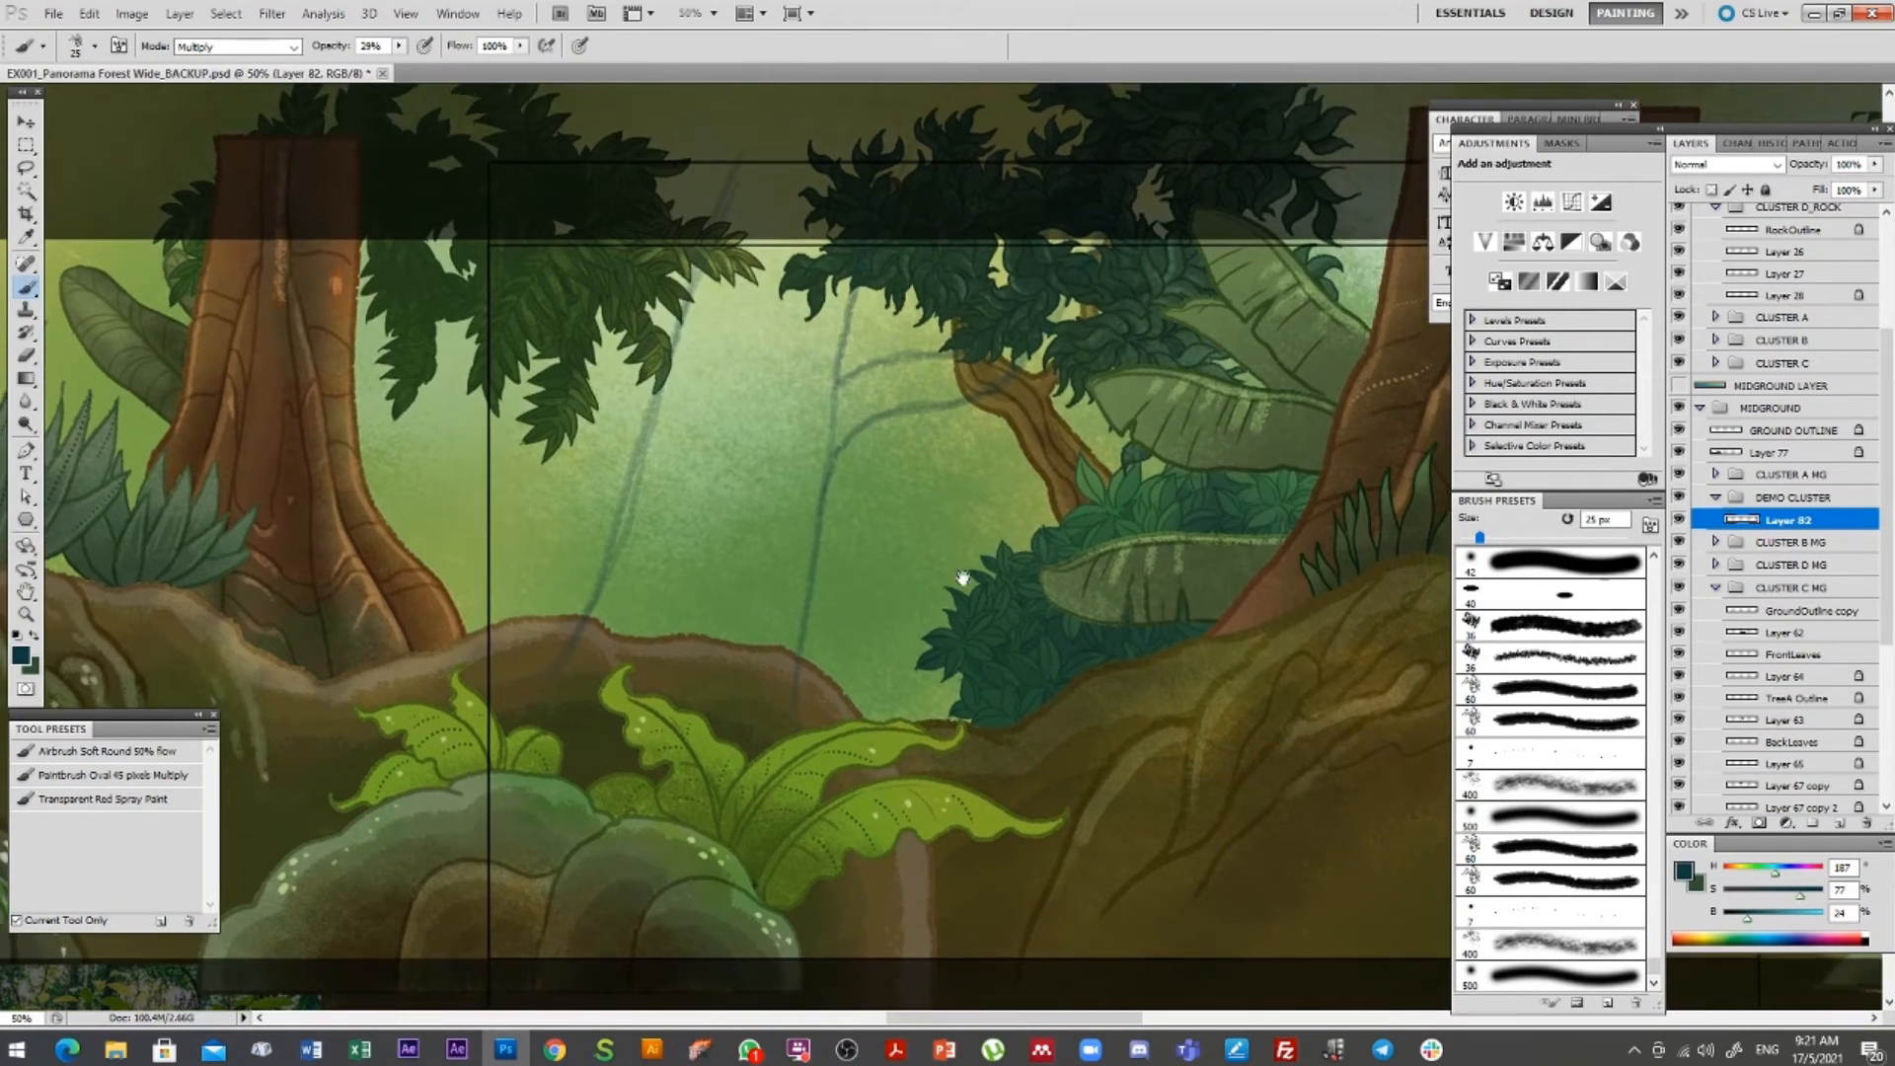
pyautogui.moveTo(880, 608); pyautogui.dragTo(868, 651)
pyautogui.moveTo(947, 566); pyautogui.dragTo(987, 643)
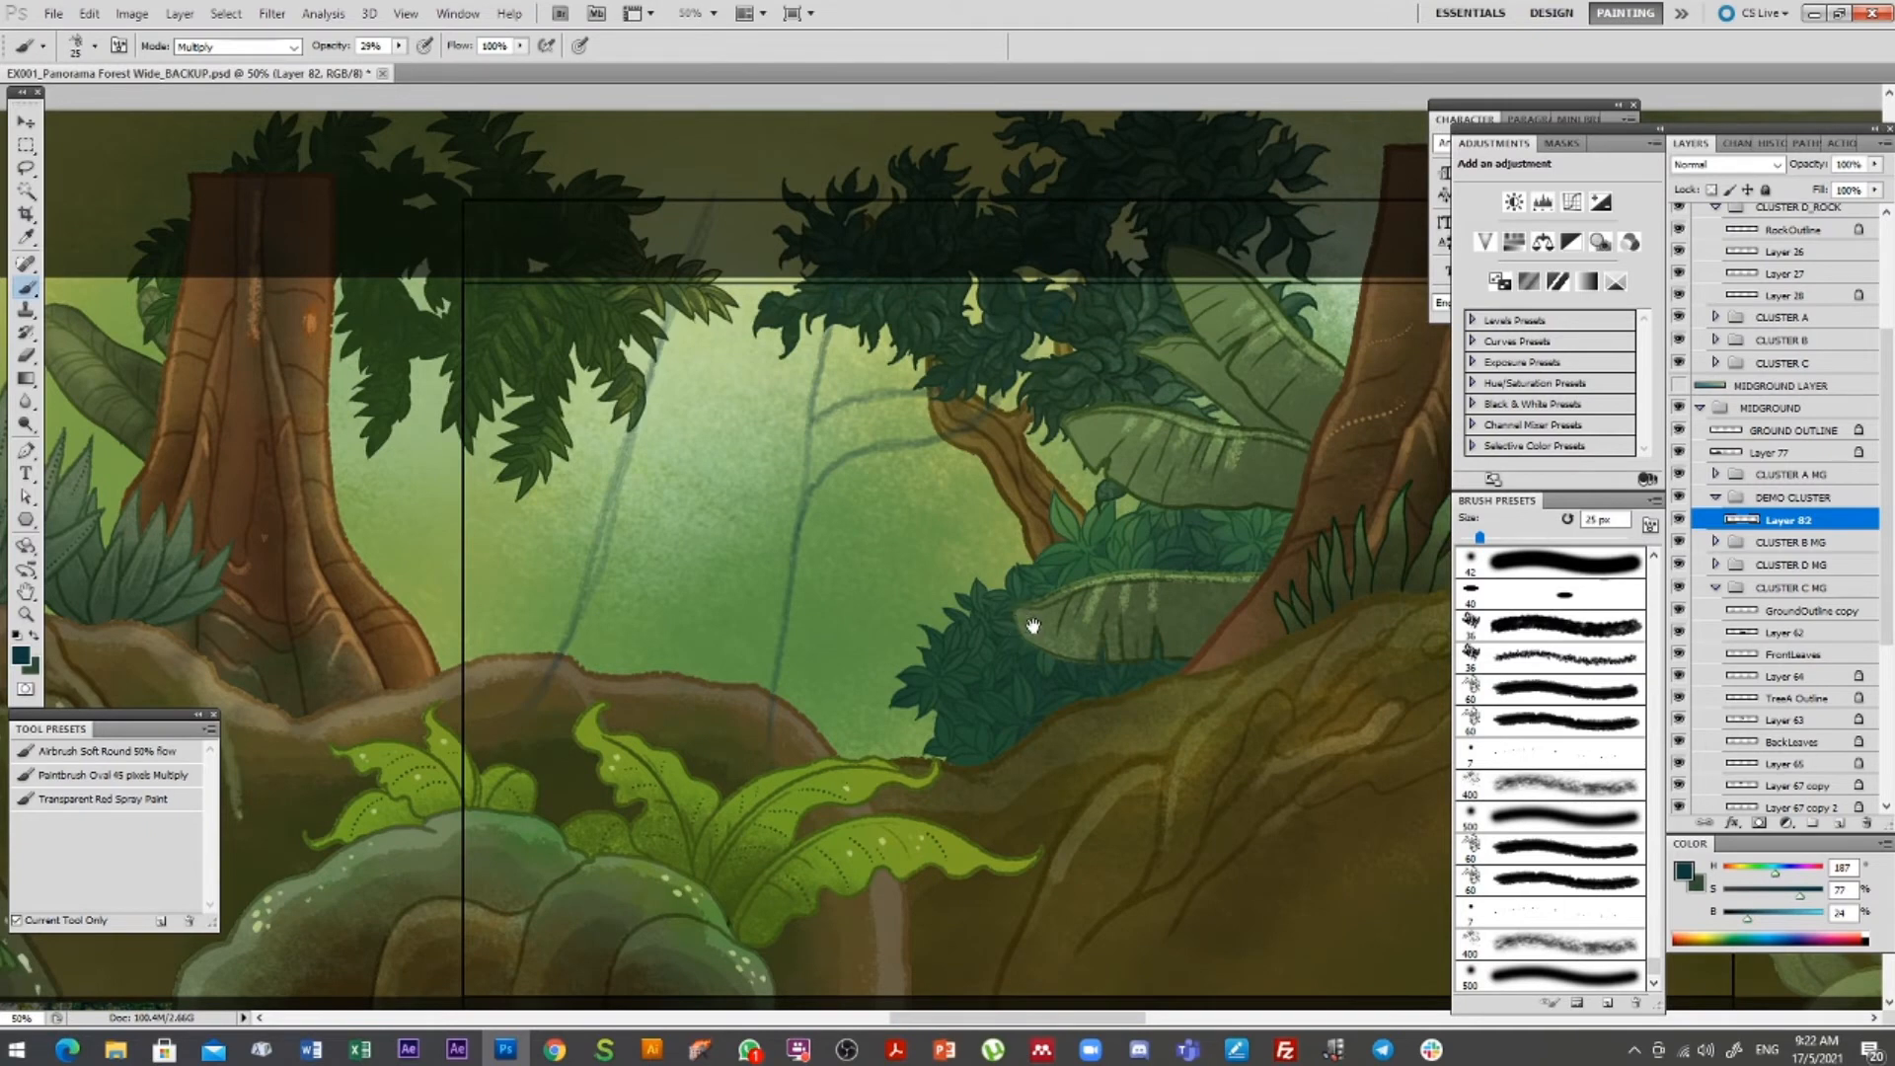
pyautogui.moveTo(1031, 618); pyautogui.dragTo(943, 642)
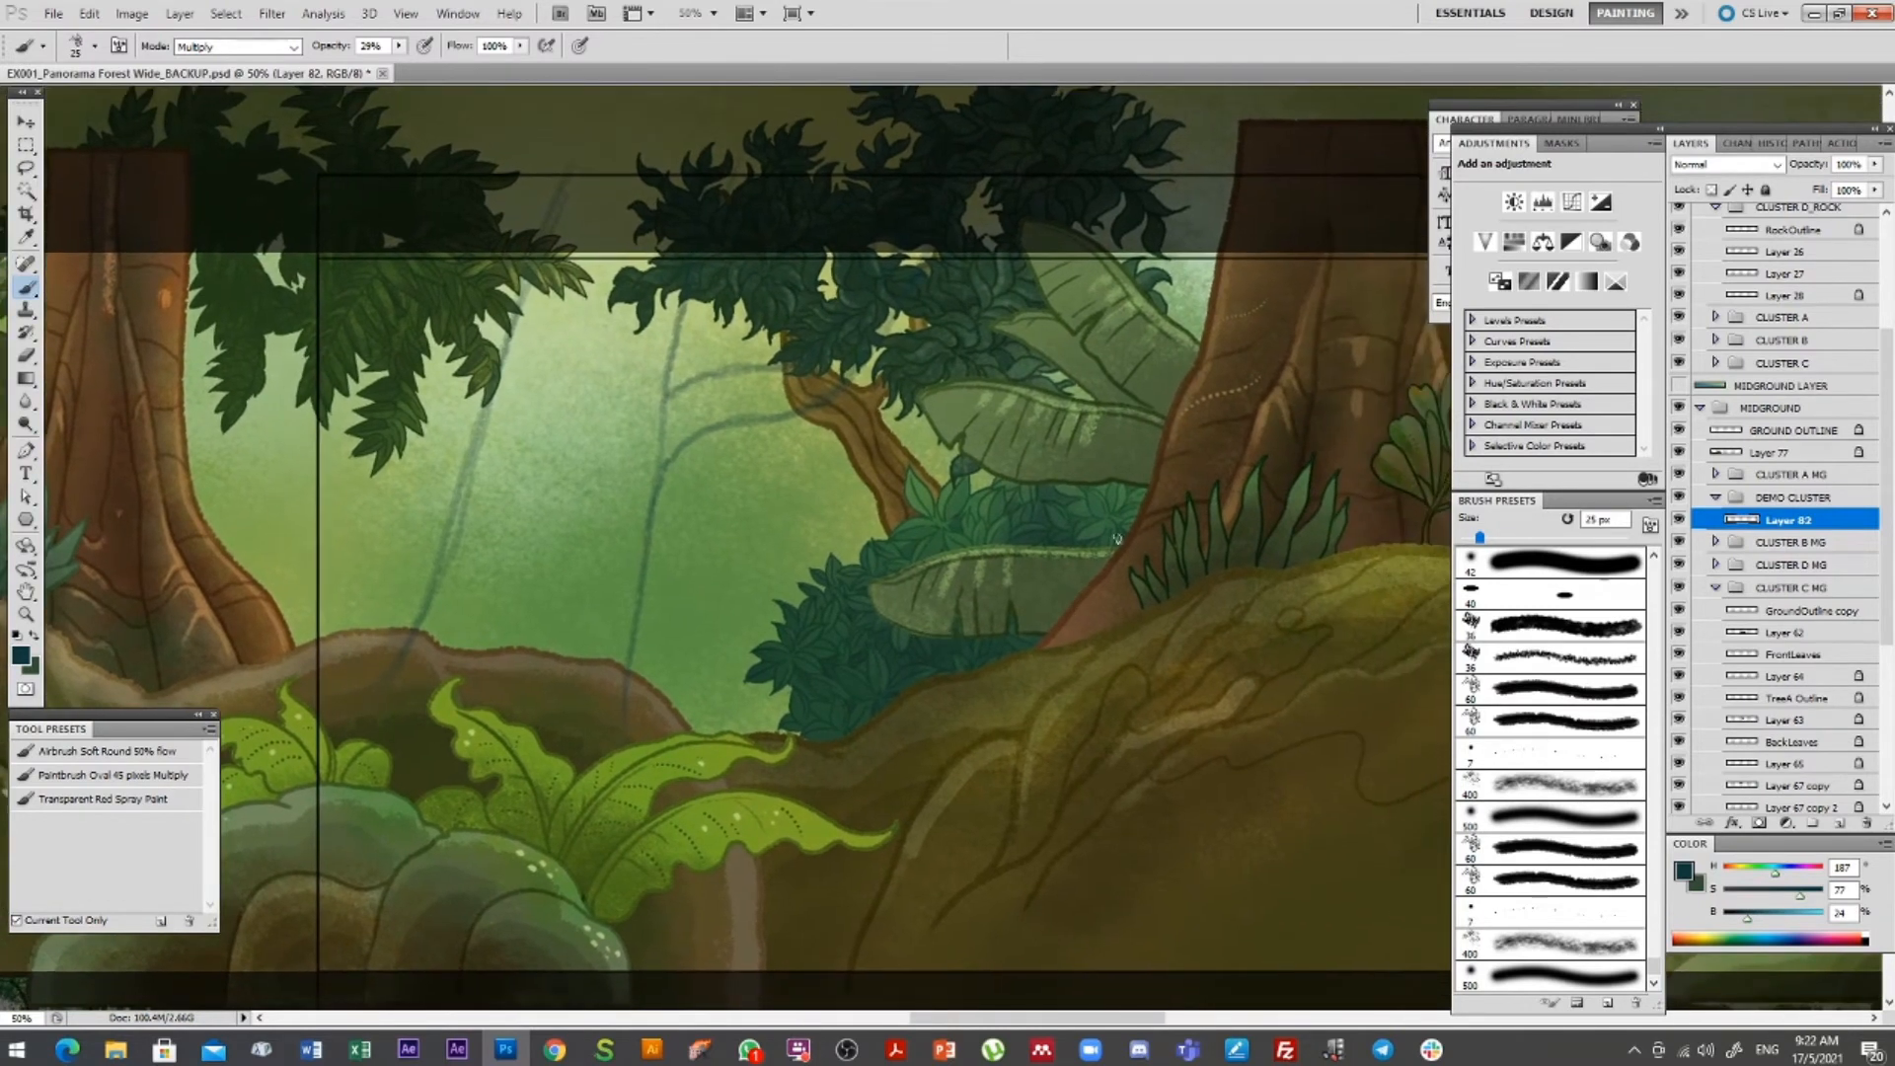
pyautogui.moveTo(747, 588); pyautogui.dragTo(878, 602)
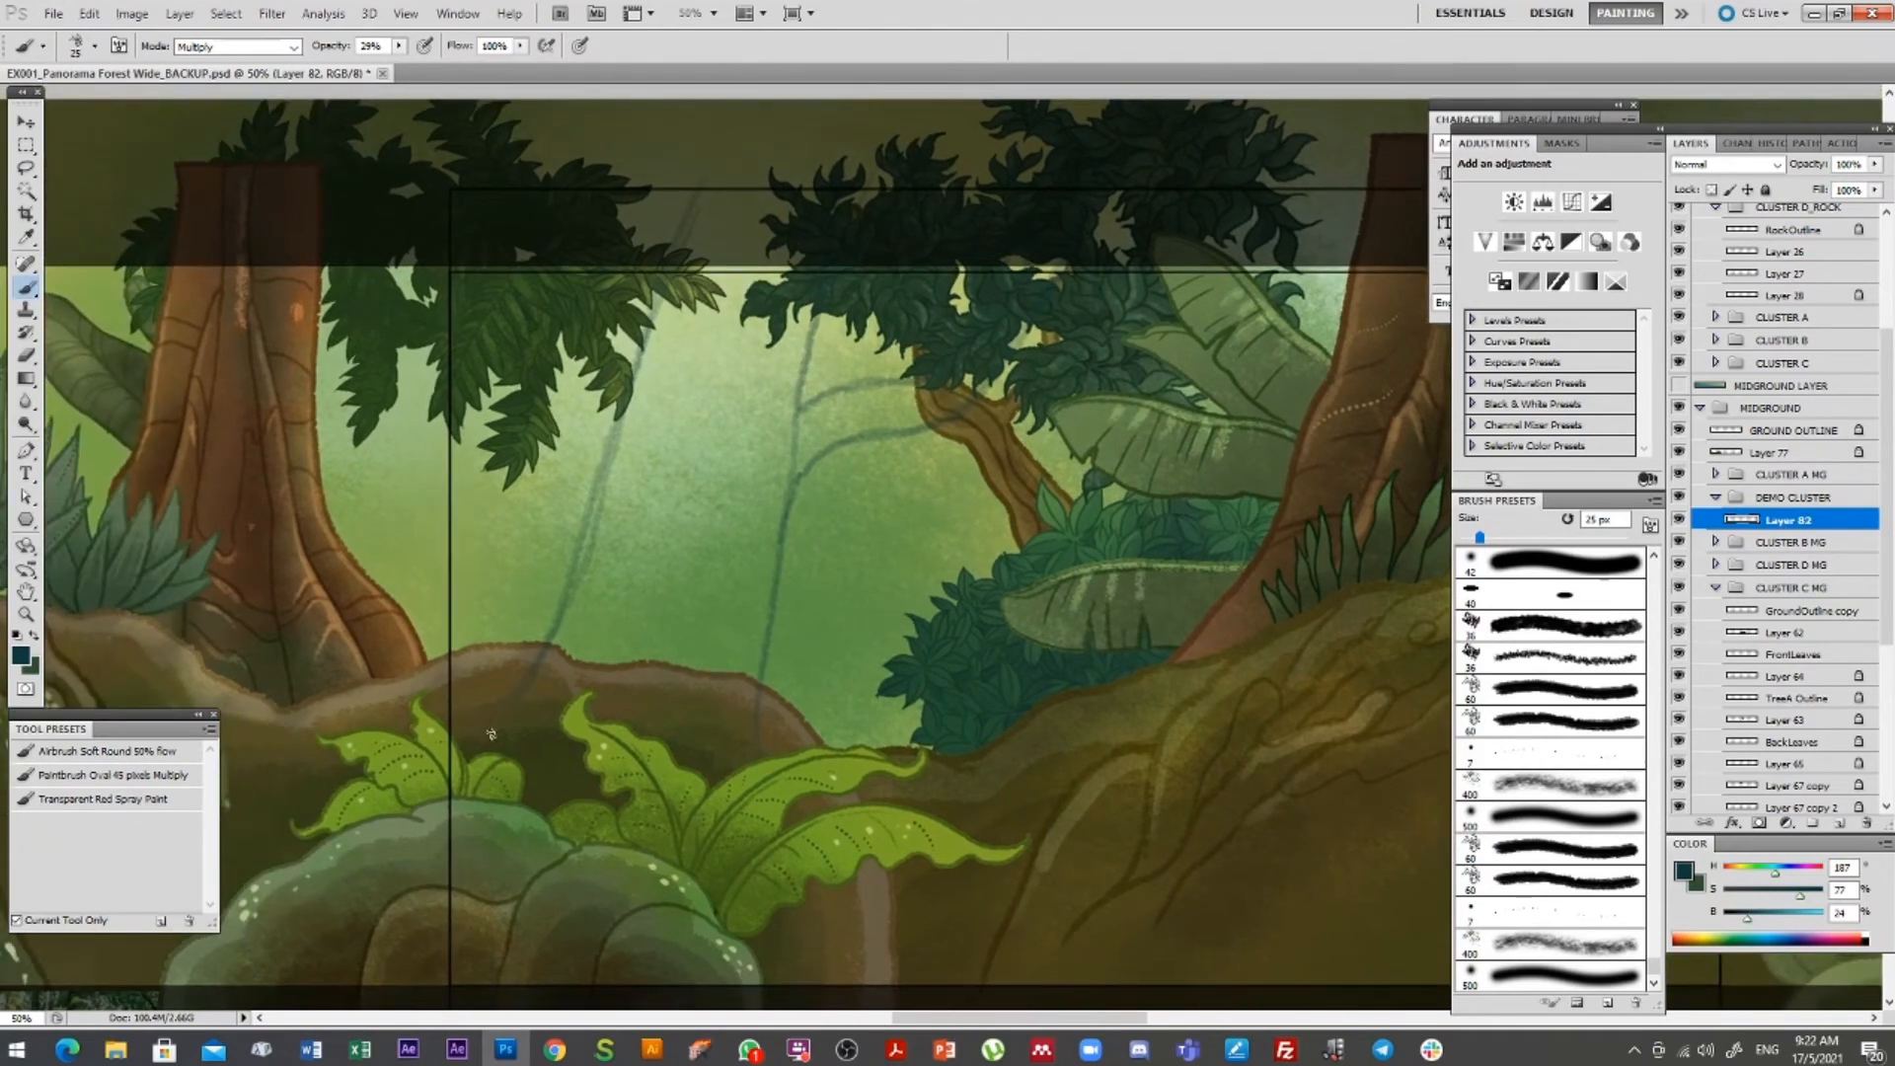
pyautogui.moveTo(791, 608); pyautogui.dragTo(883, 559)
pyautogui.moveTo(897, 666); pyautogui.dragTo(879, 637)
pyautogui.moveTo(999, 633); pyautogui.dragTo(908, 647)
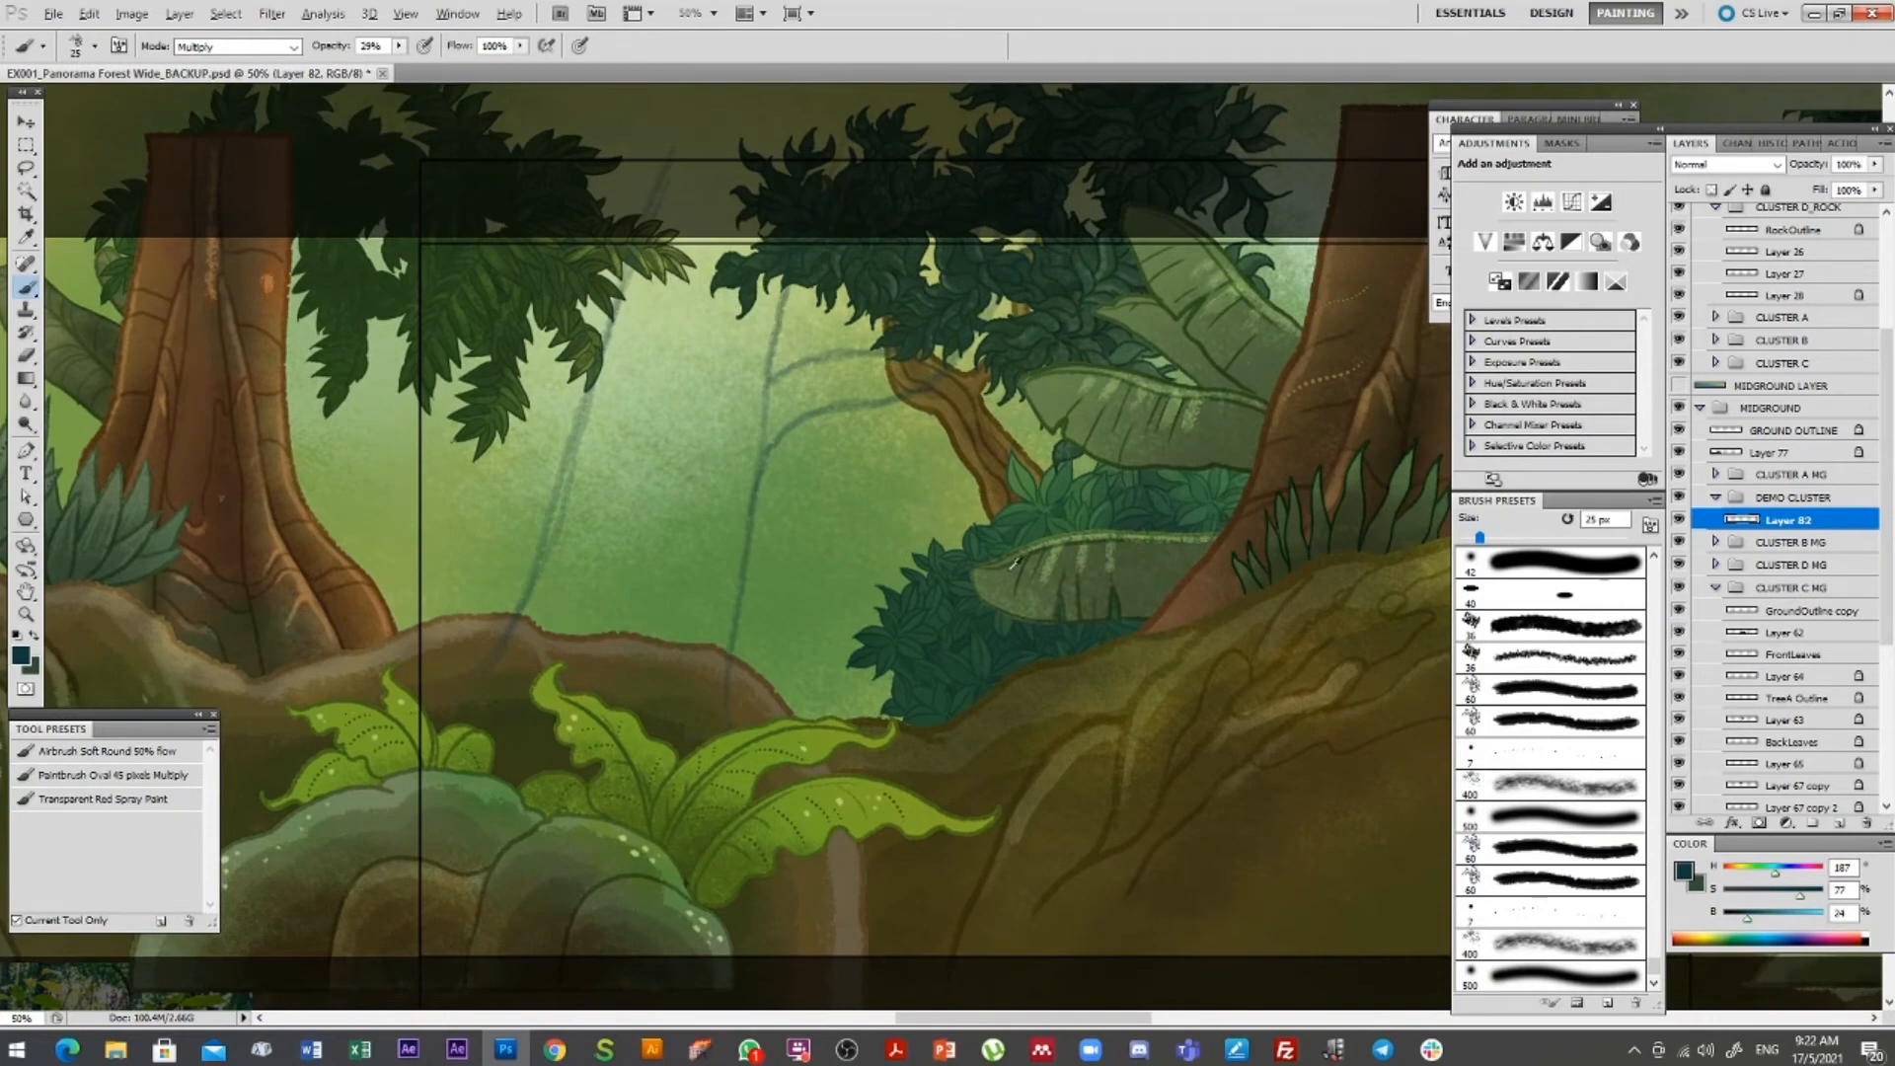
# Sample a dark brown from the large tree trunk and try a brush stroke along the sketched tree's left edge
pyautogui.keyDown('alt'); pyautogui.click(1285, 388); pyautogui.keyUp('alt')
pyautogui.keyDown('alt'); pyautogui.click(1283, 388); pyautogui.keyUp('alt')
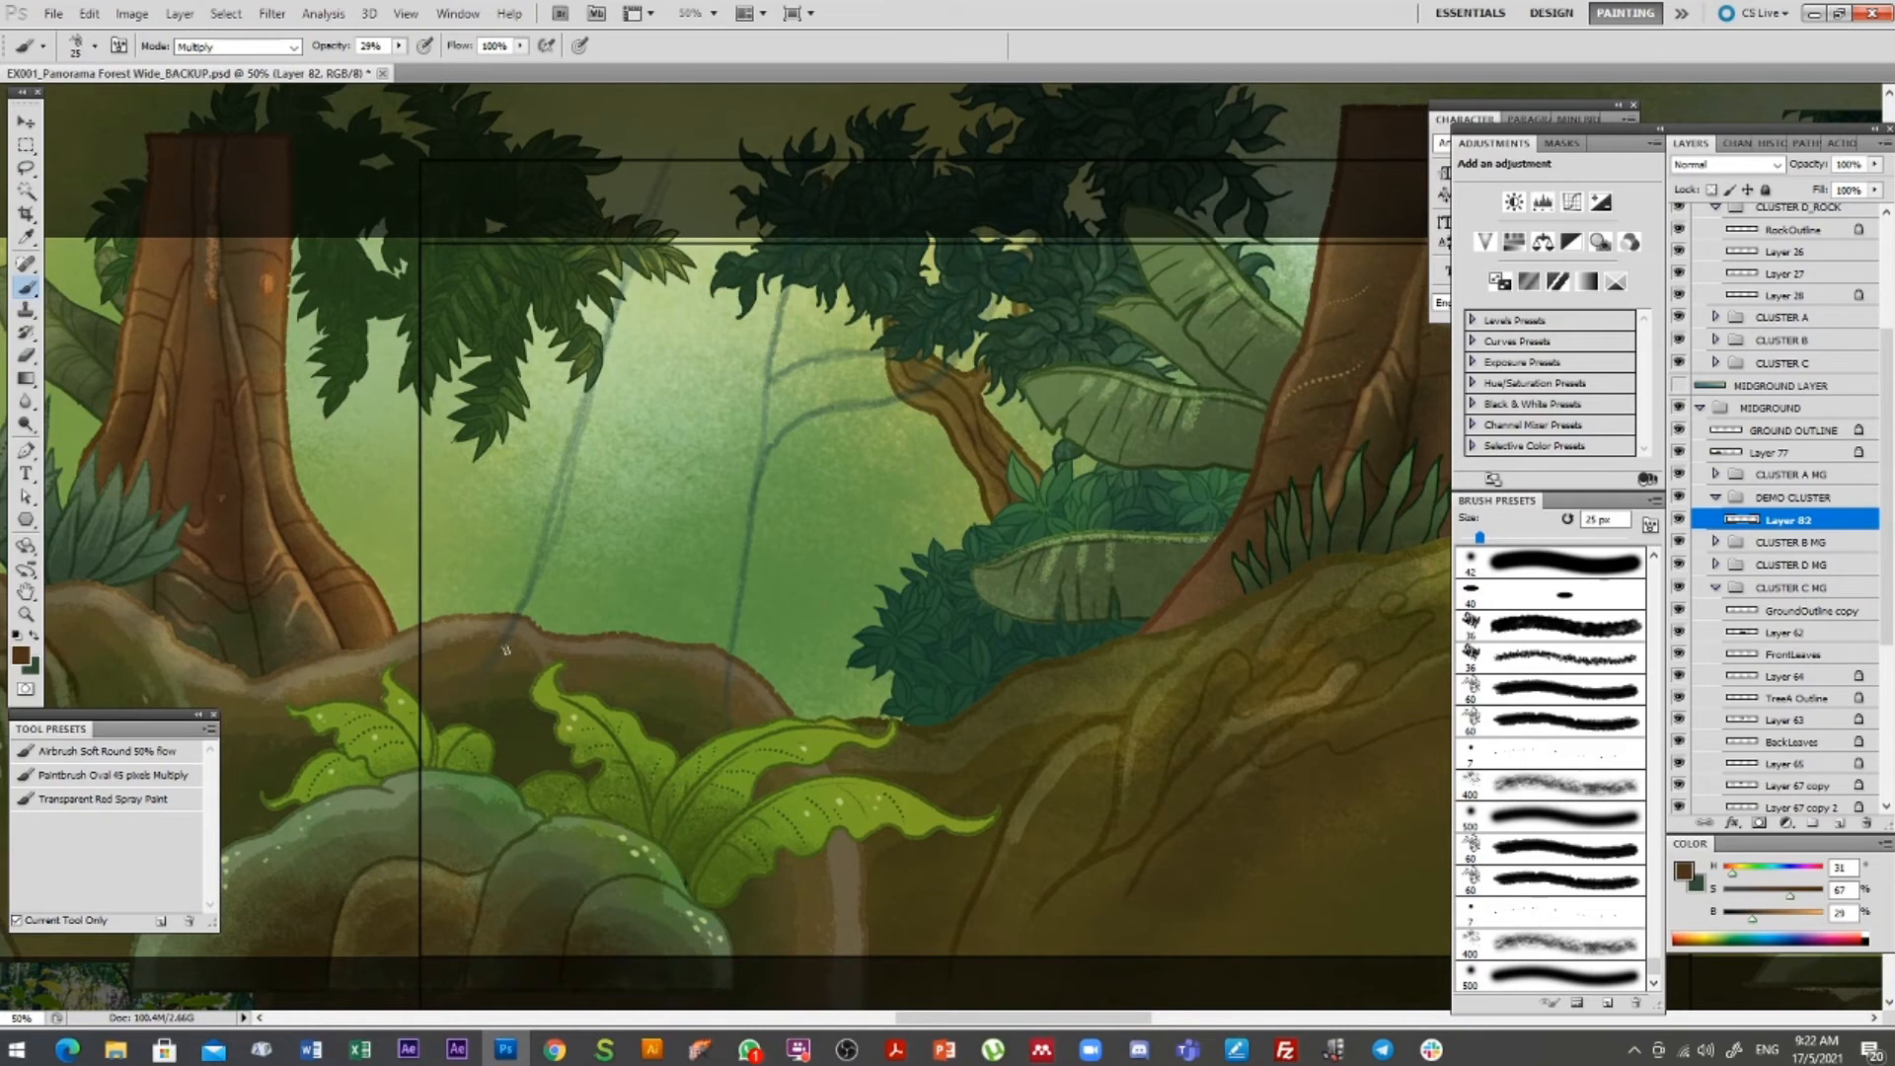
pyautogui.press('[')
pyautogui.press(']')
pyautogui.moveTo(528, 591); pyautogui.dragTo(565, 478)
# Add a new layer above Layer 82 and set the brush to 20 px, Normal mode and 100% opacity
pyautogui.click(1681, 520)
pyautogui.click(1680, 520)
pyautogui.click(1838, 823)
pyautogui.press('[')
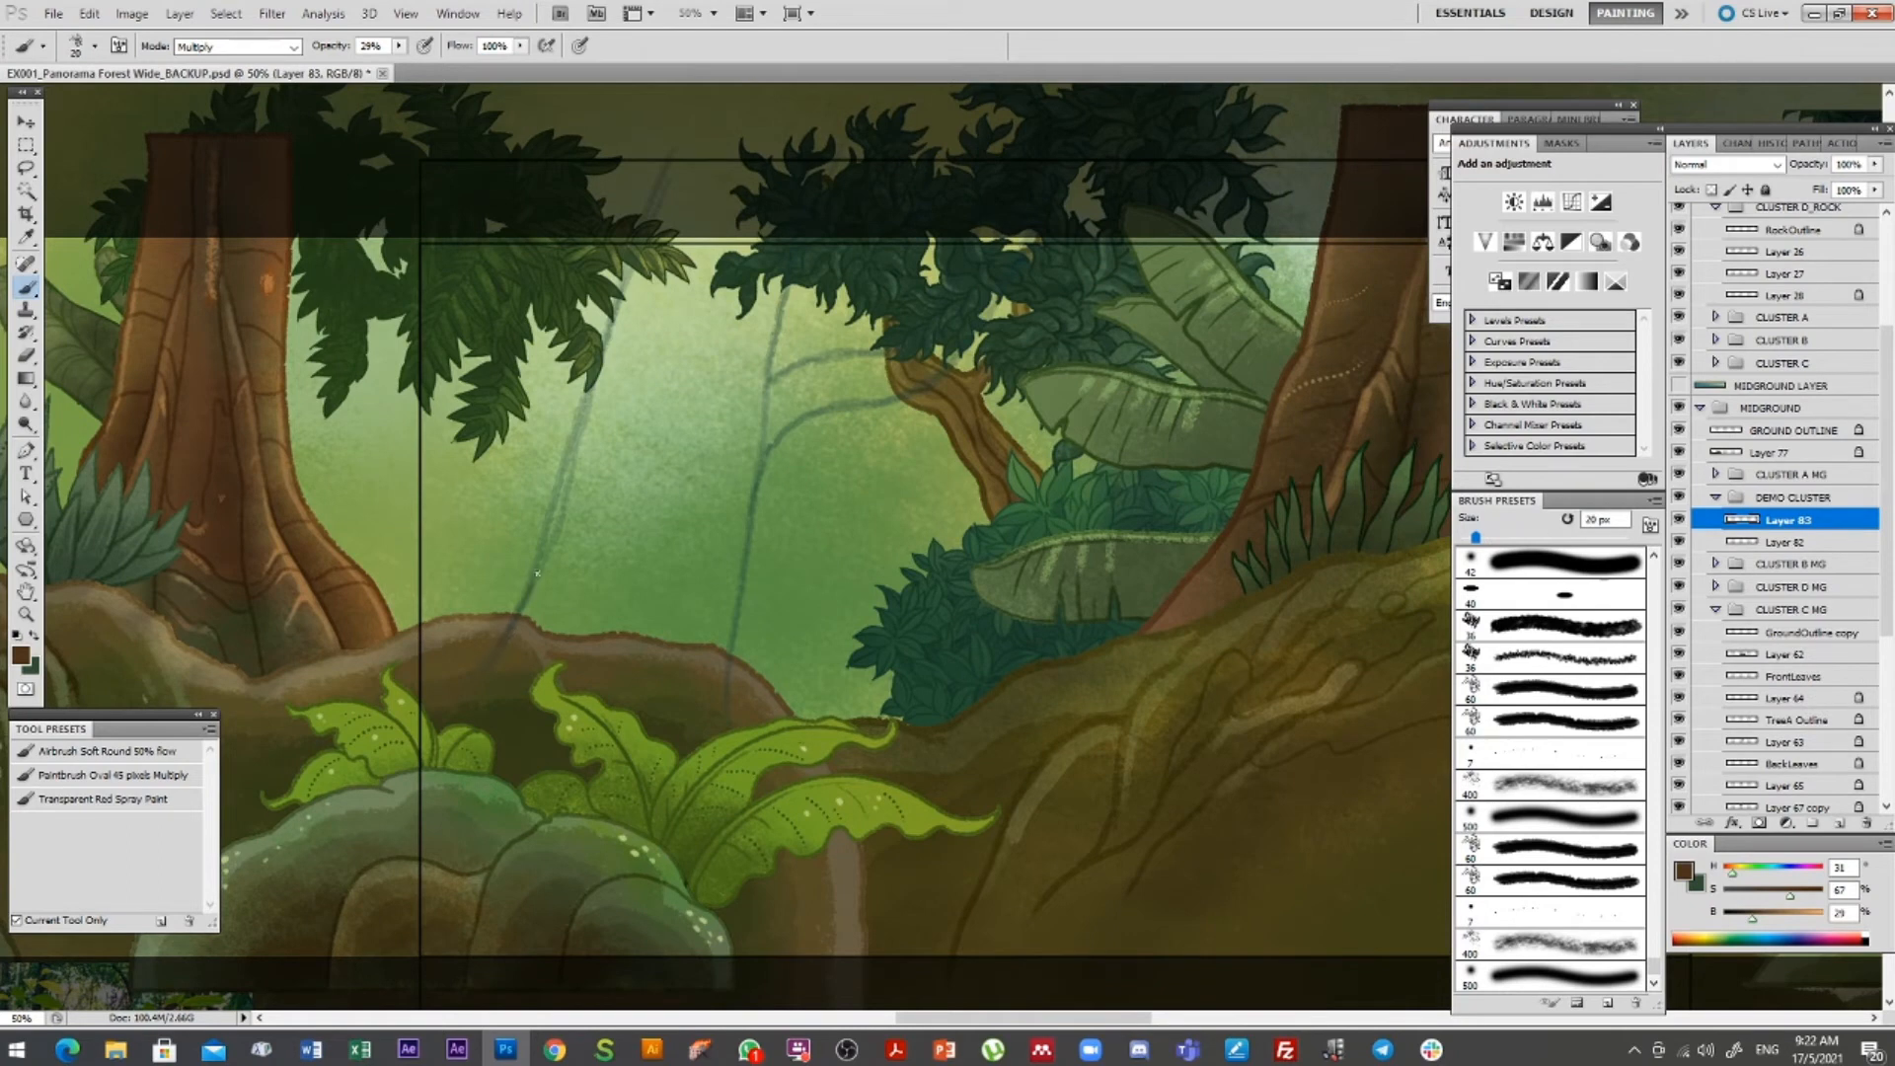
pyautogui.click(237, 46)
pyautogui.click(237, 51)
pyautogui.moveTo(399, 47); pyautogui.dragTo(503, 74)
# Draw the leaning trunk's outline in dark brown over the sketch, closing it at the top and base
pyautogui.moveTo(492, 658)
pyautogui.mouseDown()
pyautogui.moveTo(592, 410)
pyautogui.moveTo(662, 144)
pyautogui.moveTo(815, 137)
pyautogui.mouseUp()
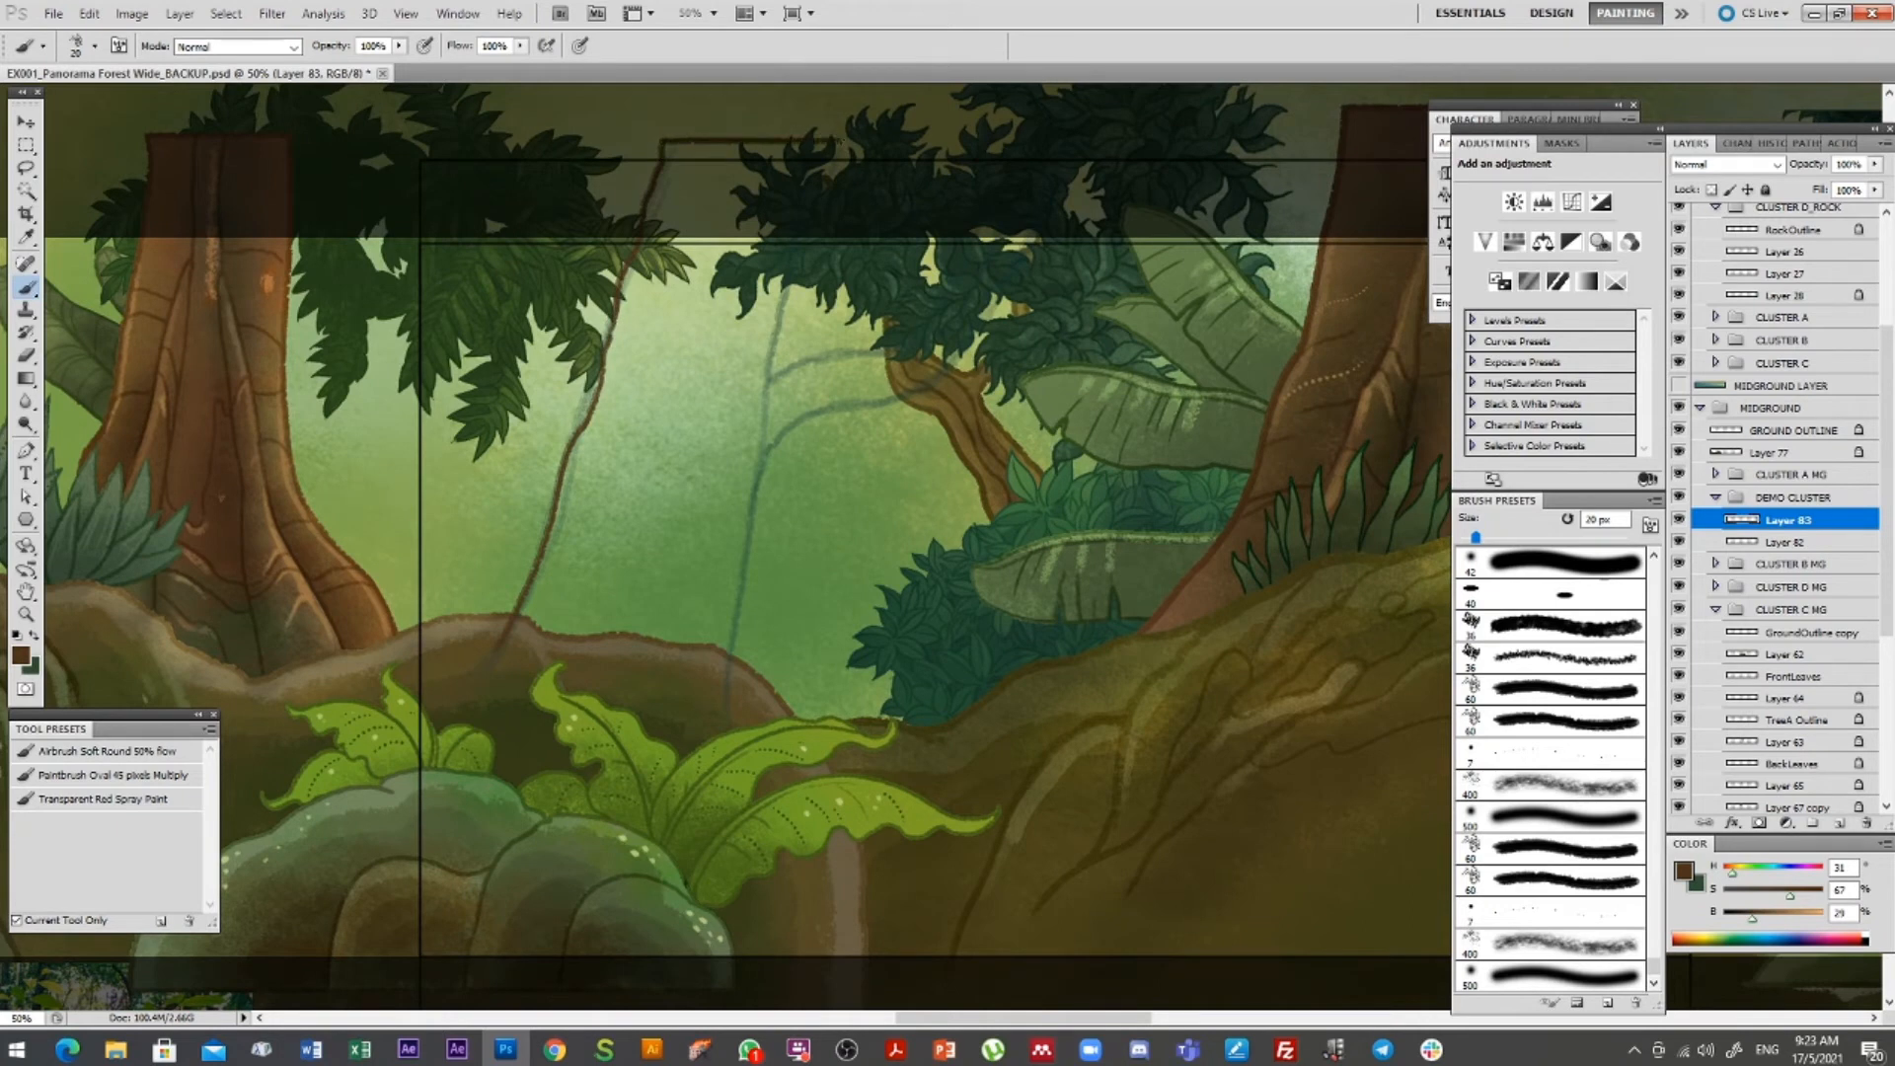
pyautogui.moveTo(796, 257); pyautogui.dragTo(768, 390)
pyautogui.moveTo(763, 453); pyautogui.dragTo(727, 650)
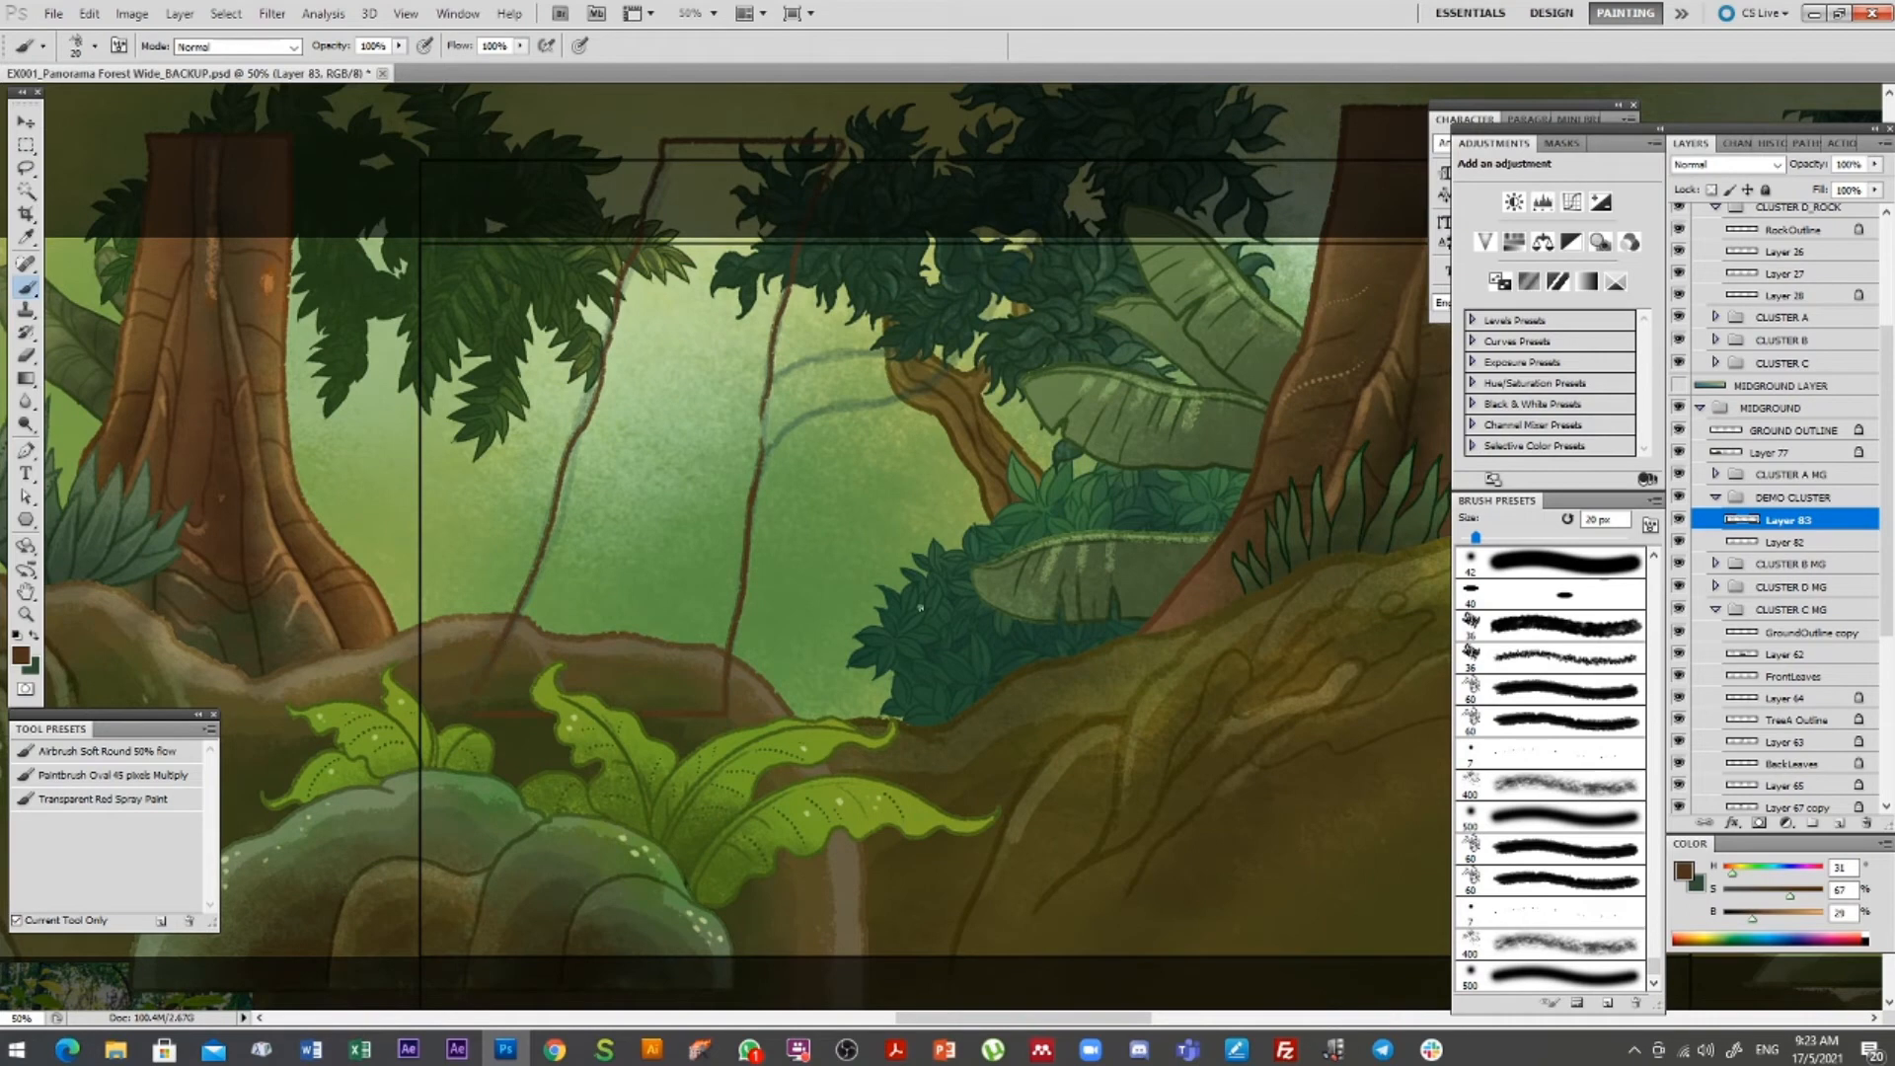
# Outline the forked branch extending from the trunk's right side up into the dark foliage
pyautogui.moveTo(819, 565); pyautogui.dragTo(788, 574)
pyautogui.moveTo(747, 450)
pyautogui.mouseDown()
pyautogui.moveTo(773, 425)
pyautogui.moveTo(888, 404)
pyautogui.moveTo(948, 353)
pyautogui.moveTo(954, 293)
pyautogui.mouseUp()
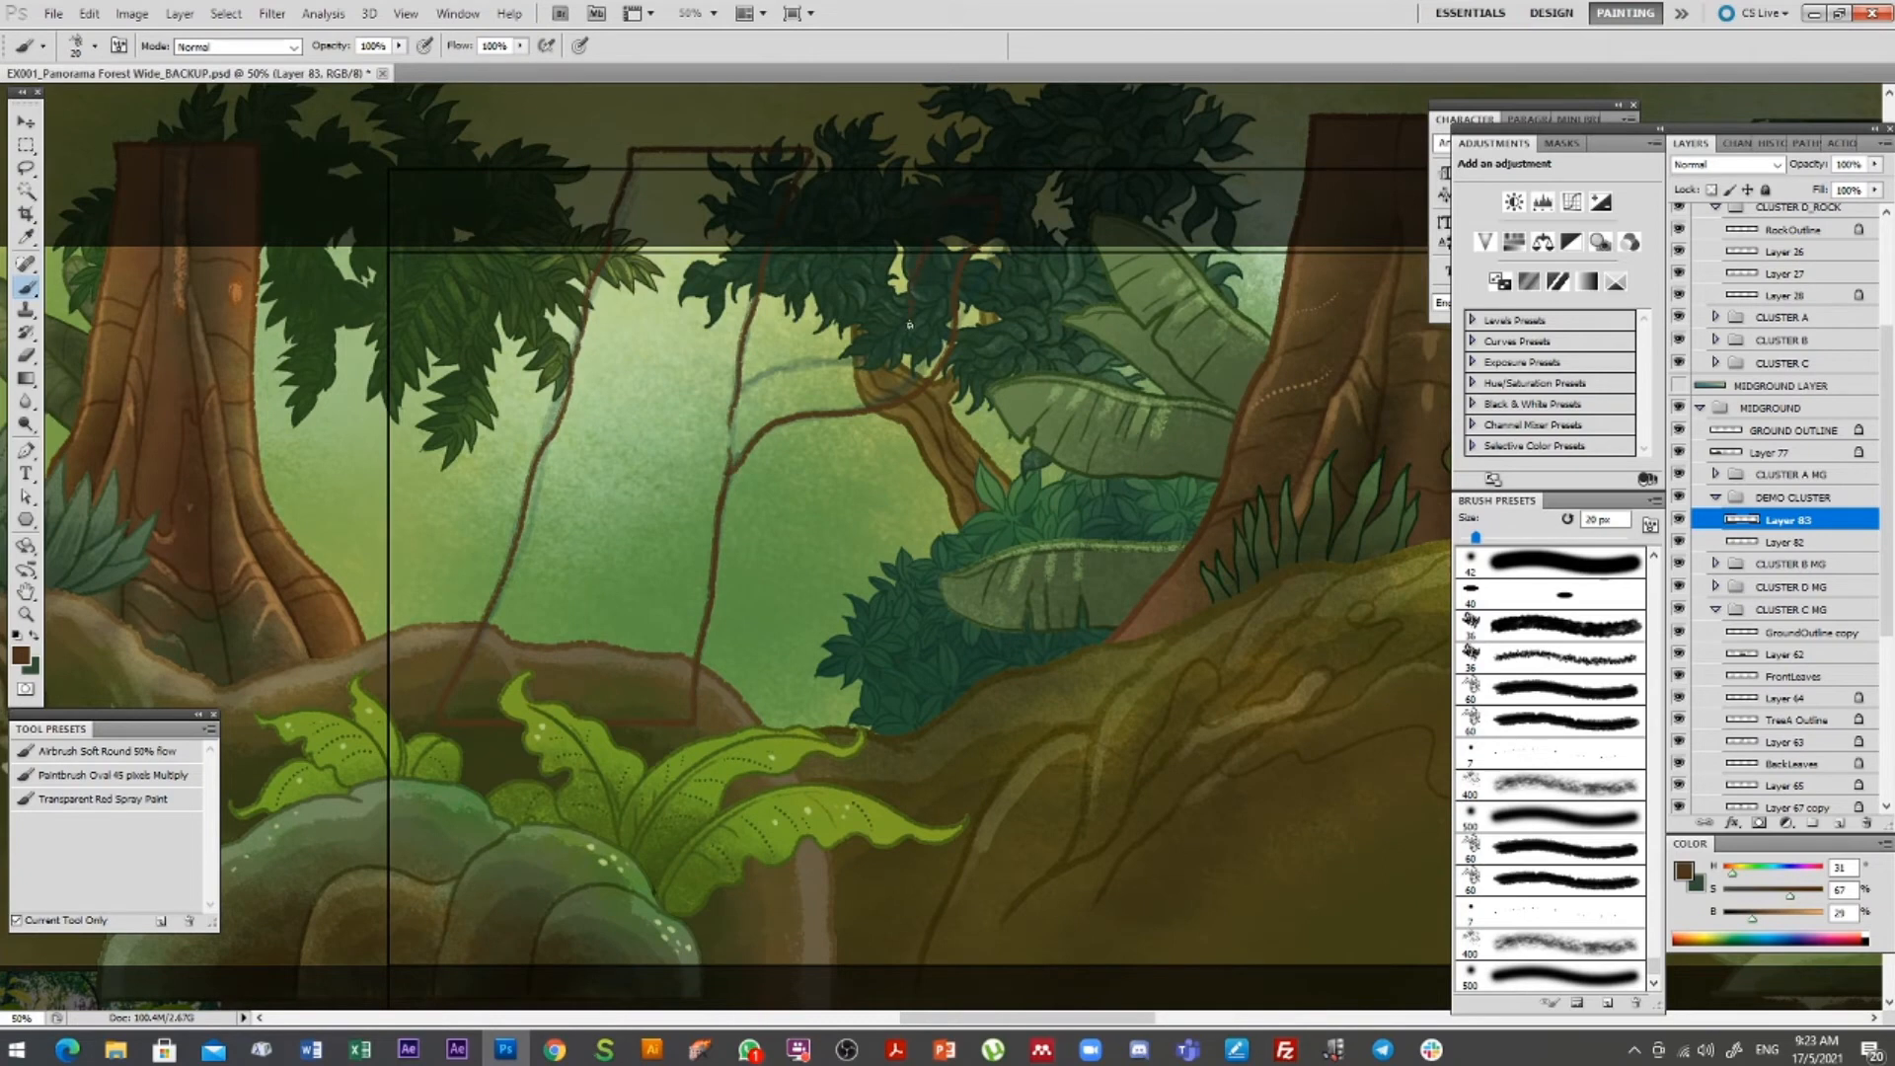
pyautogui.moveTo(855, 356); pyautogui.dragTo(737, 385)
# Draw long wavy bark lines down the inside of the trunk, with a few short creases between them
pyautogui.moveTo(722, 555); pyautogui.dragTo(829, 537)
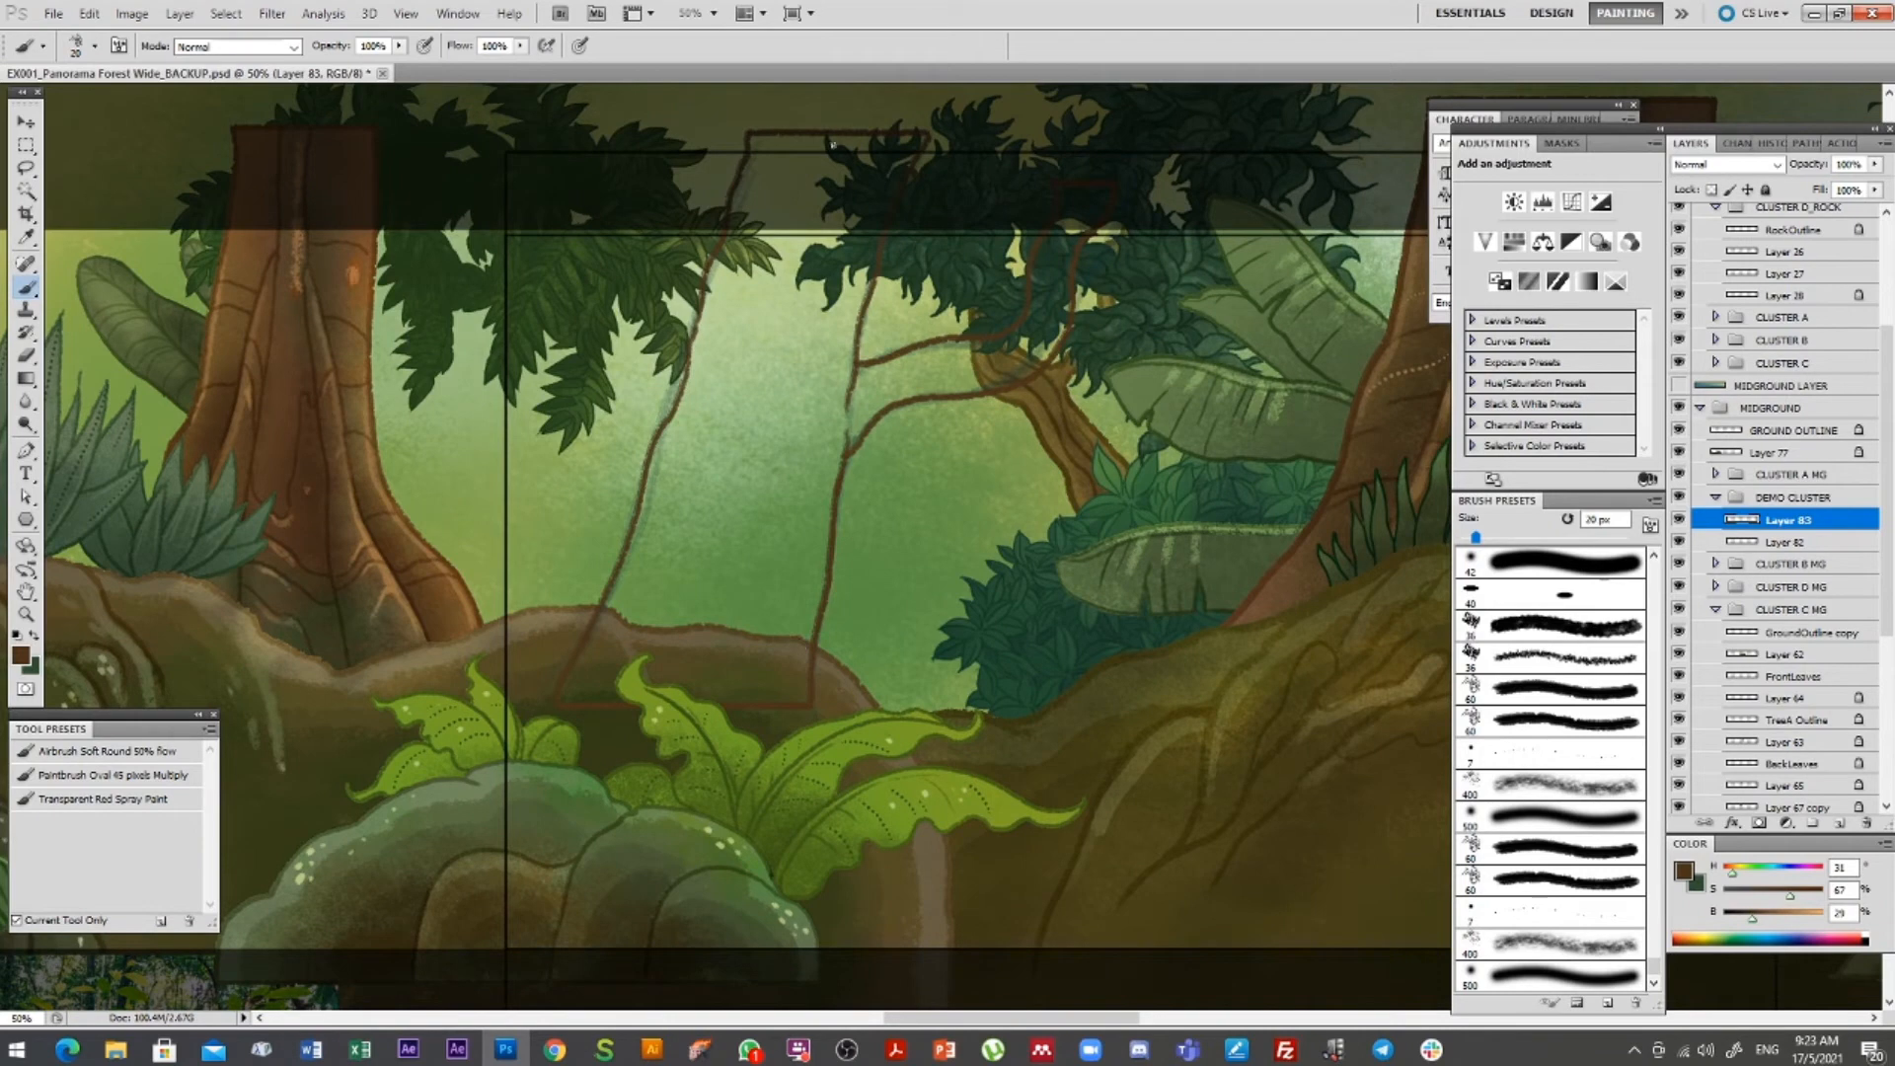
pyautogui.moveTo(782, 145)
pyautogui.mouseDown()
pyautogui.moveTo(716, 444)
pyautogui.moveTo(618, 655)
pyautogui.mouseUp()
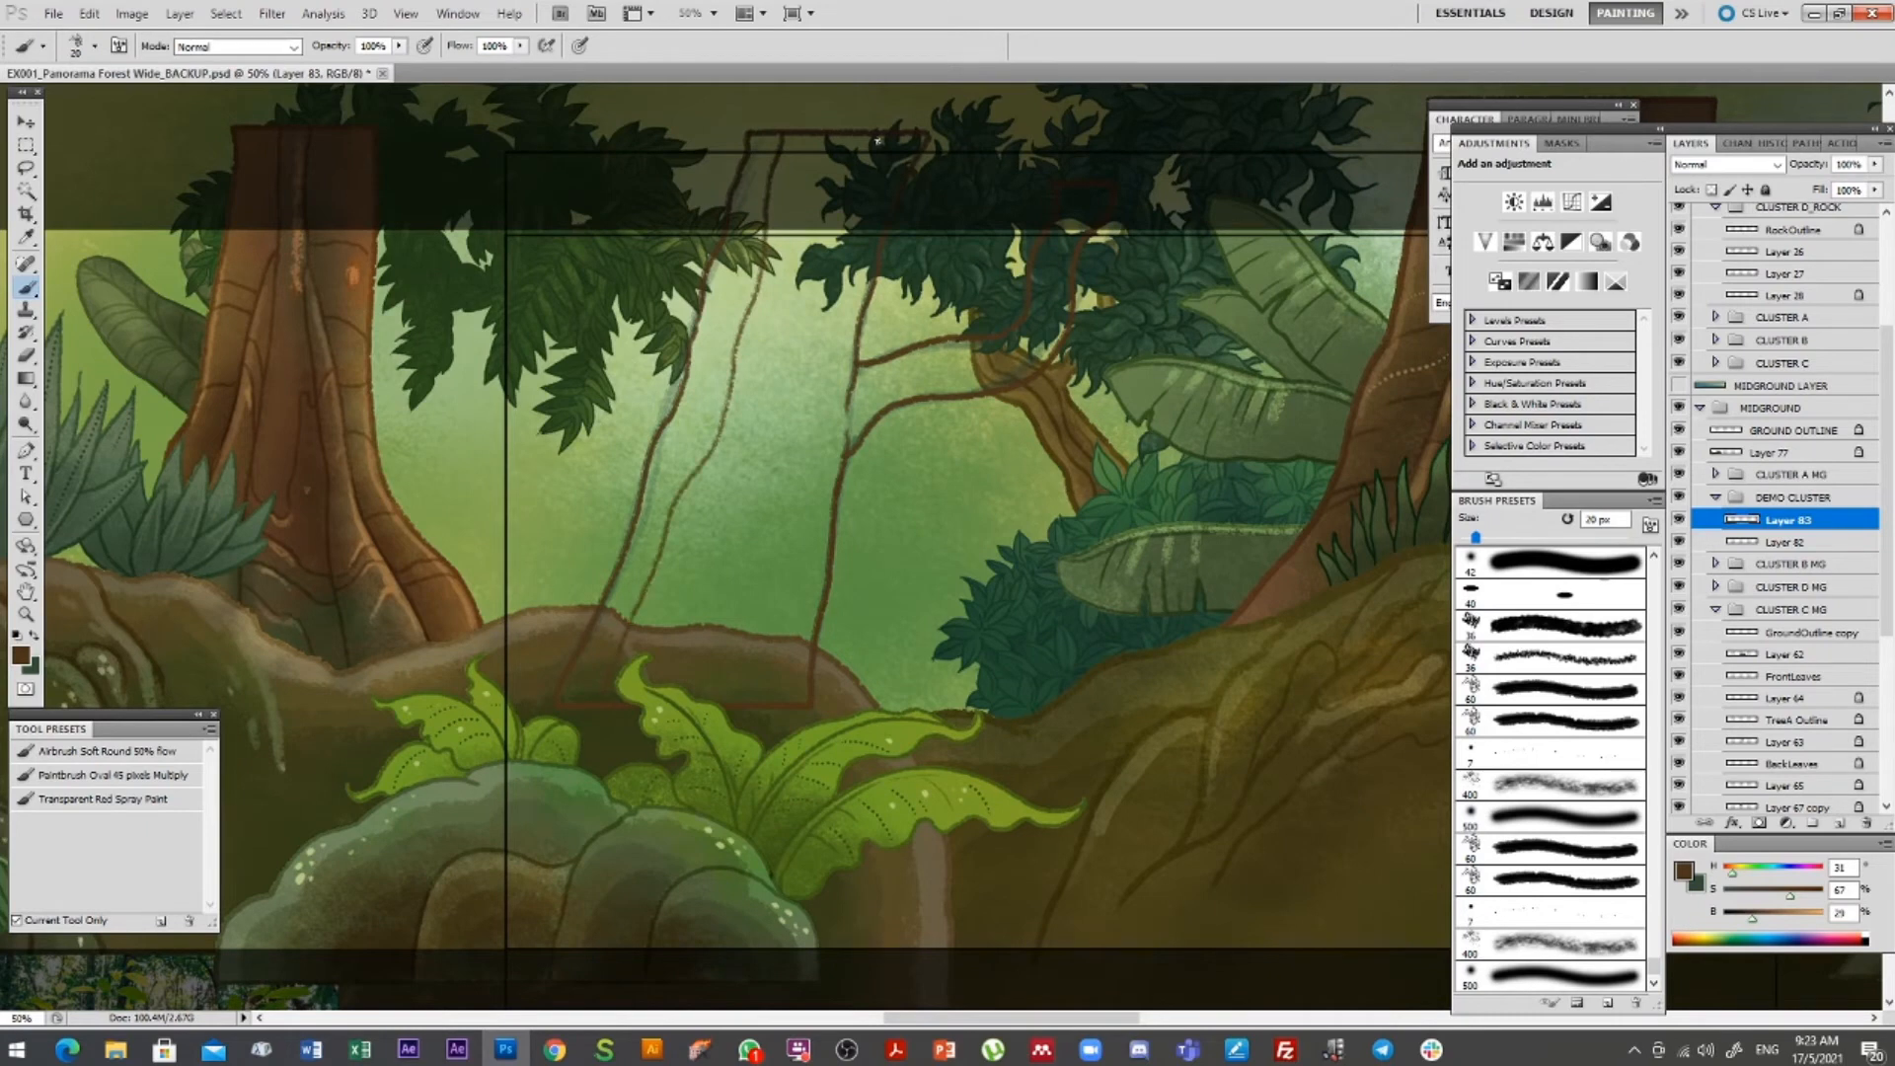
pyautogui.moveTo(825, 334); pyautogui.dragTo(788, 703)
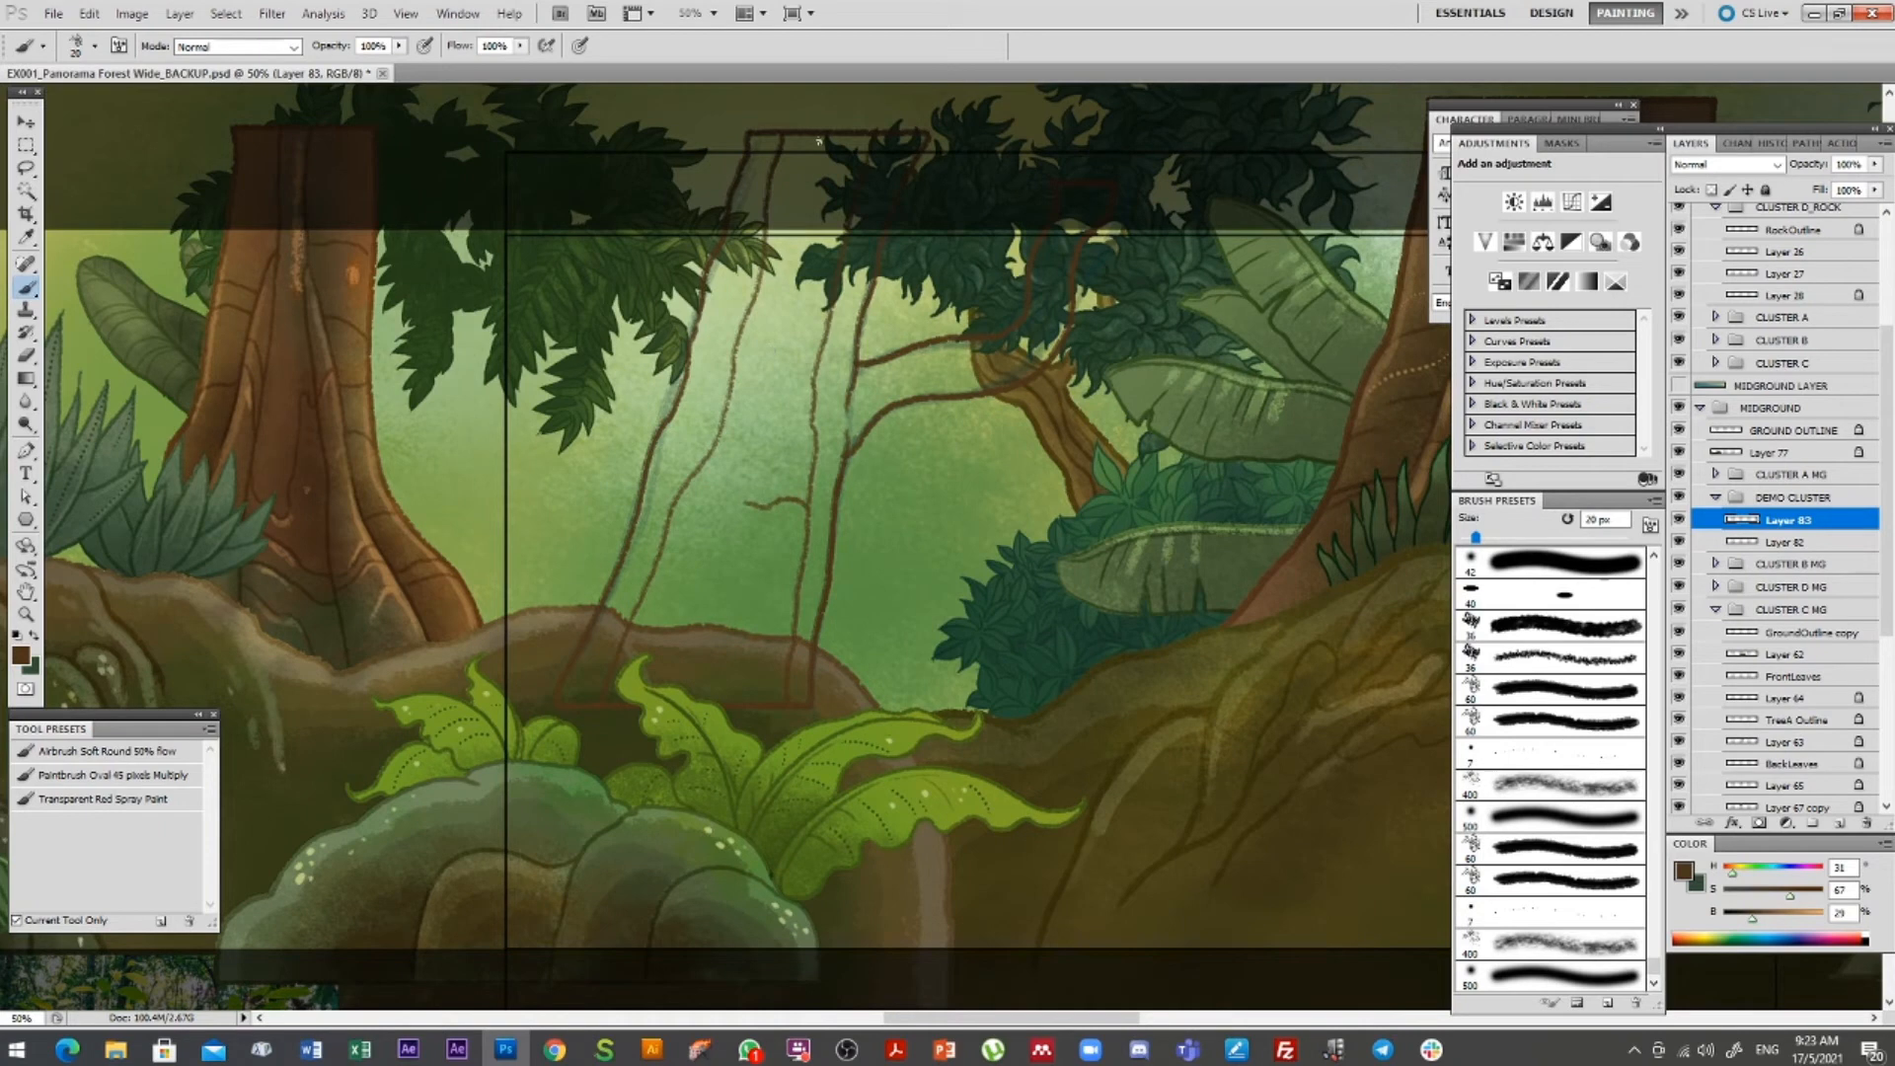
pyautogui.moveTo(801, 218)
pyautogui.mouseDown()
pyautogui.moveTo(743, 509)
pyautogui.moveTo(755, 668)
pyautogui.mouseUp()
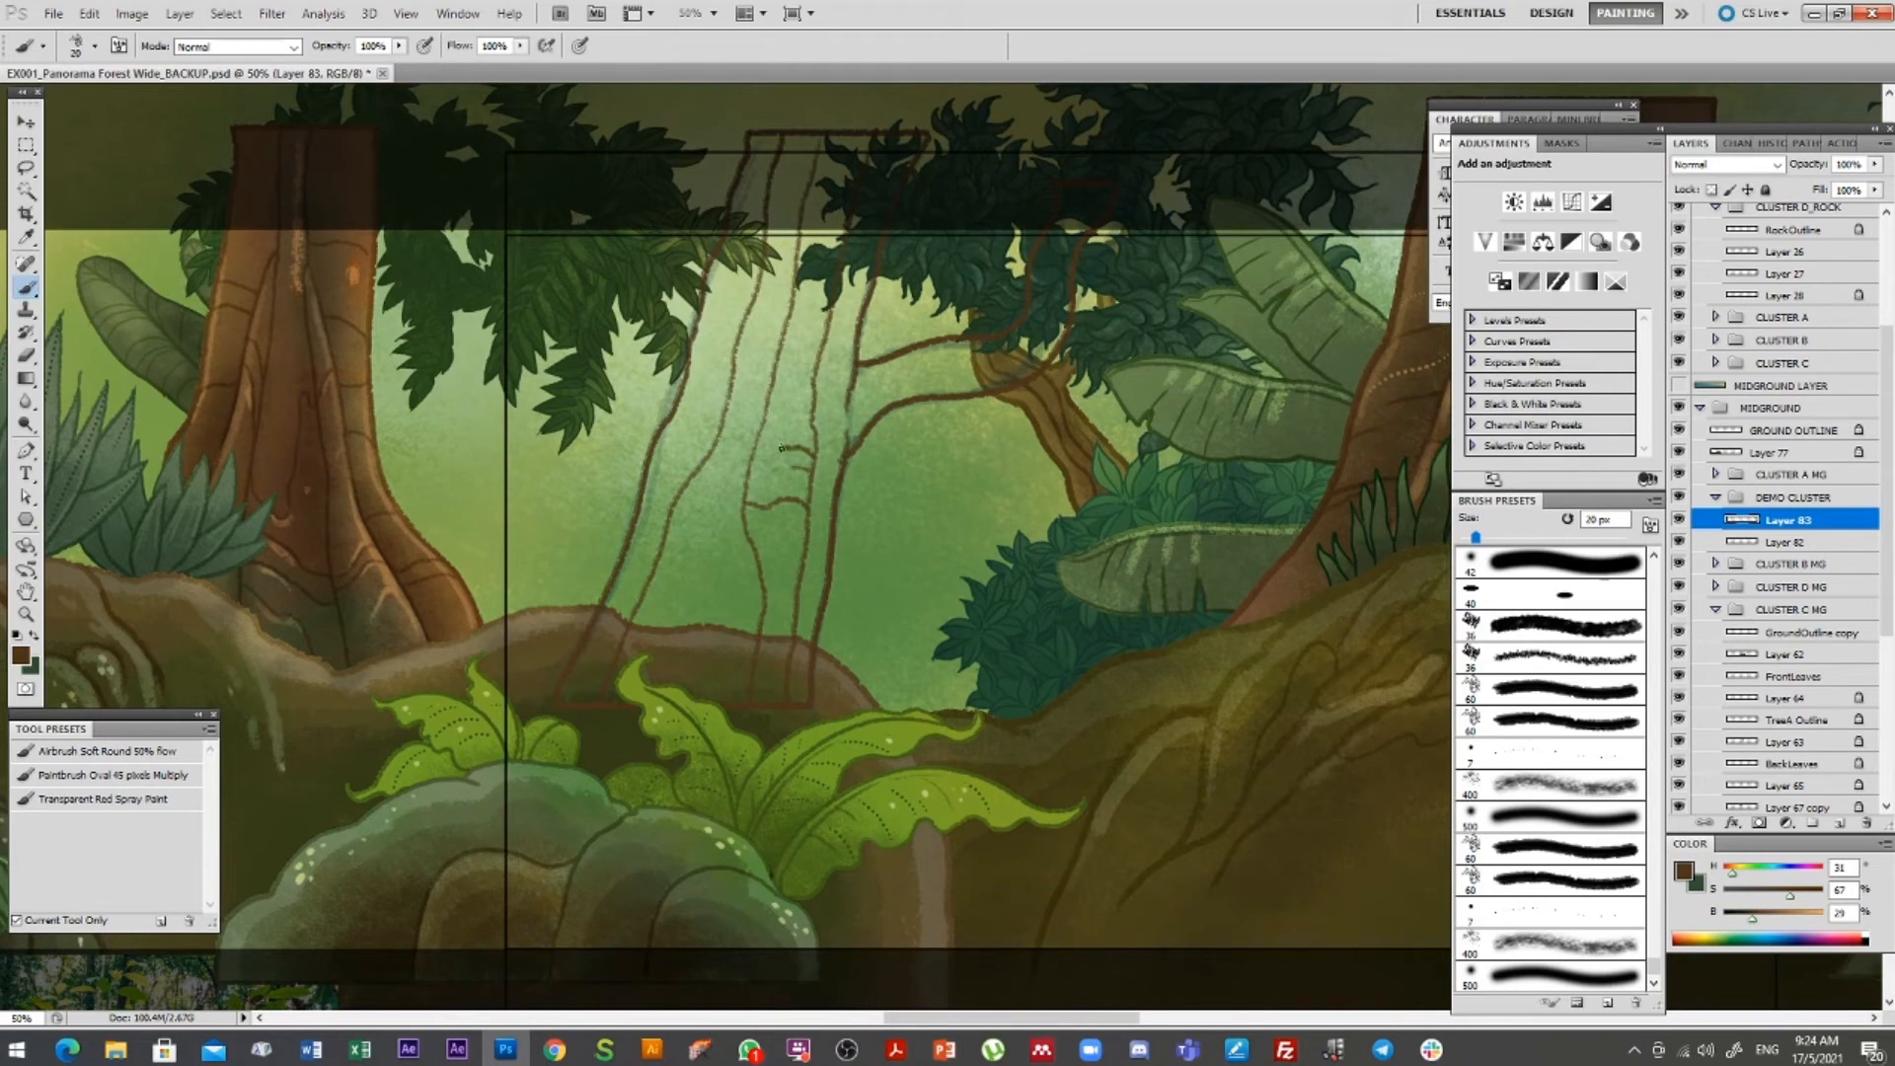
# Add curved bark creases with a 15 px brush and rows of dots along the bark lines with the dotted brush at 9 px
pyautogui.press('[')
pyautogui.moveTo(708, 452); pyautogui.dragTo(750, 306)
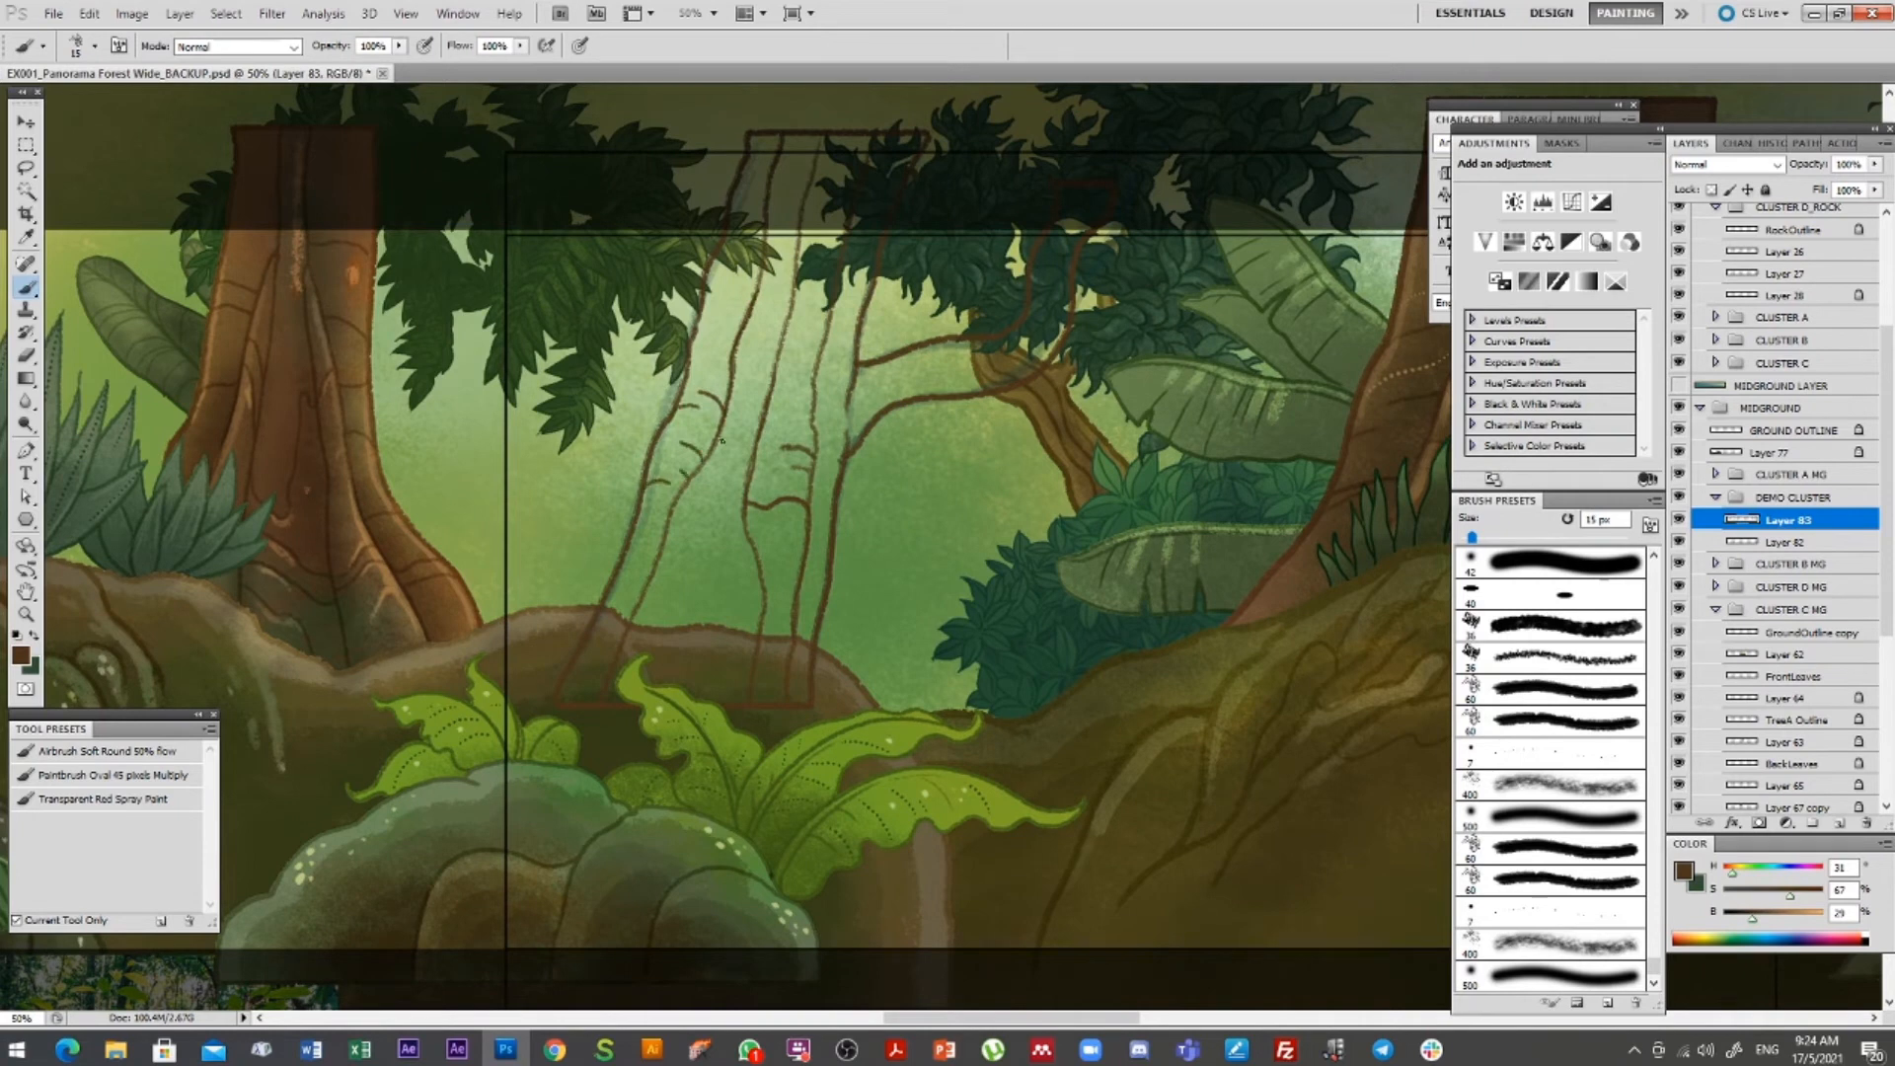
pyautogui.click(1579, 916)
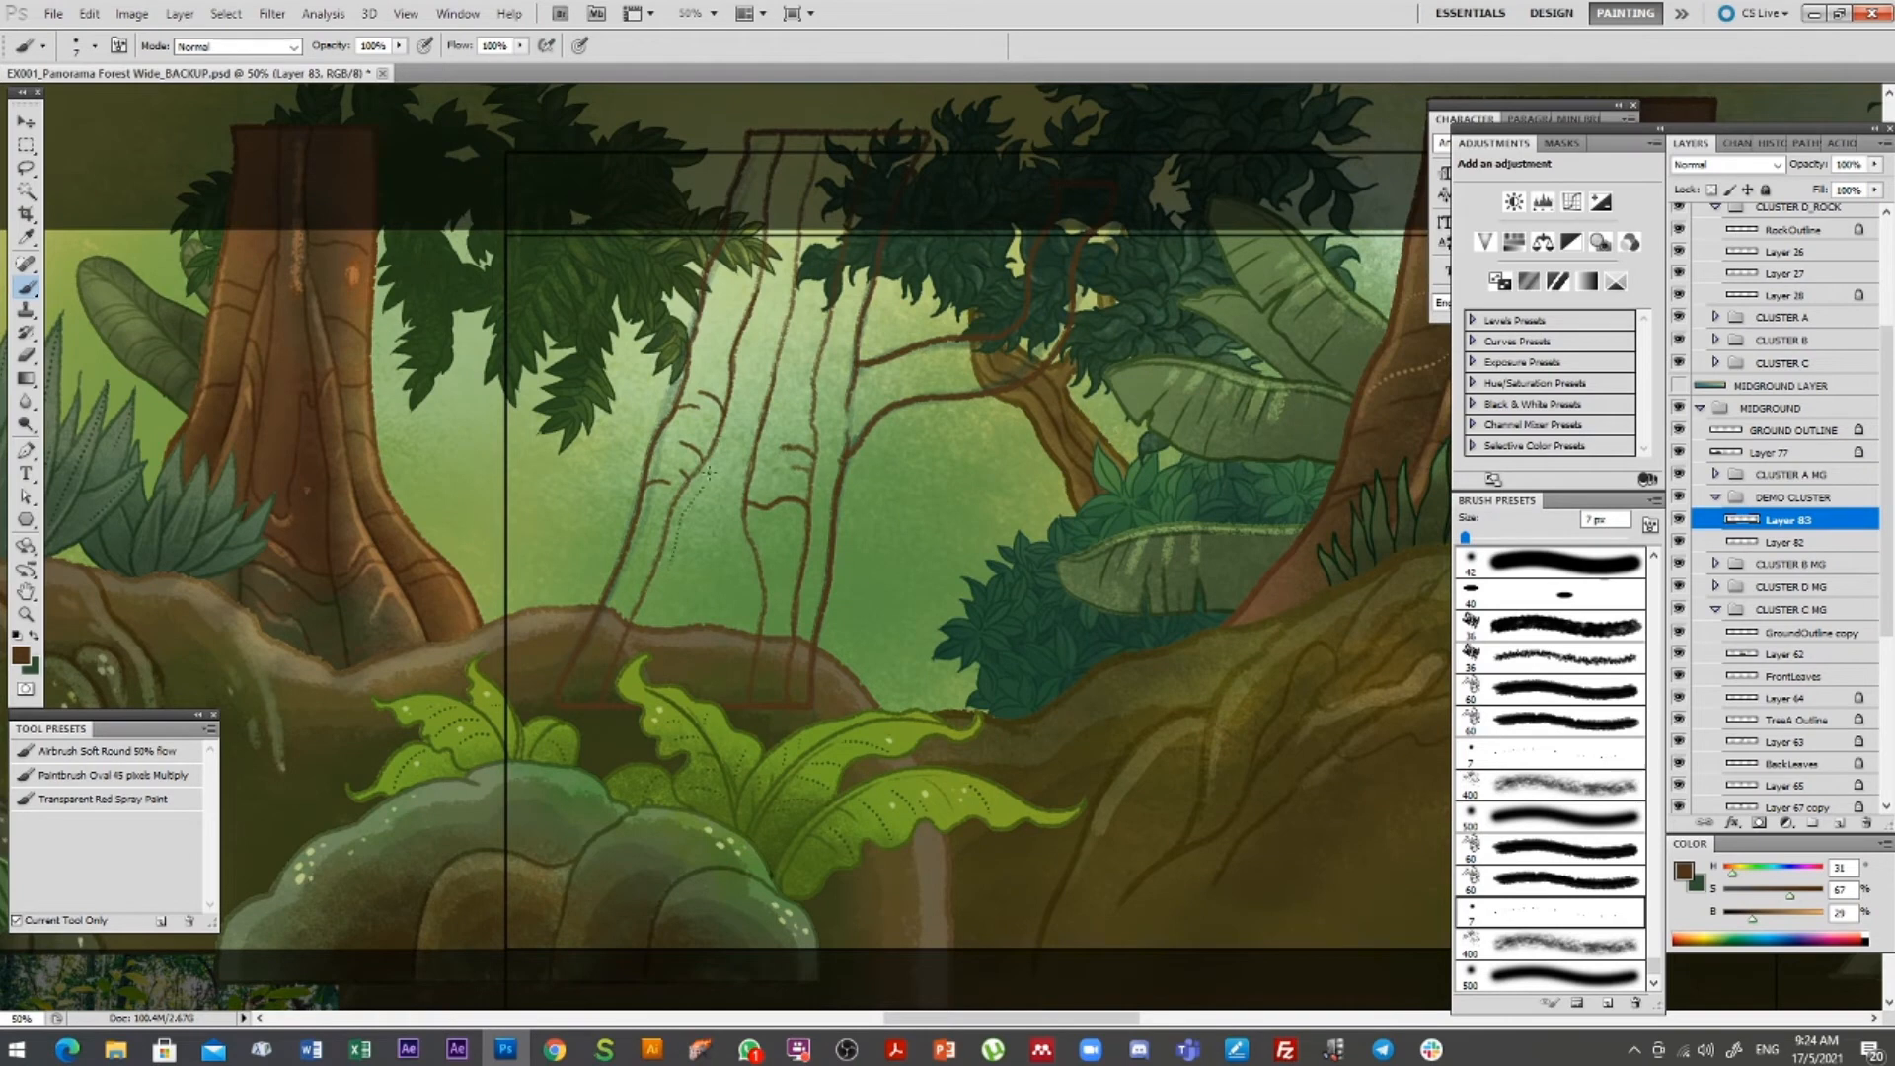
pyautogui.press(']')
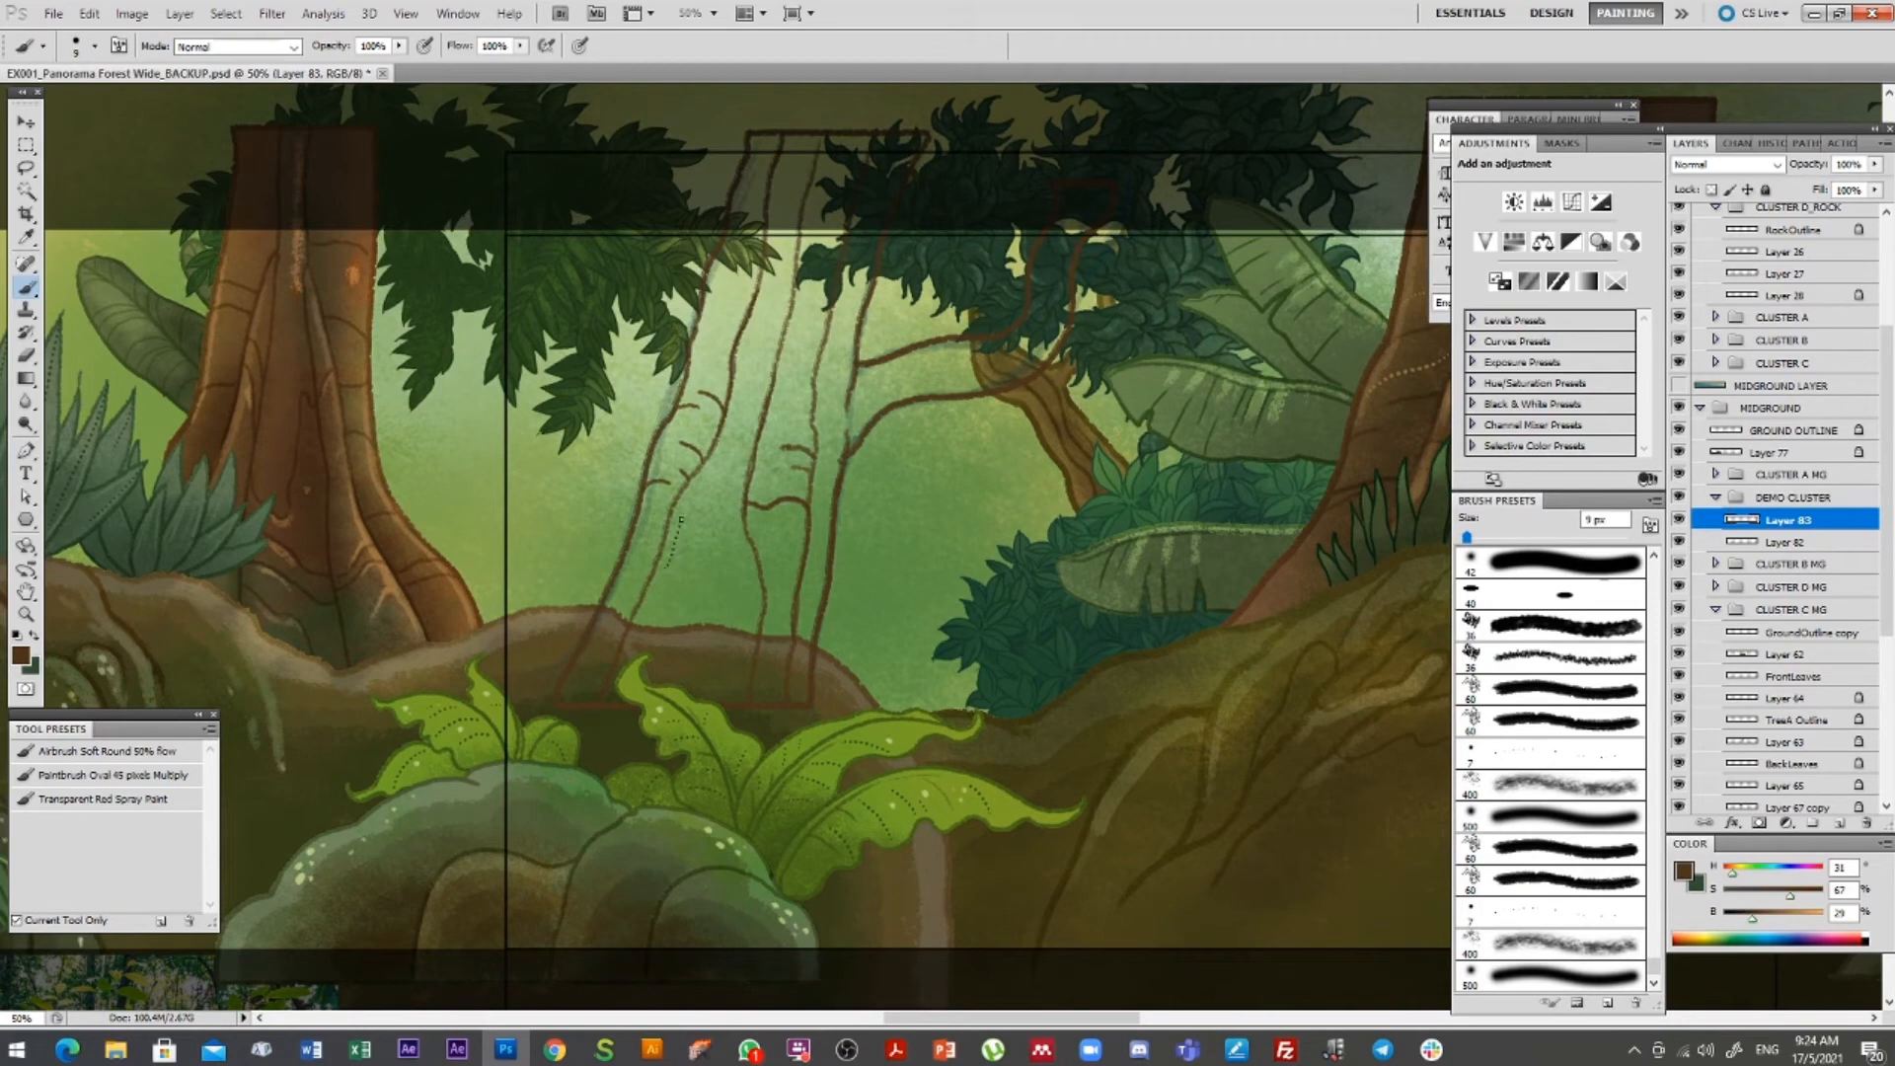
pyautogui.moveTo(702, 486); pyautogui.dragTo(722, 446)
# Select the whole tree shape using the Magic Wand and rename the outline layer to OUTLINE TREE
pyautogui.click(25, 190)
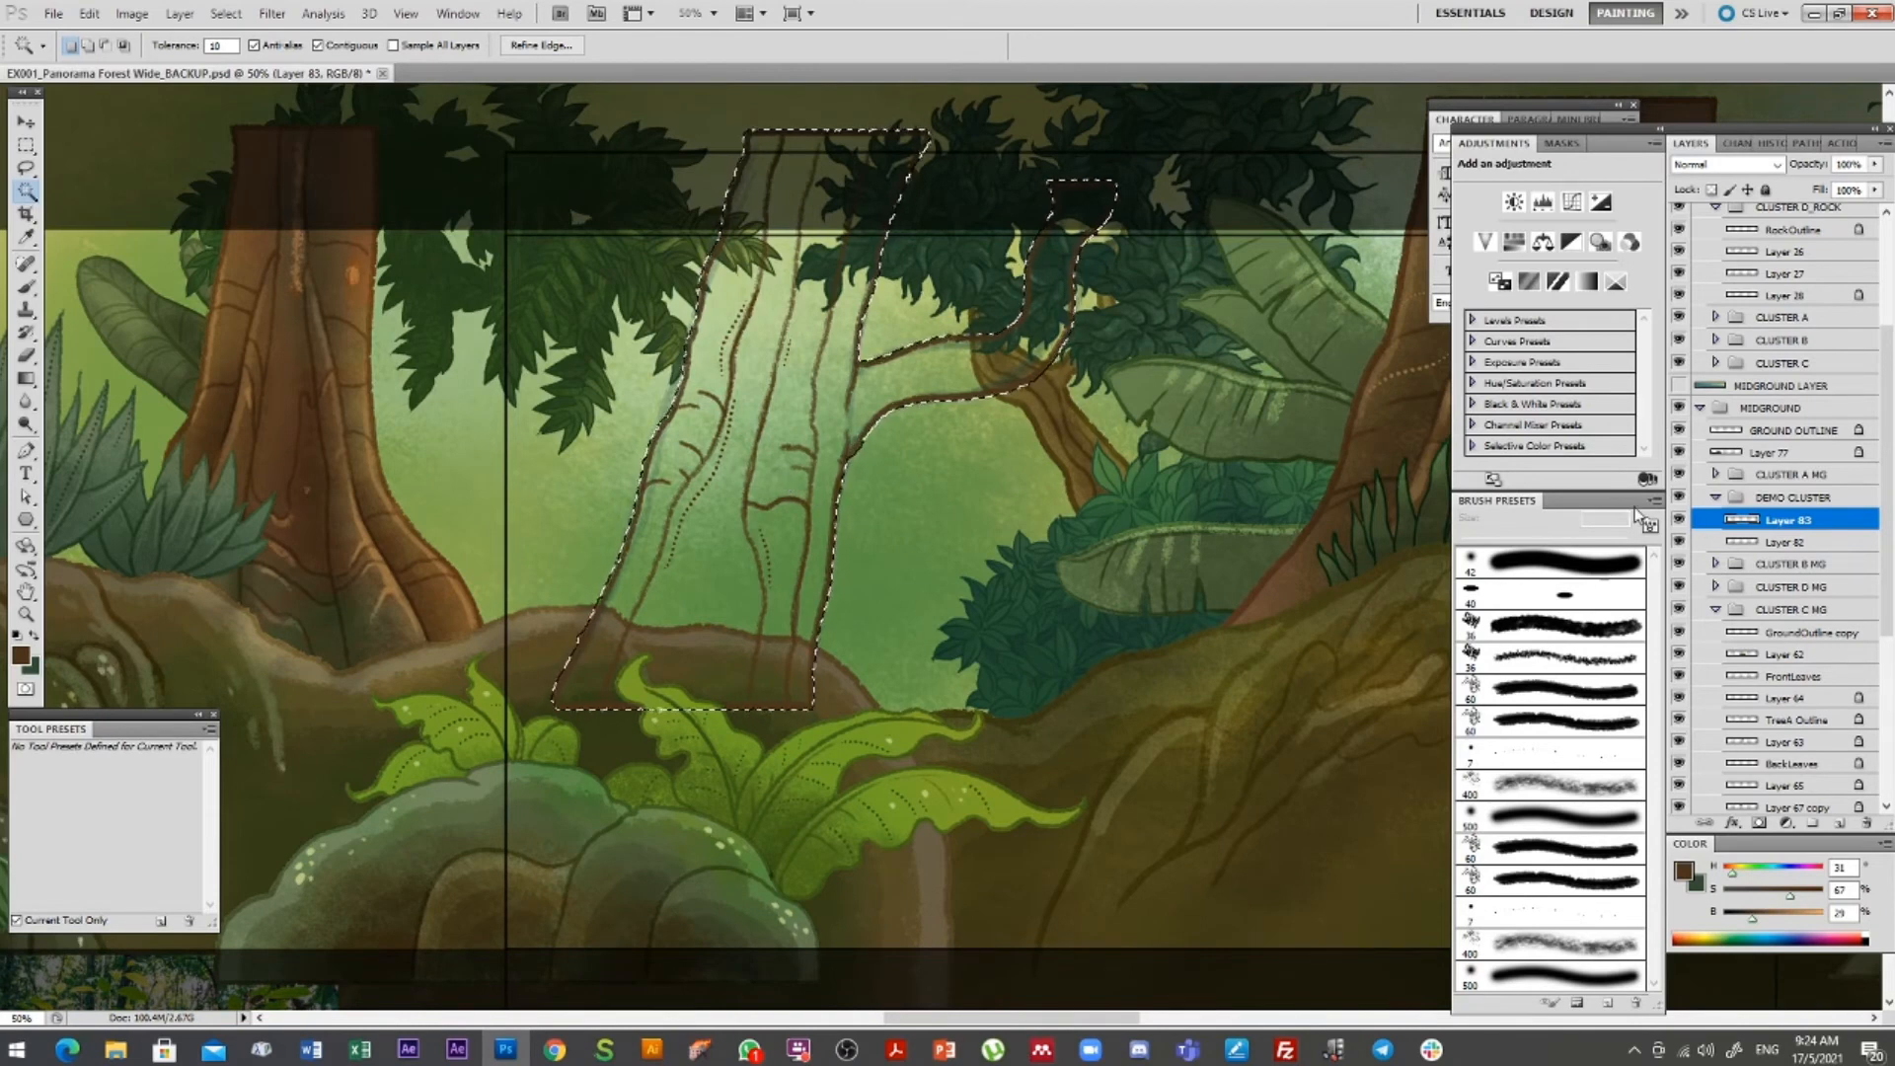
pyautogui.doubleClick(1776, 524)
pyautogui.write('OUTLINE TREE')
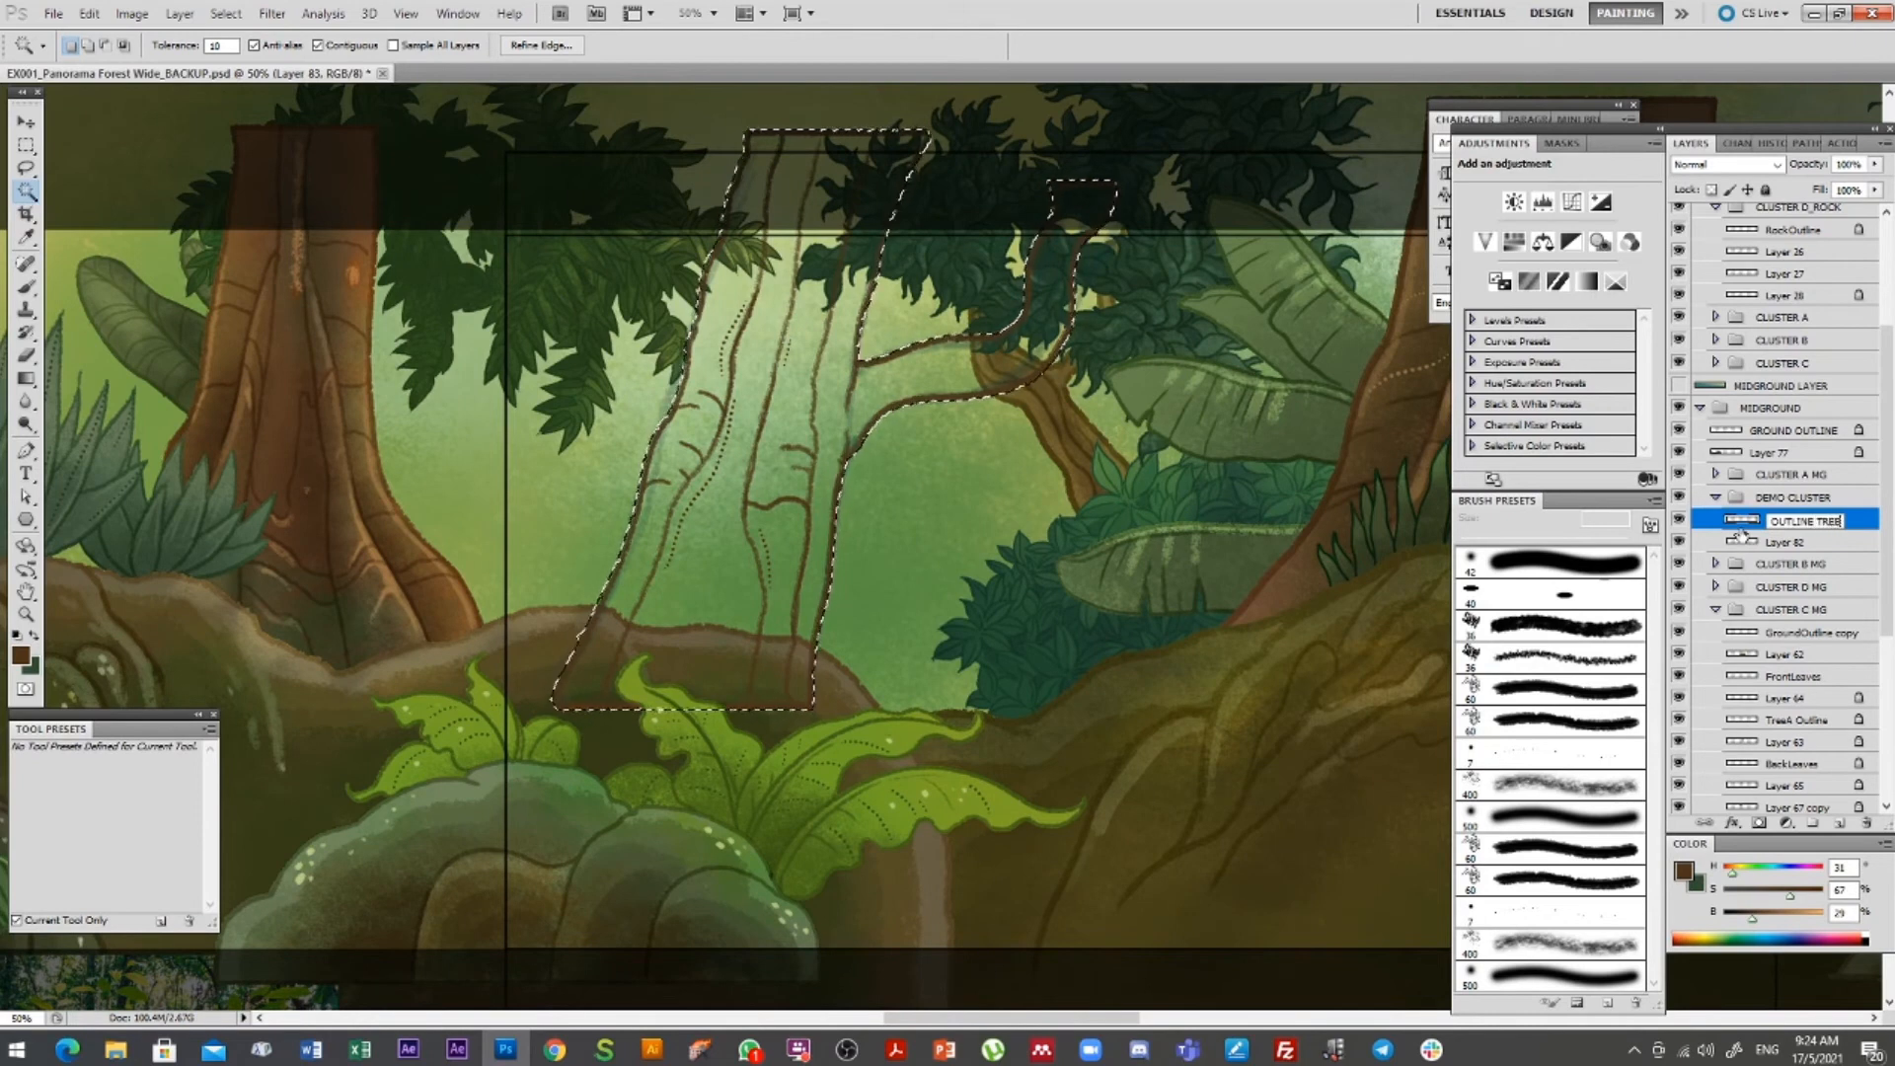
pyautogui.press('Return')
# Create a new layer beneath OUTLINE TREE and fill the selected tree shape with a medium brown
pyautogui.click(1789, 544)
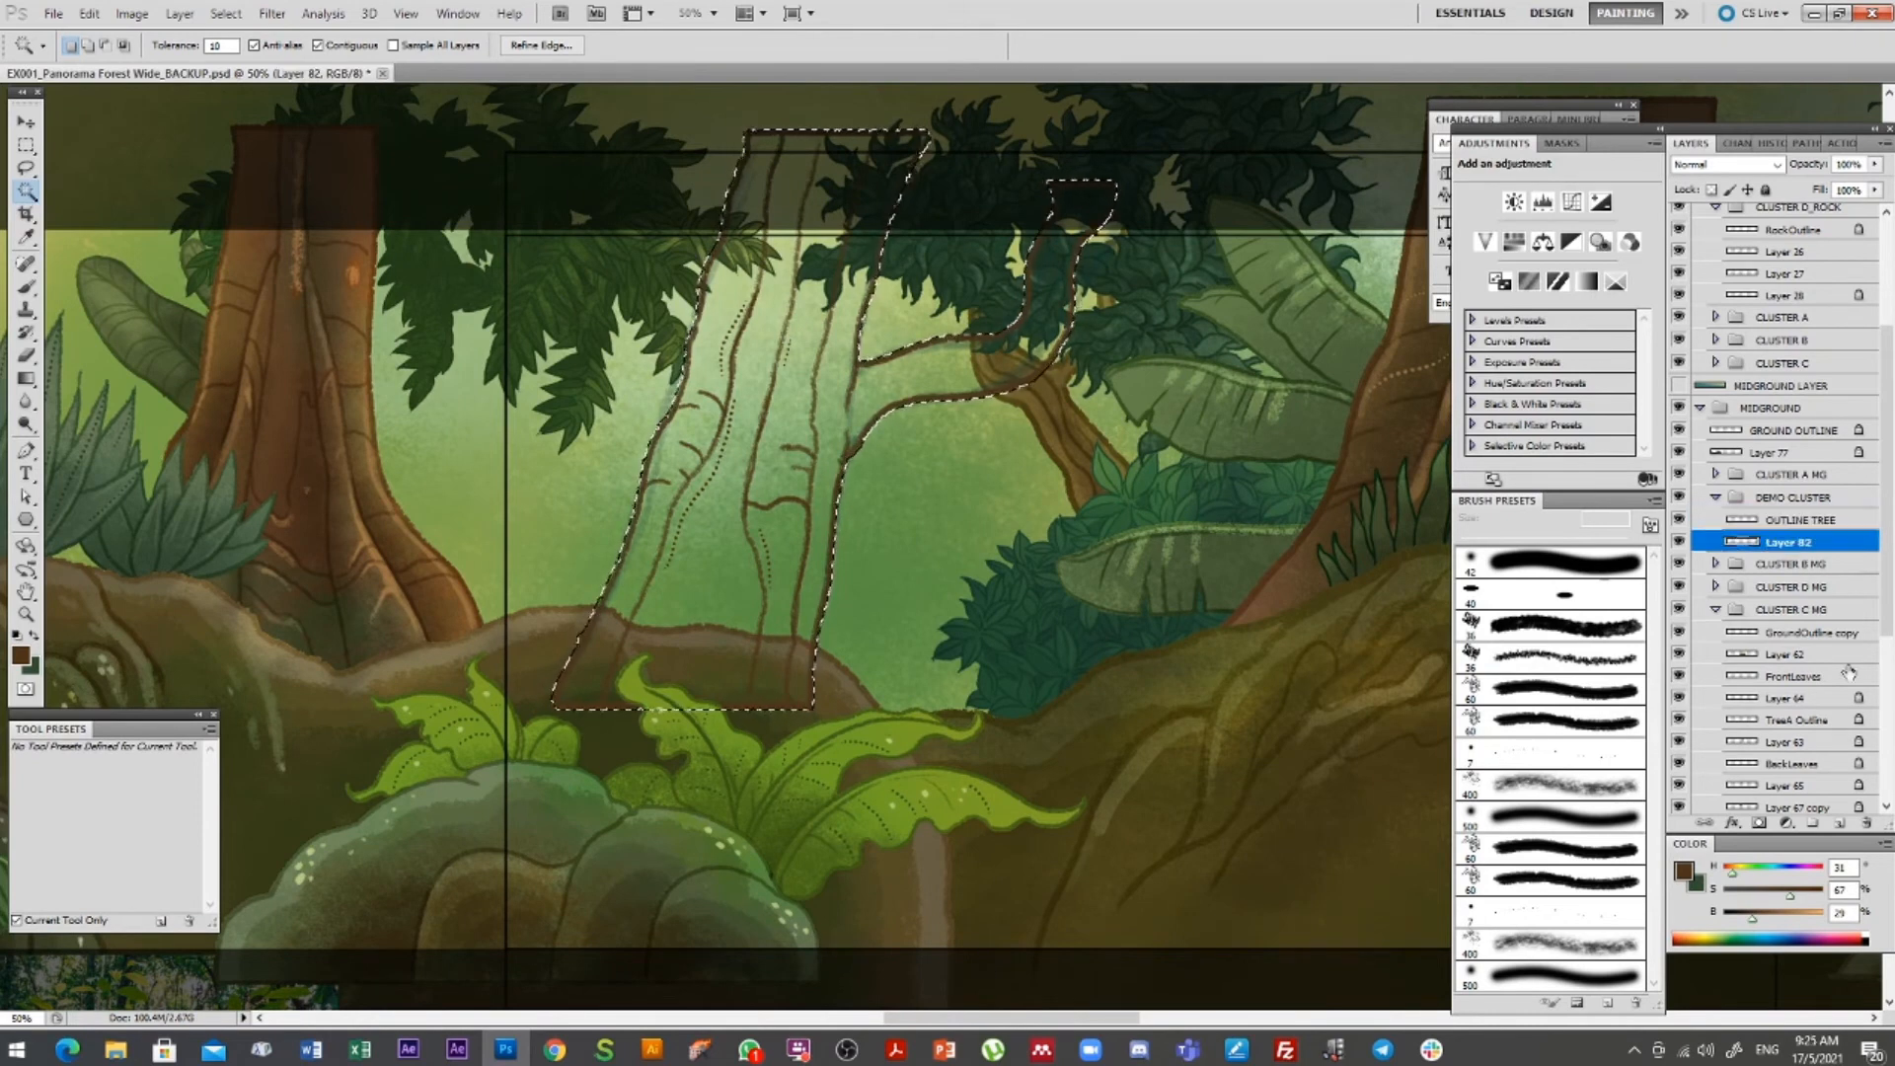
pyautogui.click(1839, 824)
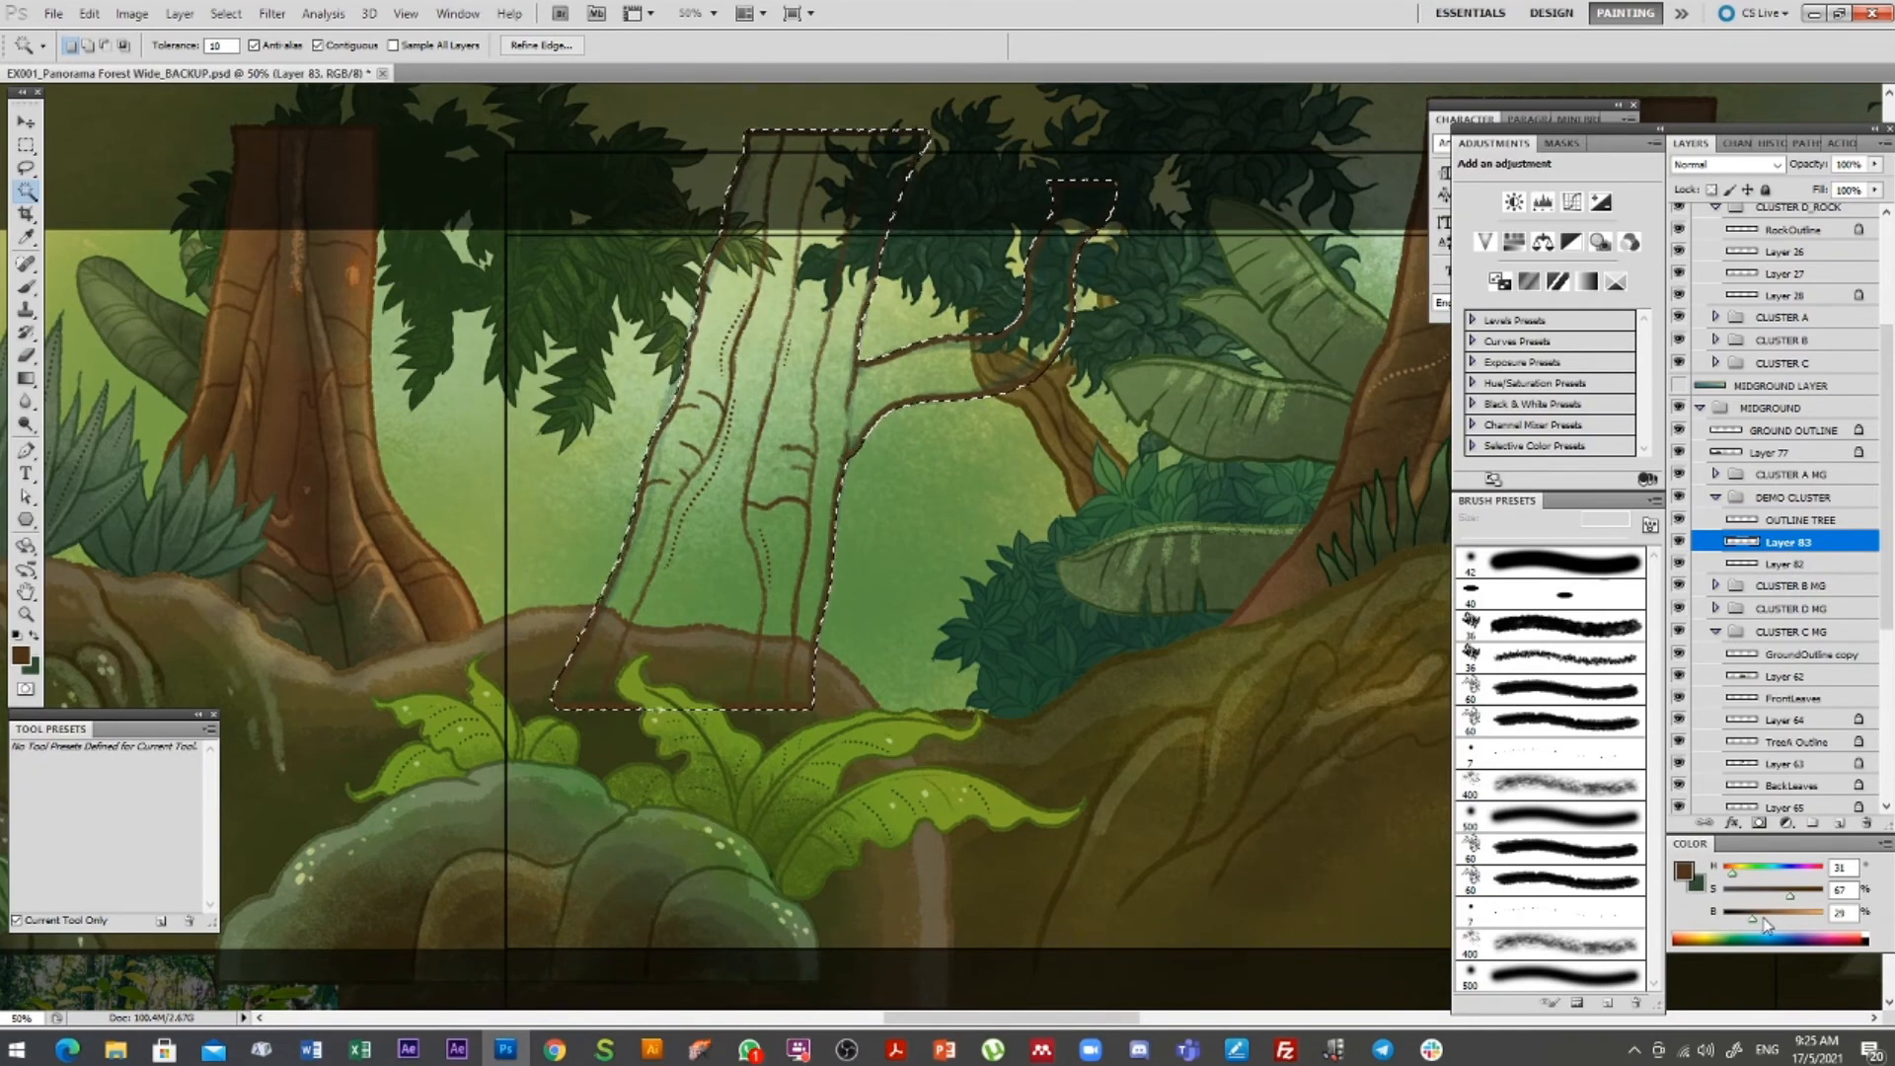
pyautogui.press('b')
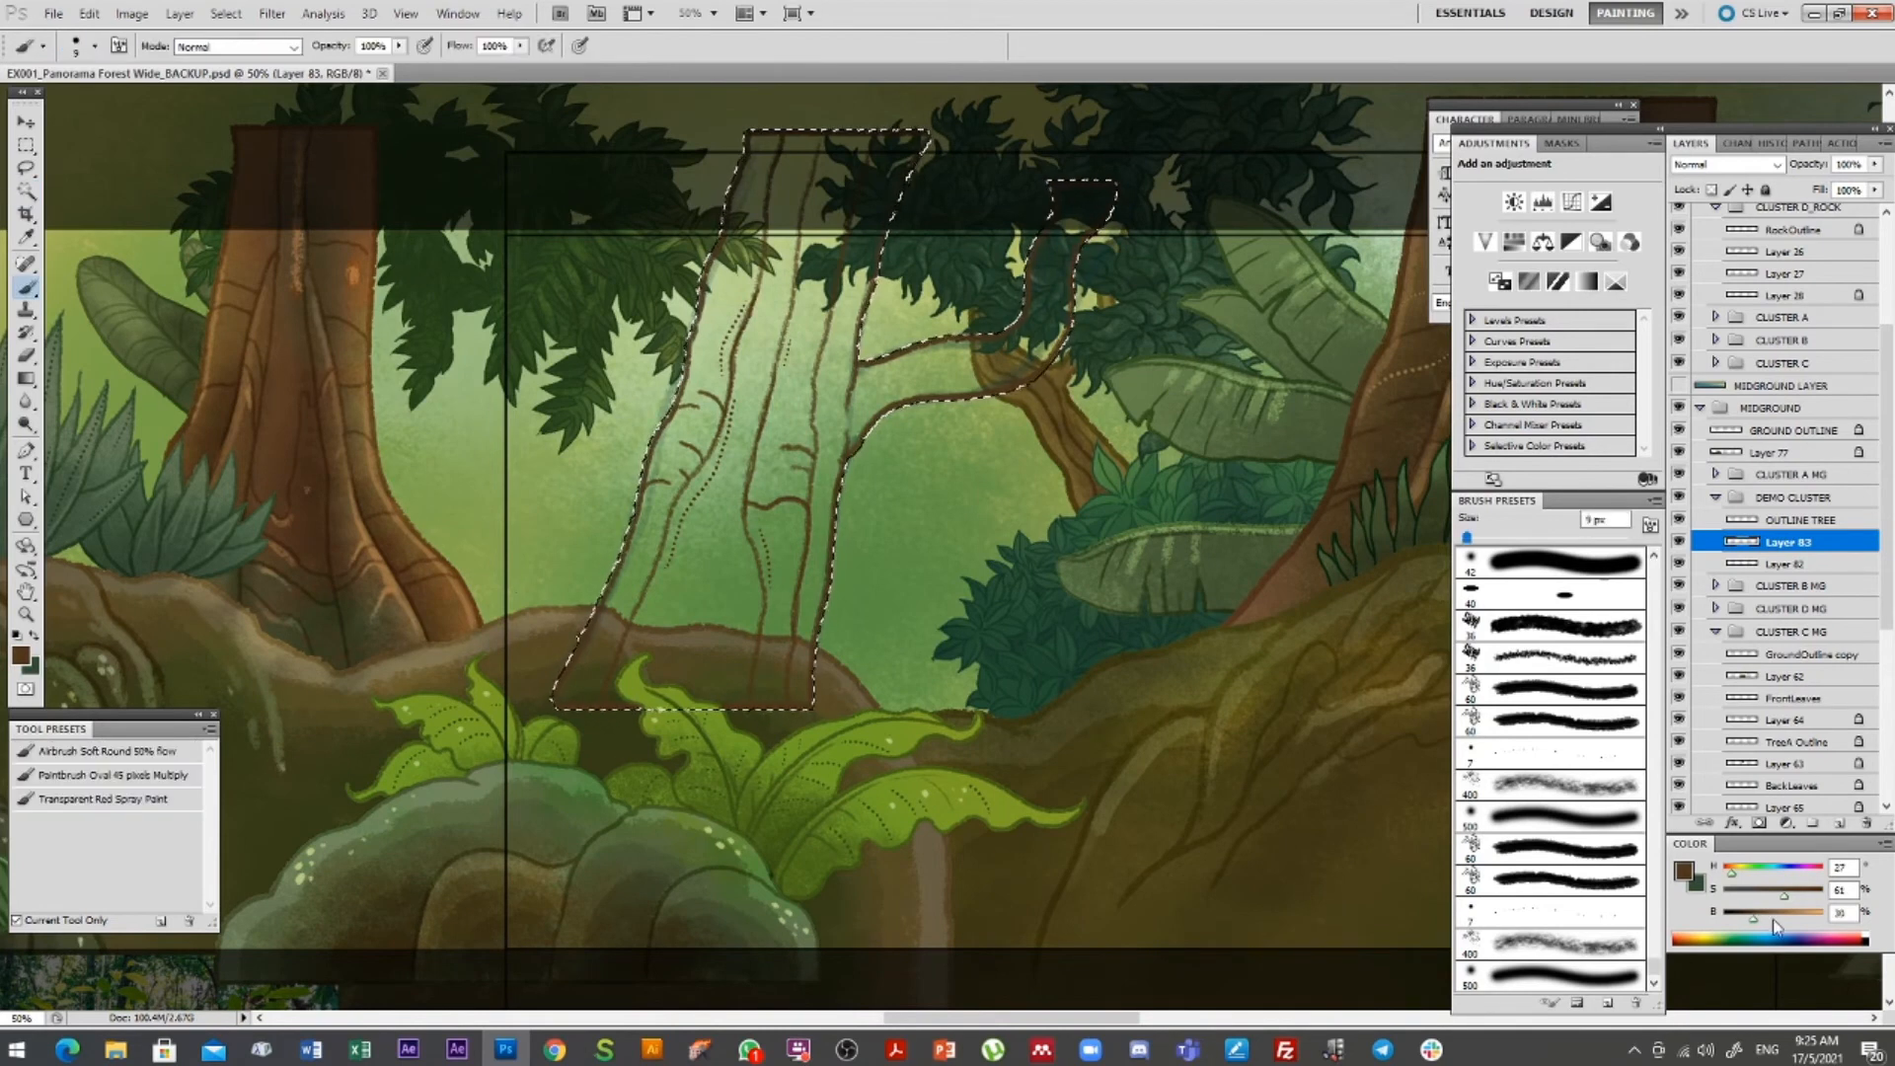
pyautogui.moveTo(1757, 918); pyautogui.dragTo(1732, 877)
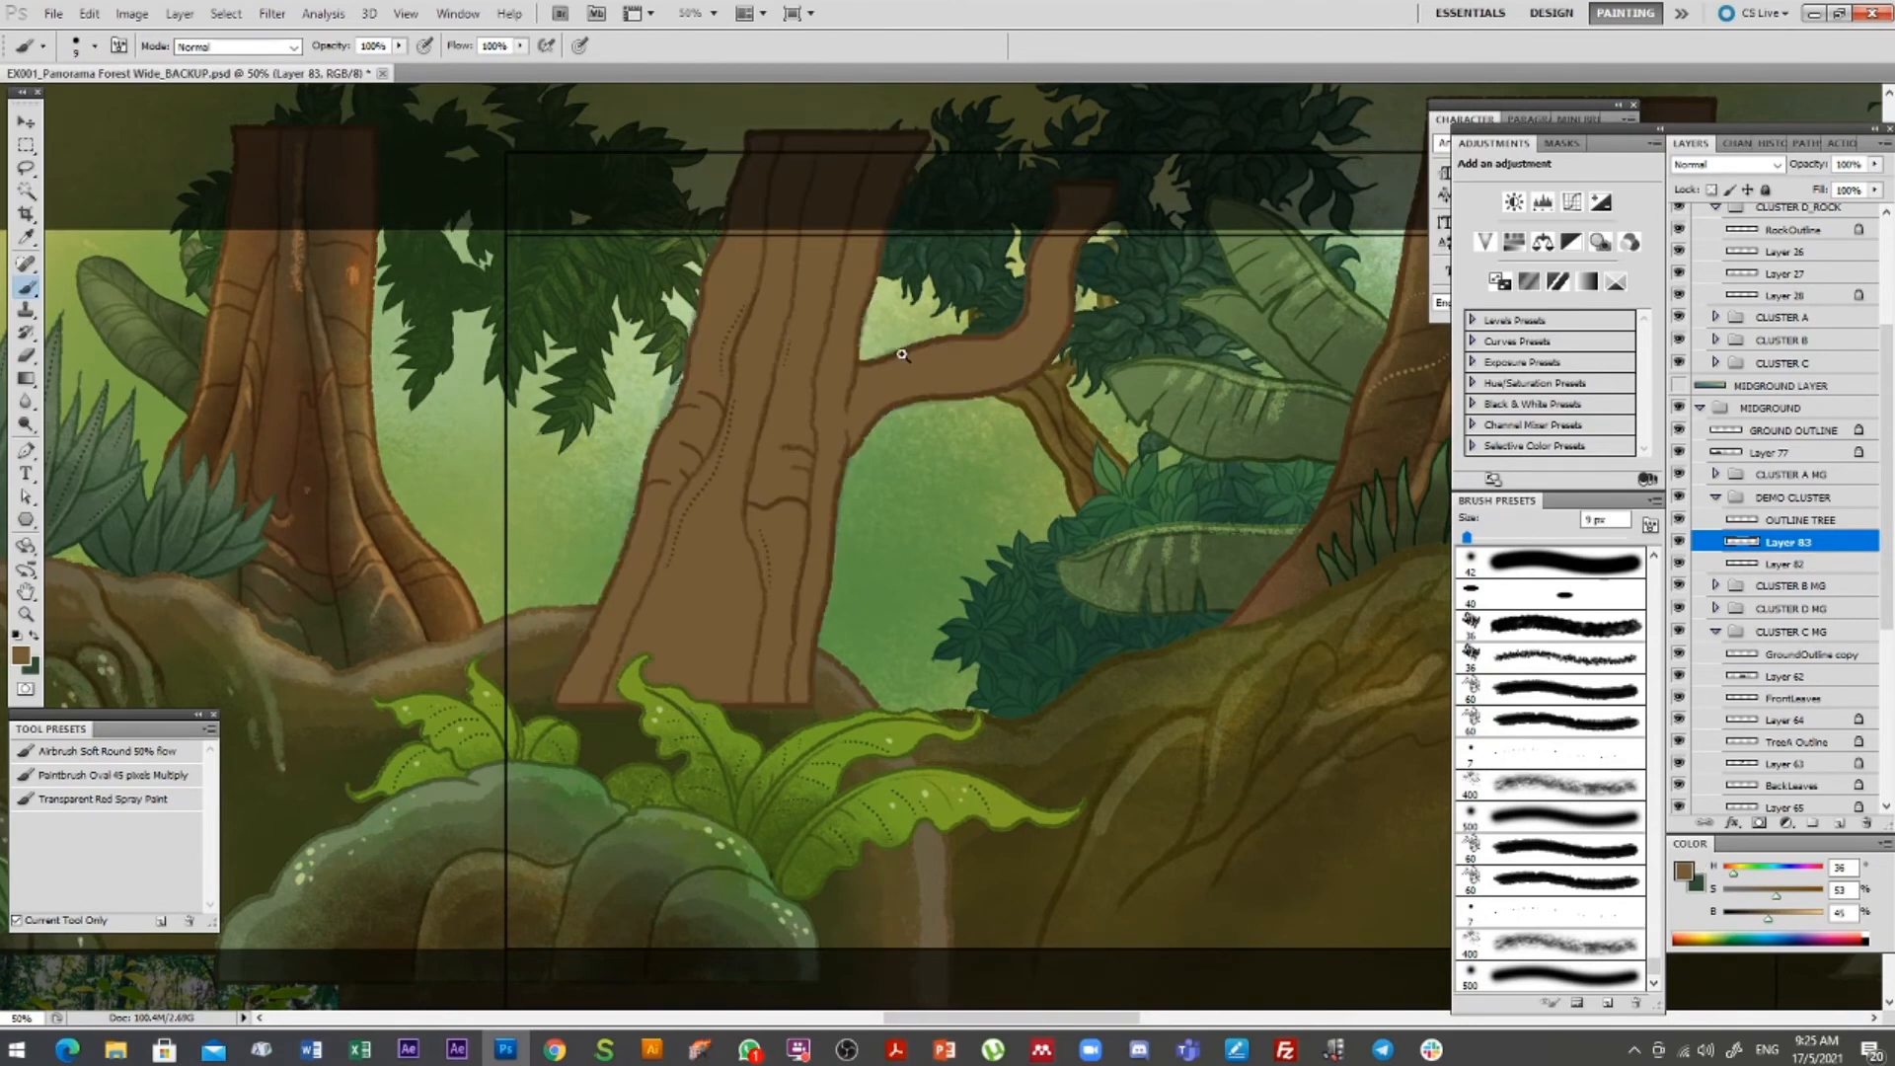
# Load the brown fill on Layer 83 as a selection and contract it by 1 pixel
pyautogui.moveTo(906, 354); pyautogui.dragTo(1002, 508)
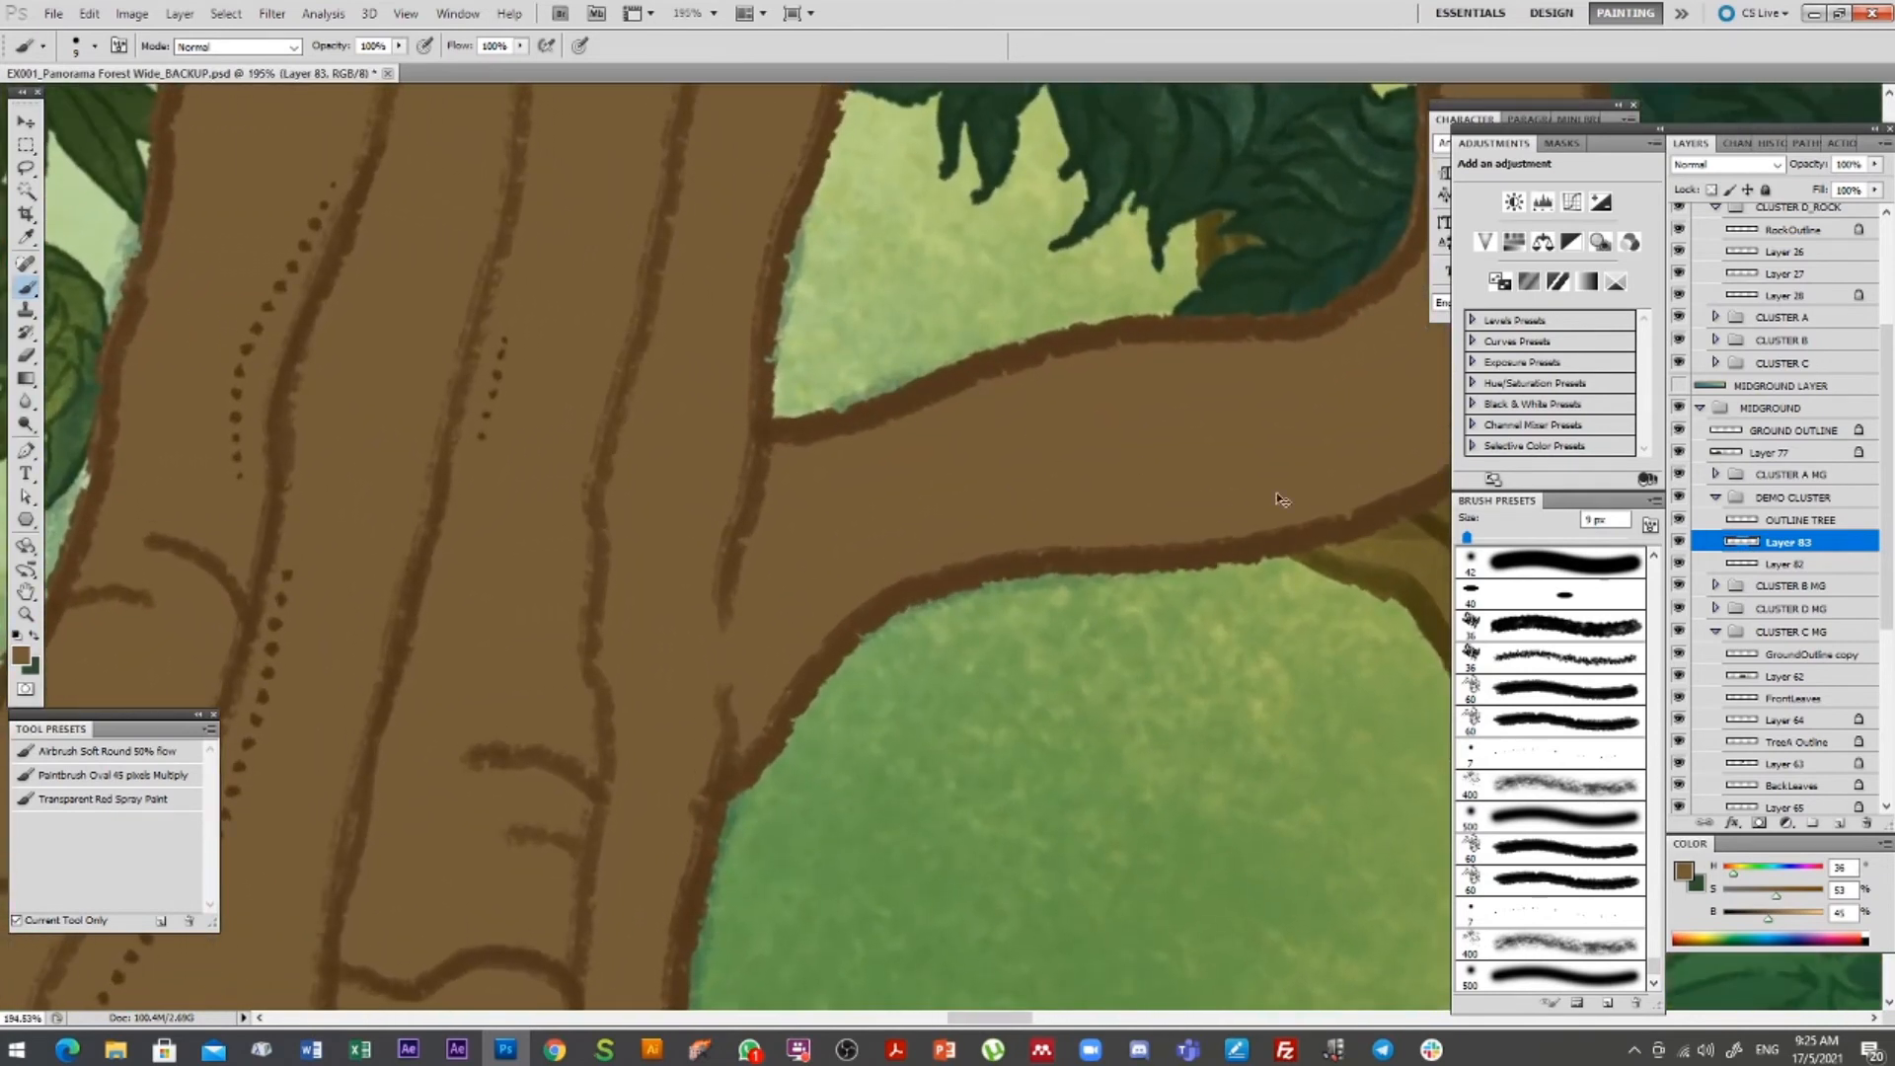
pyautogui.click(1679, 542)
pyautogui.click(1679, 542)
pyautogui.keyDown('ctrl'); pyautogui.click(1742, 545); pyautogui.keyUp('ctrl')
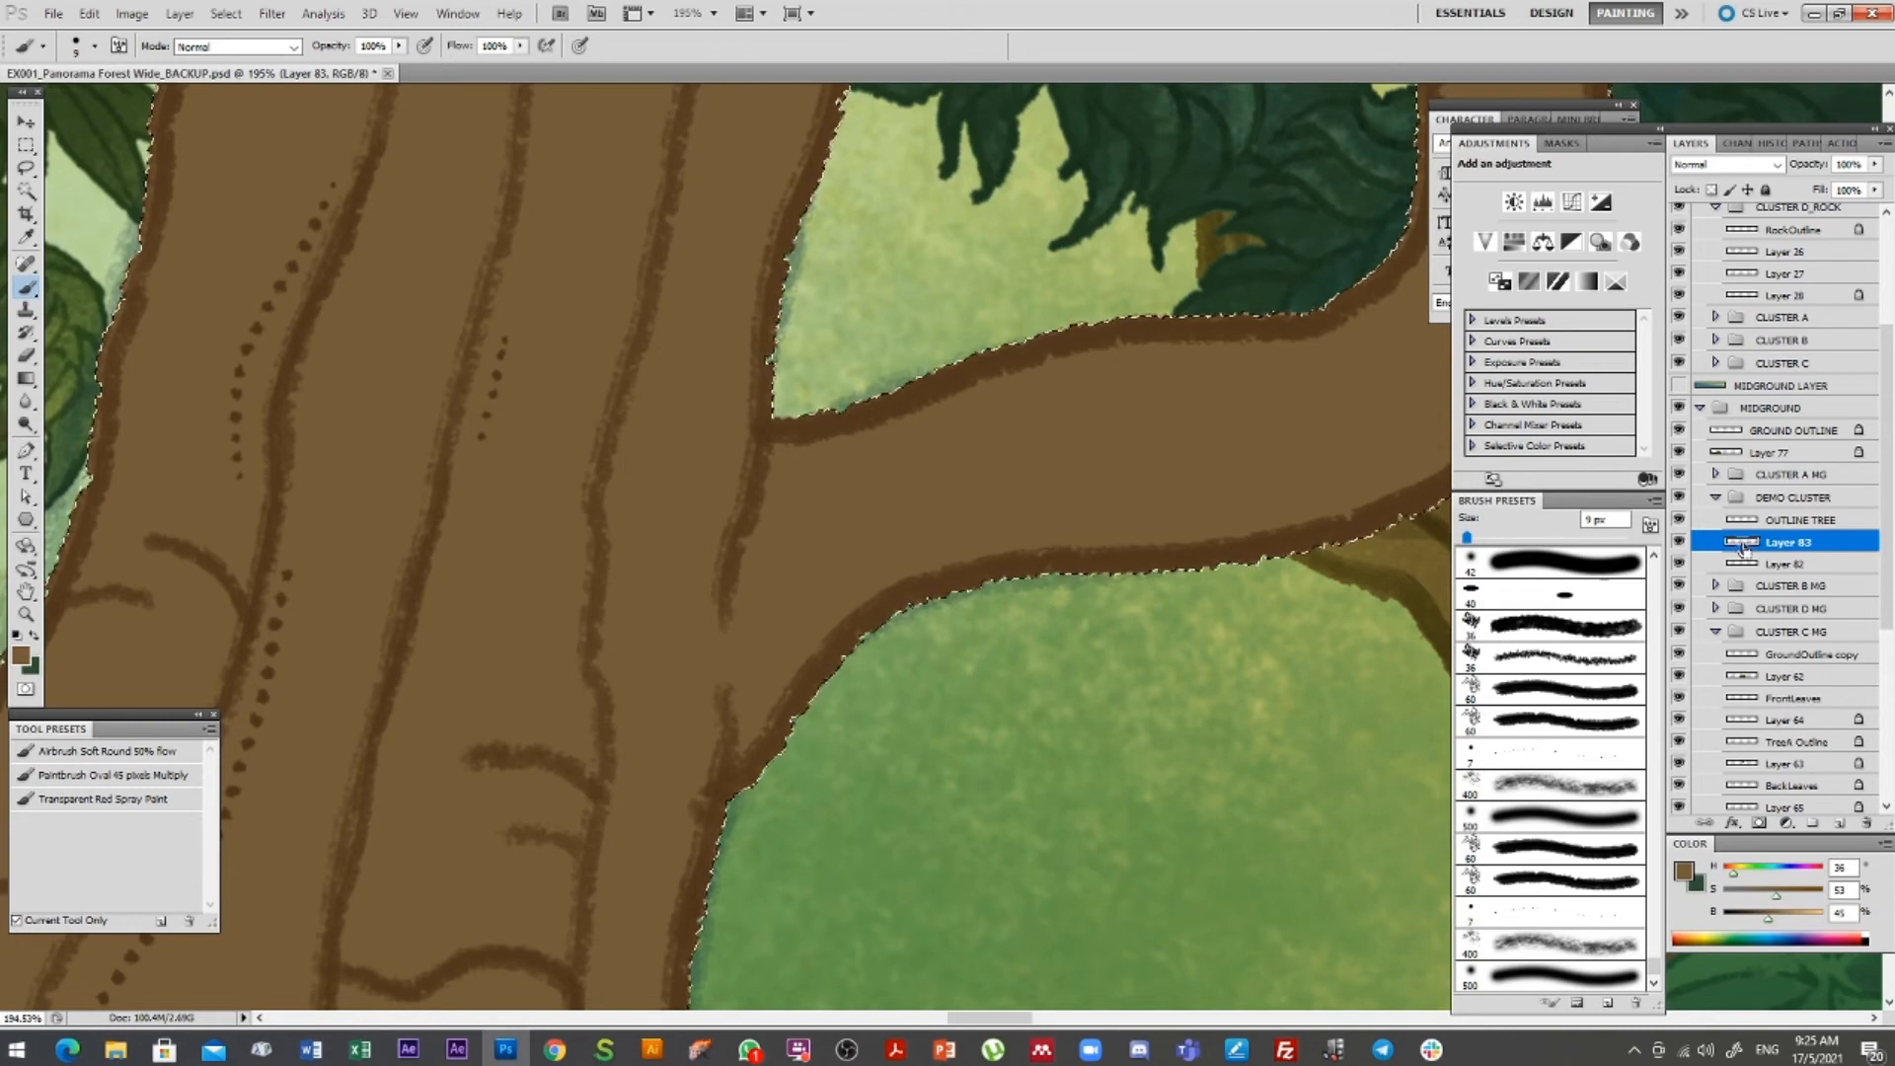
pyautogui.click(227, 14)
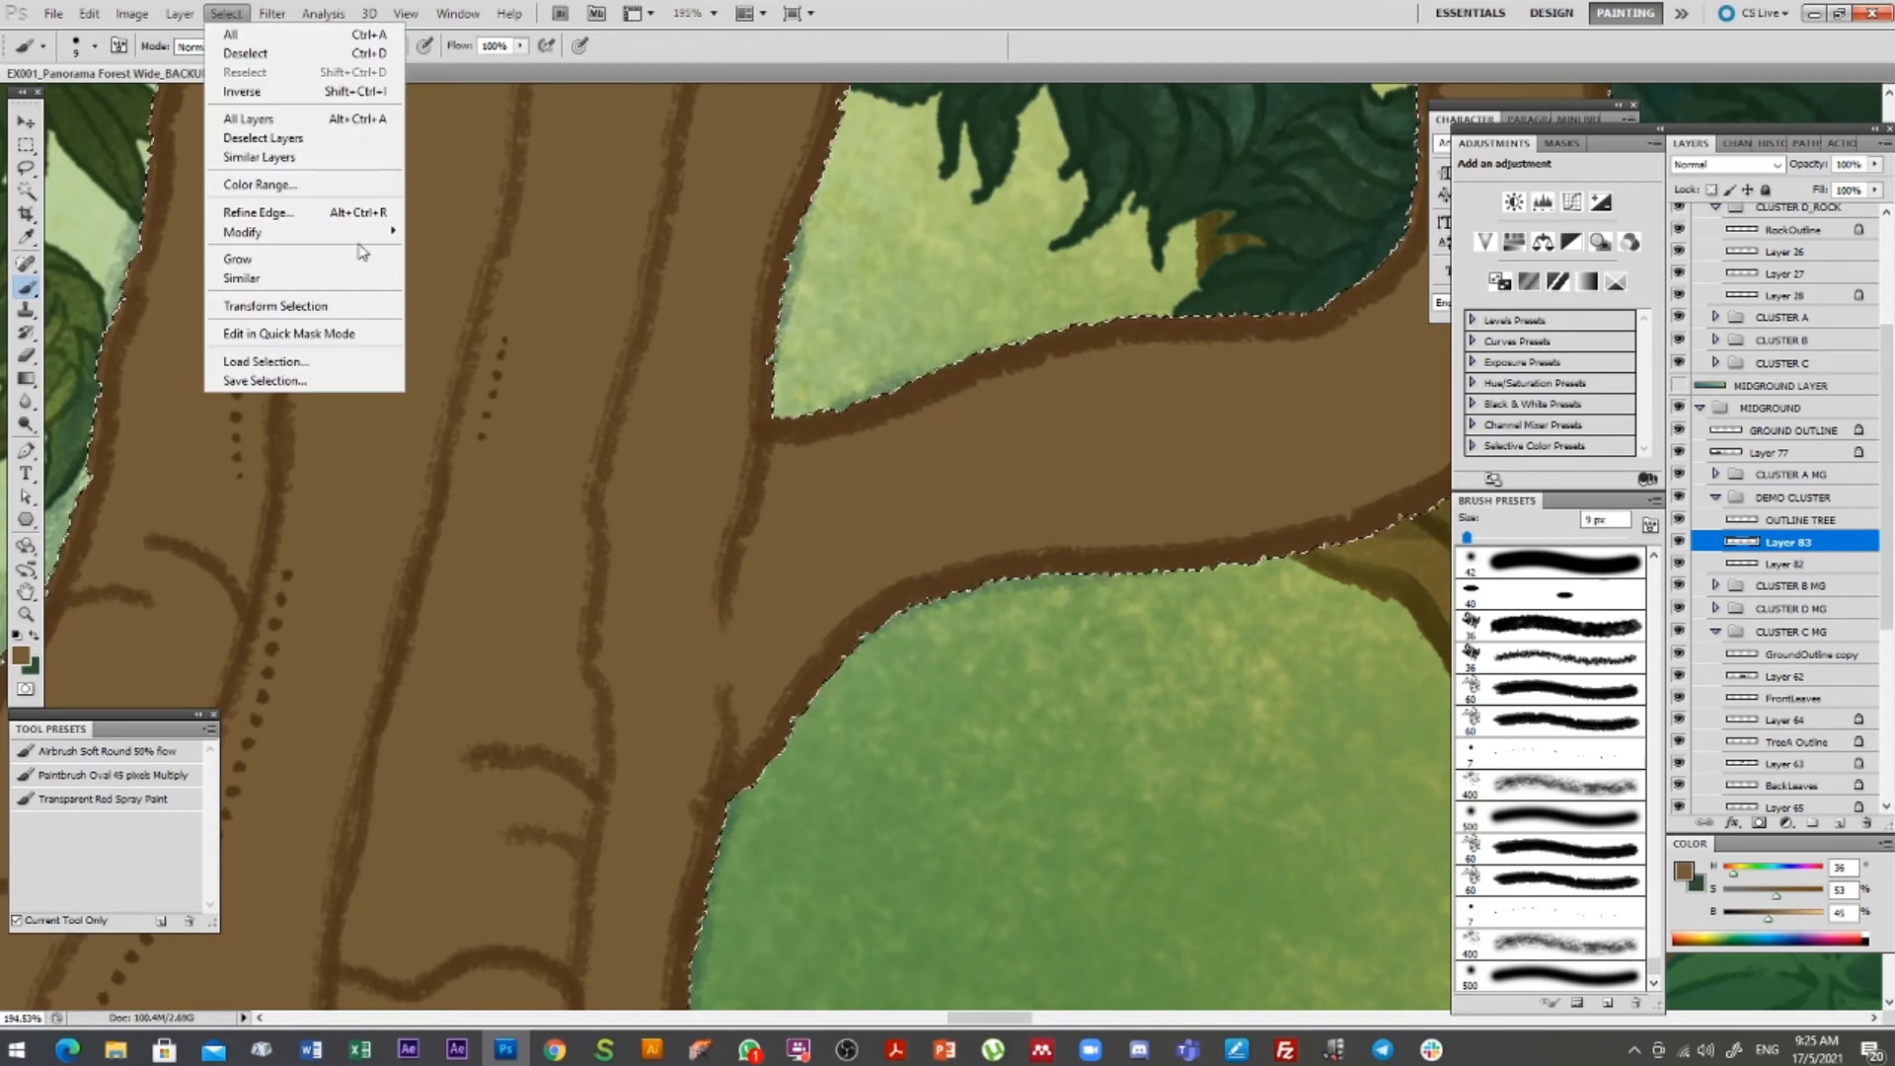
pyautogui.moveTo(375, 233)
pyautogui.click(445, 289)
pyautogui.write('1')
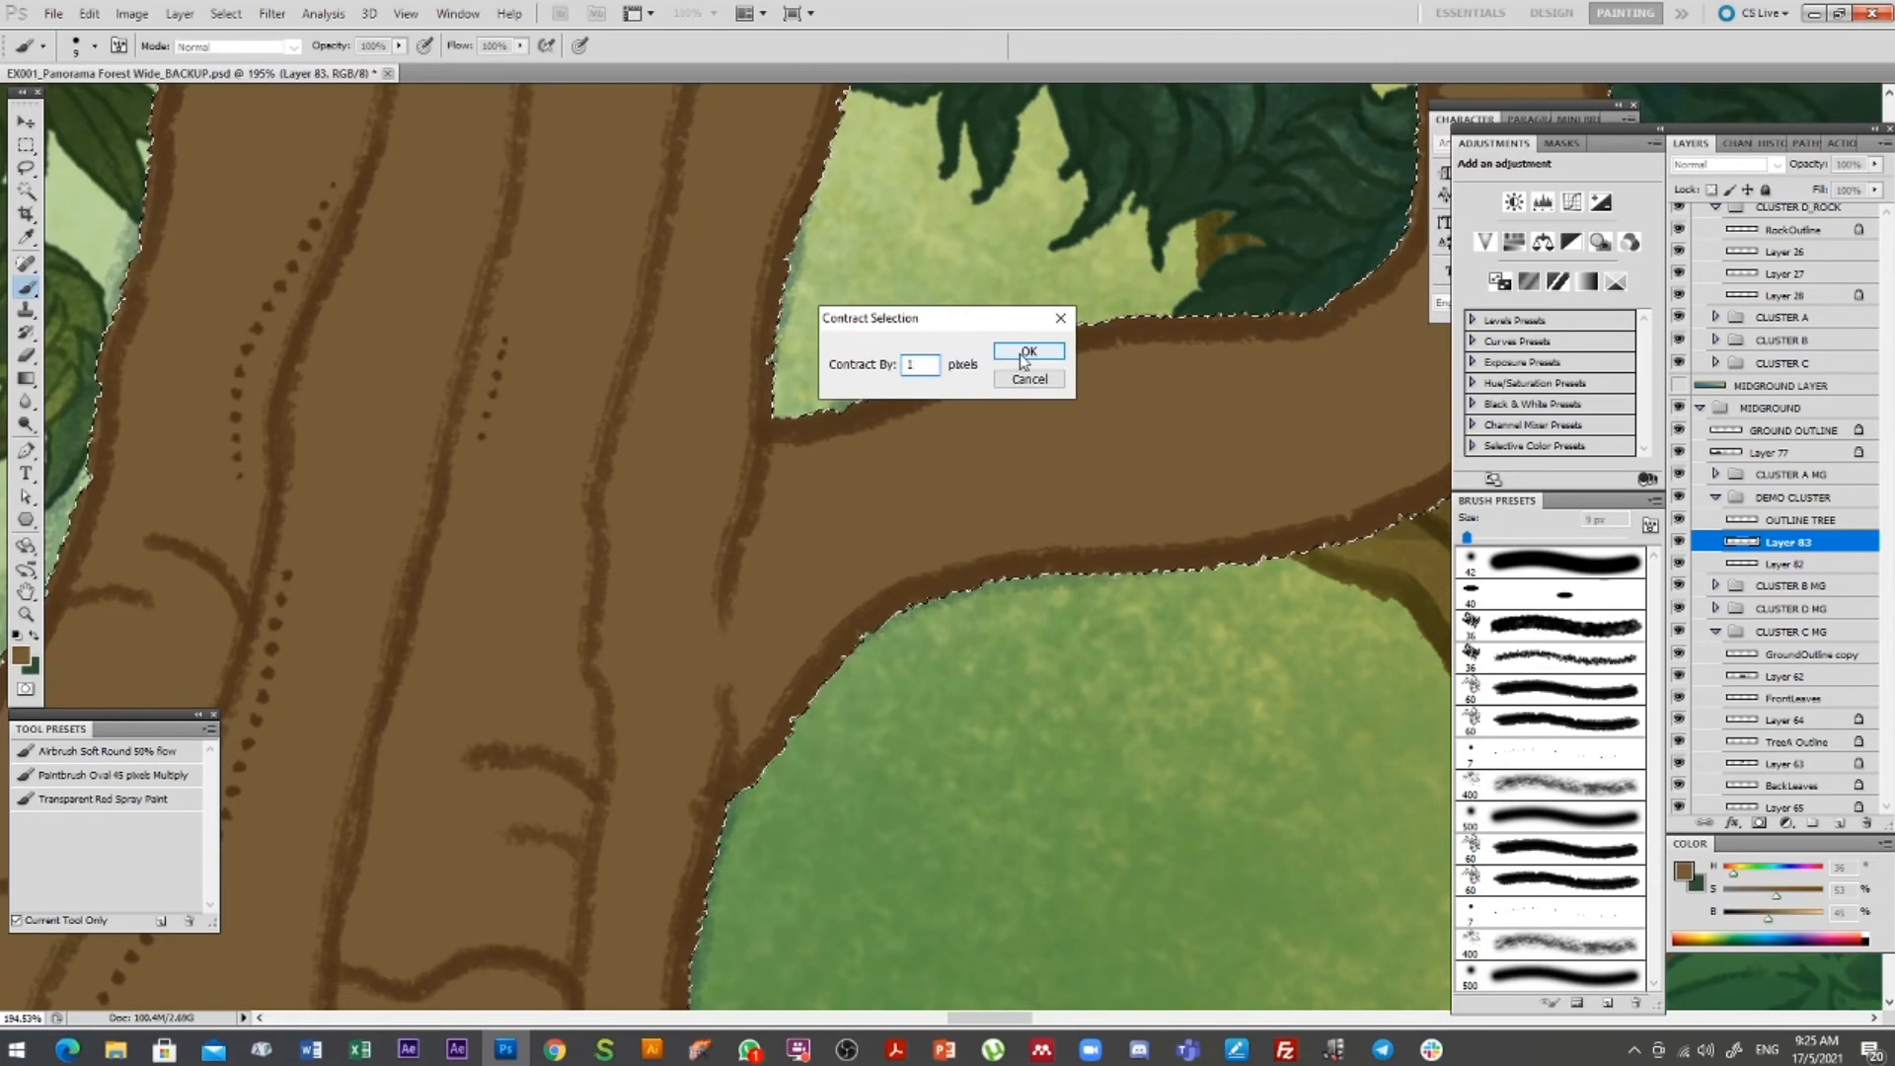
pyautogui.click(1027, 353)
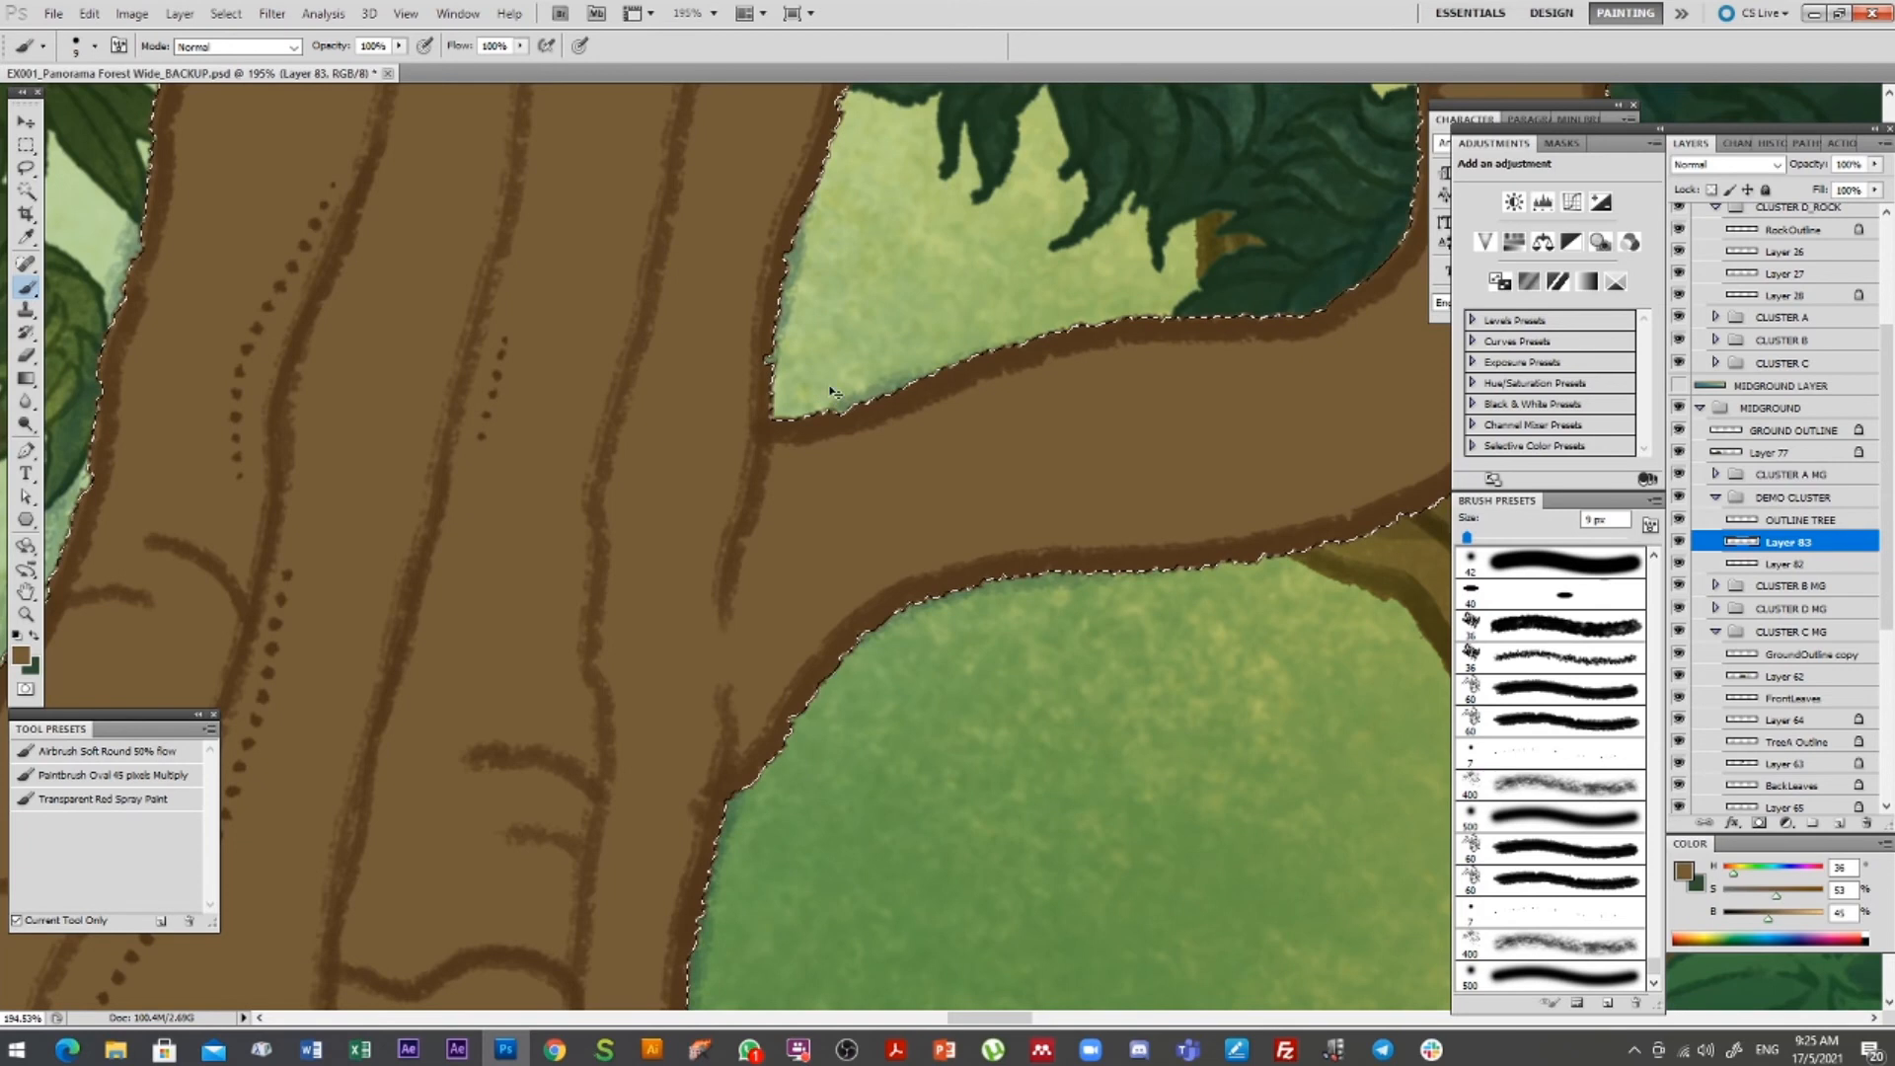
# Tighten the fill selection by 1 pixel and clear the excess brown outside it, finishing with nothing selected
pyautogui.moveTo(830, 388)
pyautogui.mouseDown()
pyautogui.moveTo(893, 445)
pyautogui.moveTo(937, 452)
pyautogui.mouseUp()
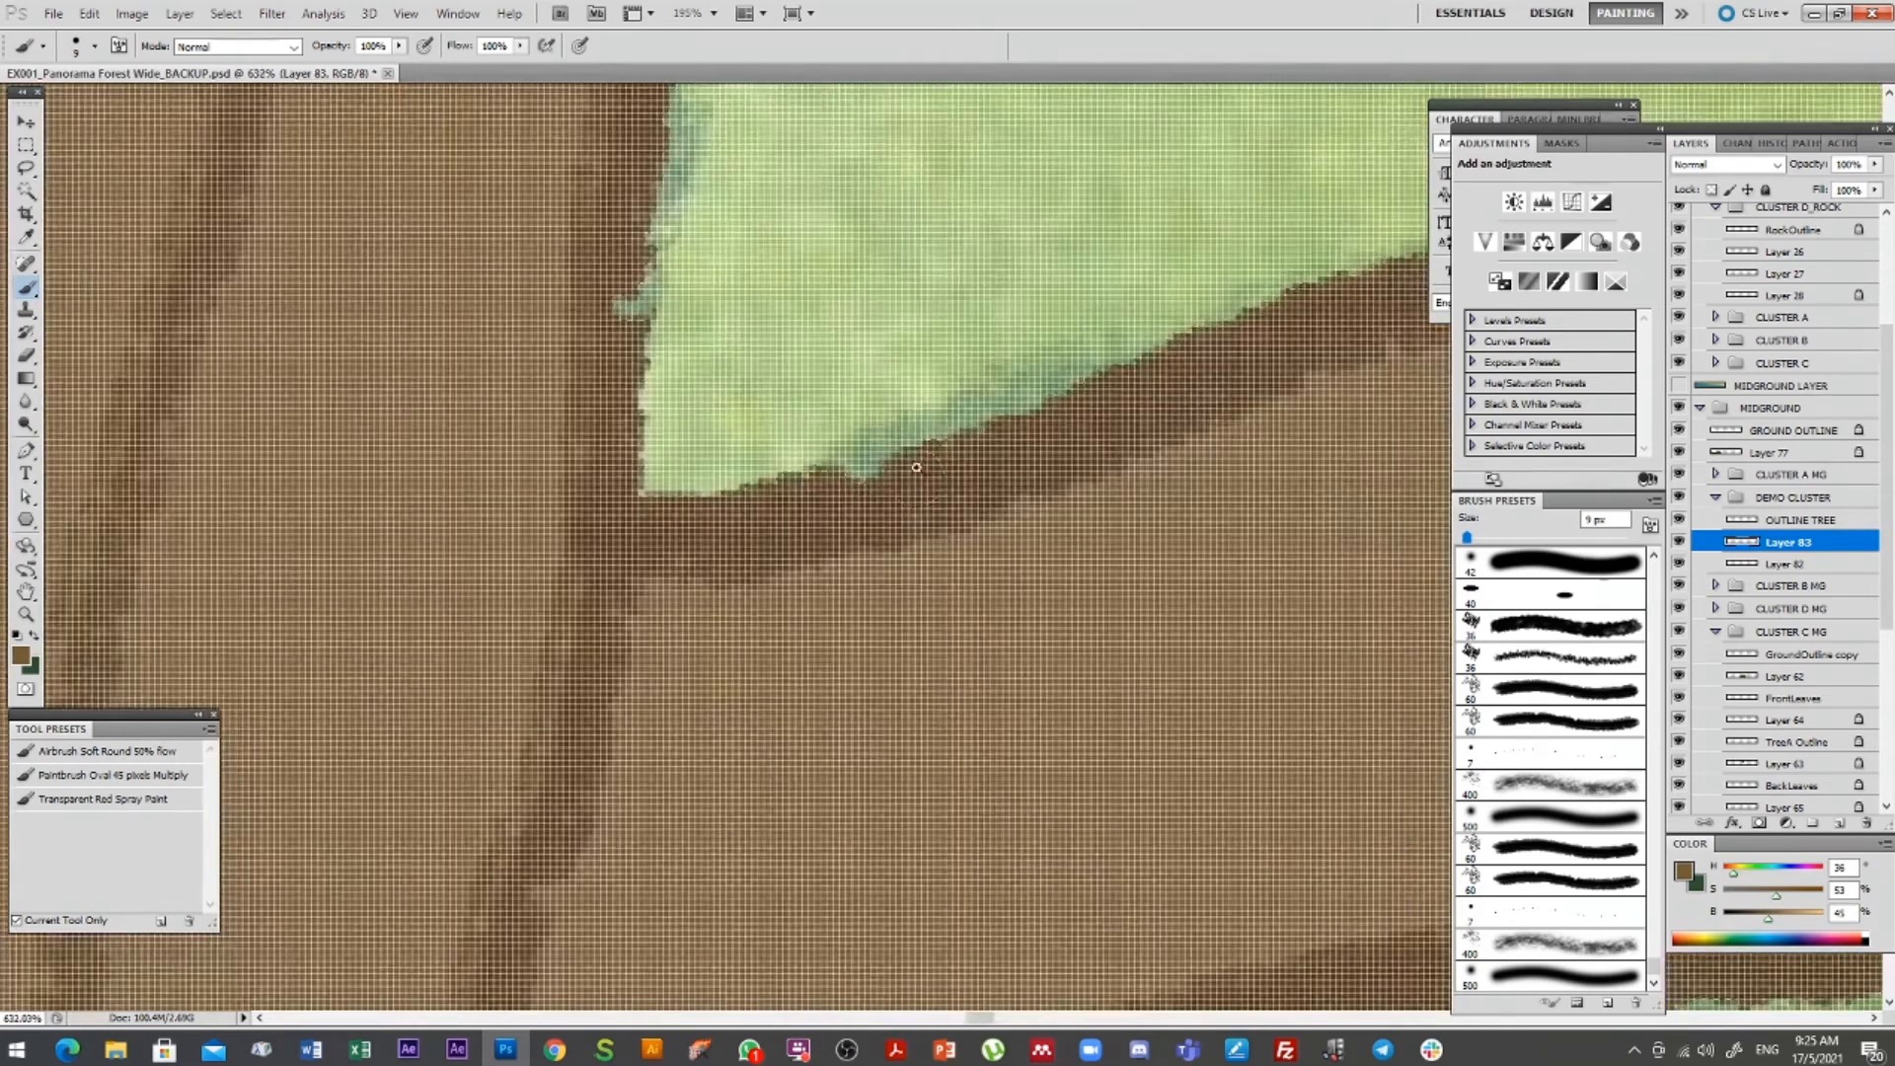
pyautogui.click(216, 17)
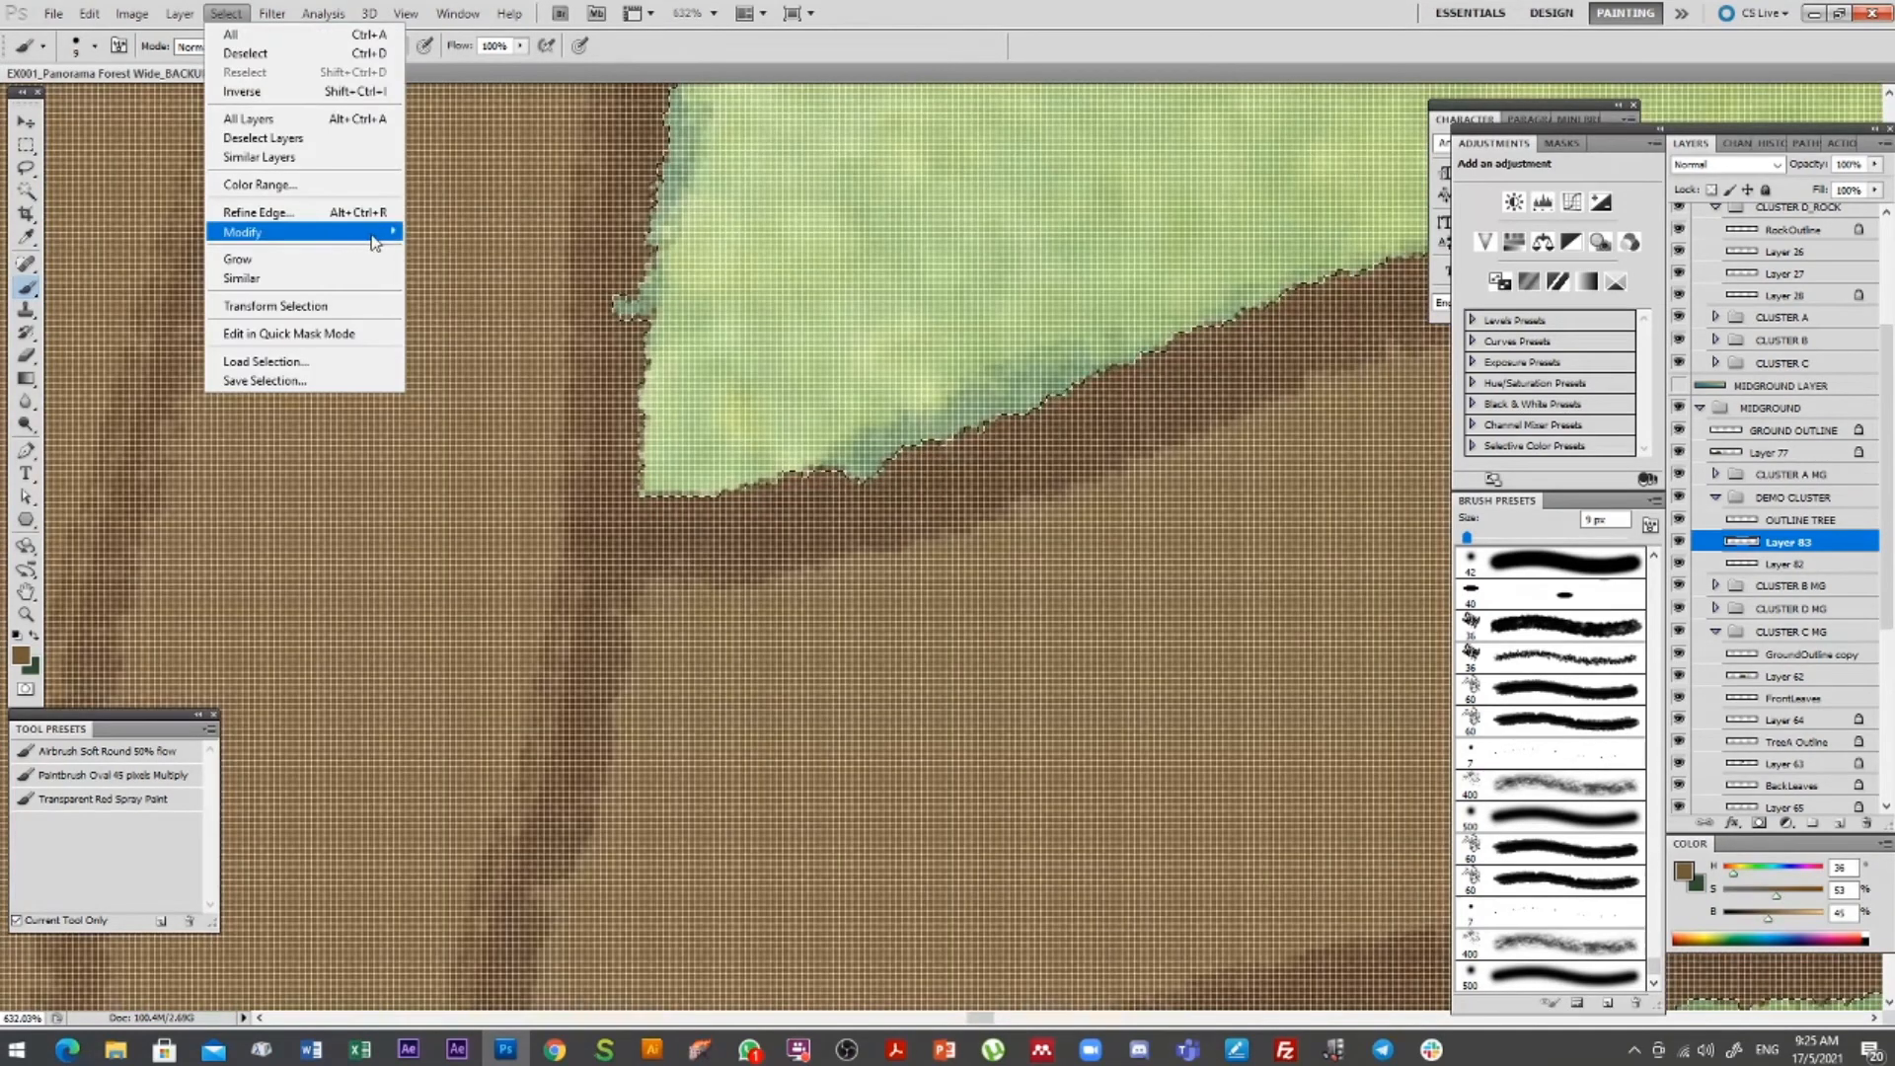
pyautogui.moveTo(375, 231)
pyautogui.click(500, 294)
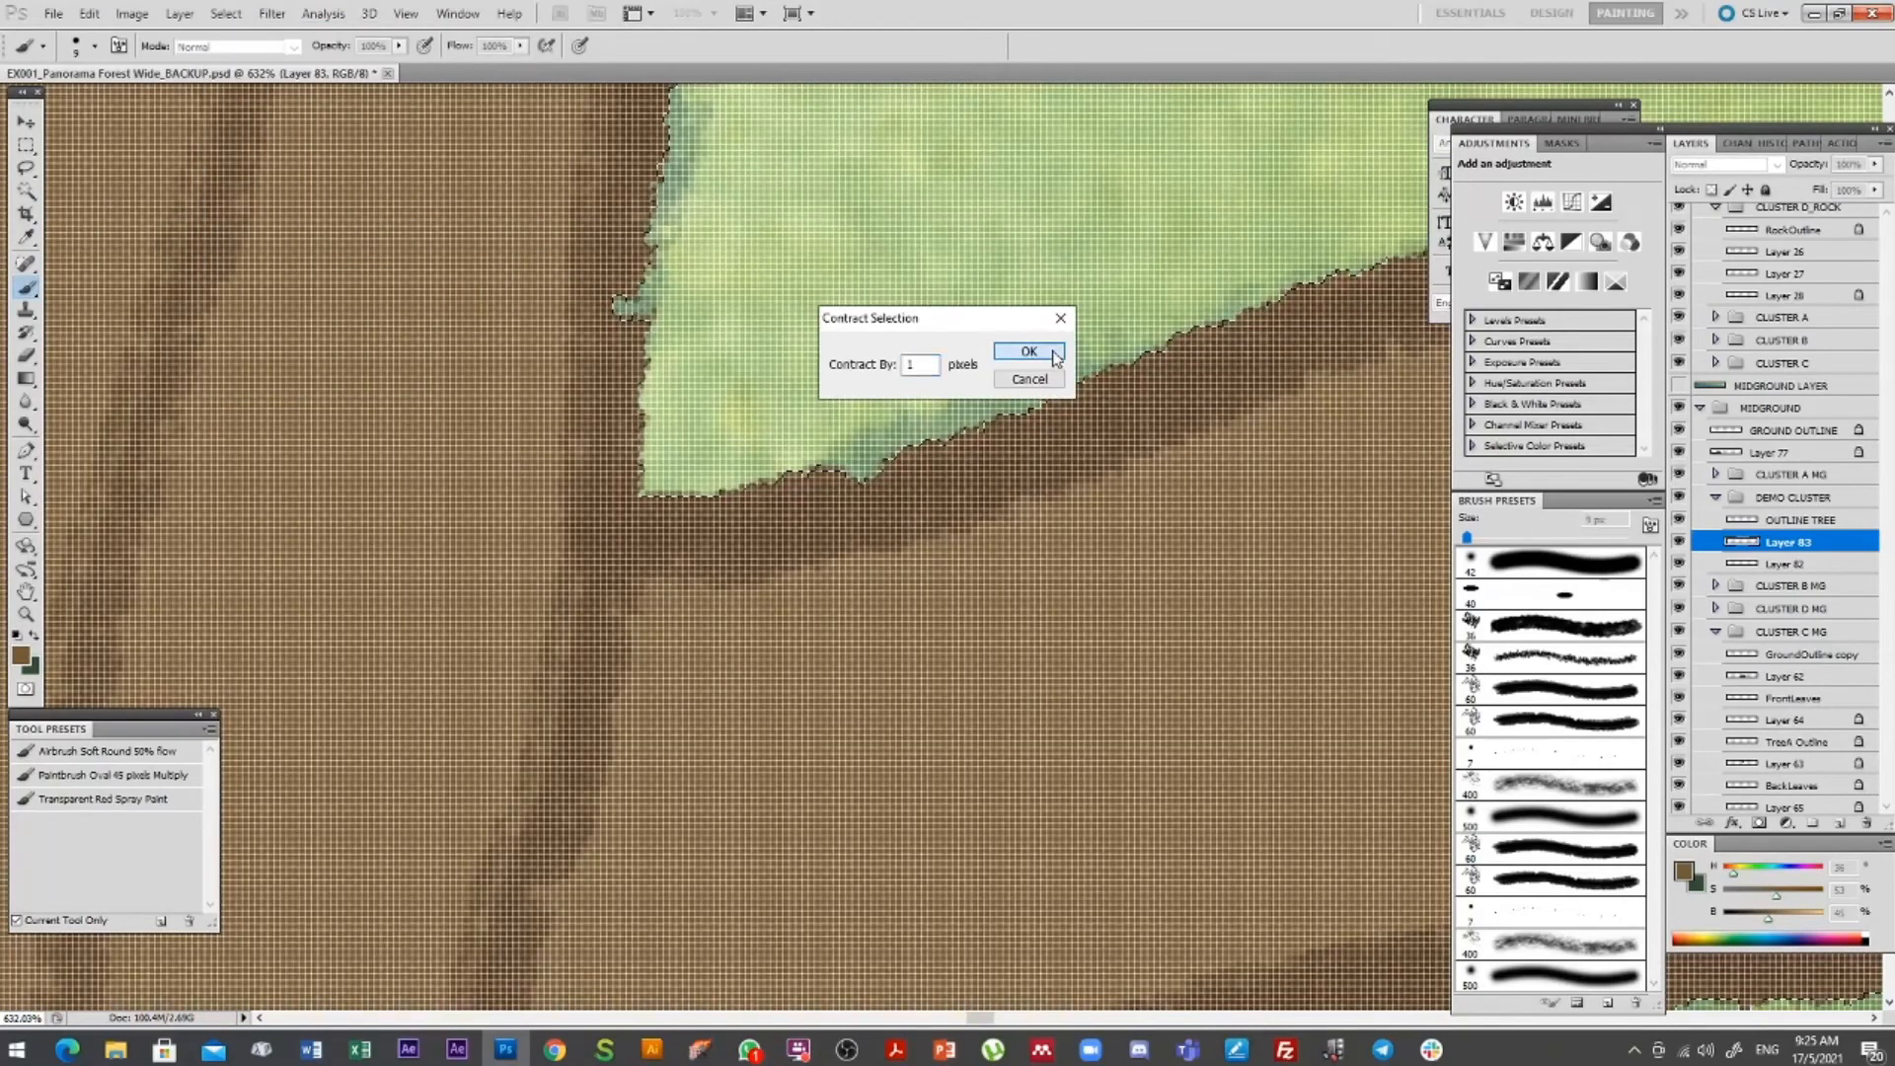
pyautogui.press('Return')
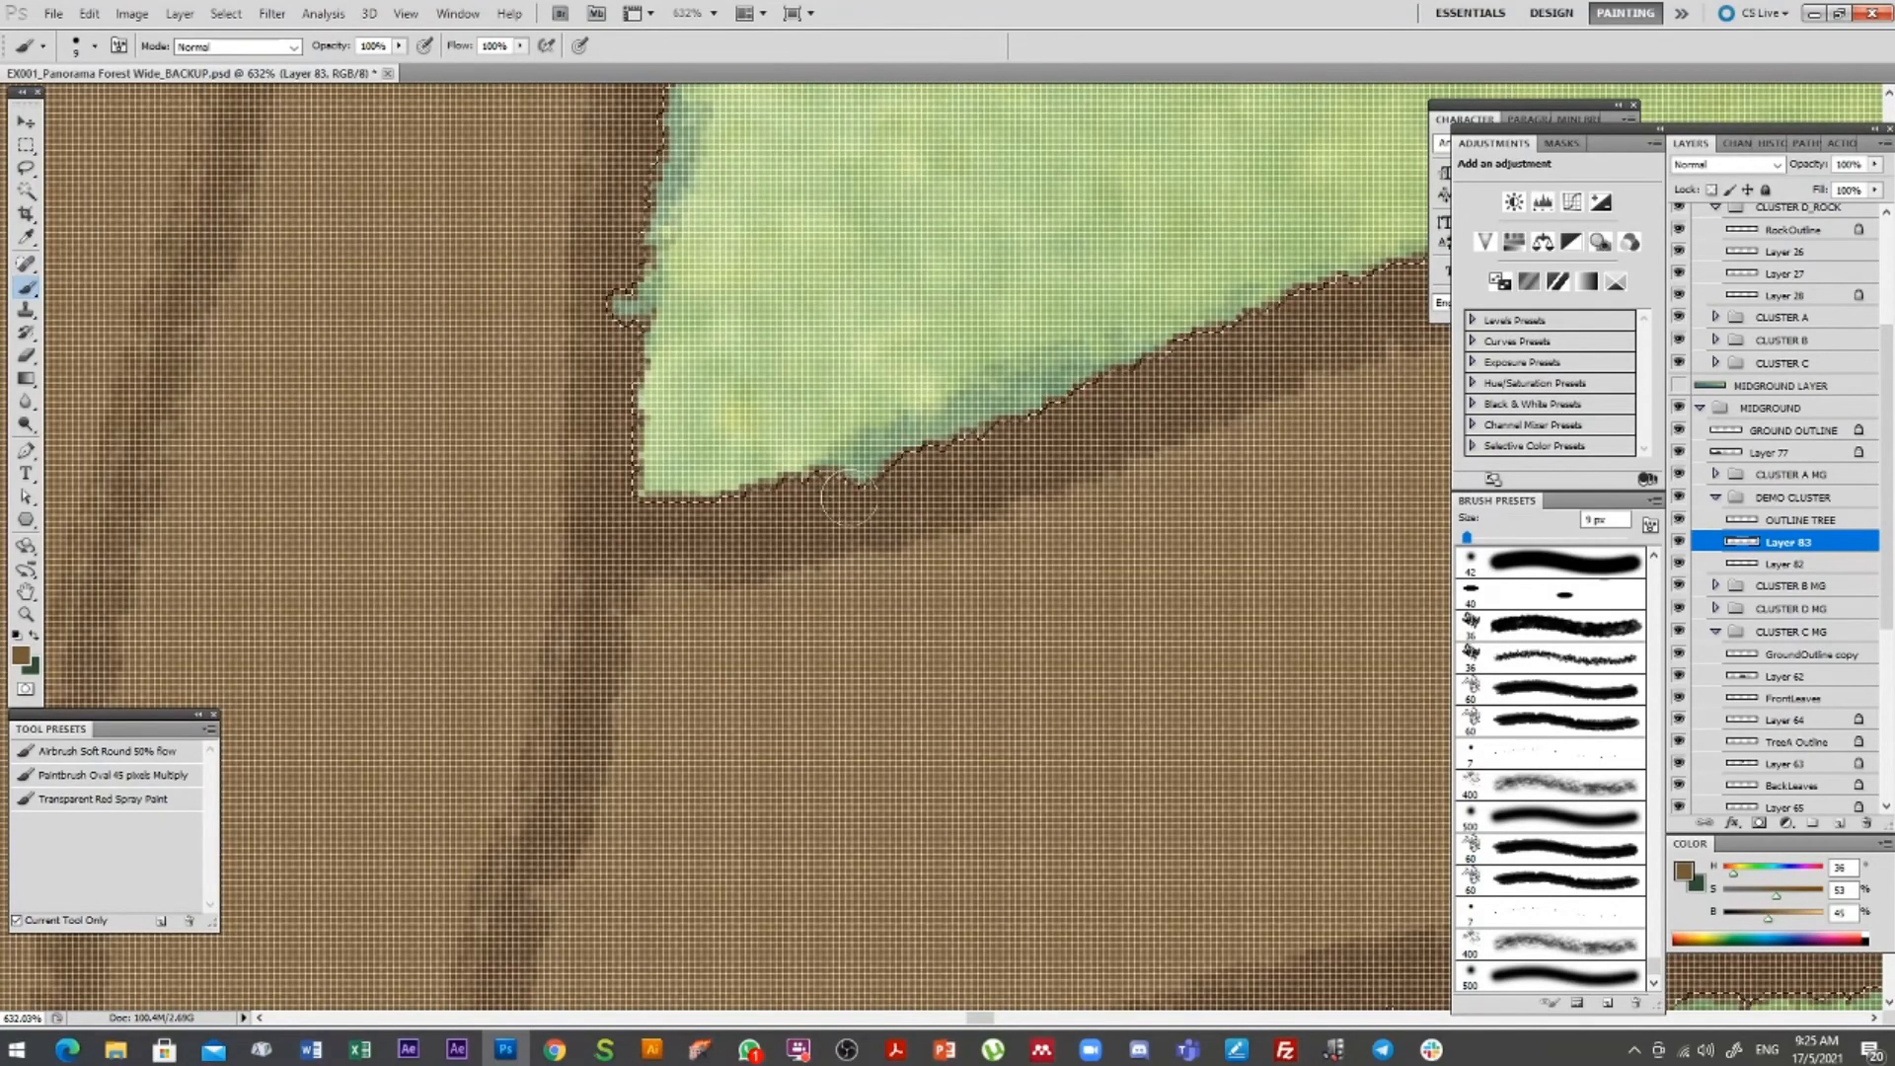
pyautogui.hotkey('ctrl', '0')
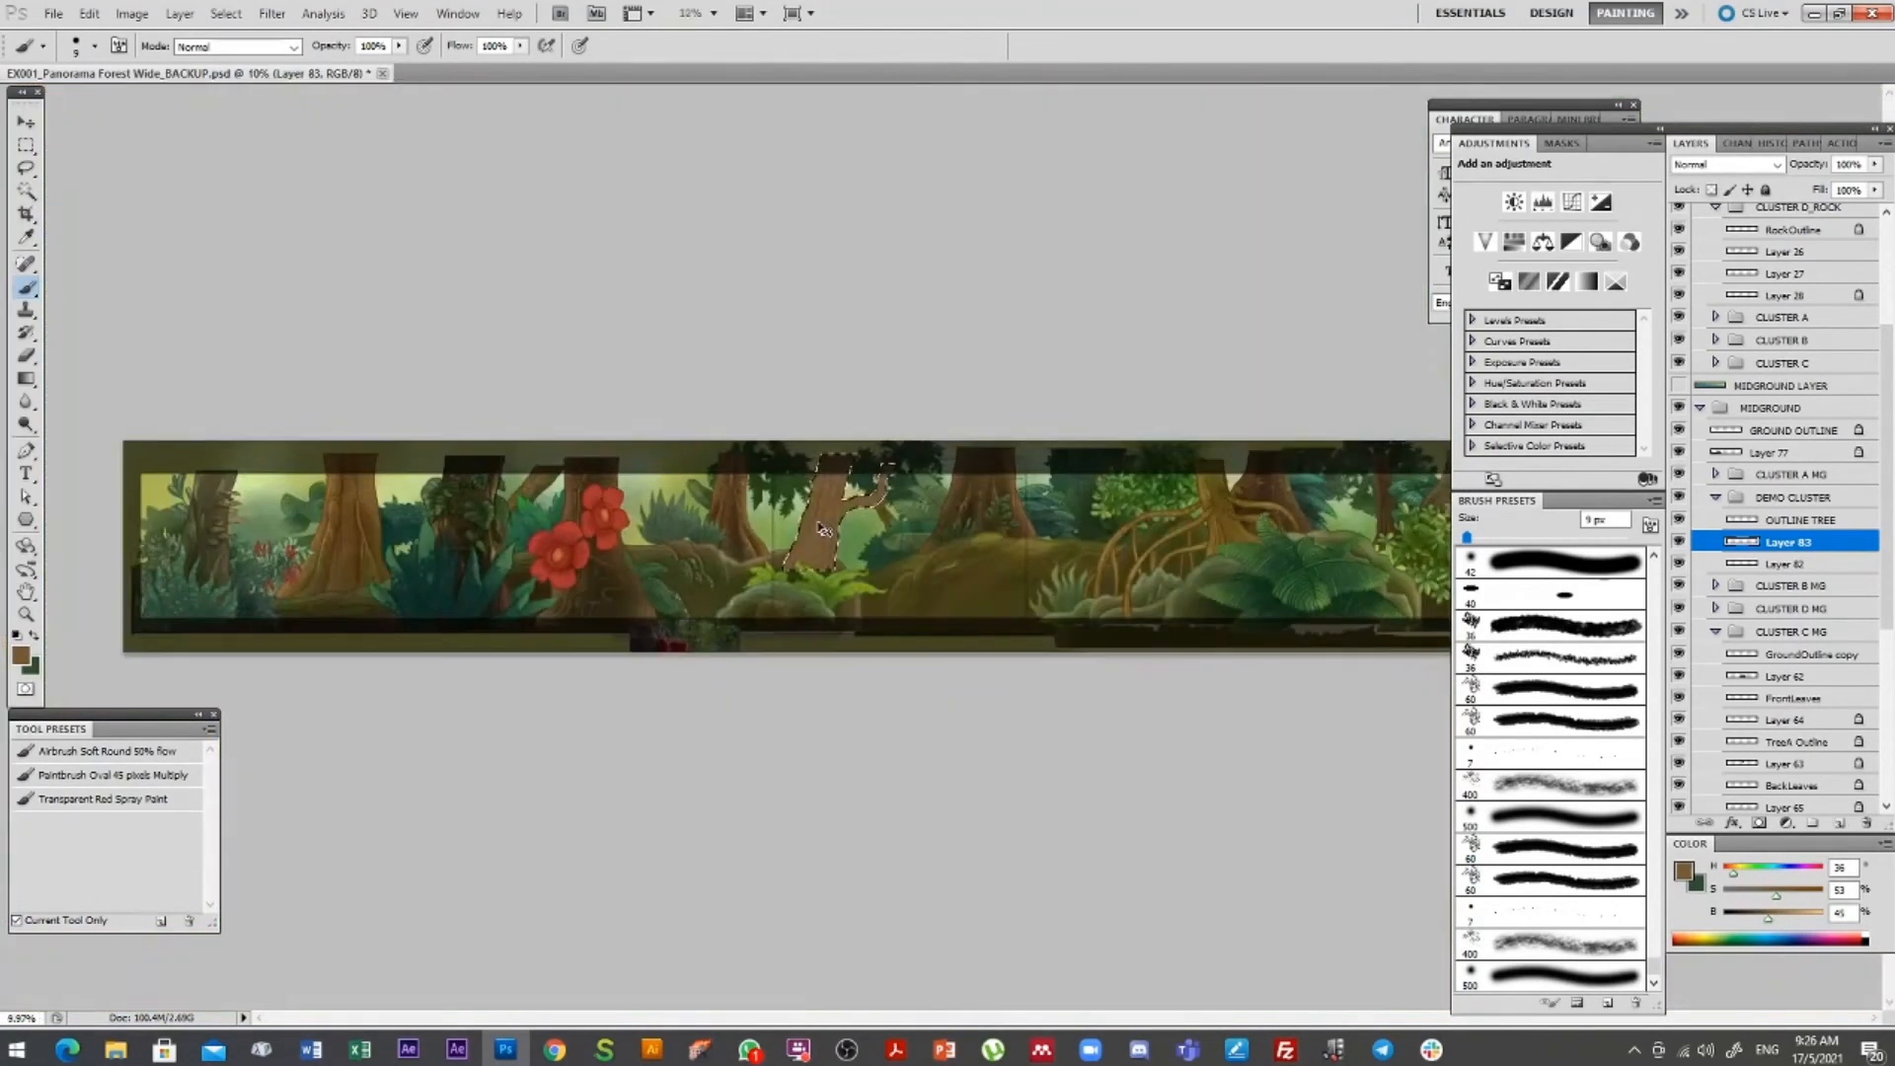
pyautogui.moveTo(844, 509); pyautogui.dragTo(1006, 583)
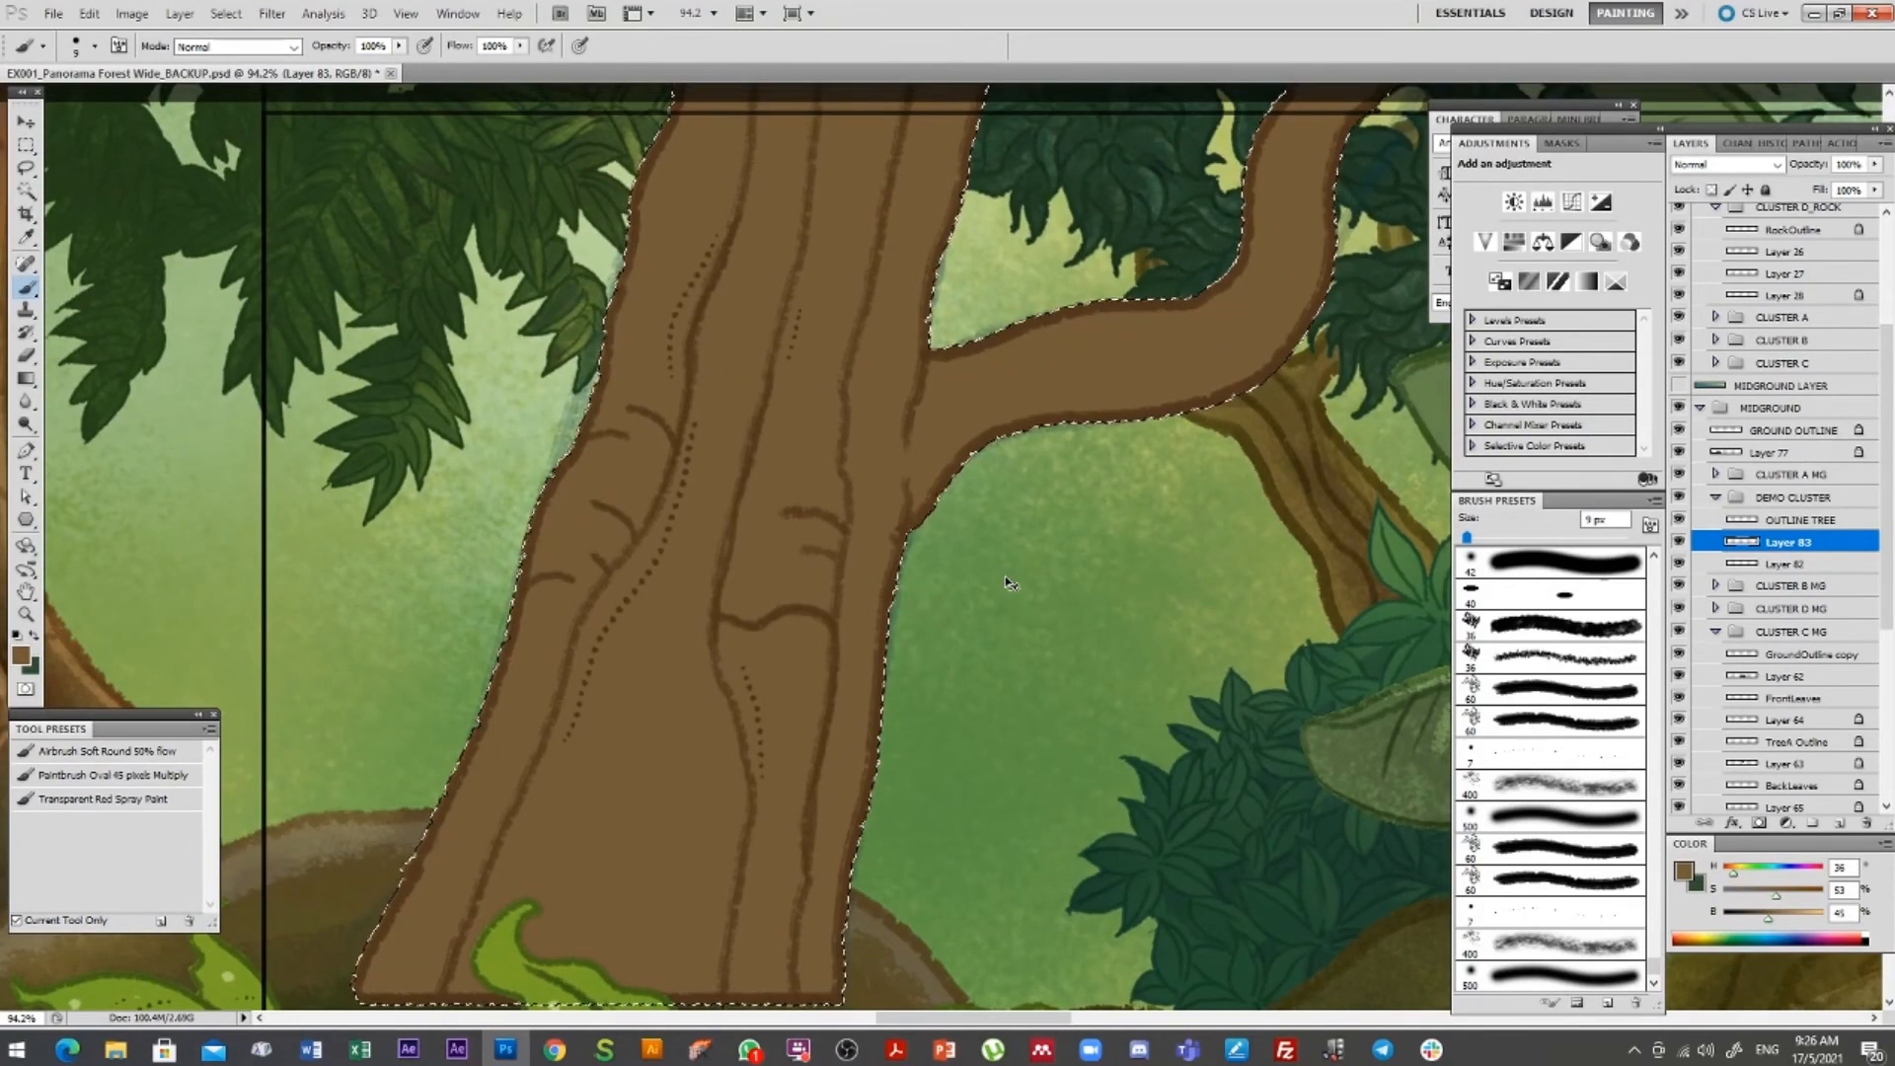
pyautogui.hotkey('ctrl', 'd')
# Inspect the edges of the trunk and branch for brown fill spilling past the outline
pyautogui.moveTo(540, 718); pyautogui.dragTo(1010, 648)
pyautogui.moveTo(682, 707); pyautogui.dragTo(914, 707)
pyautogui.moveTo(300, 704); pyautogui.dragTo(767, 704)
pyautogui.moveTo(578, 691); pyautogui.dragTo(973, 685)
pyautogui.moveTo(677, 745); pyautogui.dragTo(901, 723)
pyautogui.moveTo(647, 691); pyautogui.dragTo(1037, 714)
pyautogui.scroll(-1, 990, 732)
pyautogui.moveTo(237, 703); pyautogui.dragTo(1108, 669)
pyautogui.moveTo(647, 707); pyautogui.dragTo(1061, 662)
pyautogui.moveTo(572, 735); pyautogui.dragTo(1040, 809)
pyautogui.moveTo(1142, 590); pyautogui.dragTo(671, 493)
pyautogui.moveTo(1330, 728); pyautogui.dragTo(474, 726)
pyautogui.moveTo(1382, 553); pyautogui.dragTo(721, 681)
pyautogui.moveTo(984, 713); pyautogui.dragTo(671, 767)
pyautogui.moveTo(1190, 694); pyautogui.dragTo(514, 671)
pyautogui.moveTo(1392, 616); pyautogui.dragTo(740, 696)
pyautogui.moveTo(744, 316); pyautogui.dragTo(829, 376)
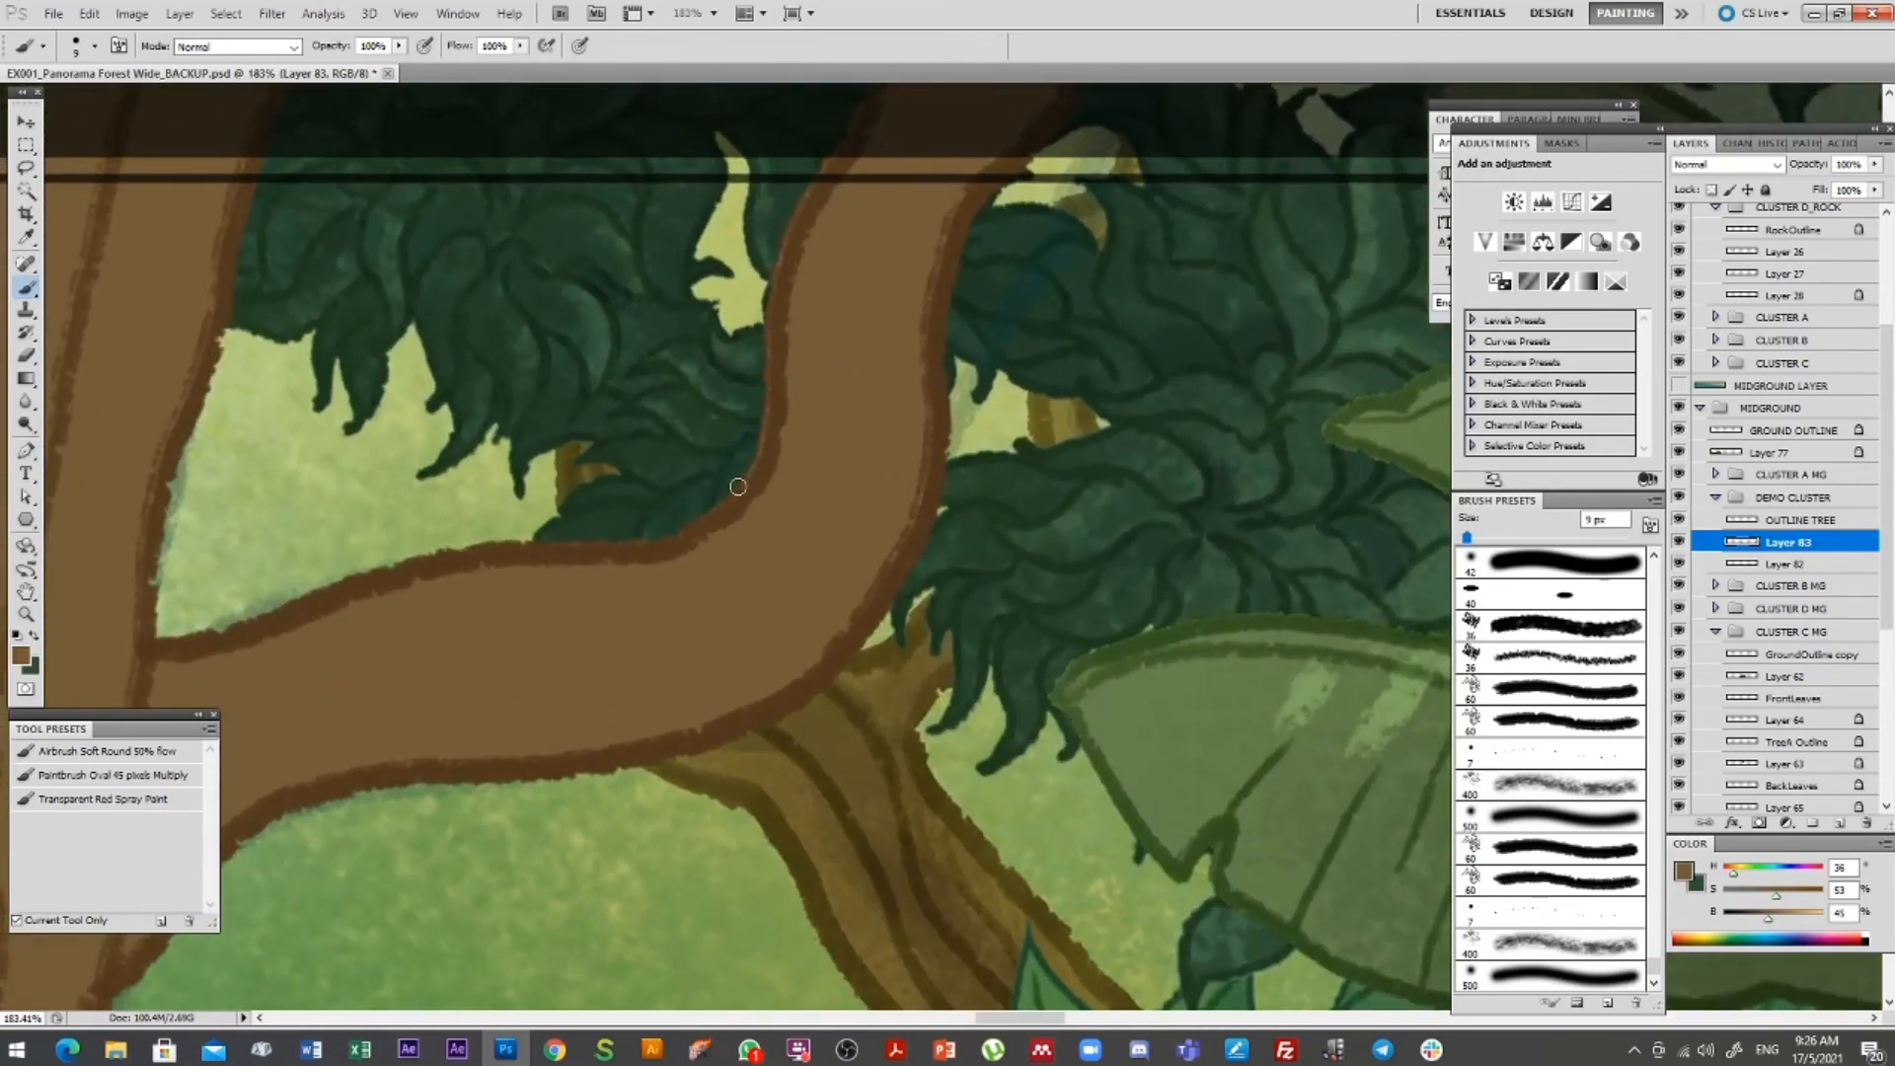
# Erase stray brown fill along the branch's outer edges on Layer 83 with a textured 10 px eraser
pyautogui.press('e')
pyautogui.click(1560, 857)
pyautogui.press('[')
pyautogui.press('[')
pyautogui.press('[')
pyautogui.press('[')
pyautogui.press('[')
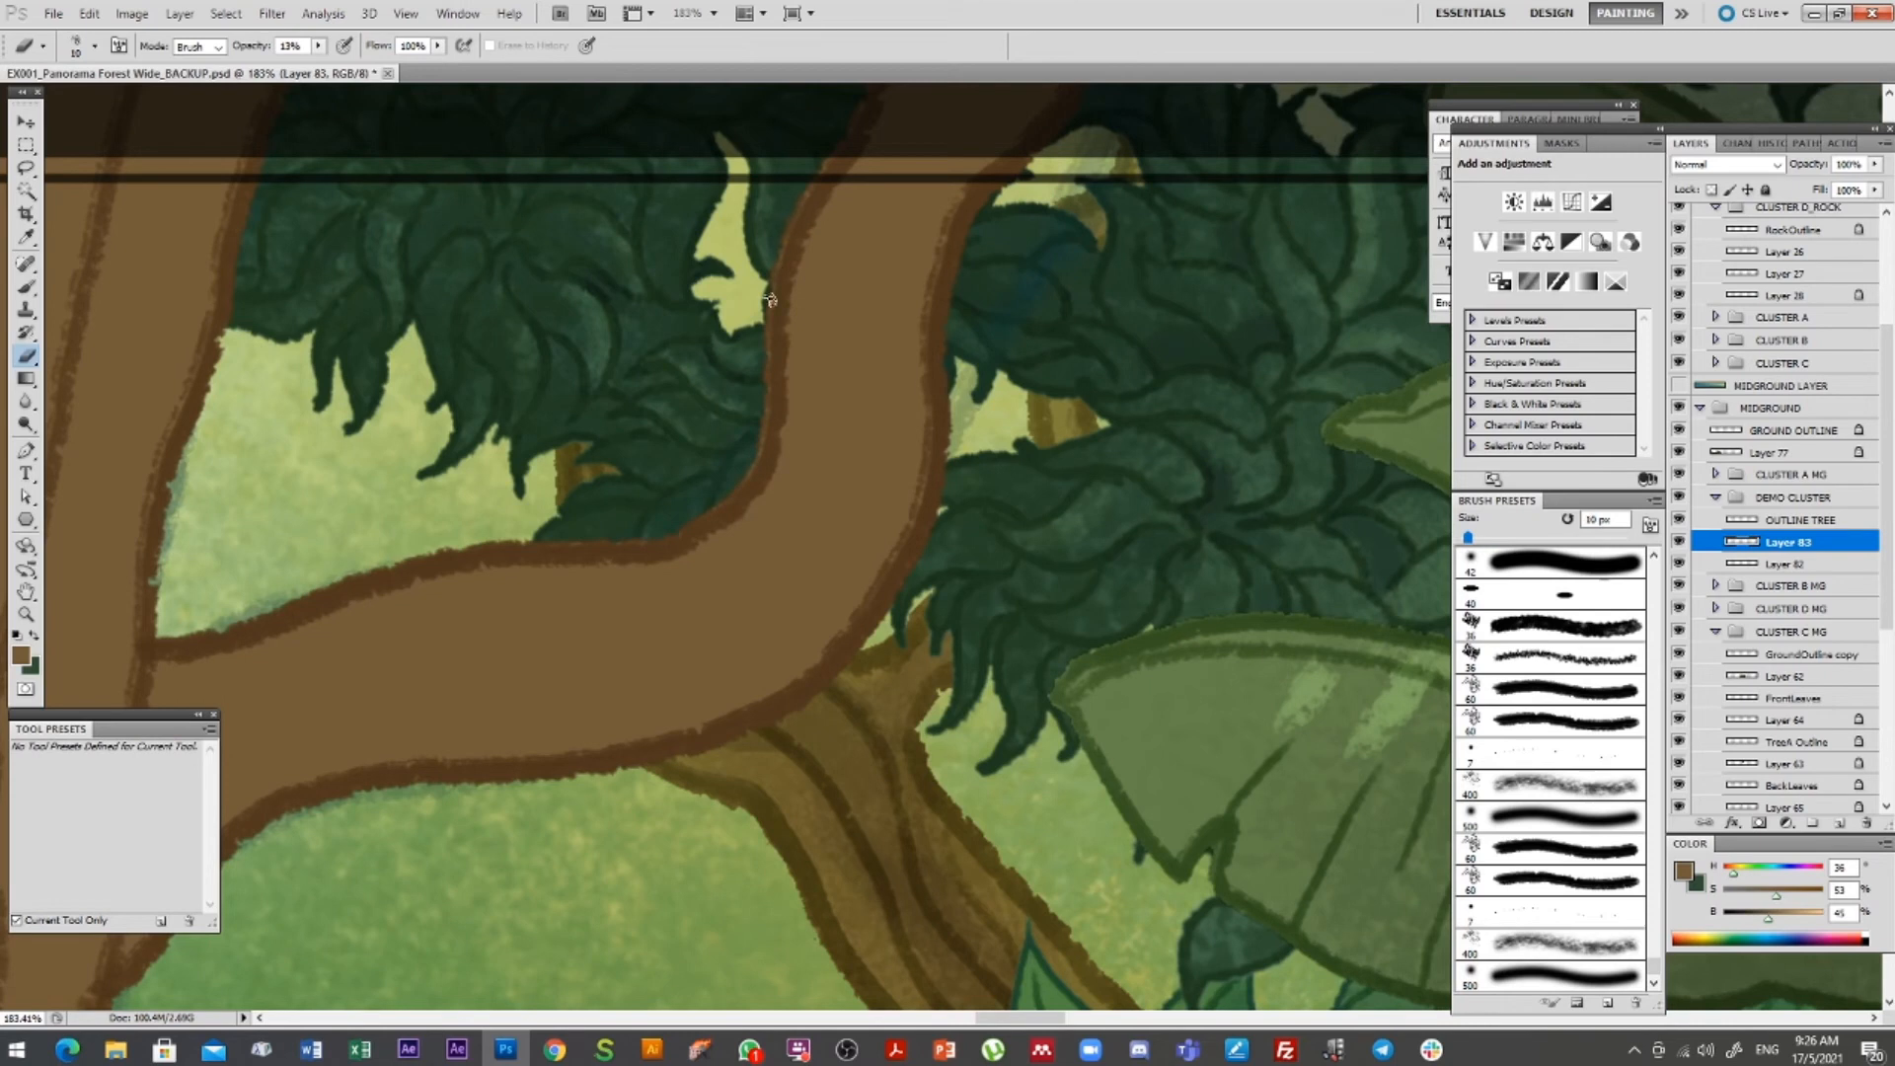
pyautogui.moveTo(941, 541); pyautogui.dragTo(926, 542)
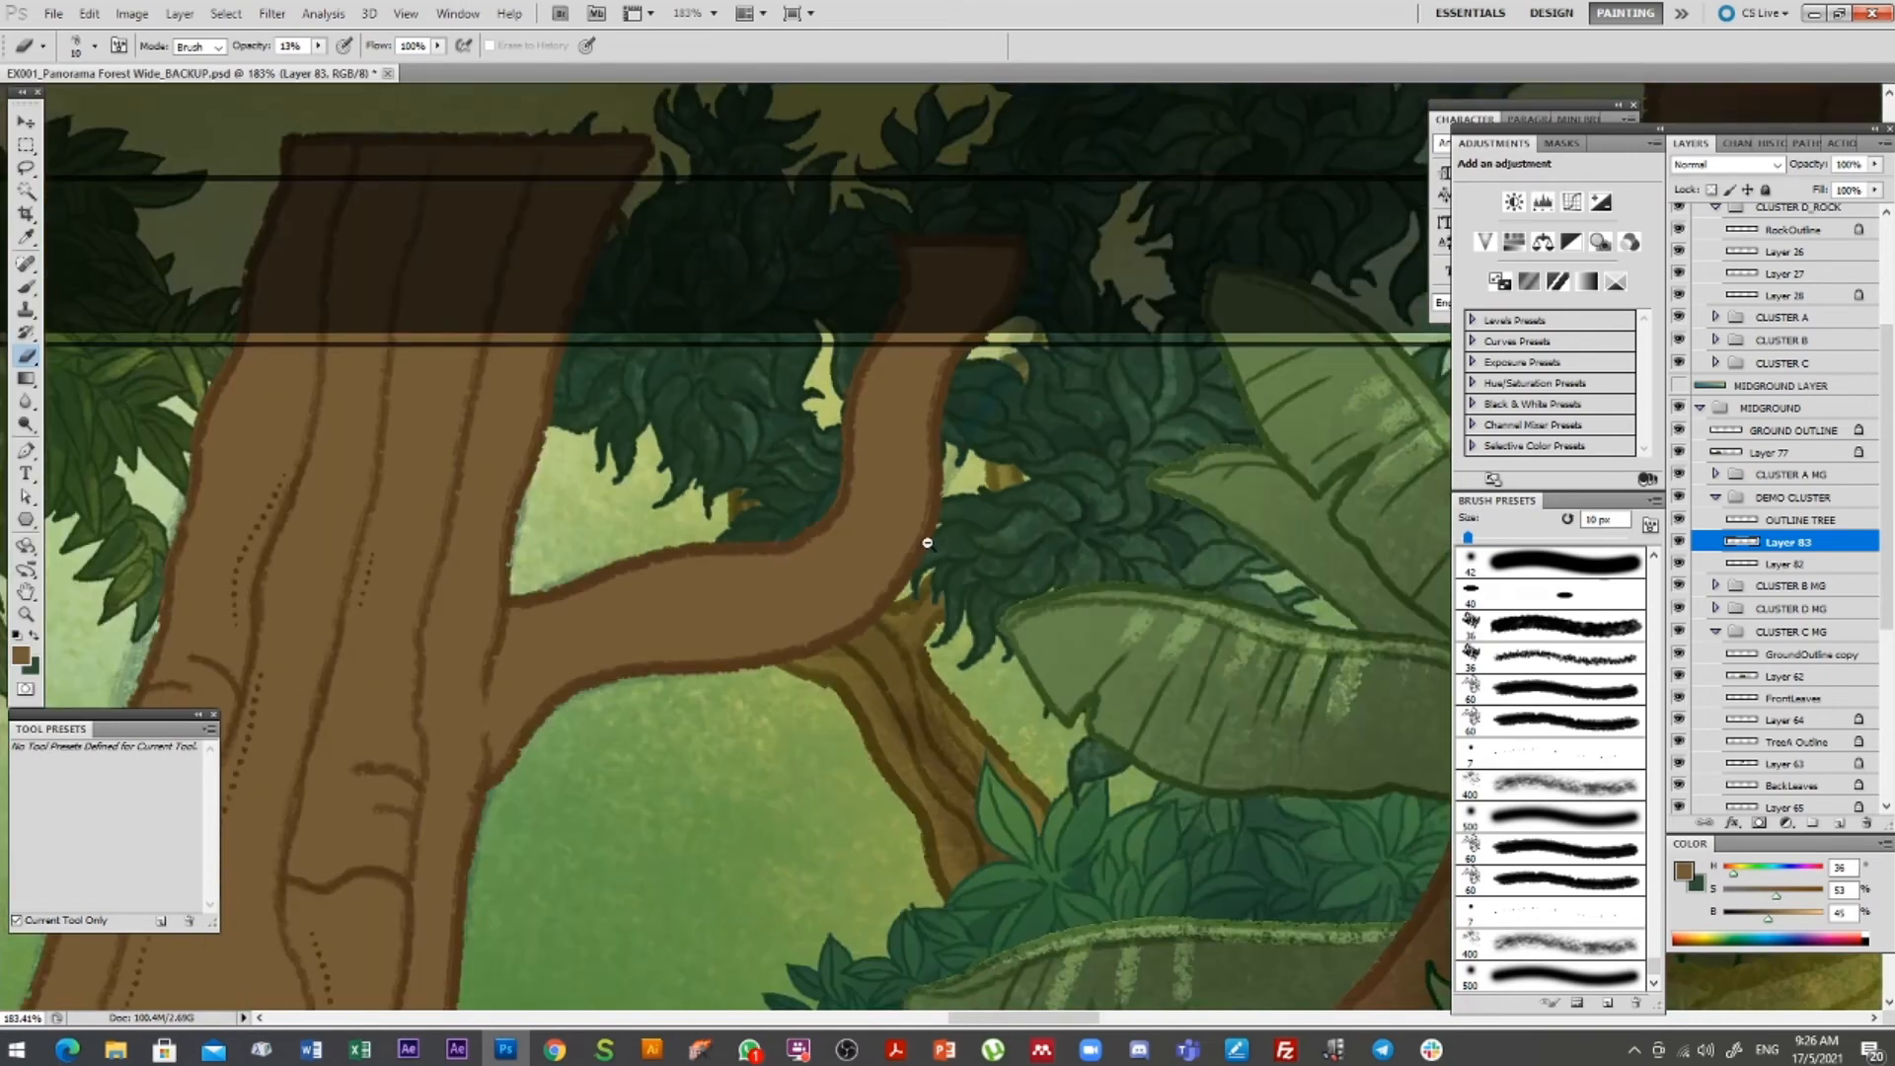
pyautogui.moveTo(816, 677); pyautogui.dragTo(1096, 520)
pyautogui.keyDown('alt'); pyautogui.click(1034, 683); pyautogui.keyUp('alt')
pyautogui.moveTo(886, 769)
pyautogui.mouseDown()
pyautogui.moveTo(885, 564)
pyautogui.moveTo(924, 588)
pyautogui.moveTo(833, 664)
pyautogui.mouseUp()
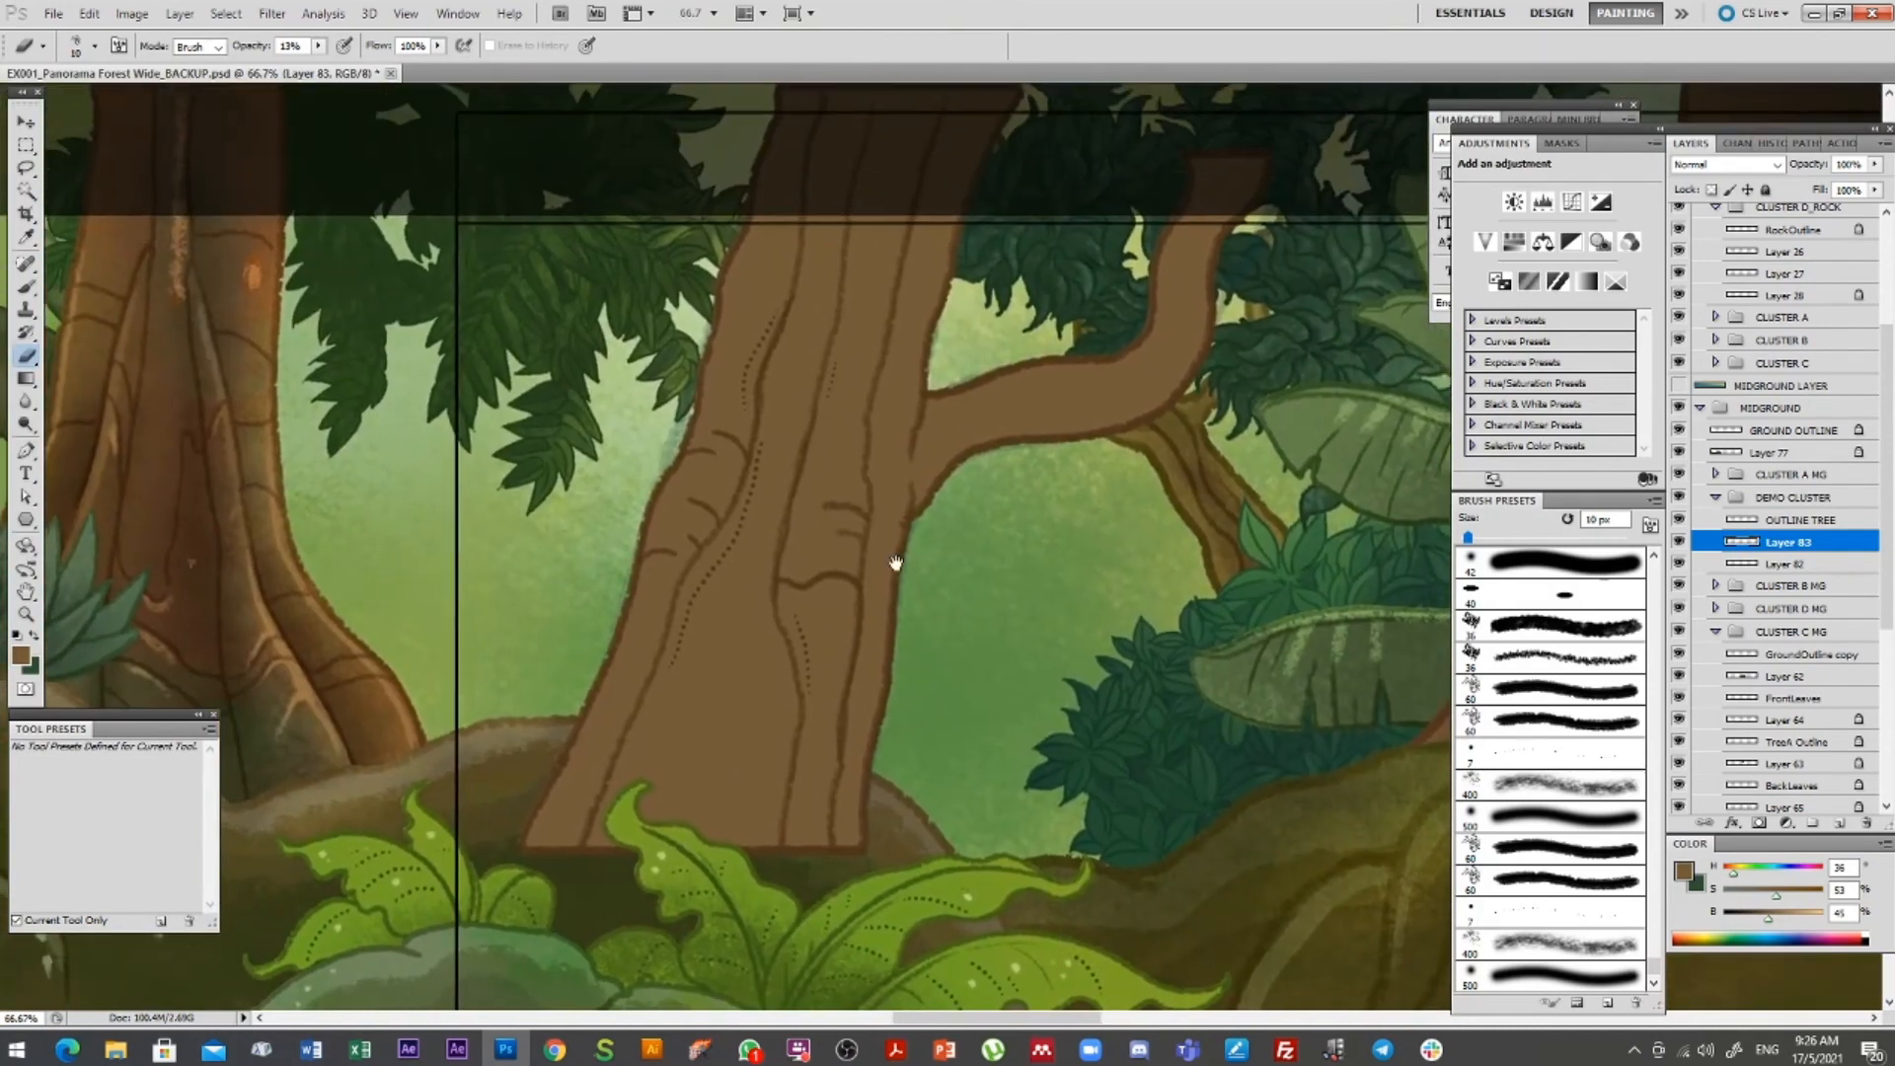
# Set up the 400 px spatter brush in Multiply mode at 34% opacity with a green sampled from the background
pyautogui.press('v')
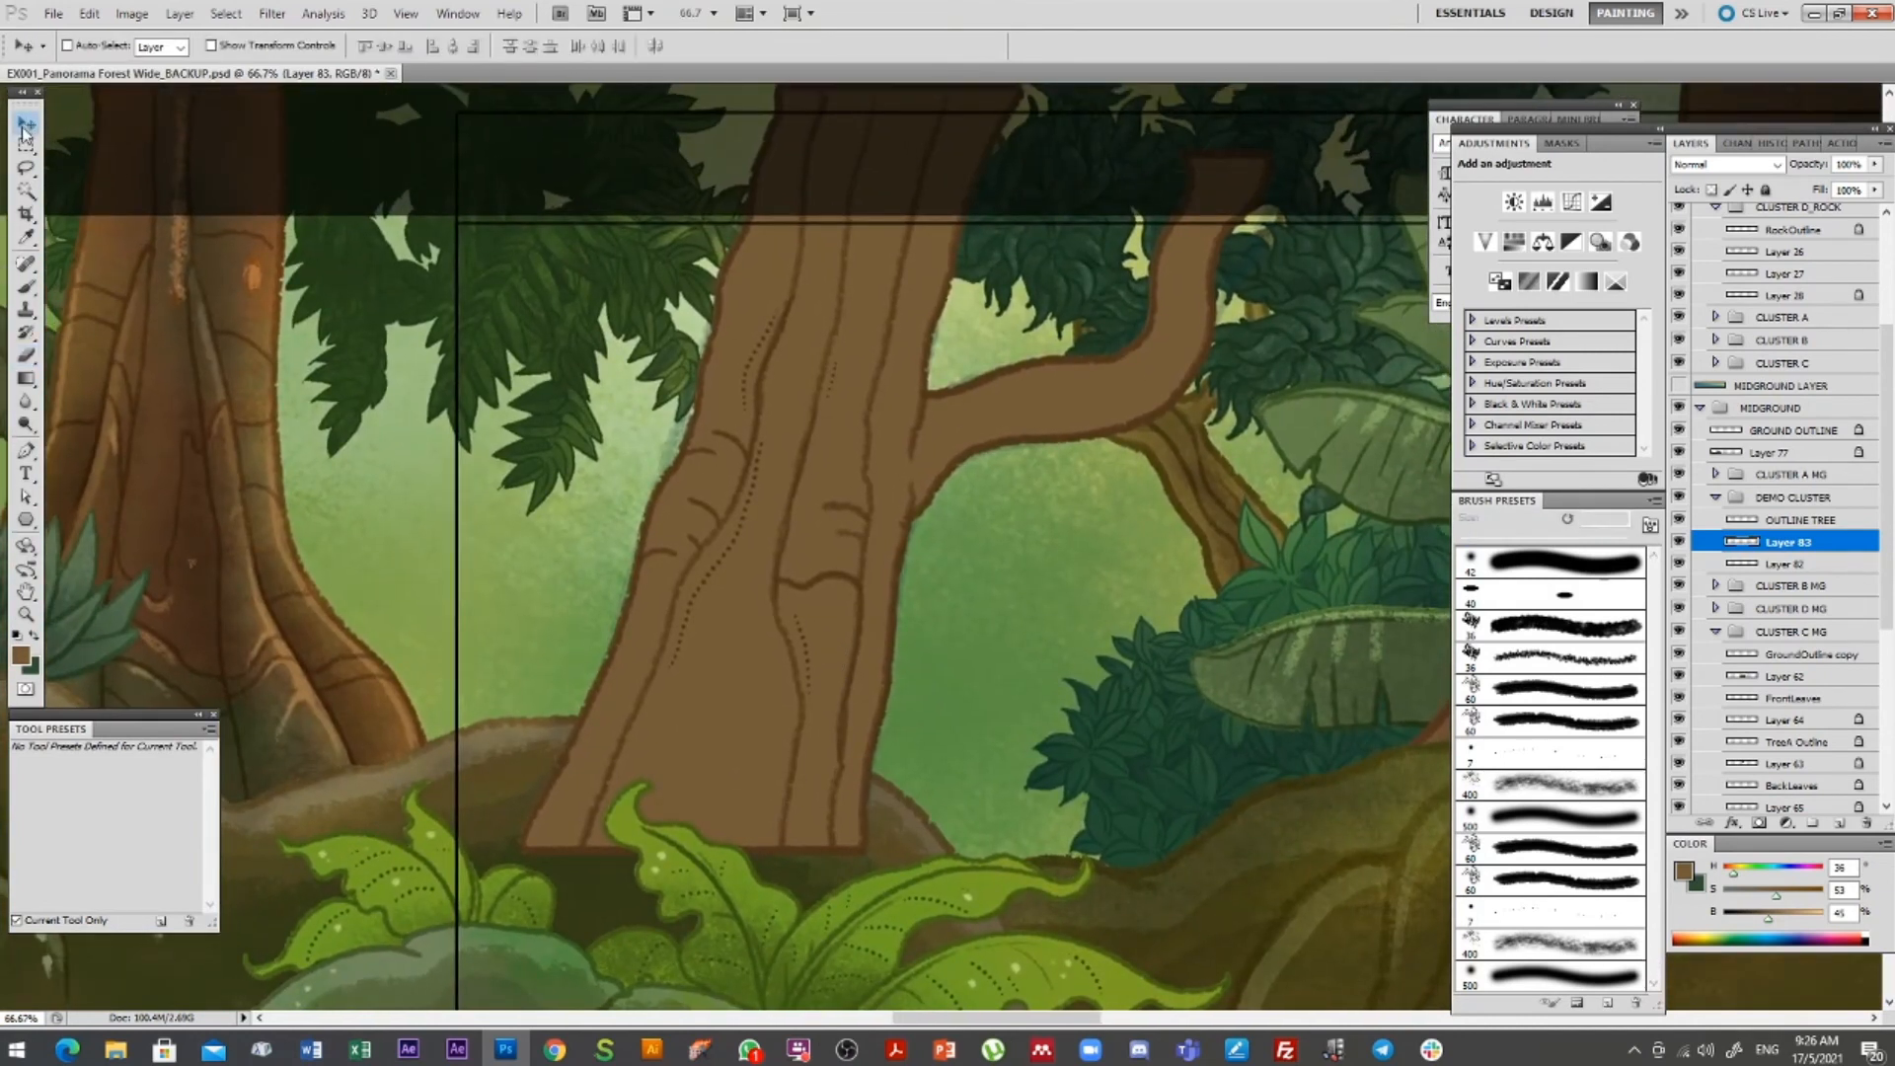
pyautogui.press('b')
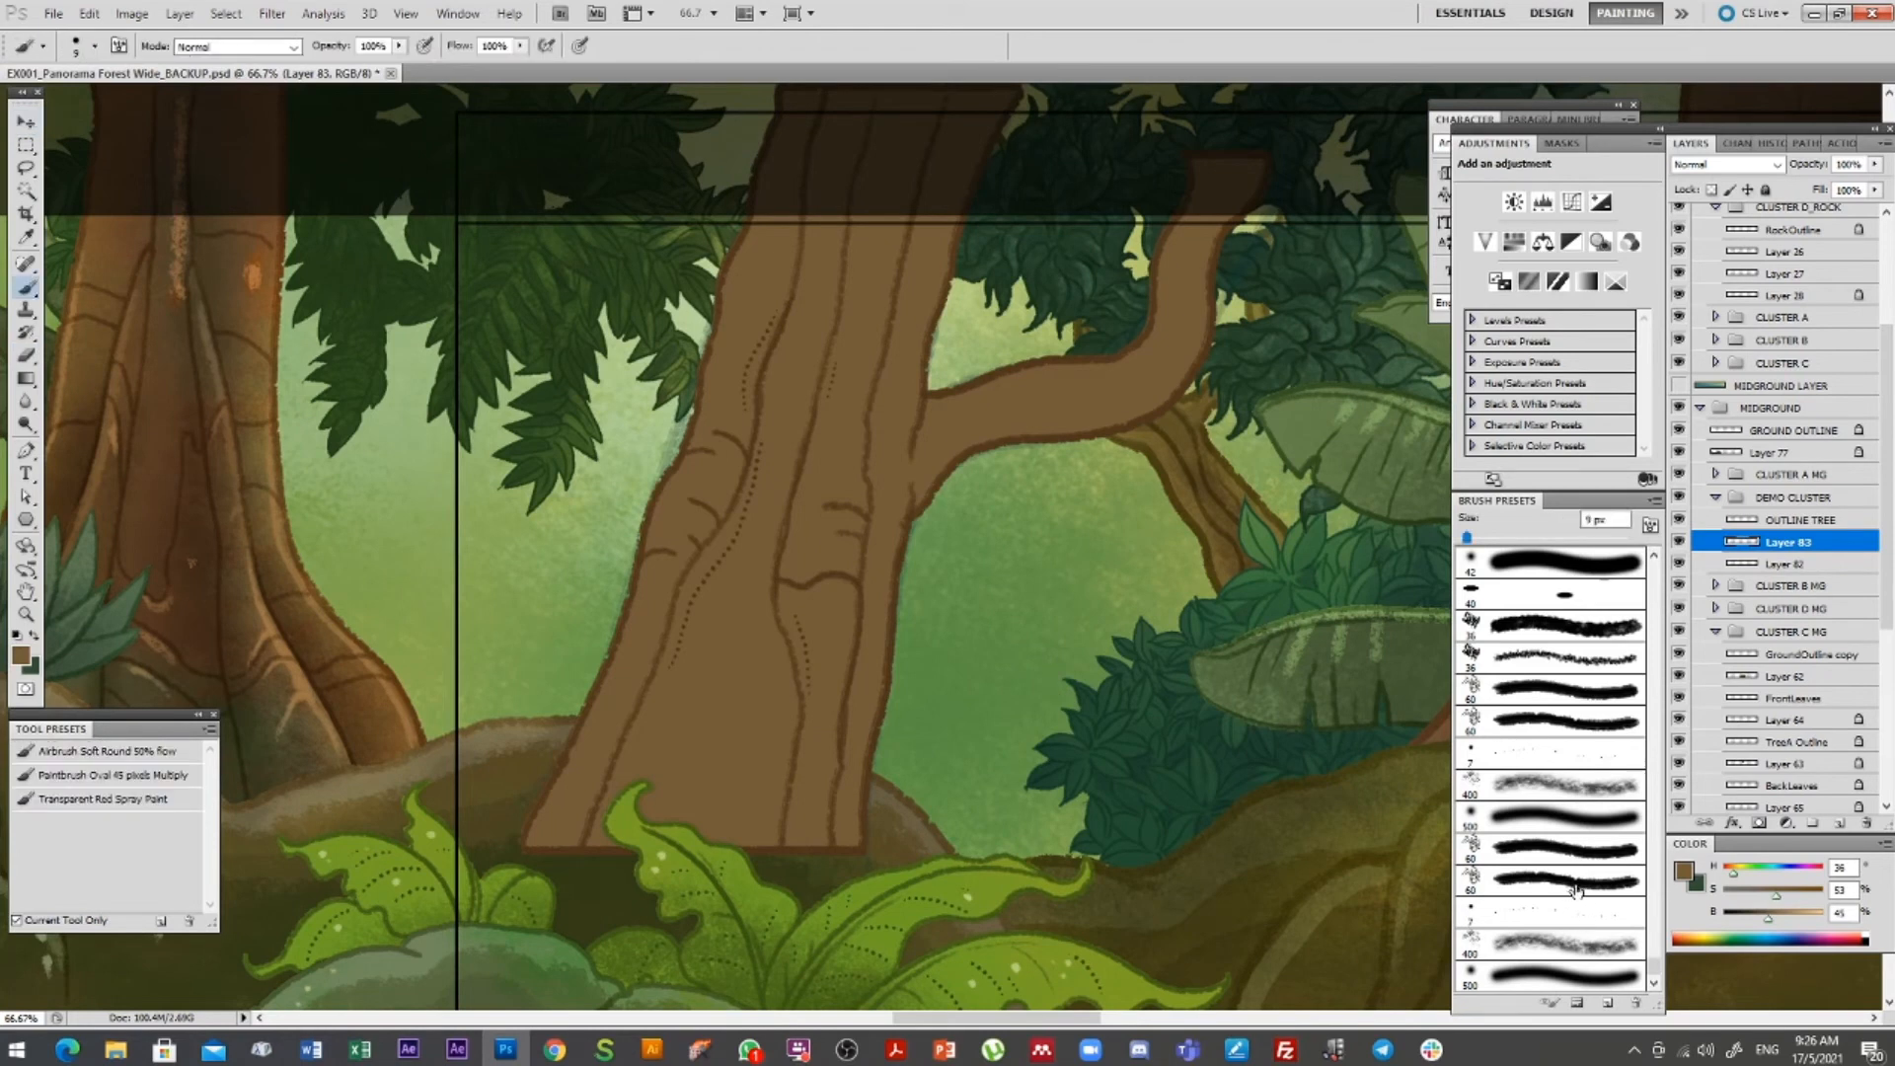
pyautogui.keyDown('alt'); pyautogui.click(1082, 769); pyautogui.keyUp('alt')
pyautogui.moveTo(1020, 696); pyautogui.dragTo(998, 713)
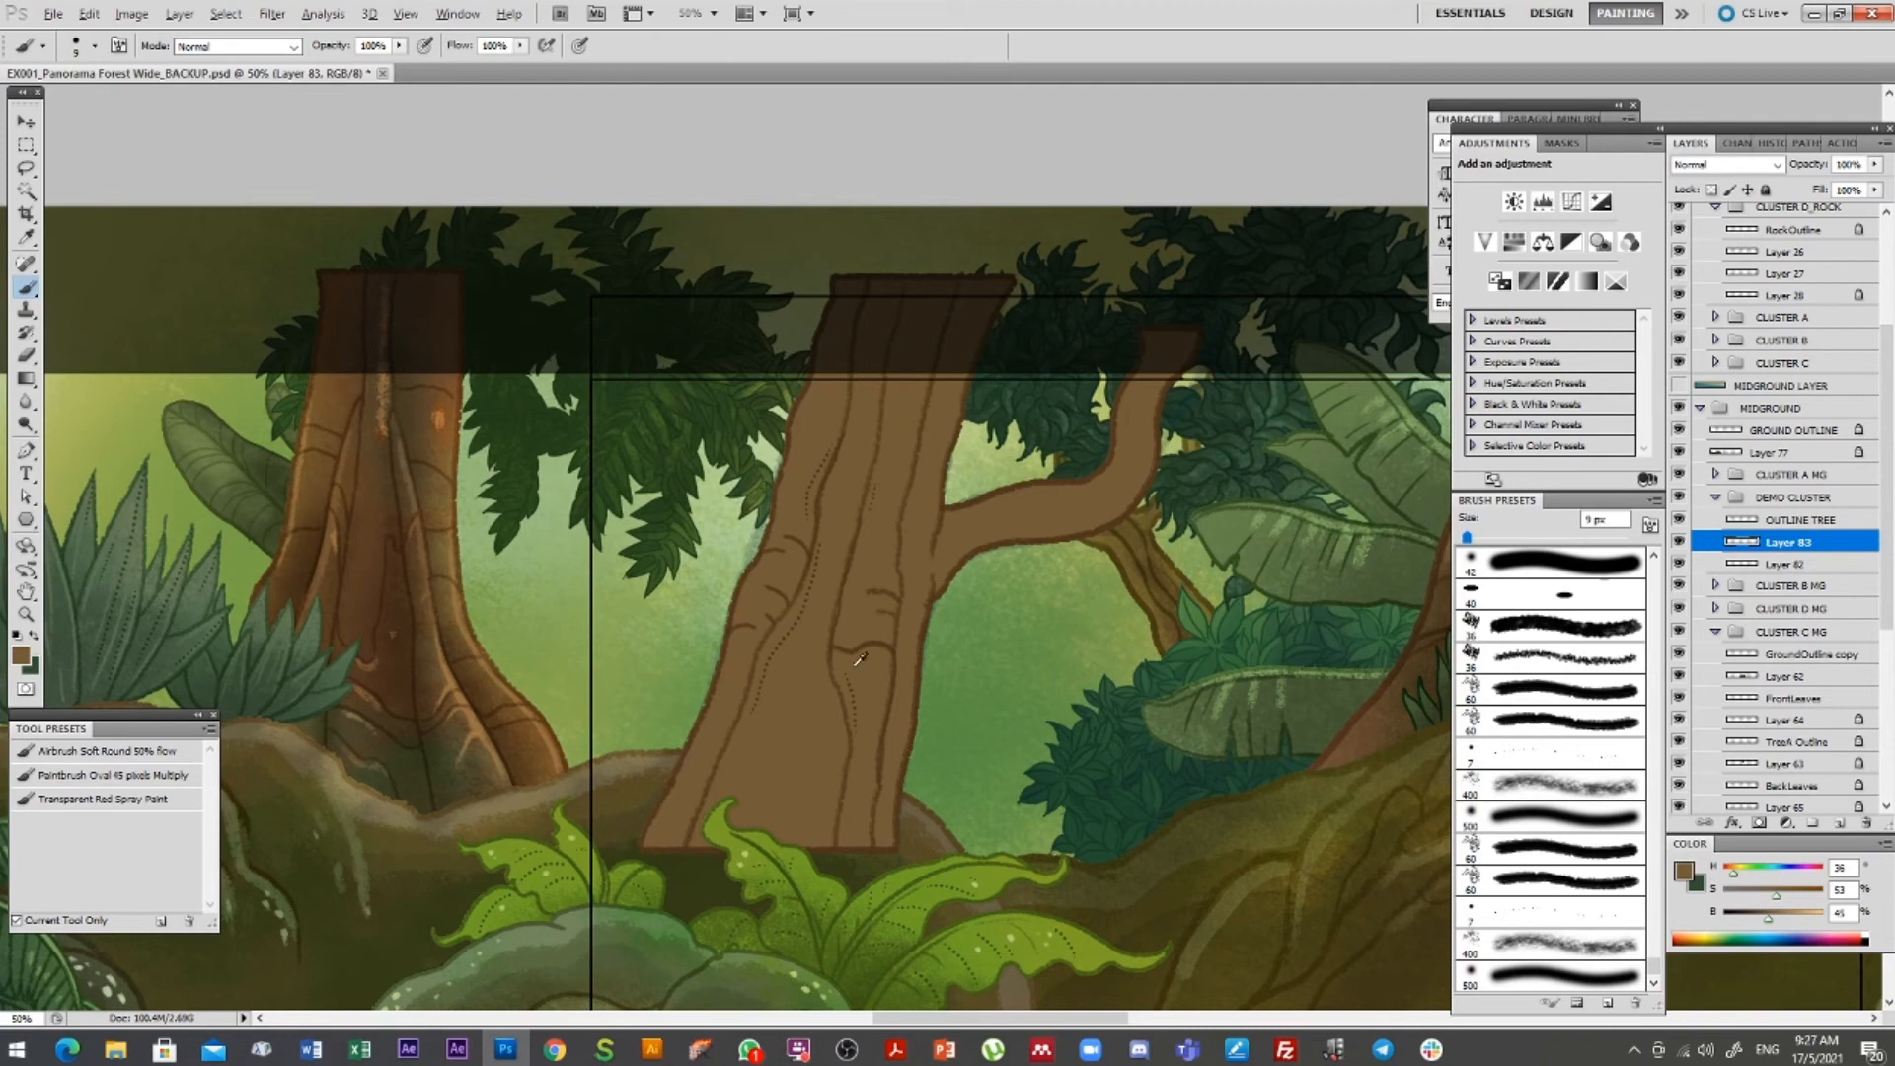
pyautogui.keyDown('alt'); pyautogui.click(550, 666); pyautogui.keyUp('alt')
pyautogui.keyDown('alt'); pyautogui.click(561, 677); pyautogui.keyUp('alt')
pyautogui.keyDown('alt'); pyautogui.click(937, 779); pyautogui.keyUp('alt')
pyautogui.click(1576, 955)
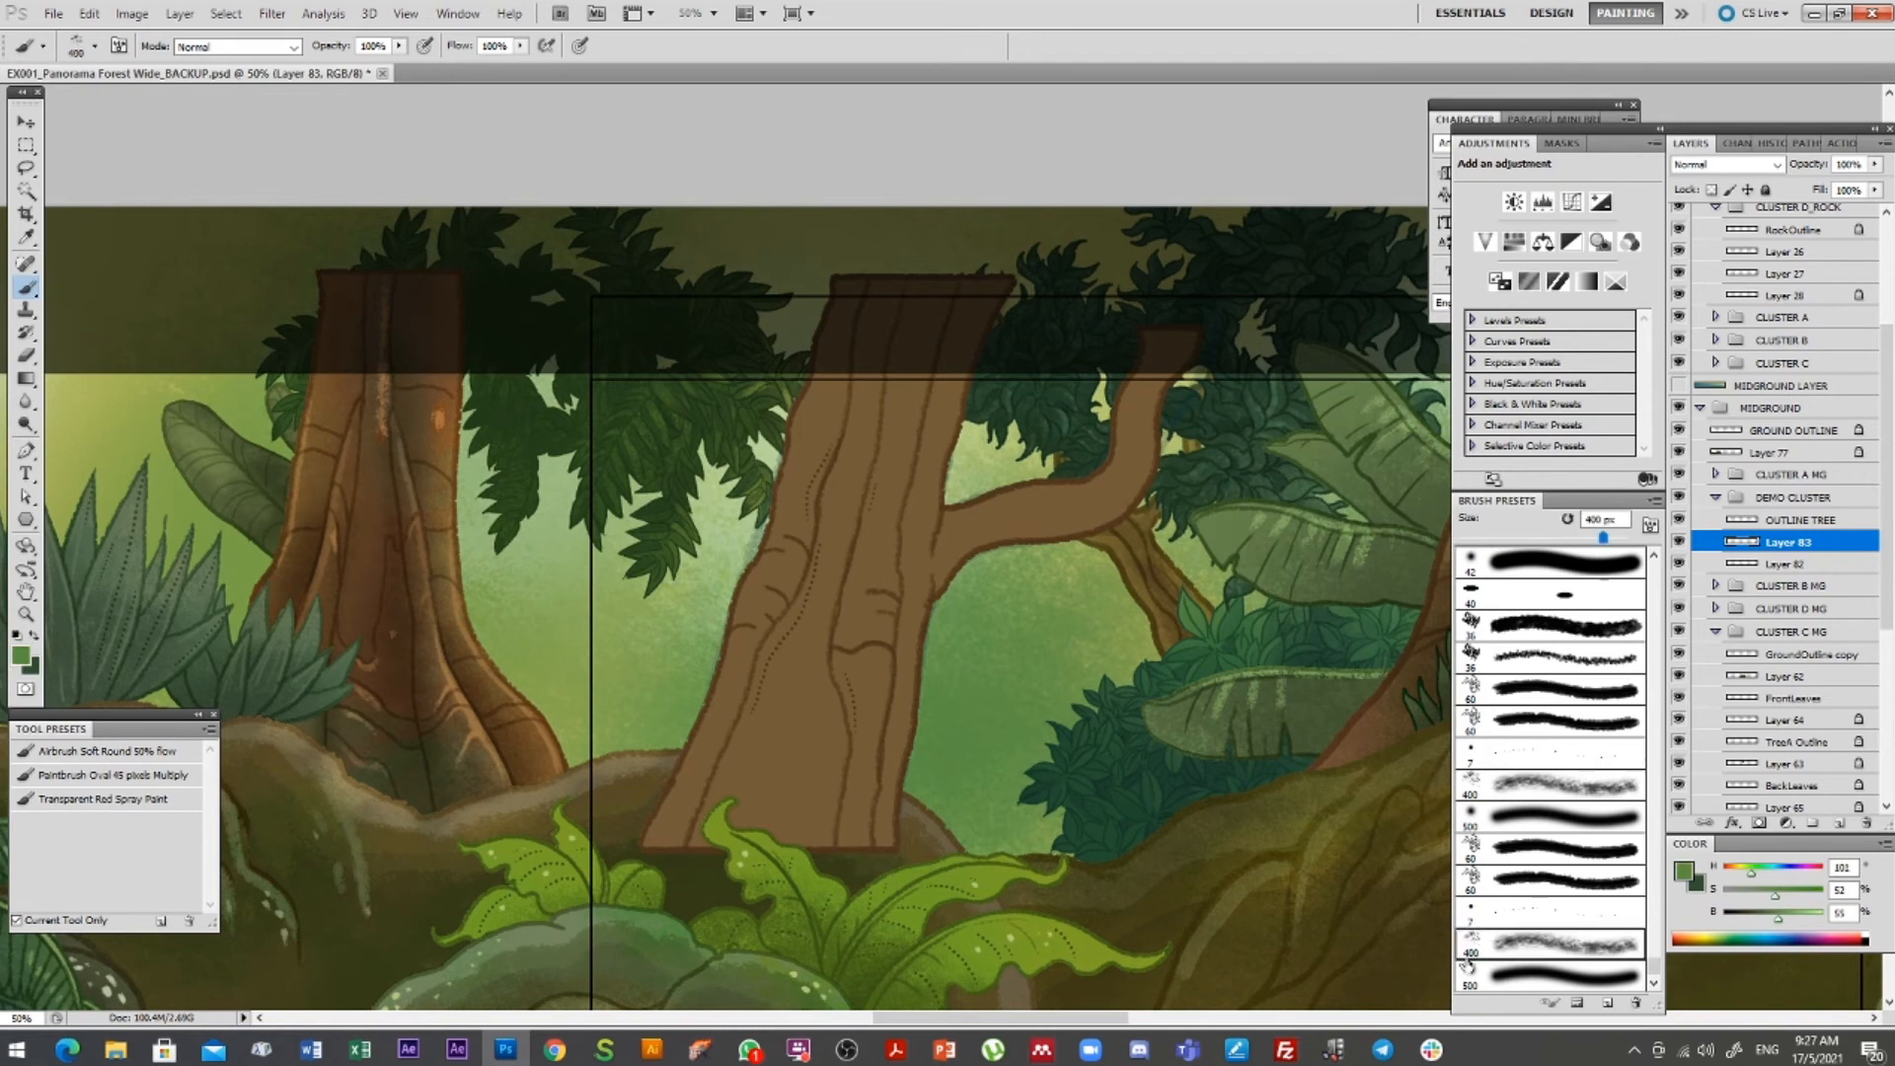
pyautogui.click(237, 46)
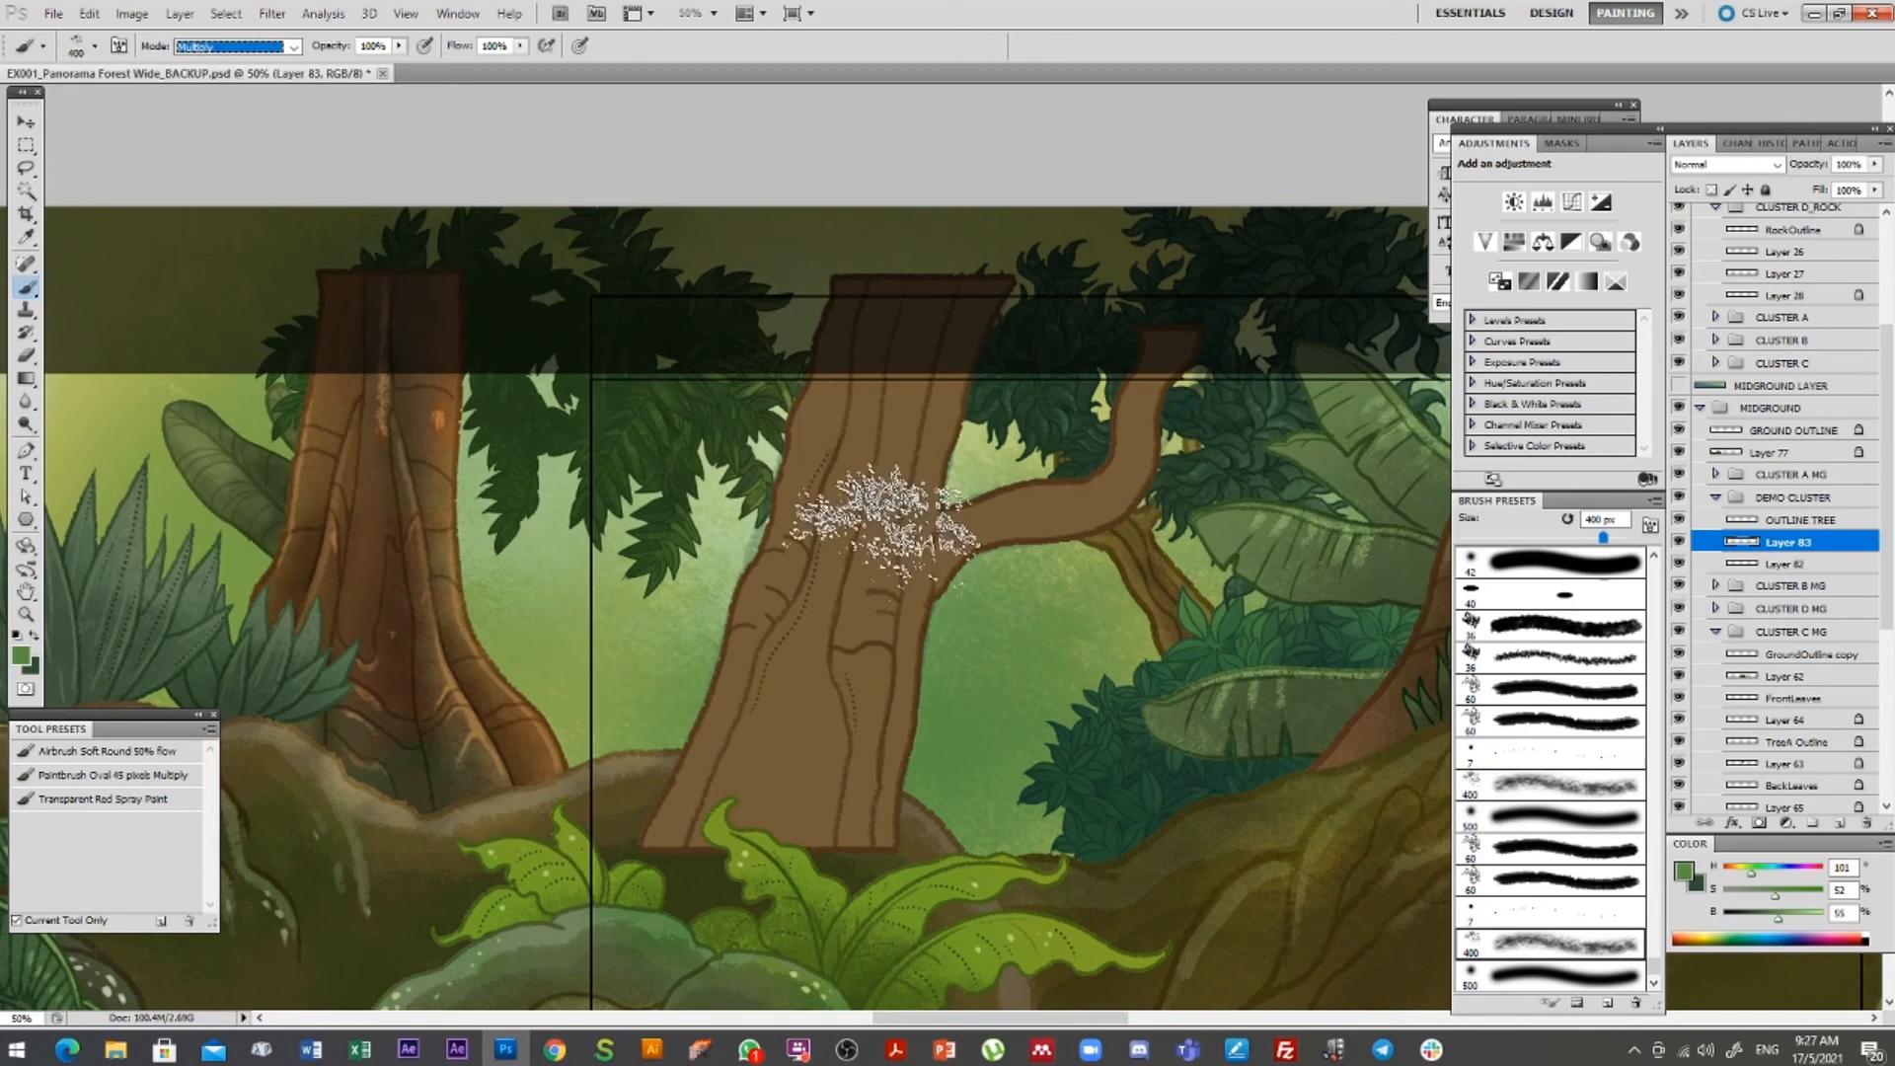
pyautogui.click(398, 47)
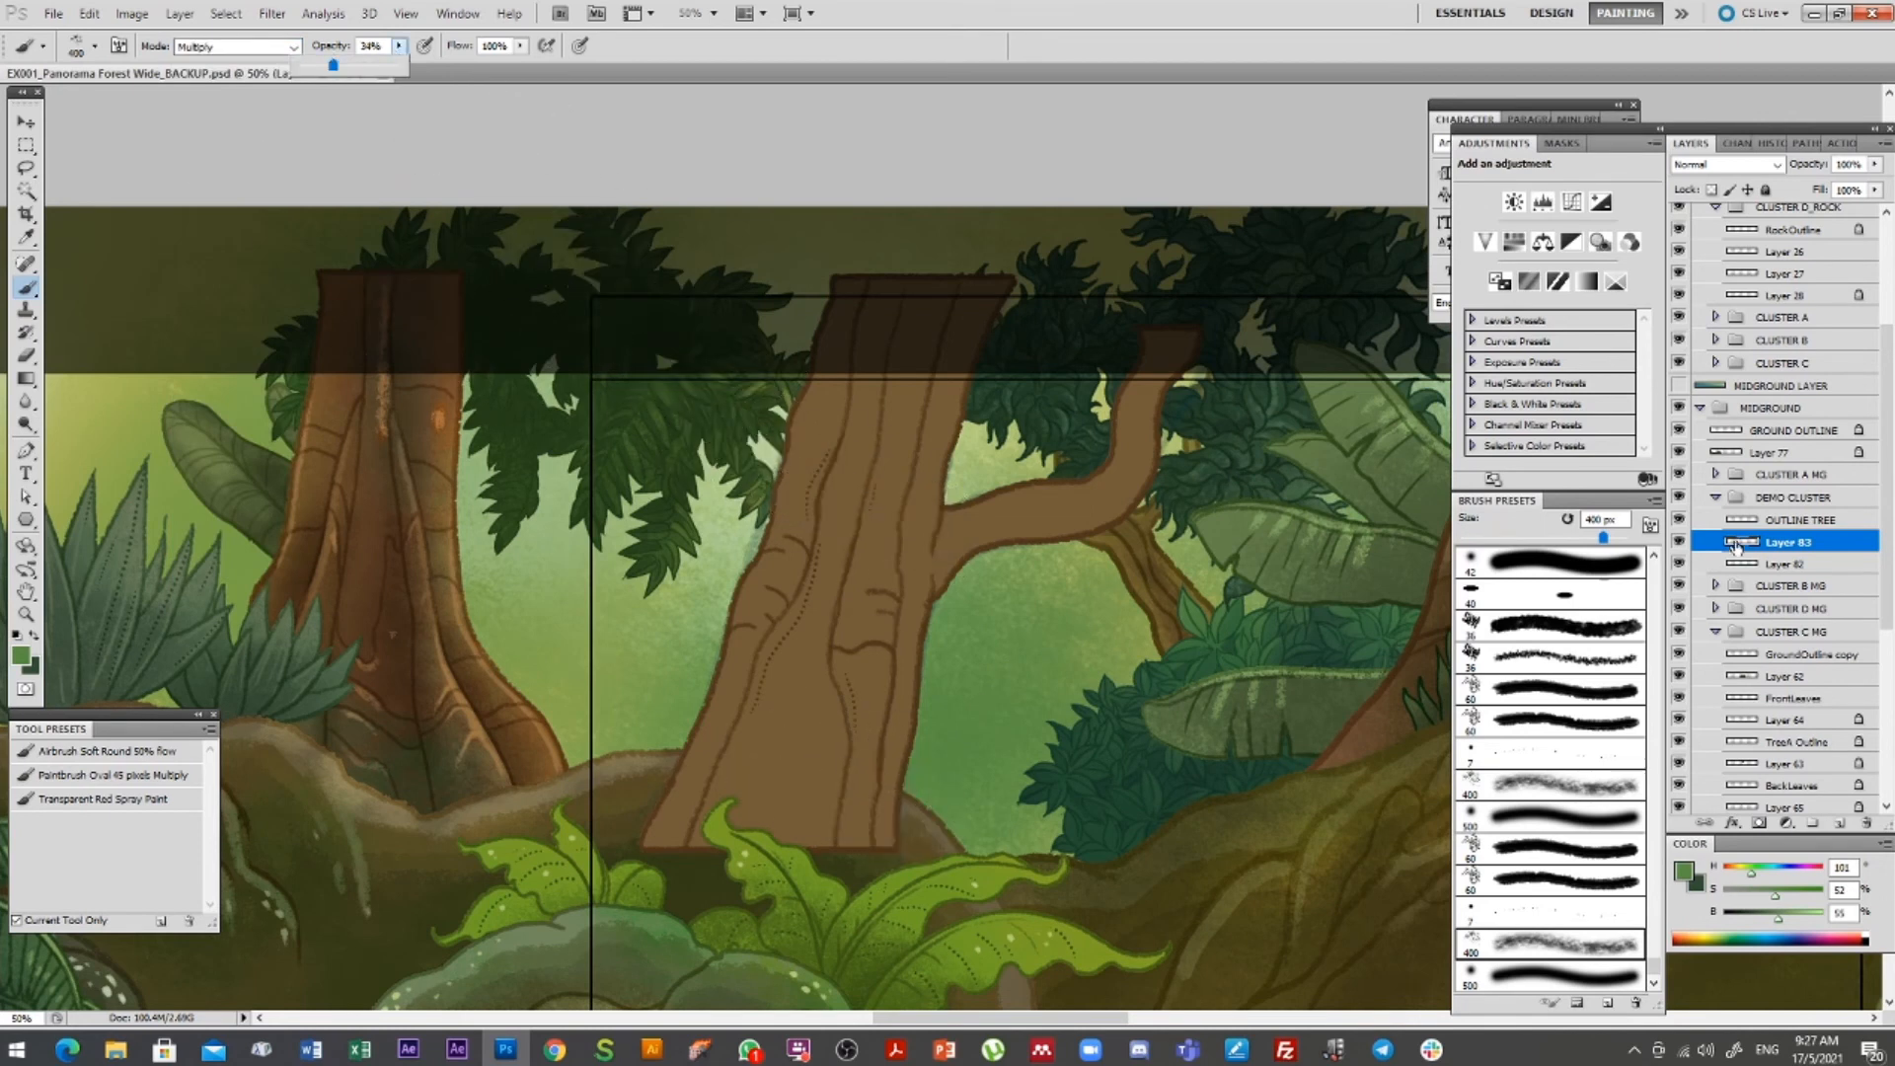
# Try spattering green over the lower trunk at 100% opacity with Layer 83's transparent pixels unlocked, and undo the stroke
pyautogui.click(1713, 191)
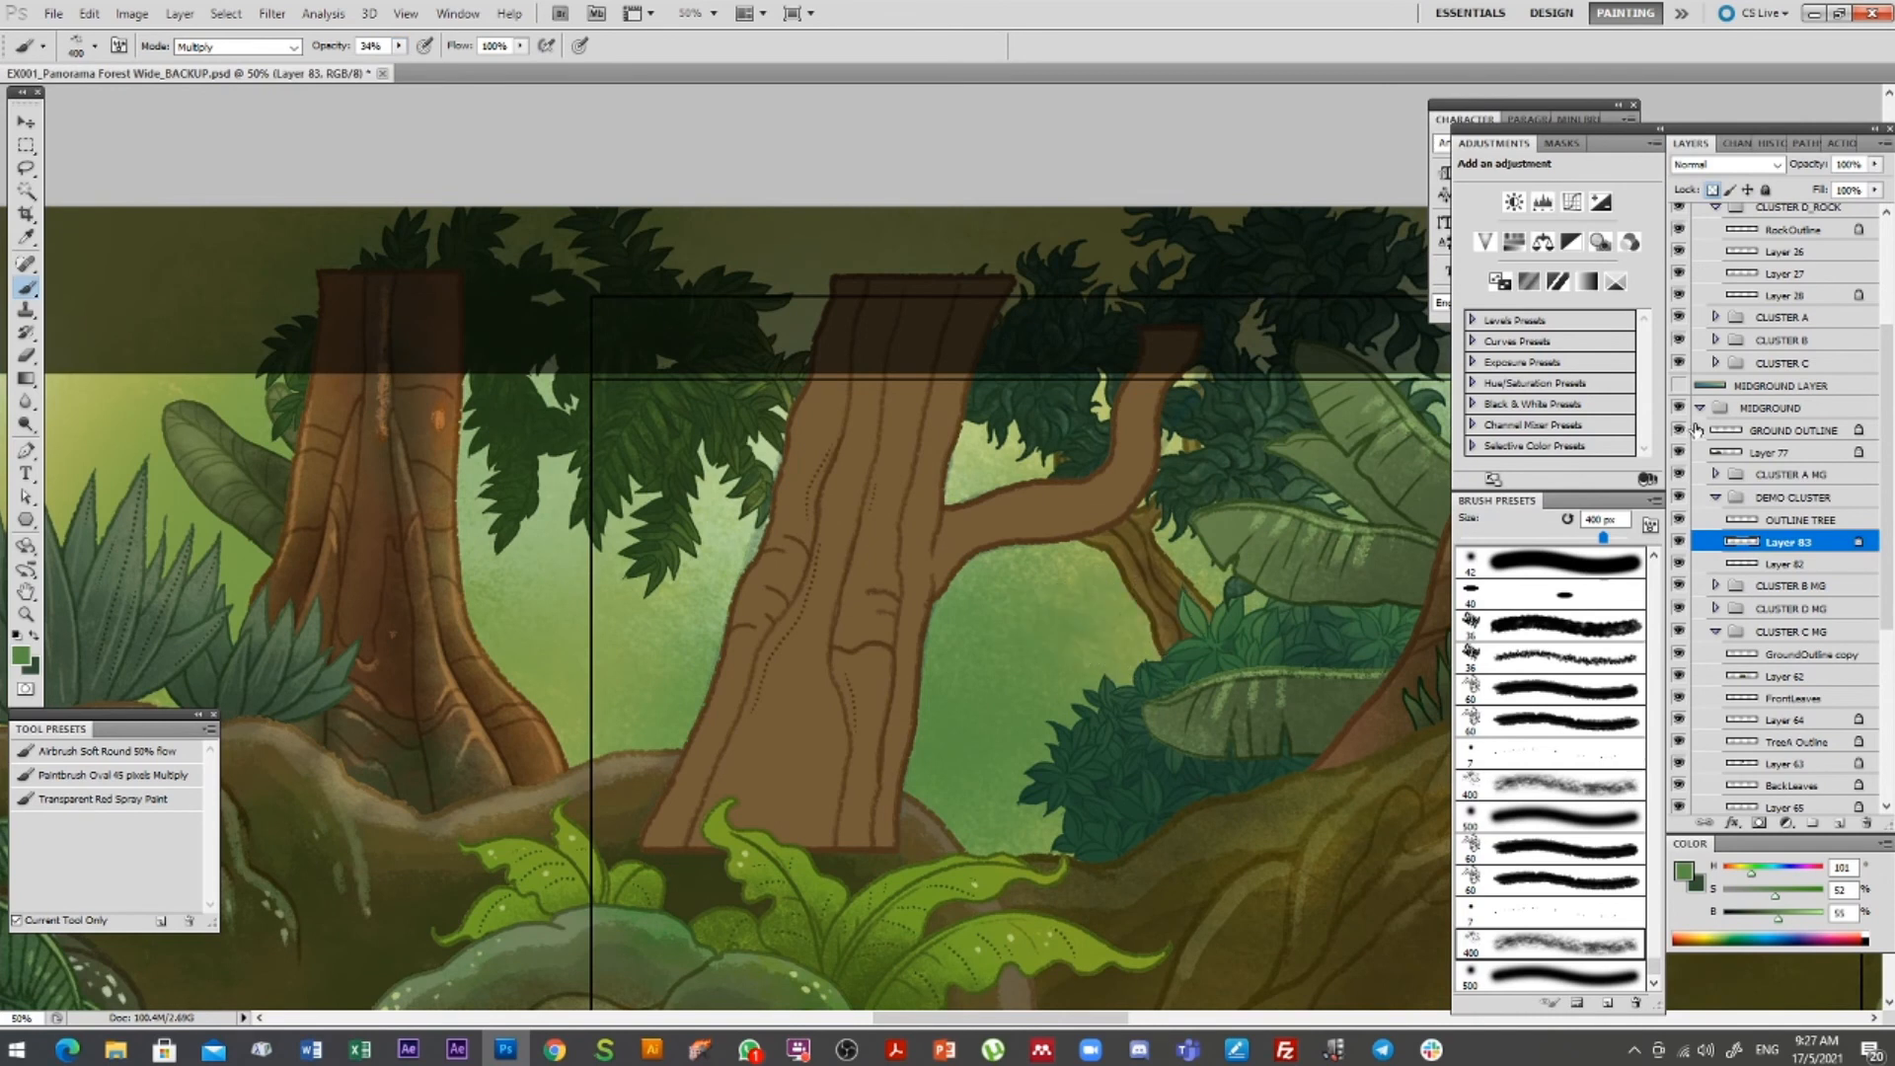
pyautogui.click(1712, 191)
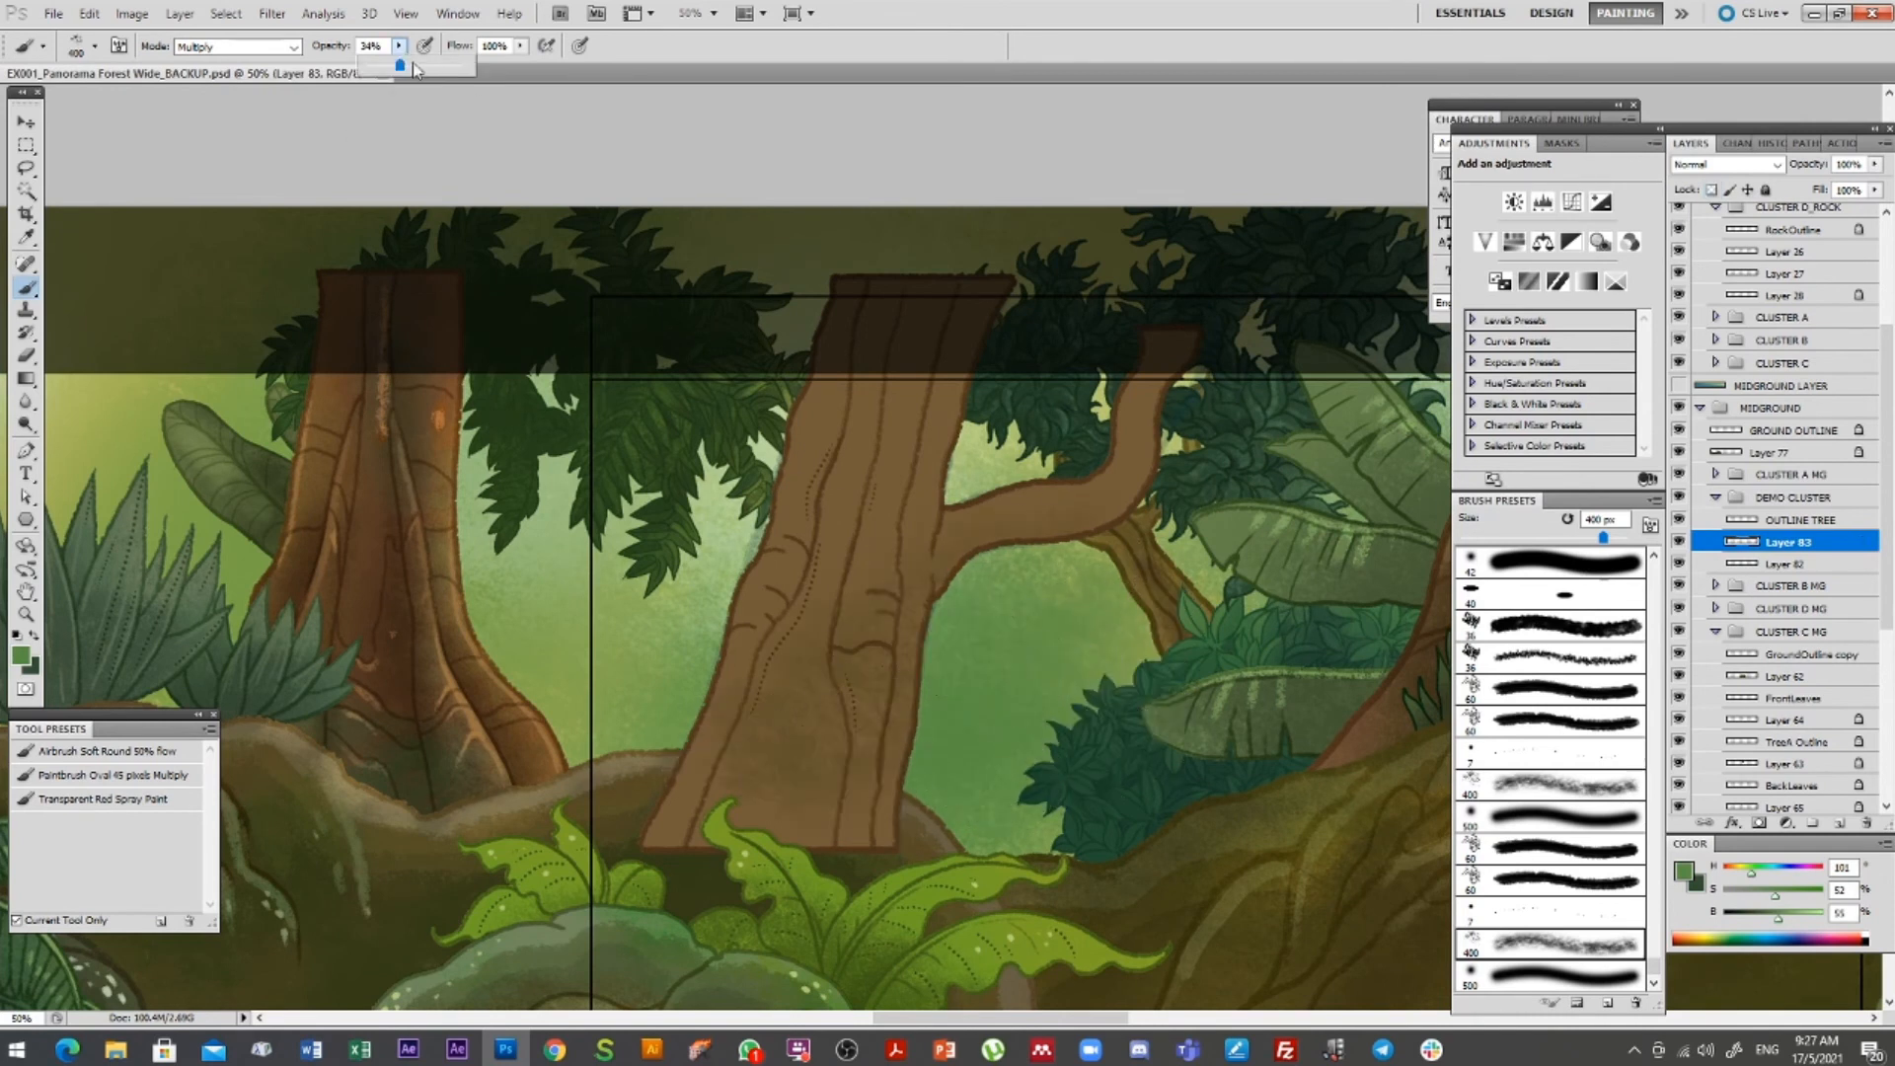
pyautogui.moveTo(874, 664)
pyautogui.mouseDown()
pyautogui.moveTo(851, 685)
pyautogui.moveTo(997, 622)
pyautogui.mouseUp()
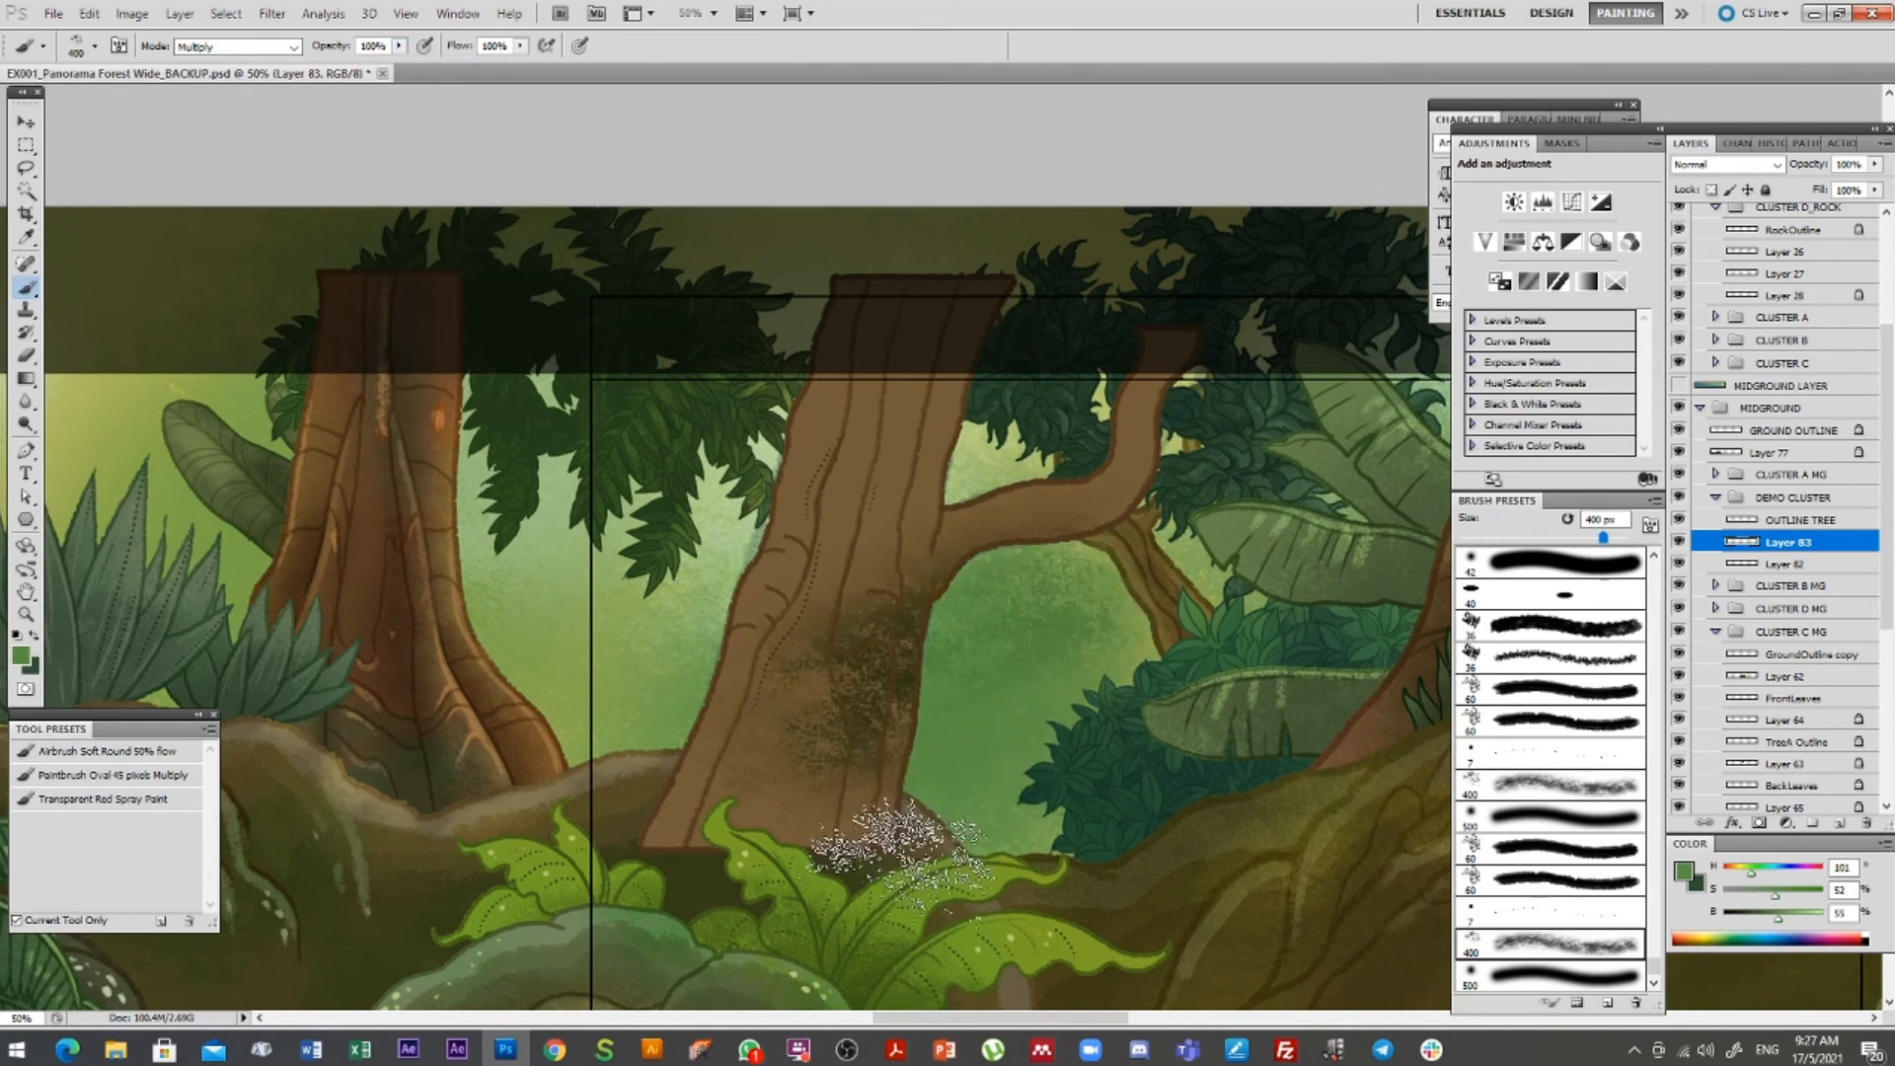
pyautogui.click(1772, 145)
pyautogui.hotkey('ctrl', 'z')
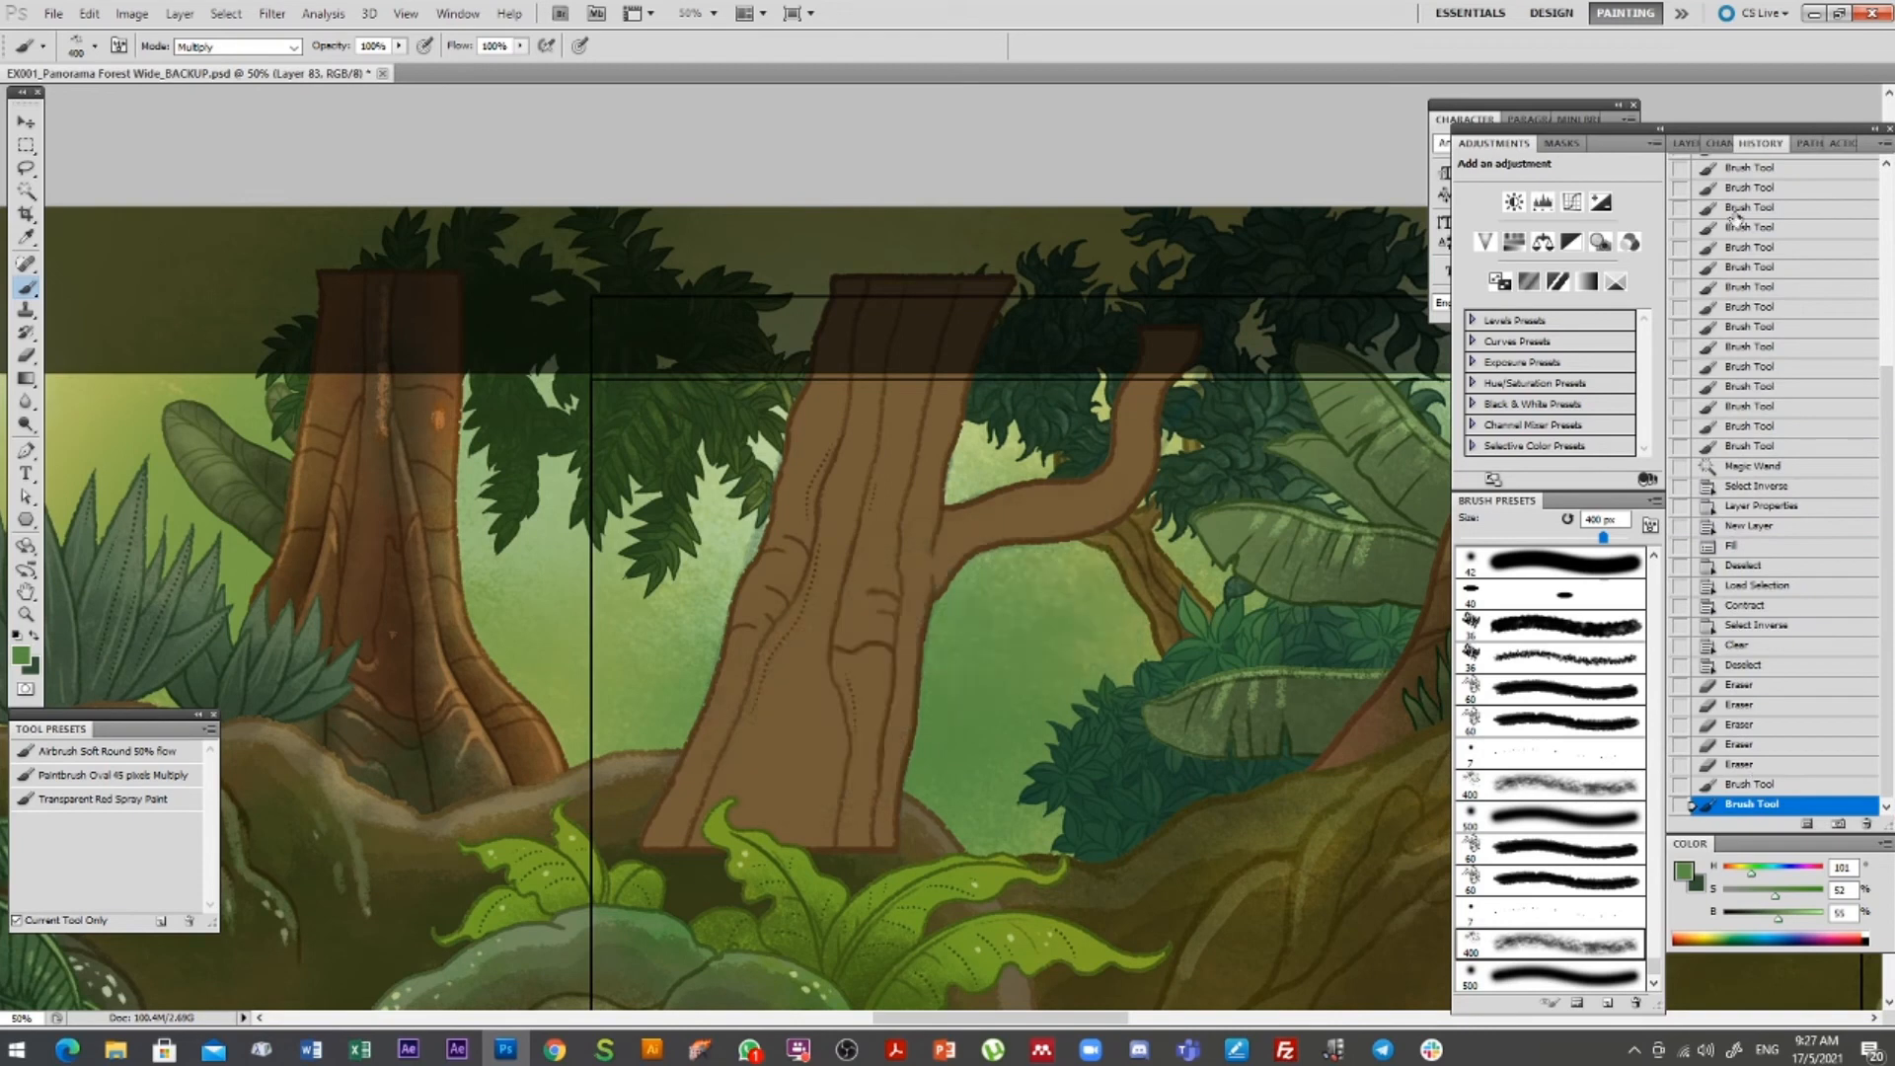
# Lock Layer 83's transparent pixels and spatter a muted green at 26% saturation over the trunk in Multiply mode at 38% opacity
pyautogui.click(1690, 143)
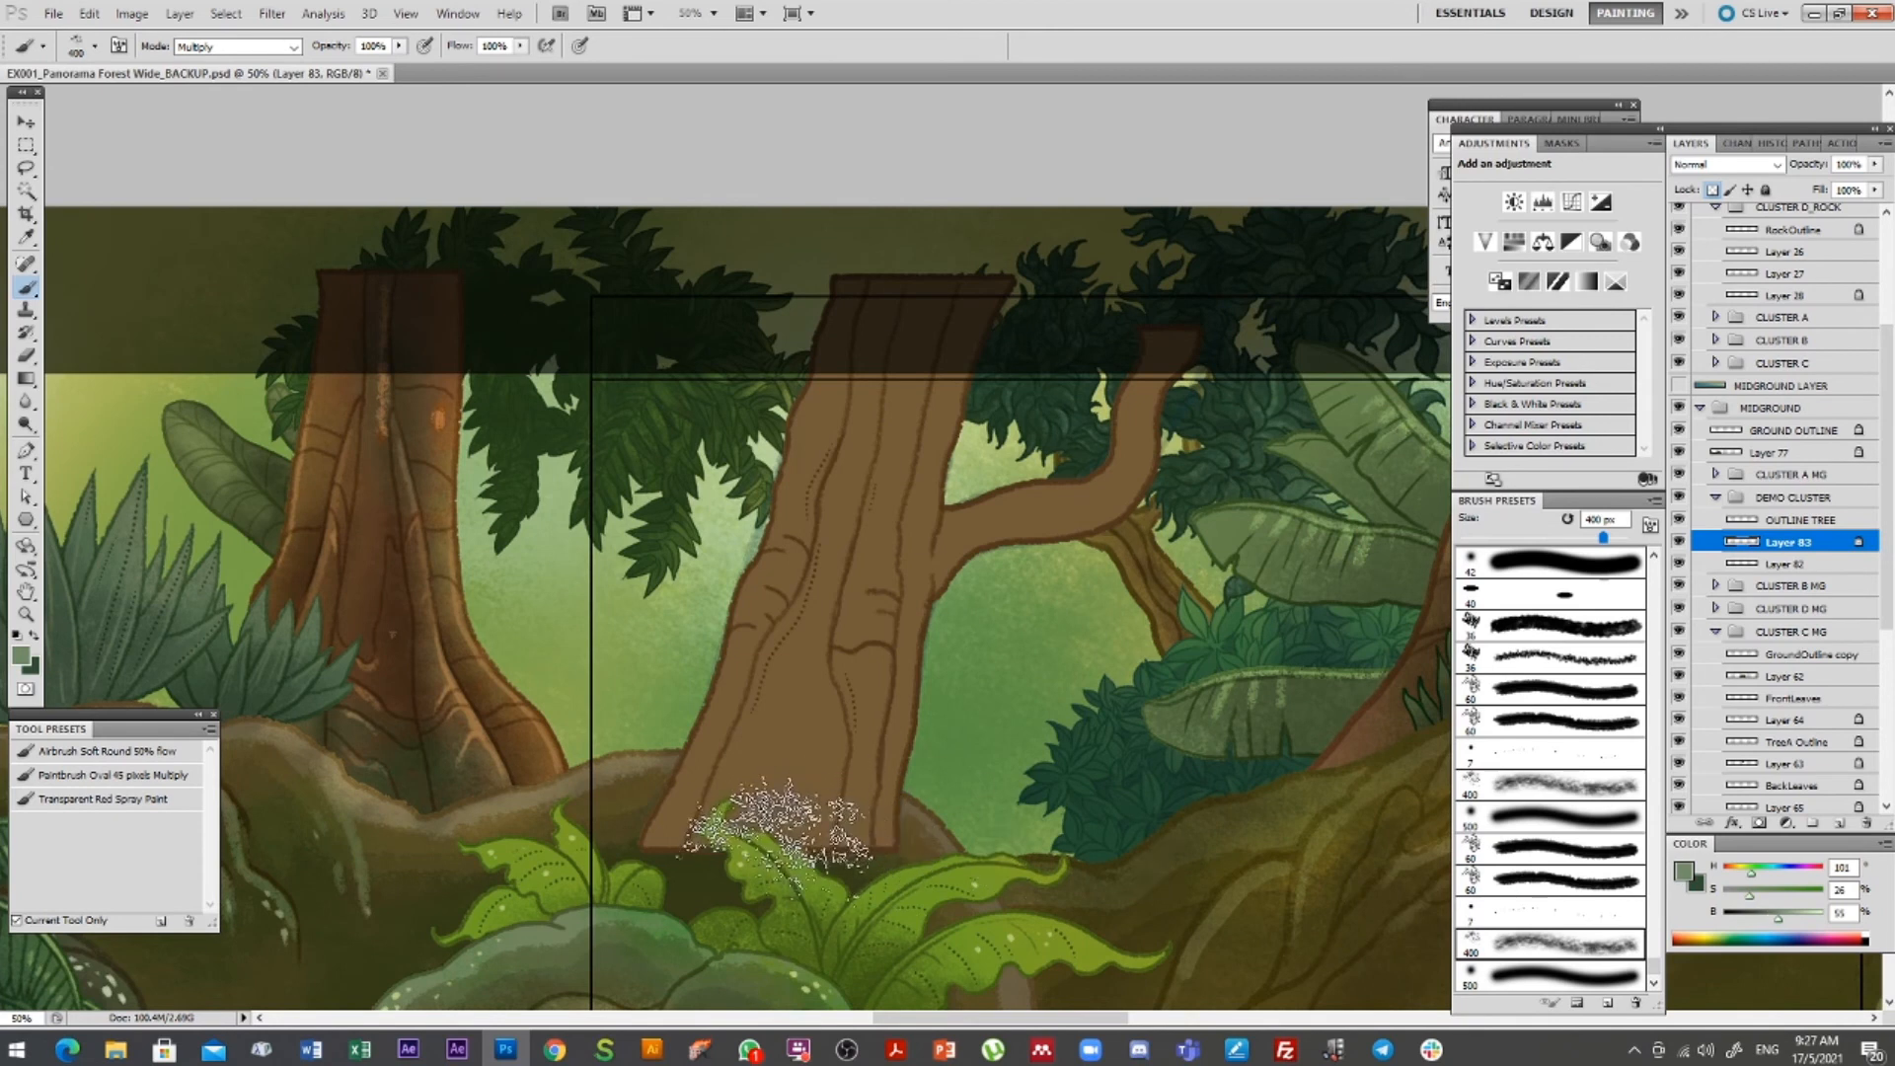
pyautogui.moveTo(741, 824)
pyautogui.mouseDown()
pyautogui.moveTo(819, 592)
pyautogui.moveTo(765, 893)
pyautogui.mouseUp()
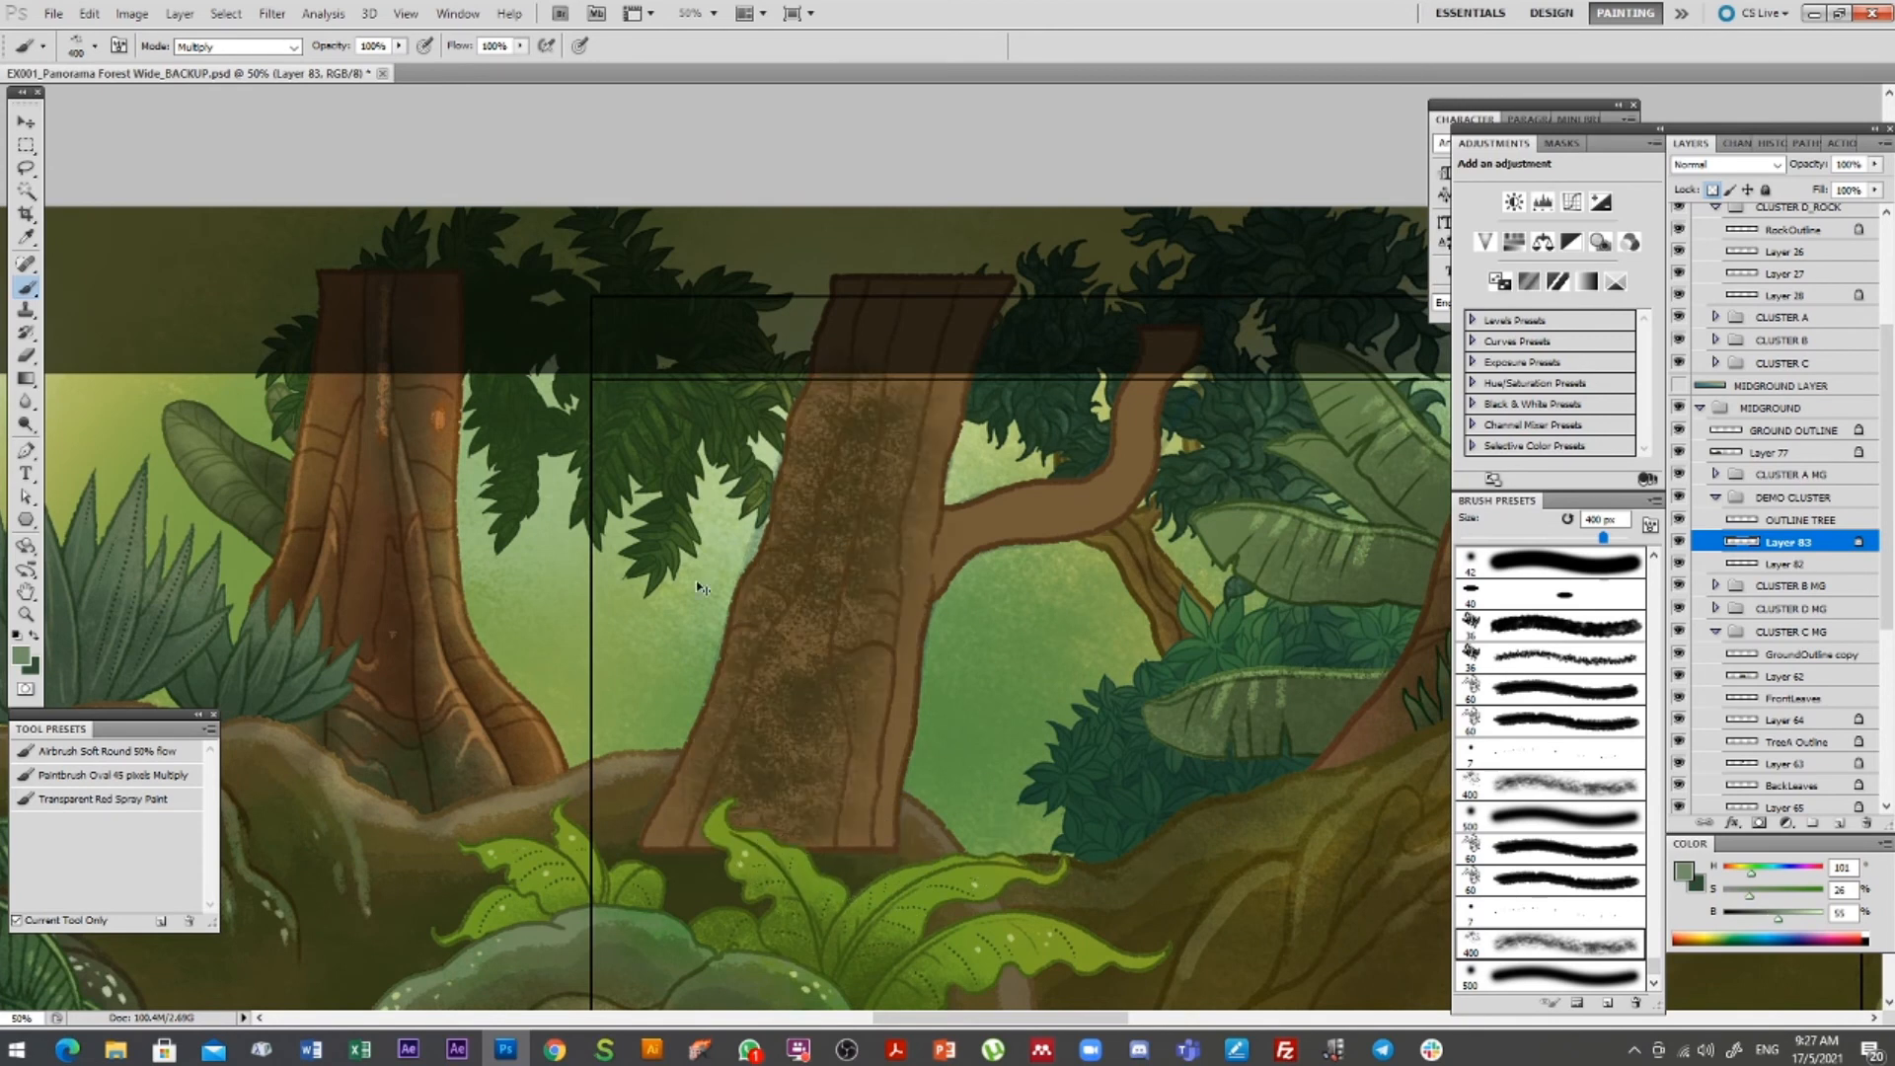
pyautogui.hotkey('ctrl', 'z')
pyautogui.moveTo(345, 66); pyautogui.dragTo(337, 66)
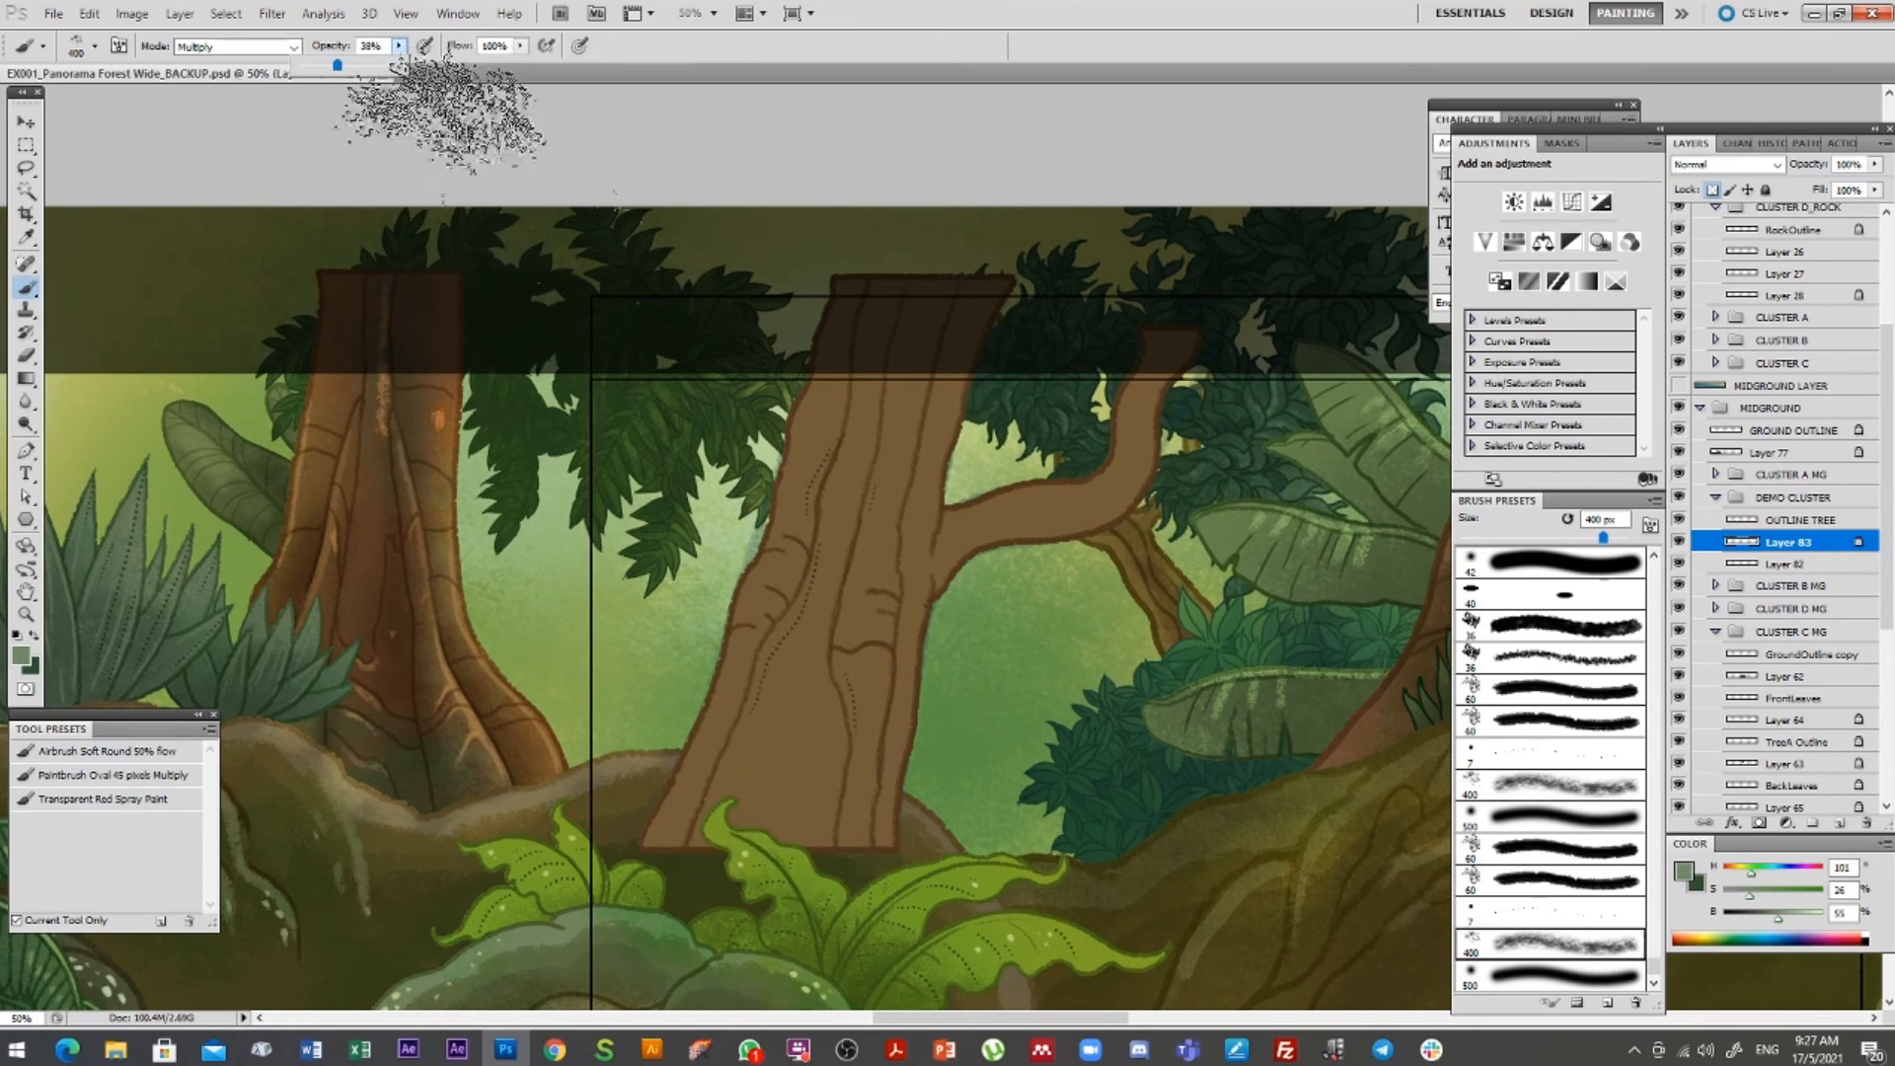
pyautogui.moveTo(770, 899)
pyautogui.mouseDown()
pyautogui.moveTo(877, 344)
pyautogui.moveTo(793, 875)
pyautogui.moveTo(929, 240)
pyautogui.moveTo(785, 849)
pyautogui.mouseUp()
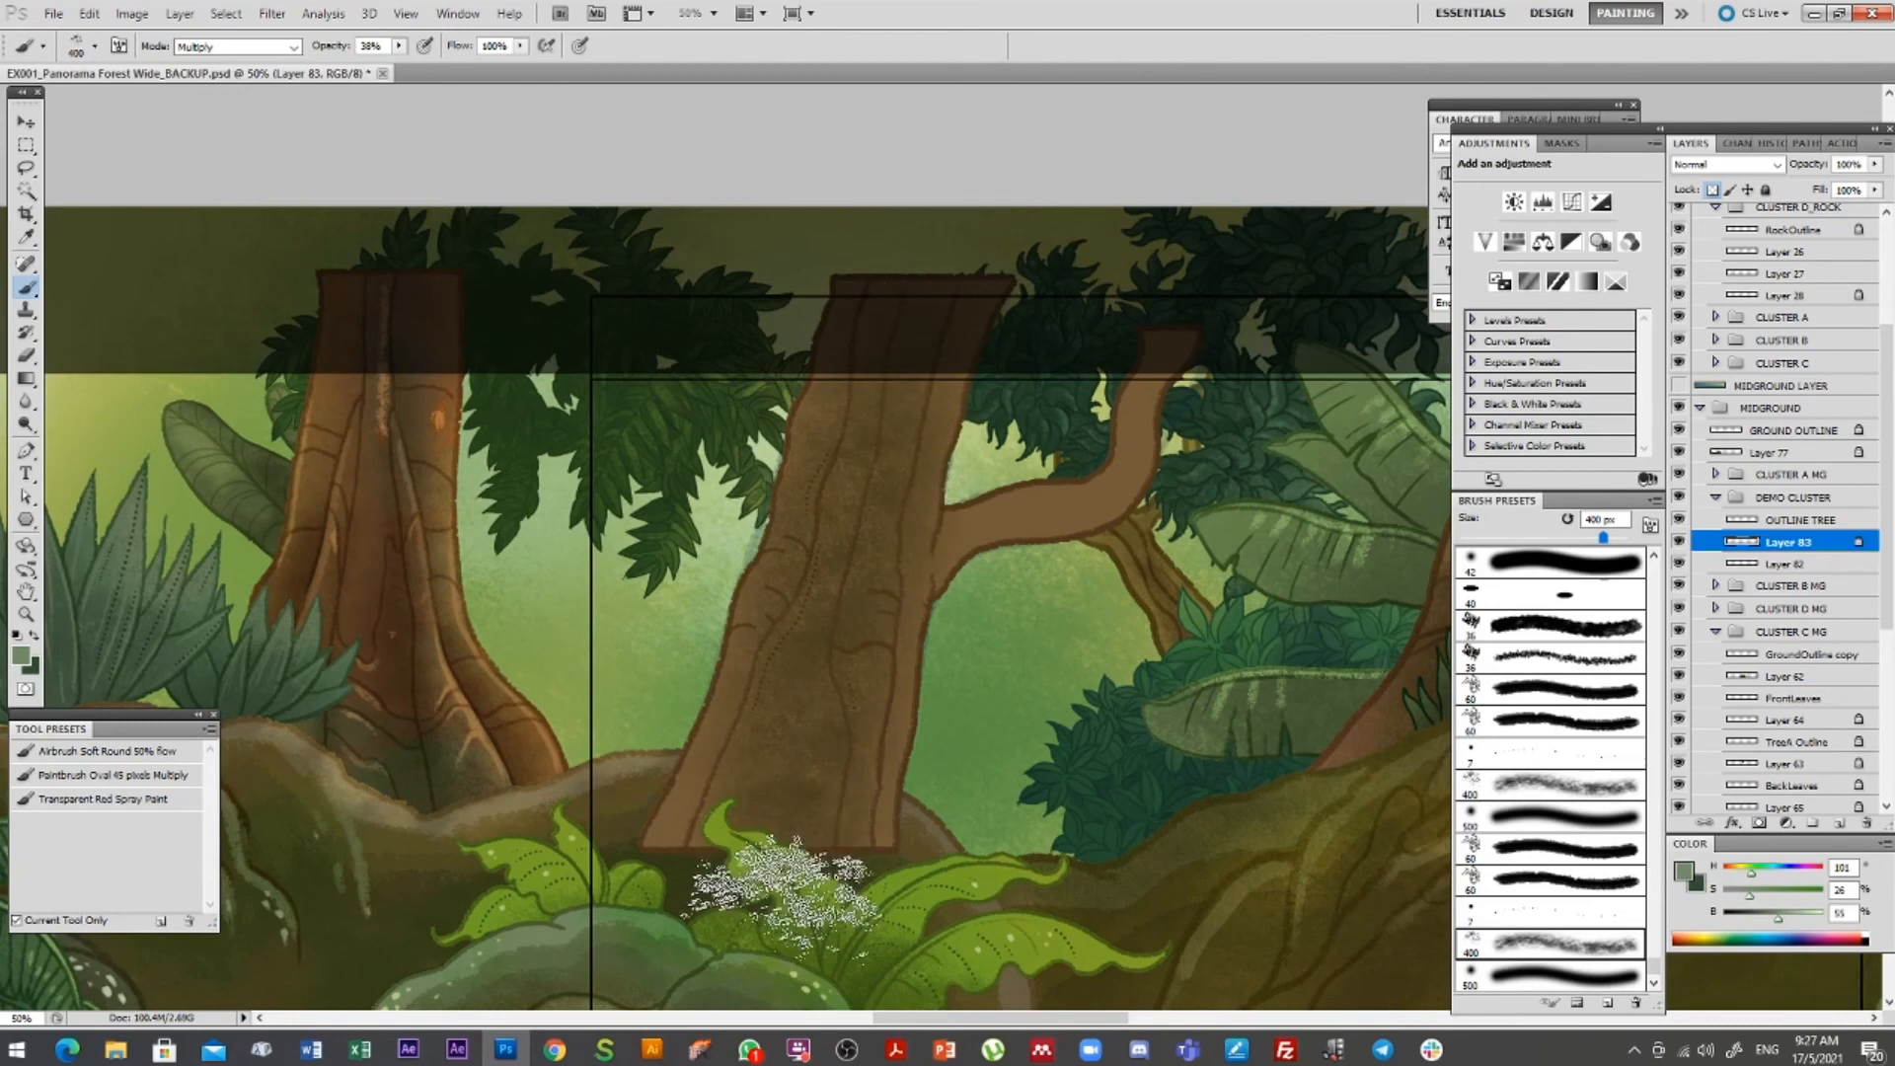
pyautogui.moveTo(913, 859)
pyautogui.mouseDown()
pyautogui.moveTo(939, 228)
pyautogui.moveTo(887, 876)
pyautogui.moveTo(812, 575)
pyautogui.moveTo(710, 710)
pyautogui.moveTo(859, 542)
pyautogui.moveTo(849, 558)
pyautogui.mouseUp()
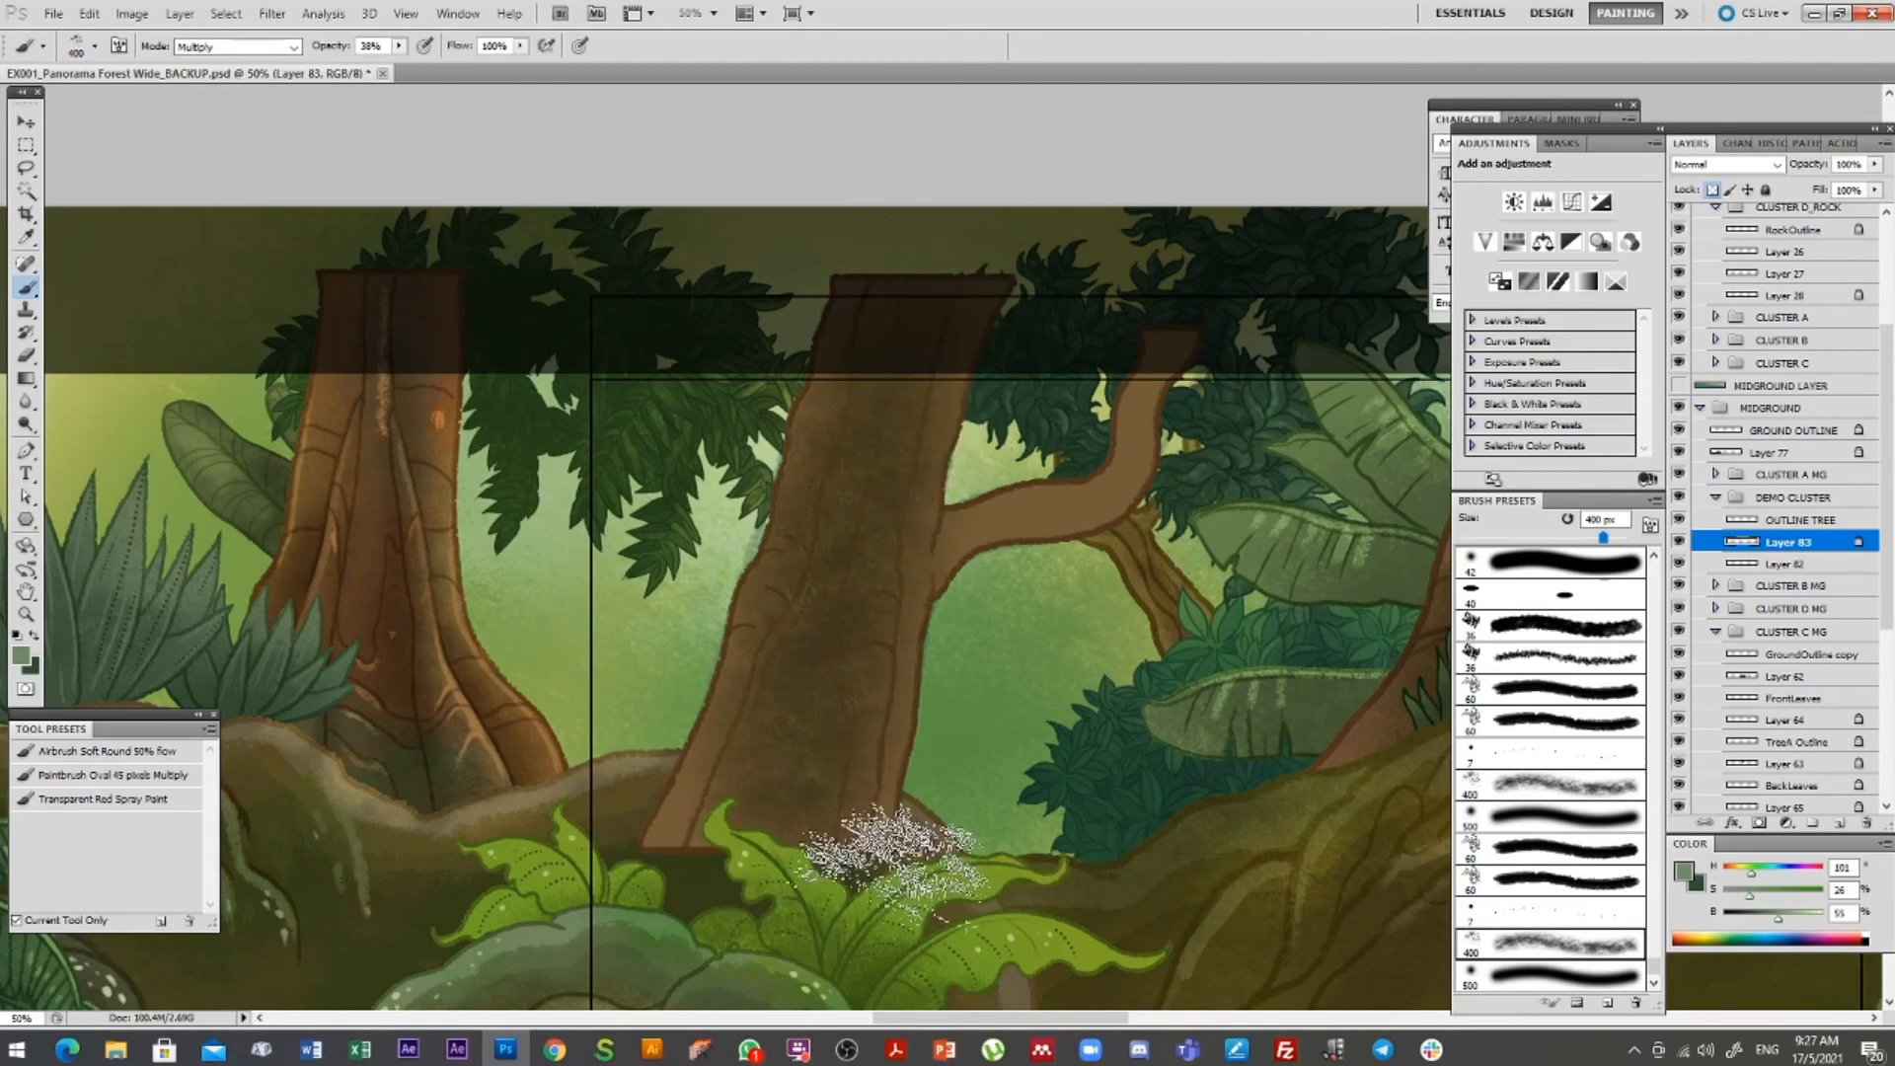
# Deepen the trunk's shading with the 500 px round brush in Multiply mode at 38% opacity
pyautogui.click(1589, 980)
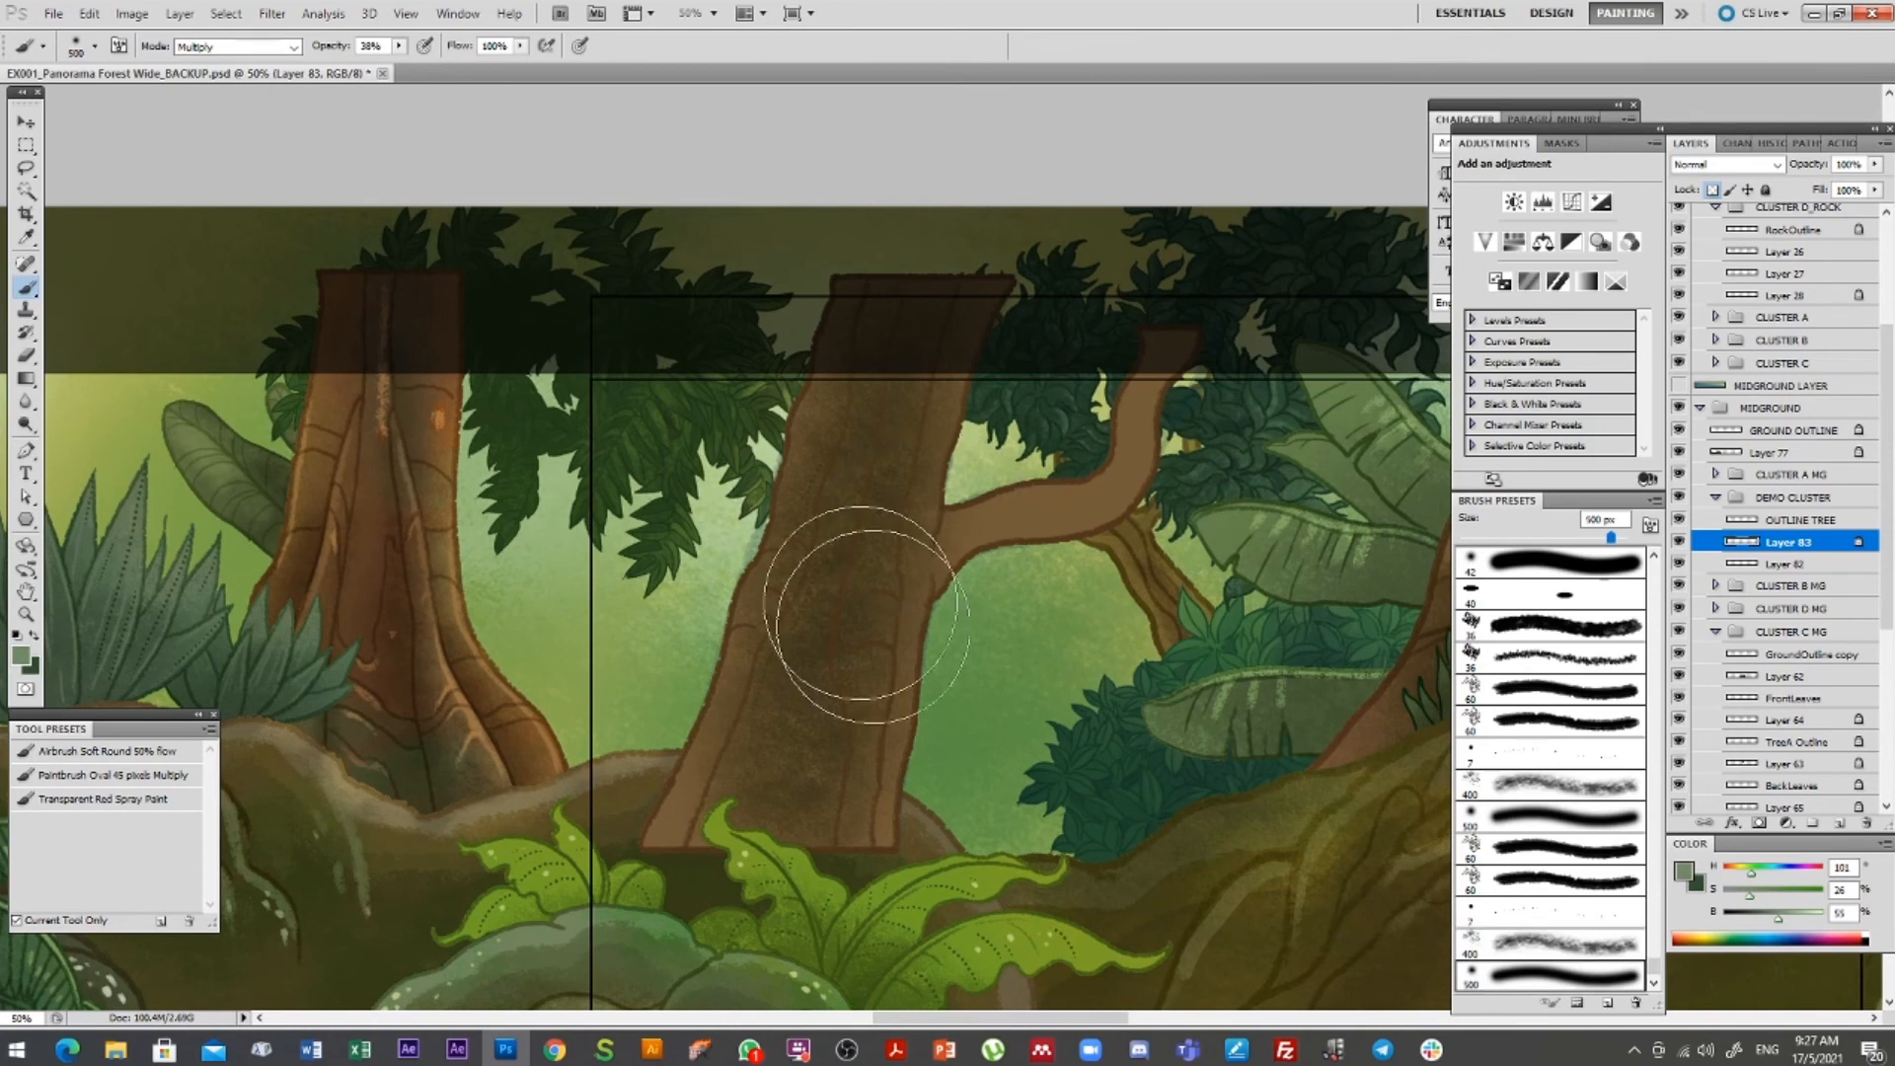
pyautogui.moveTo(761, 783)
pyautogui.mouseDown()
pyautogui.moveTo(868, 465)
pyautogui.moveTo(803, 795)
pyautogui.moveTo(947, 314)
pyautogui.mouseUp()
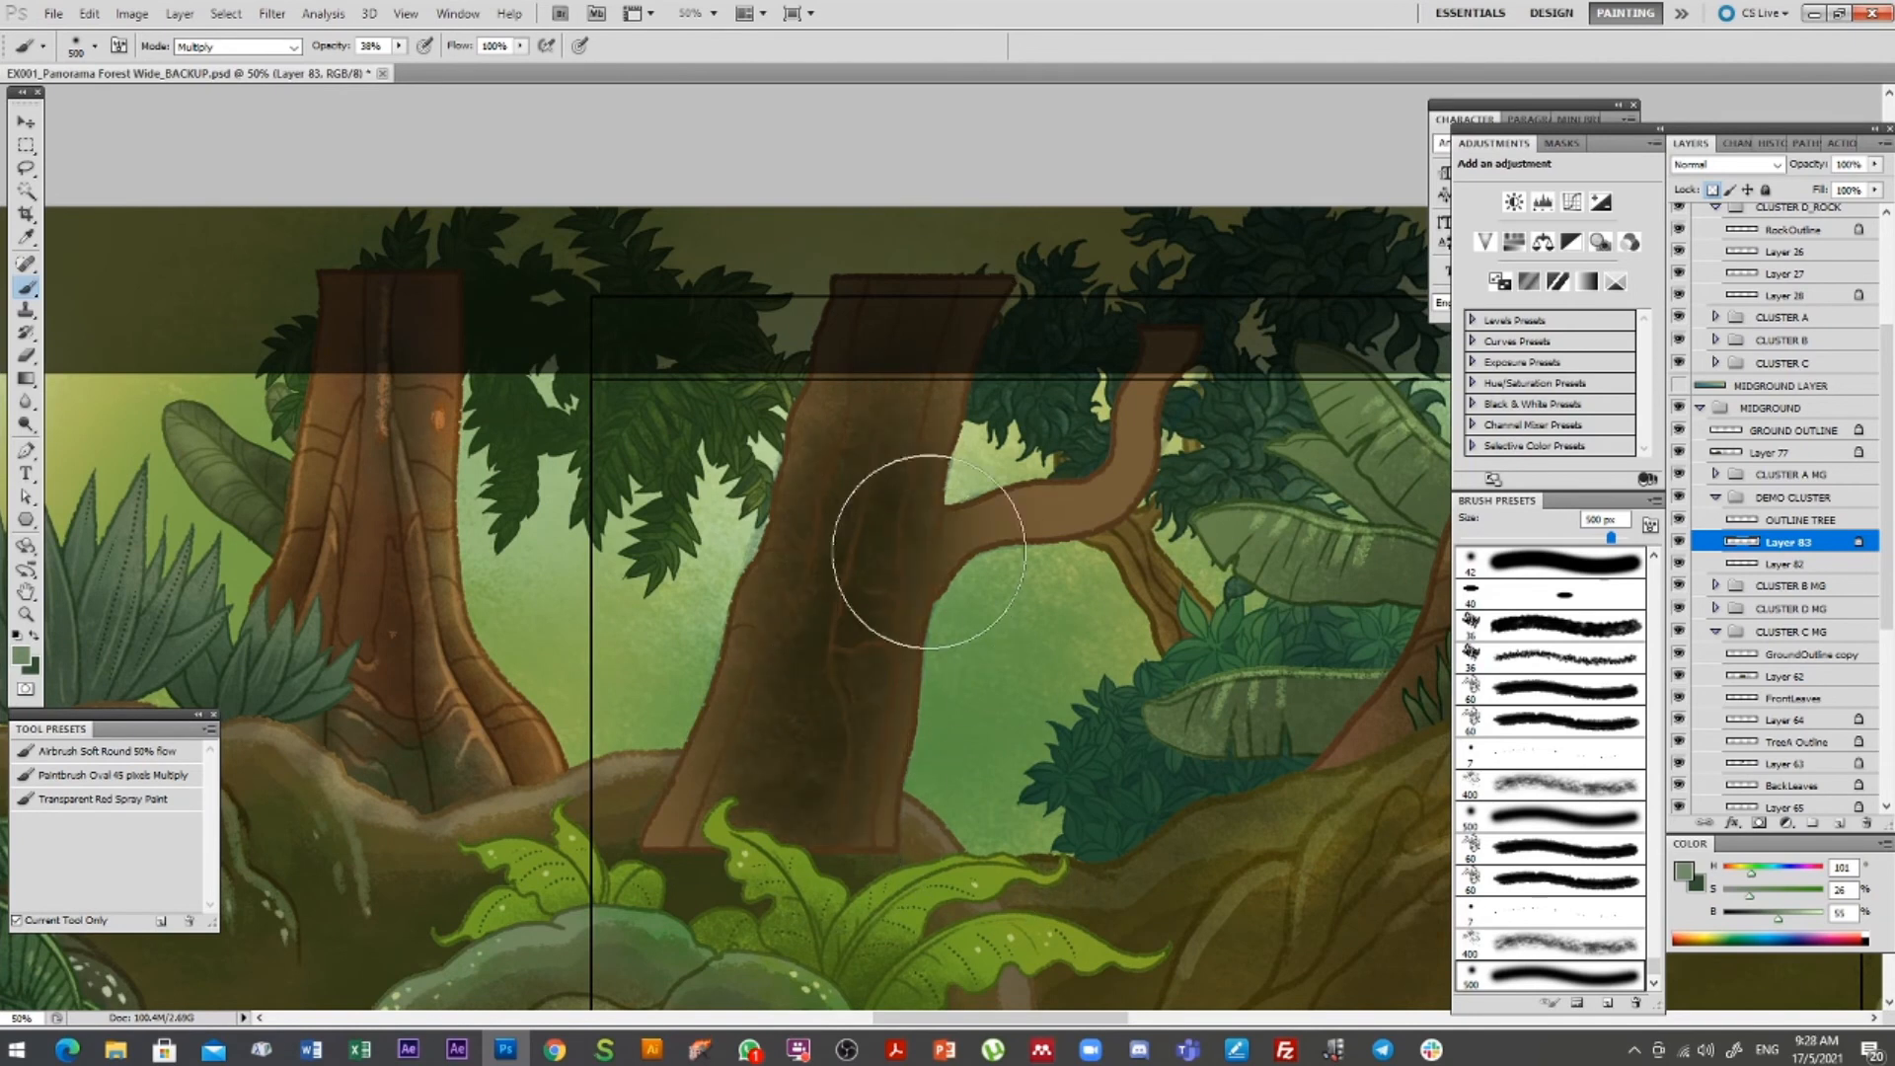
# Even out the trunk's colour with a brown sampled from the branch, using the 500 px round brush in Normal mode at 22% opacity
pyautogui.keyDown('alt'); pyautogui.click(1099, 489); pyautogui.keyUp('alt')
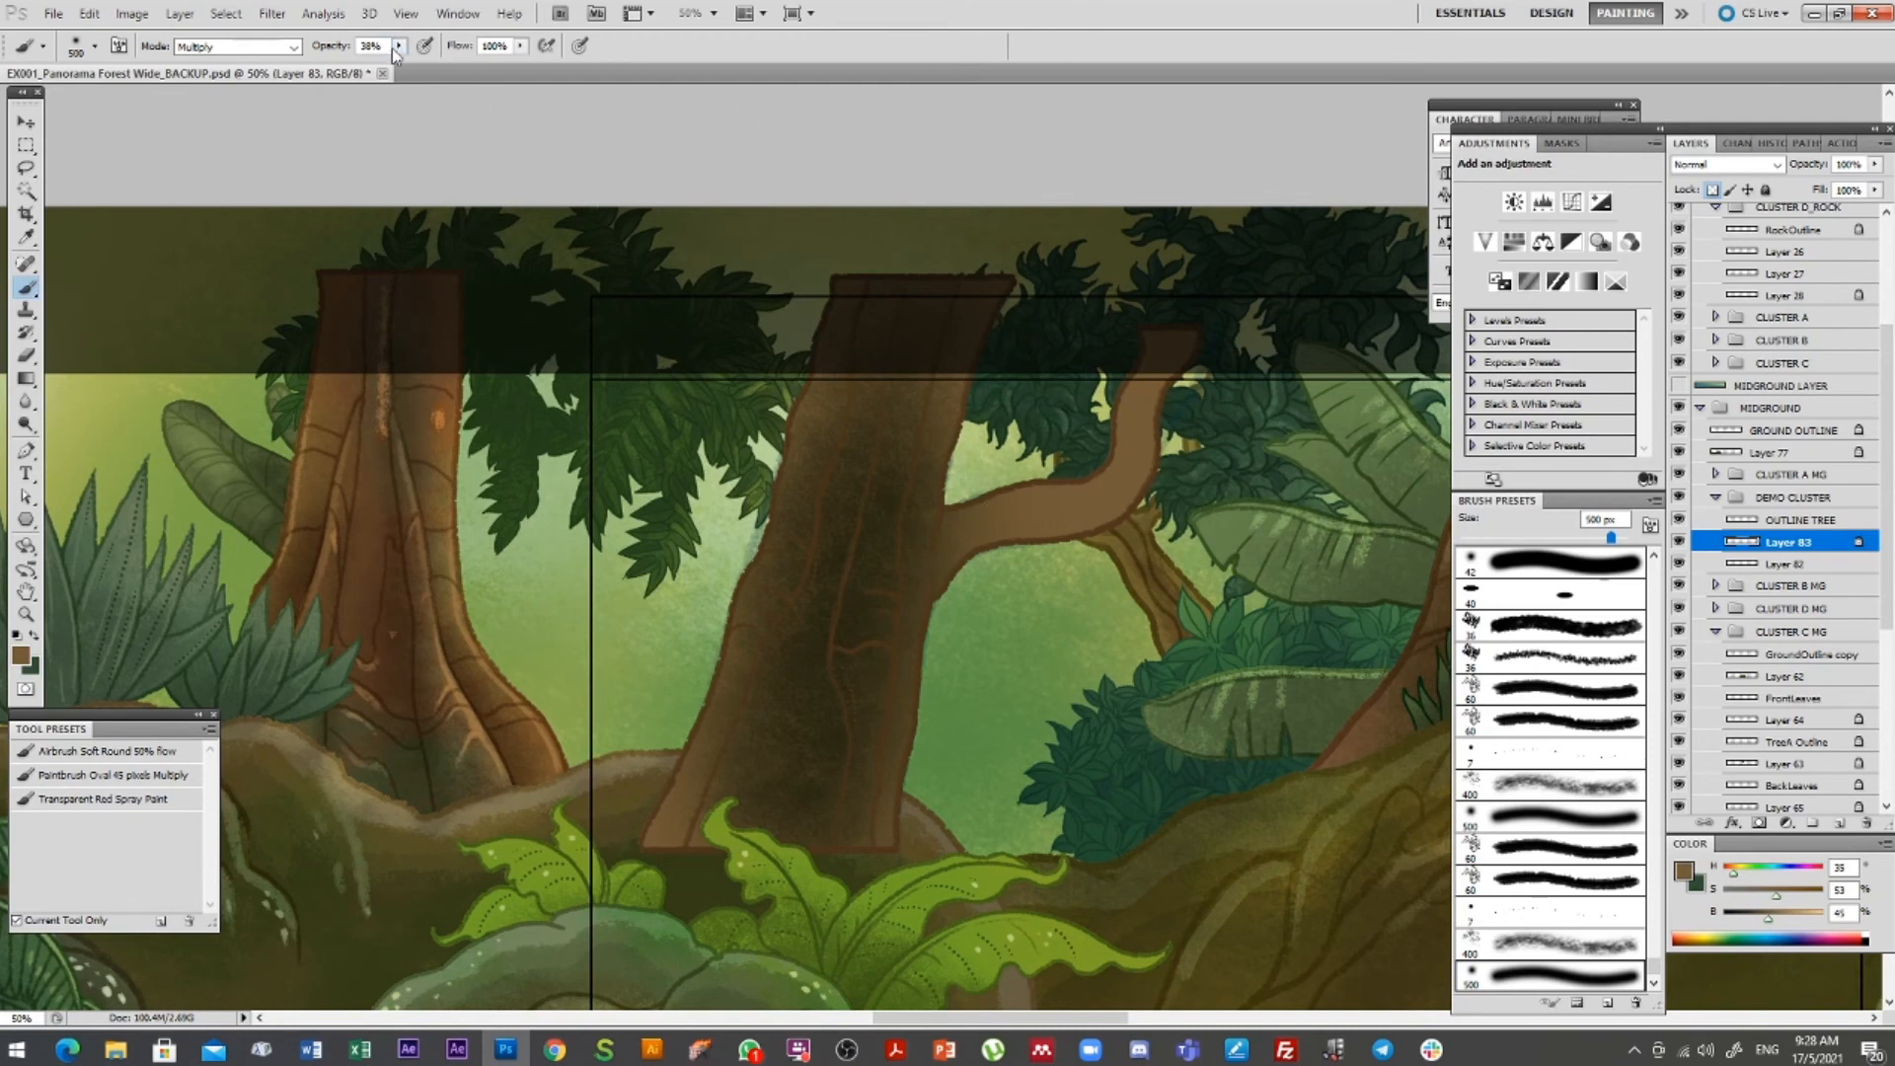
pyautogui.click(910, 324)
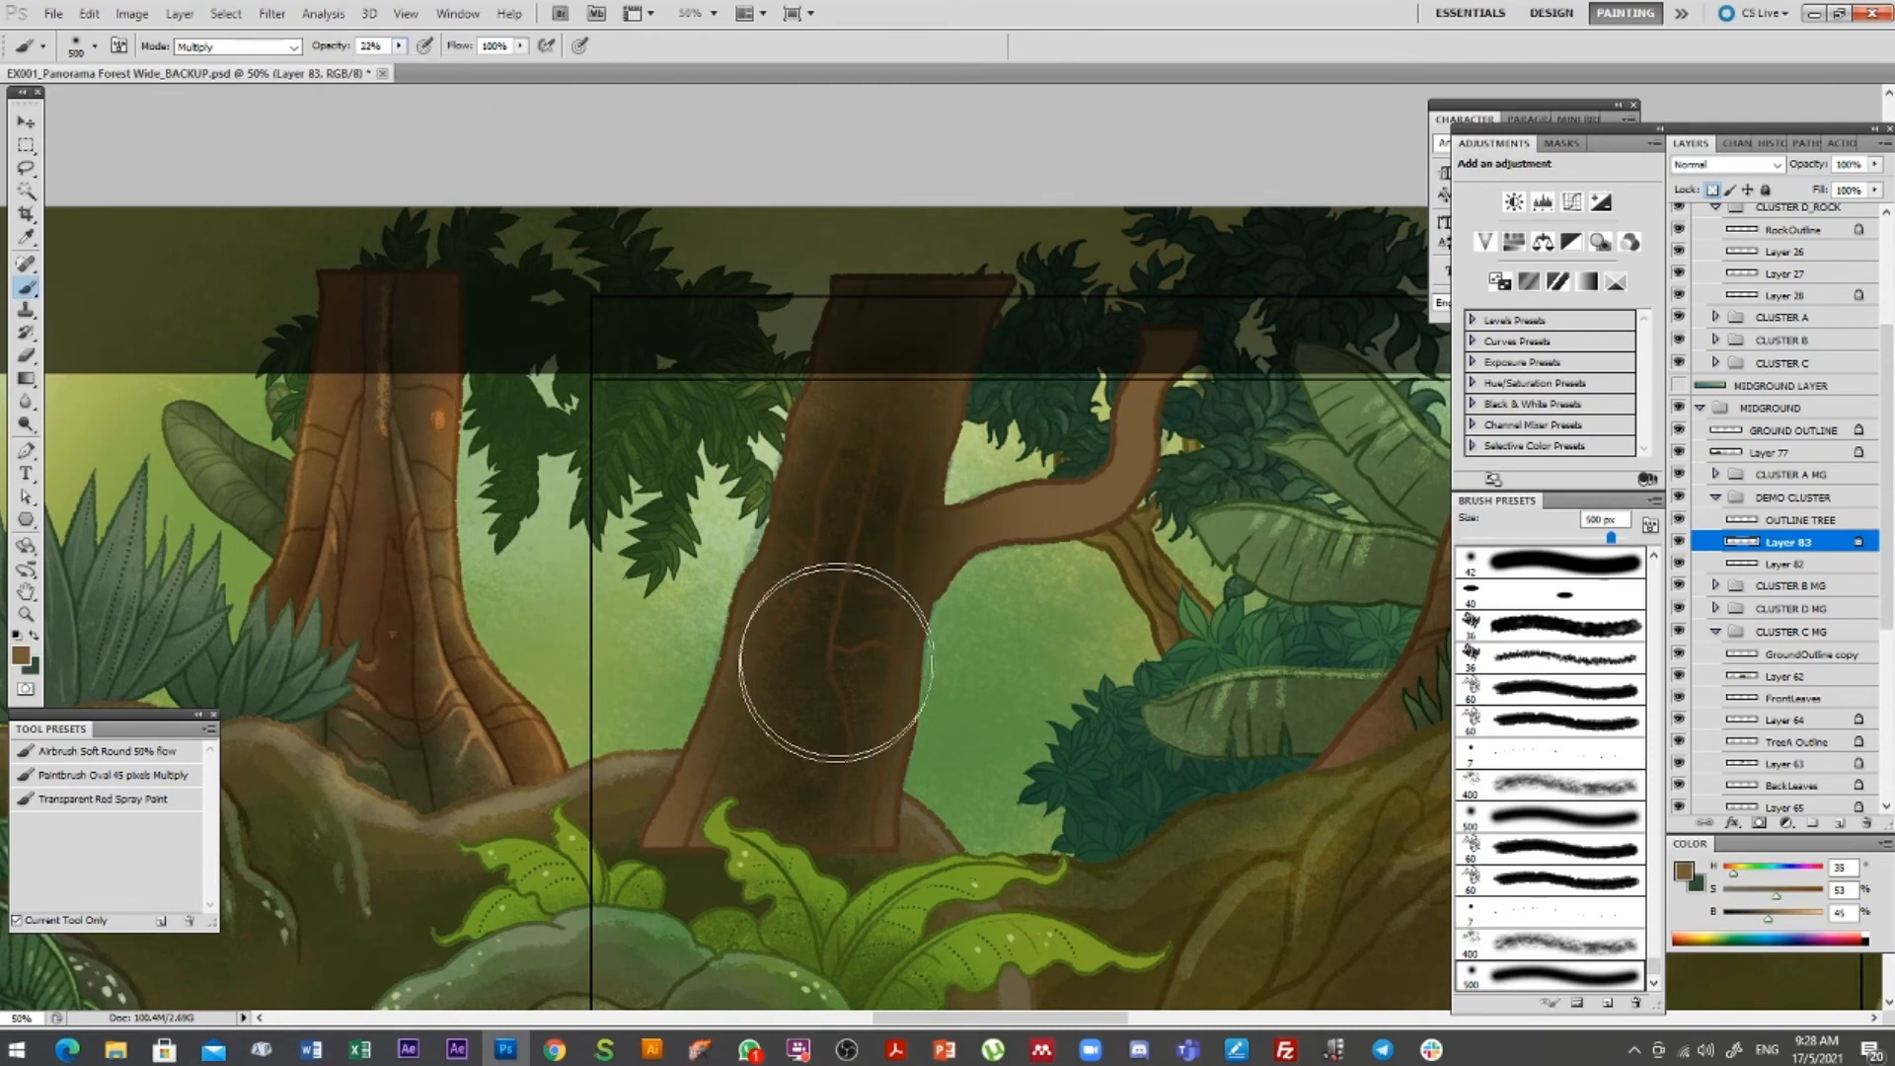
pyautogui.click(237, 46)
pyautogui.click(227, 59)
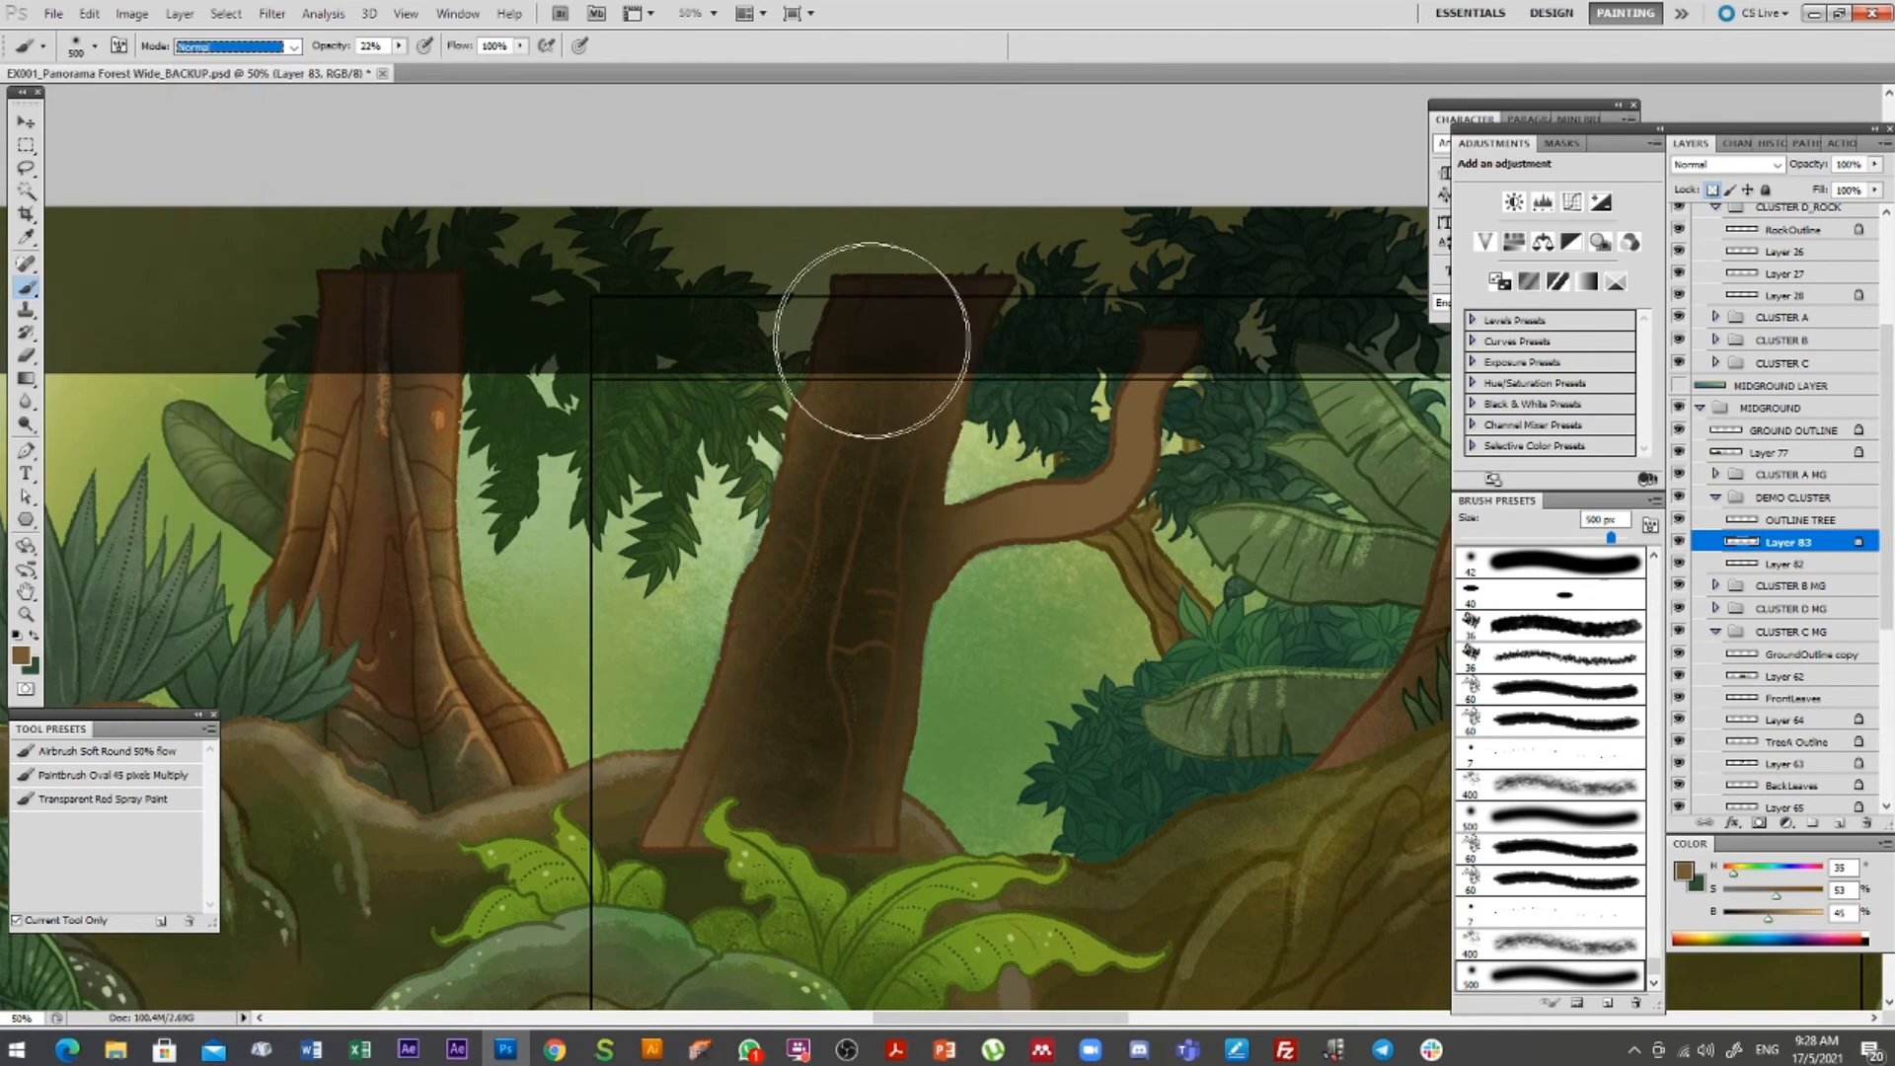
pyautogui.moveTo(832, 755)
pyautogui.mouseDown()
pyautogui.moveTo(903, 341)
pyautogui.moveTo(797, 792)
pyautogui.moveTo(961, 285)
pyautogui.moveTo(903, 599)
pyautogui.moveTo(854, 632)
pyautogui.moveTo(1000, 292)
pyautogui.moveTo(924, 657)
pyautogui.mouseUp()
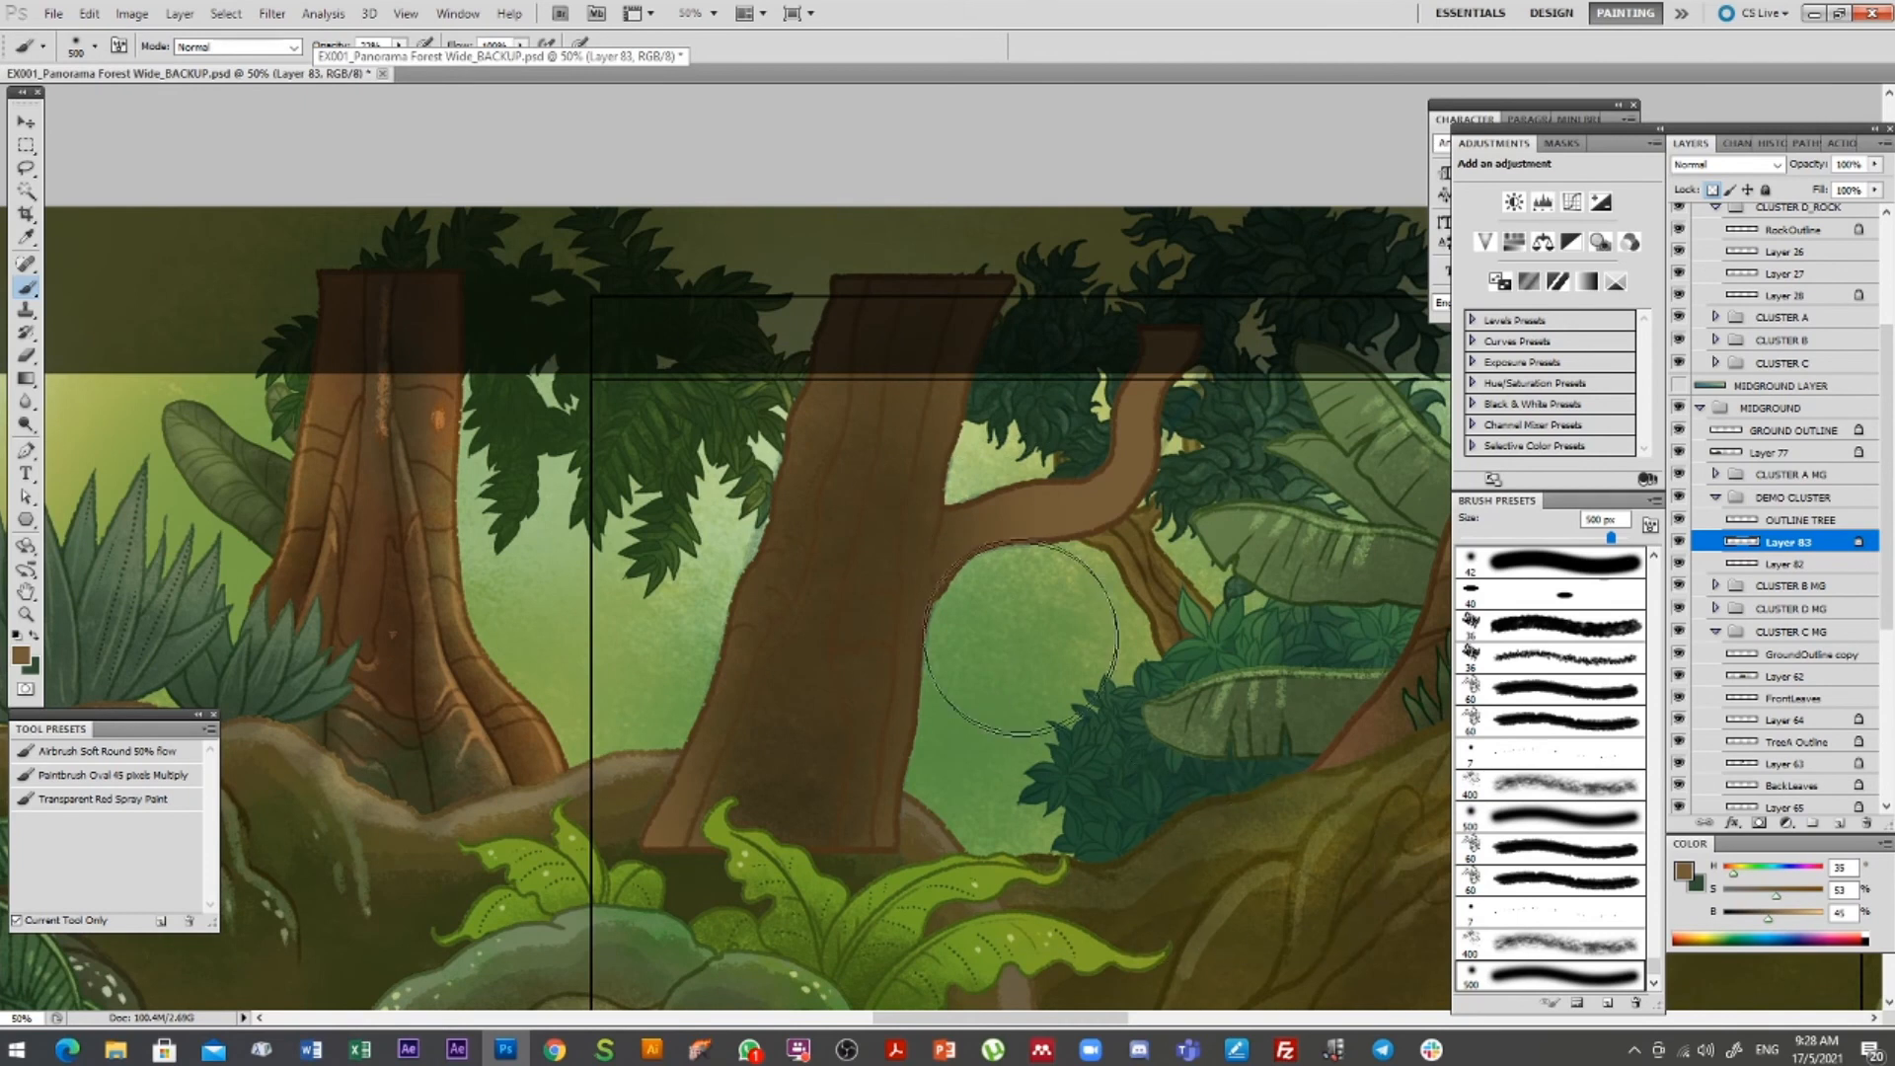
# Spatter a sampled dark brown over the lower trunk and the branch with a 250 px textured brush in Normal mode at 22% opacity
pyautogui.press(',')
pyautogui.press('[')
pyautogui.press('[')
pyautogui.moveTo(847, 550)
pyautogui.mouseDown()
pyautogui.moveTo(783, 771)
pyautogui.moveTo(908, 362)
pyautogui.moveTo(818, 775)
pyautogui.mouseUp()
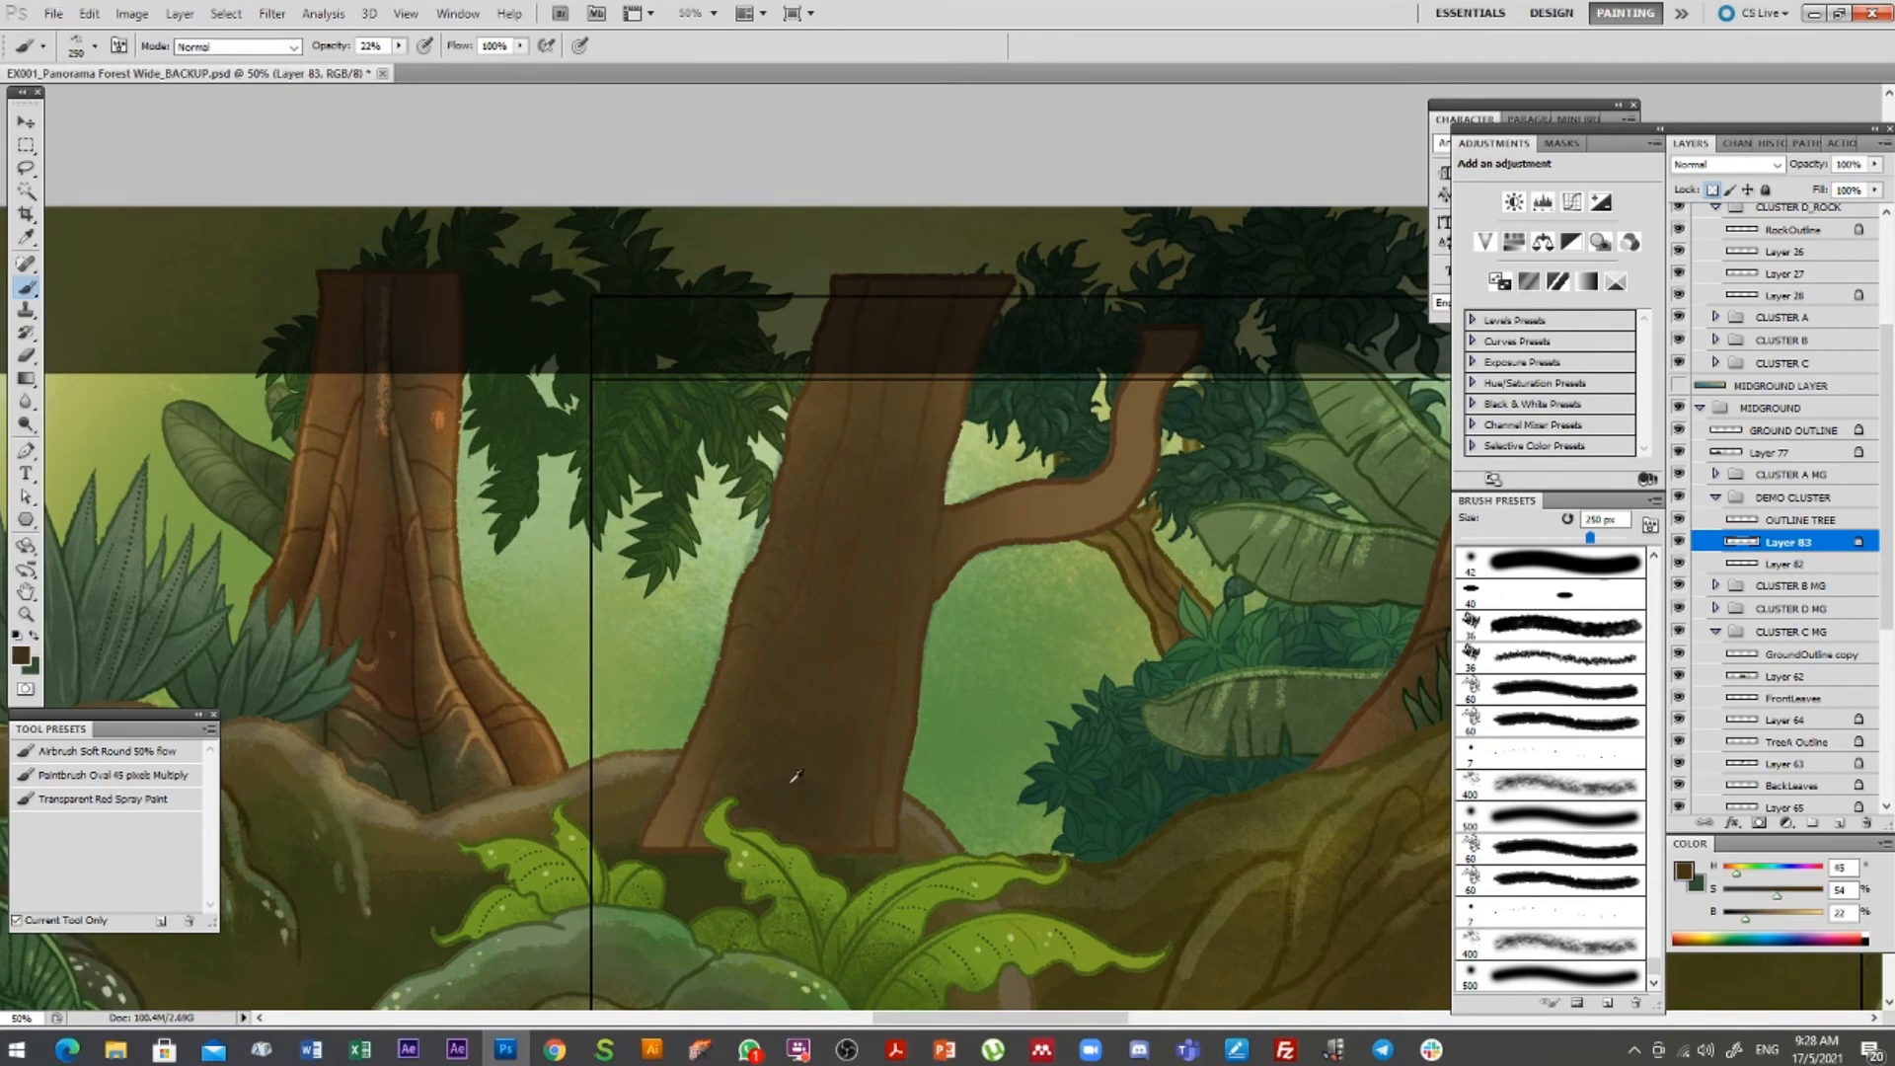
pyautogui.moveTo(975, 572)
pyautogui.mouseDown()
pyautogui.moveTo(918, 577)
pyautogui.moveTo(987, 534)
pyautogui.moveTo(1103, 524)
pyautogui.moveTo(1023, 551)
pyautogui.moveTo(947, 546)
pyautogui.moveTo(1130, 518)
pyautogui.moveTo(984, 549)
pyautogui.moveTo(1183, 449)
pyautogui.moveTo(1083, 531)
pyautogui.moveTo(935, 551)
pyautogui.moveTo(1081, 524)
pyautogui.moveTo(1181, 393)
pyautogui.moveTo(1084, 531)
pyautogui.moveTo(1039, 551)
pyautogui.moveTo(1175, 437)
pyautogui.moveTo(1170, 462)
pyautogui.moveTo(970, 567)
pyautogui.moveTo(1147, 457)
pyautogui.moveTo(1179, 402)
pyautogui.moveTo(1009, 545)
pyautogui.moveTo(1074, 521)
pyautogui.moveTo(1133, 462)
pyautogui.moveTo(1002, 610)
pyautogui.moveTo(982, 521)
pyautogui.moveTo(1081, 477)
pyautogui.moveTo(928, 549)
pyautogui.moveTo(1083, 472)
pyautogui.moveTo(1031, 641)
pyautogui.moveTo(760, 635)
pyautogui.moveTo(770, 660)
pyautogui.moveTo(677, 909)
pyautogui.moveTo(903, 628)
pyautogui.moveTo(893, 531)
pyautogui.moveTo(987, 814)
pyautogui.moveTo(1174, 628)
pyautogui.moveTo(1170, 383)
pyautogui.moveTo(1096, 403)
pyautogui.moveTo(1031, 541)
pyautogui.moveTo(997, 481)
pyautogui.moveTo(1007, 437)
pyautogui.moveTo(862, 663)
pyautogui.moveTo(952, 428)
pyautogui.moveTo(1056, 435)
pyautogui.moveTo(940, 512)
pyautogui.moveTo(888, 600)
pyautogui.moveTo(948, 548)
pyautogui.moveTo(903, 578)
pyautogui.moveTo(880, 655)
pyautogui.moveTo(922, 559)
pyautogui.moveTo(1079, 456)
pyautogui.moveTo(909, 563)
pyautogui.moveTo(876, 679)
pyautogui.moveTo(924, 525)
pyautogui.moveTo(866, 522)
pyautogui.moveTo(831, 758)
pyautogui.moveTo(823, 552)
pyautogui.mouseUp()
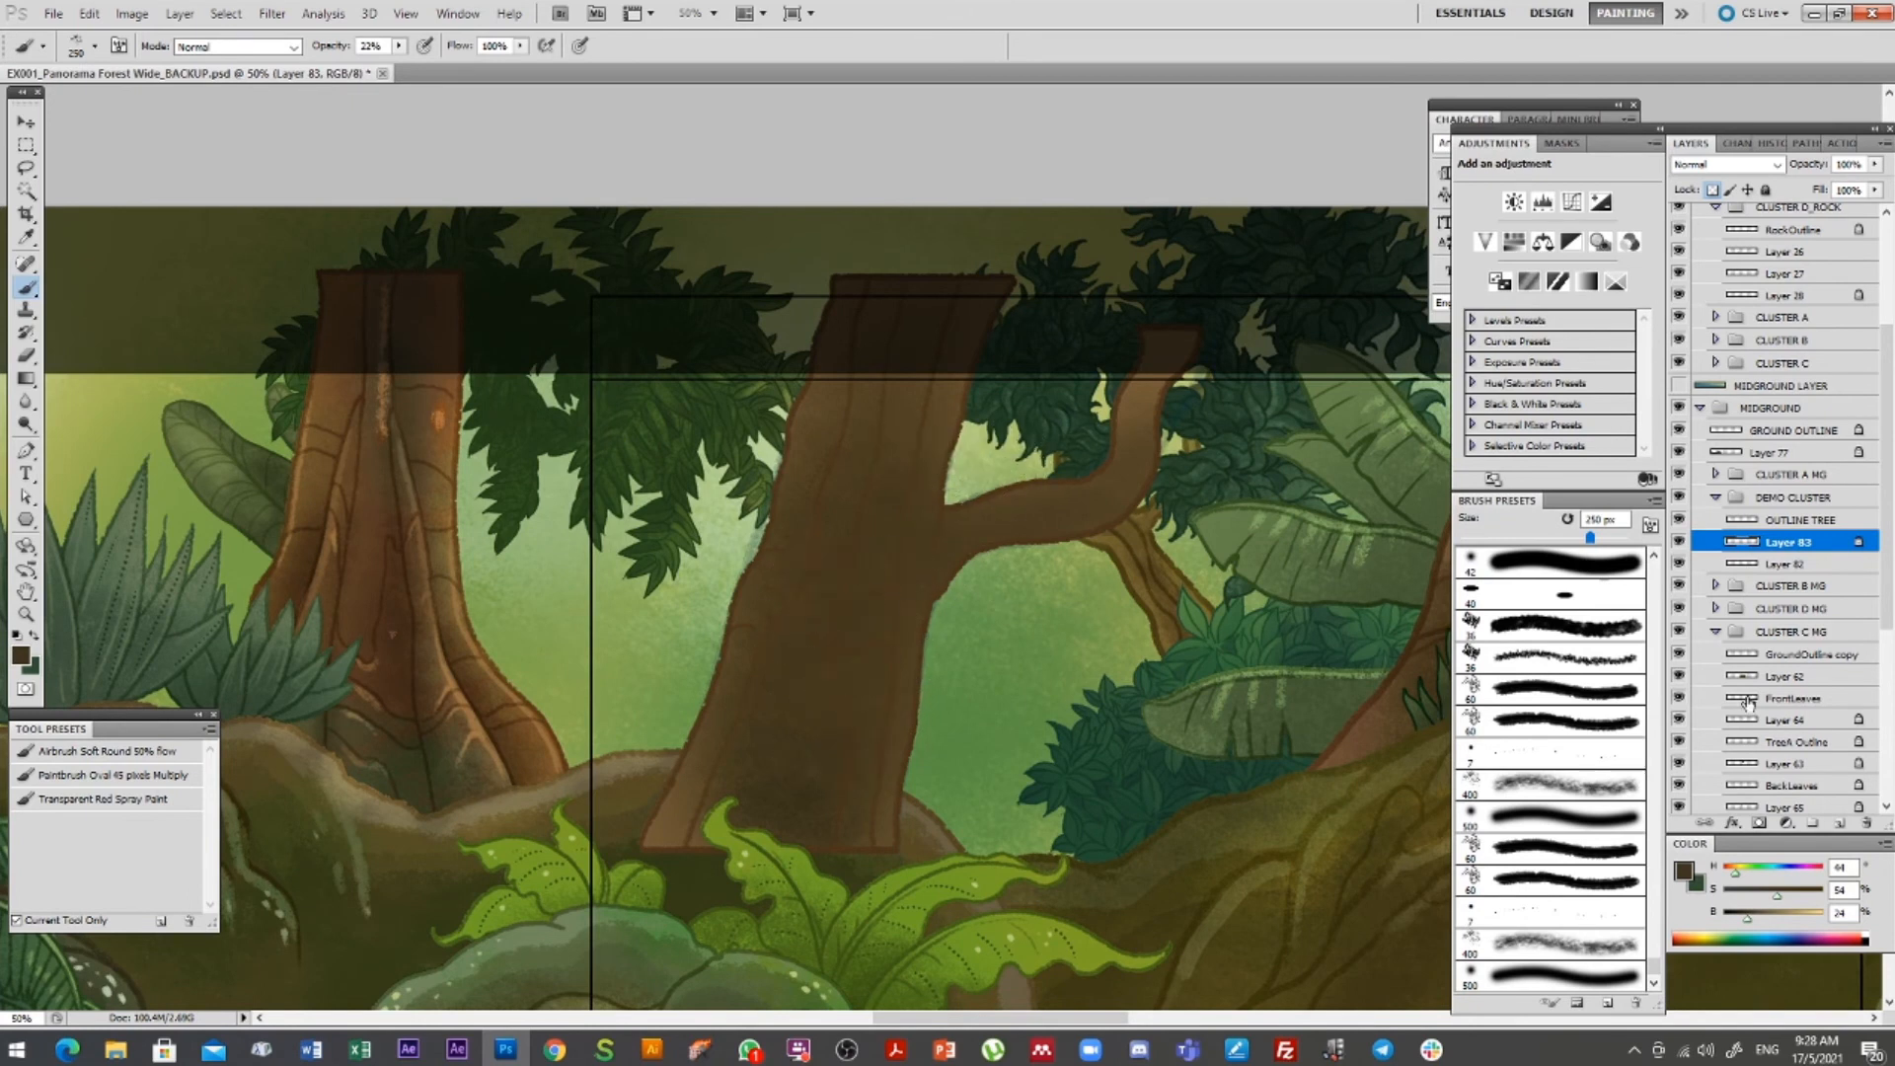
# Darken the lines on the OUTLINE TREE layer with the 500 px round brush in near-black brown and set the layer to Multiply
pyautogui.click(1803, 520)
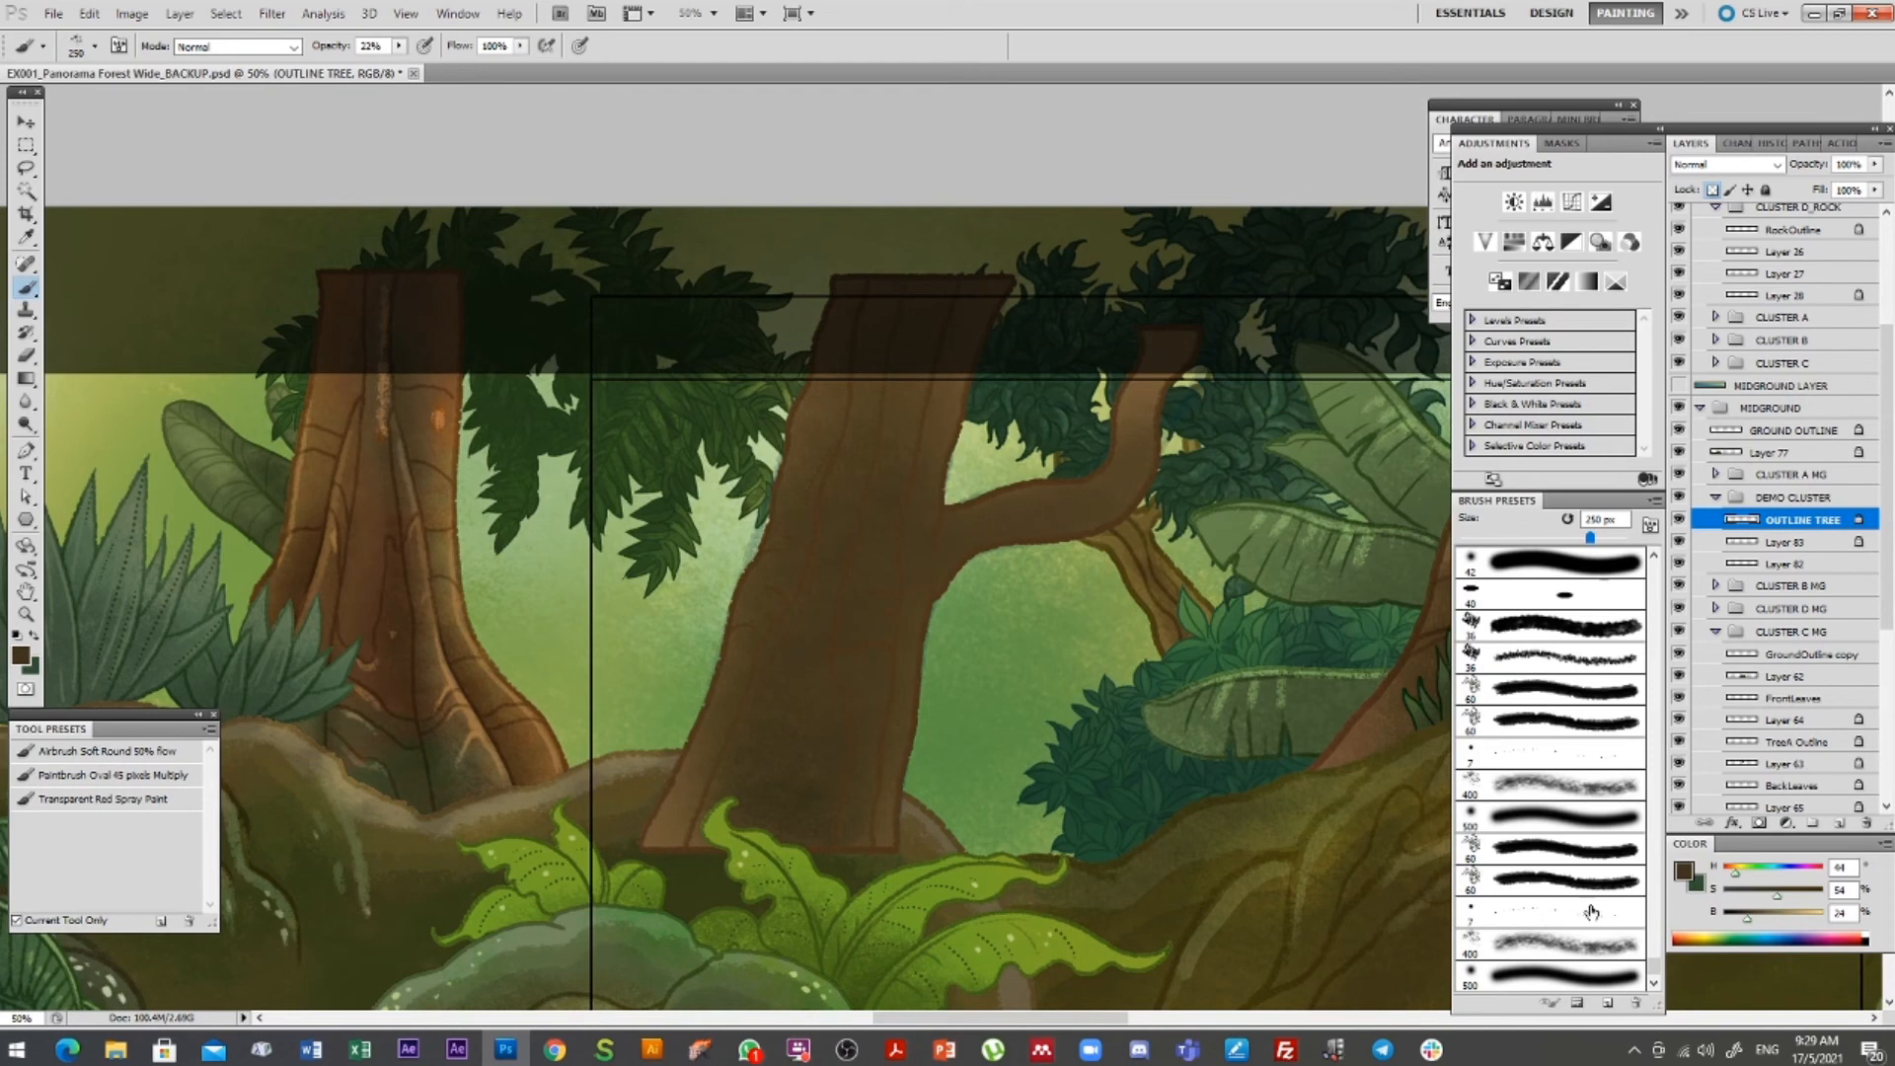
pyautogui.click(1569, 980)
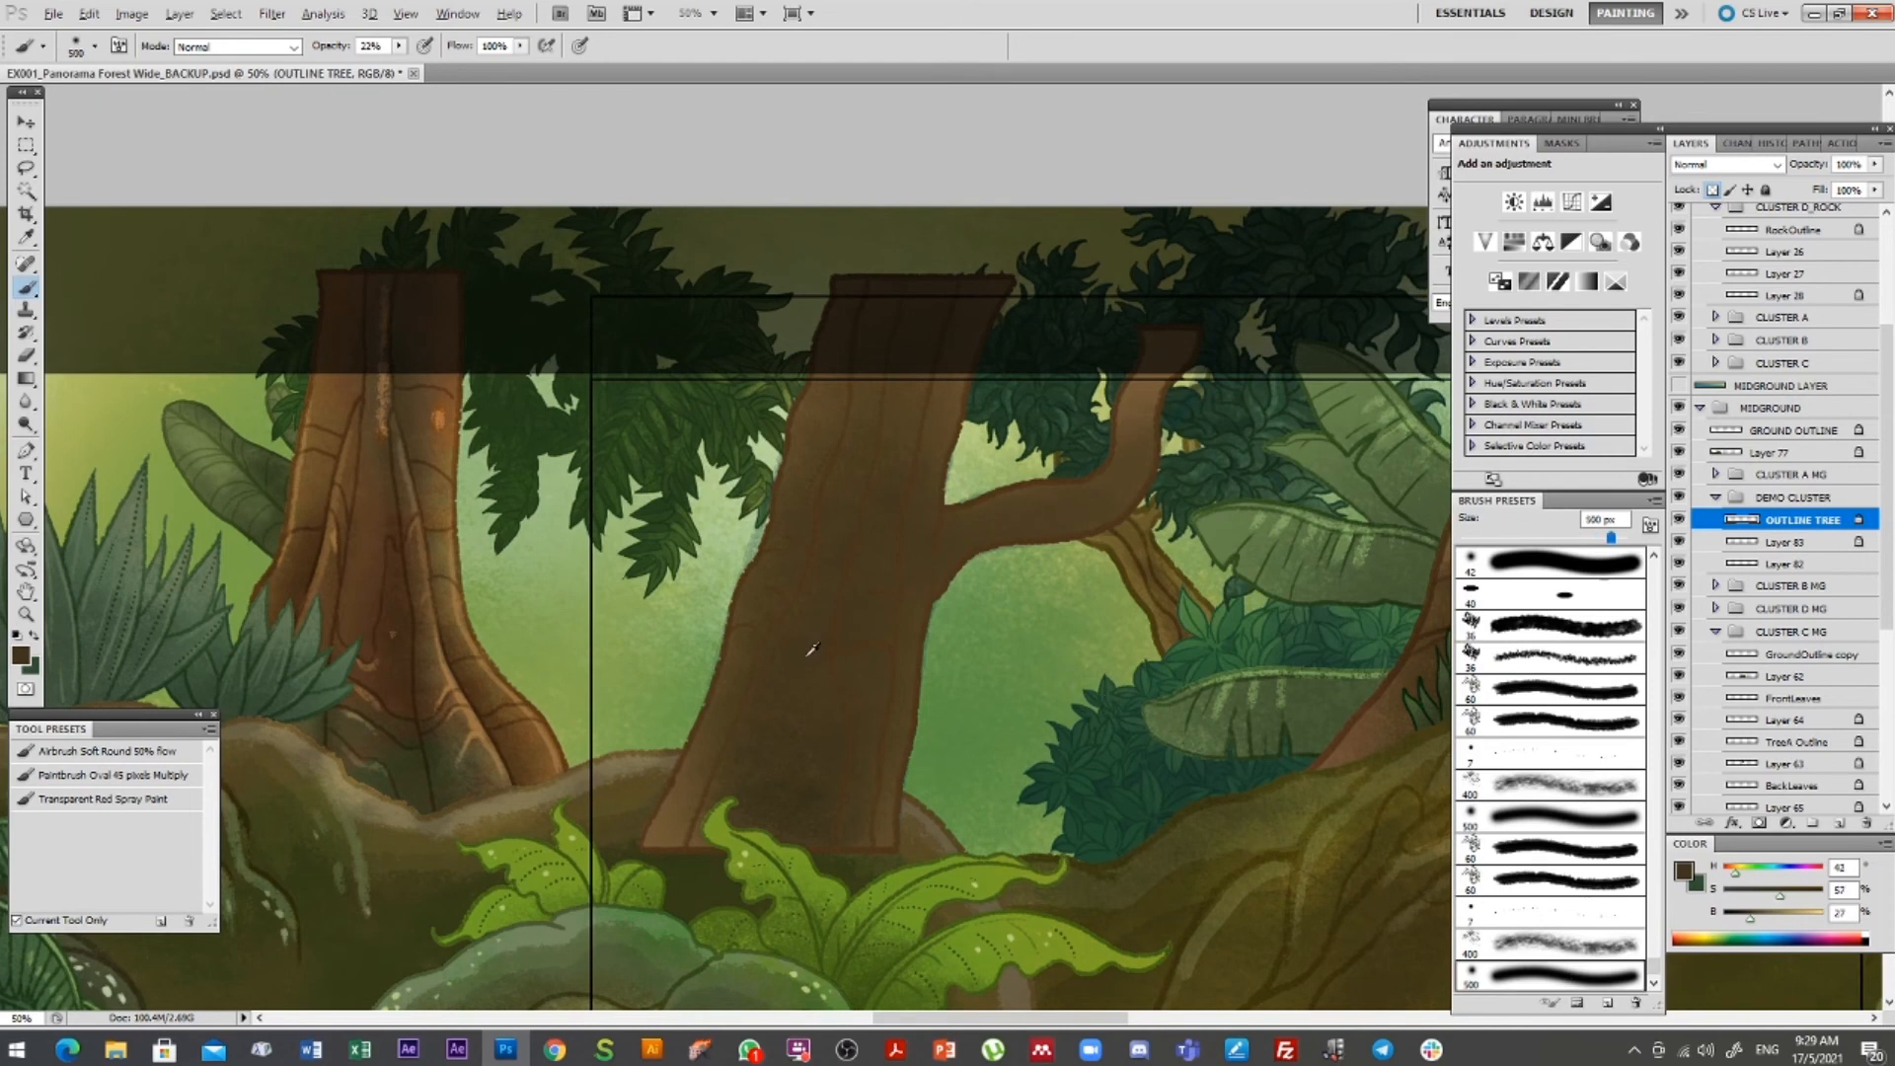
pyautogui.keyDown('alt'); pyautogui.click(1212, 847); pyautogui.keyUp('alt')
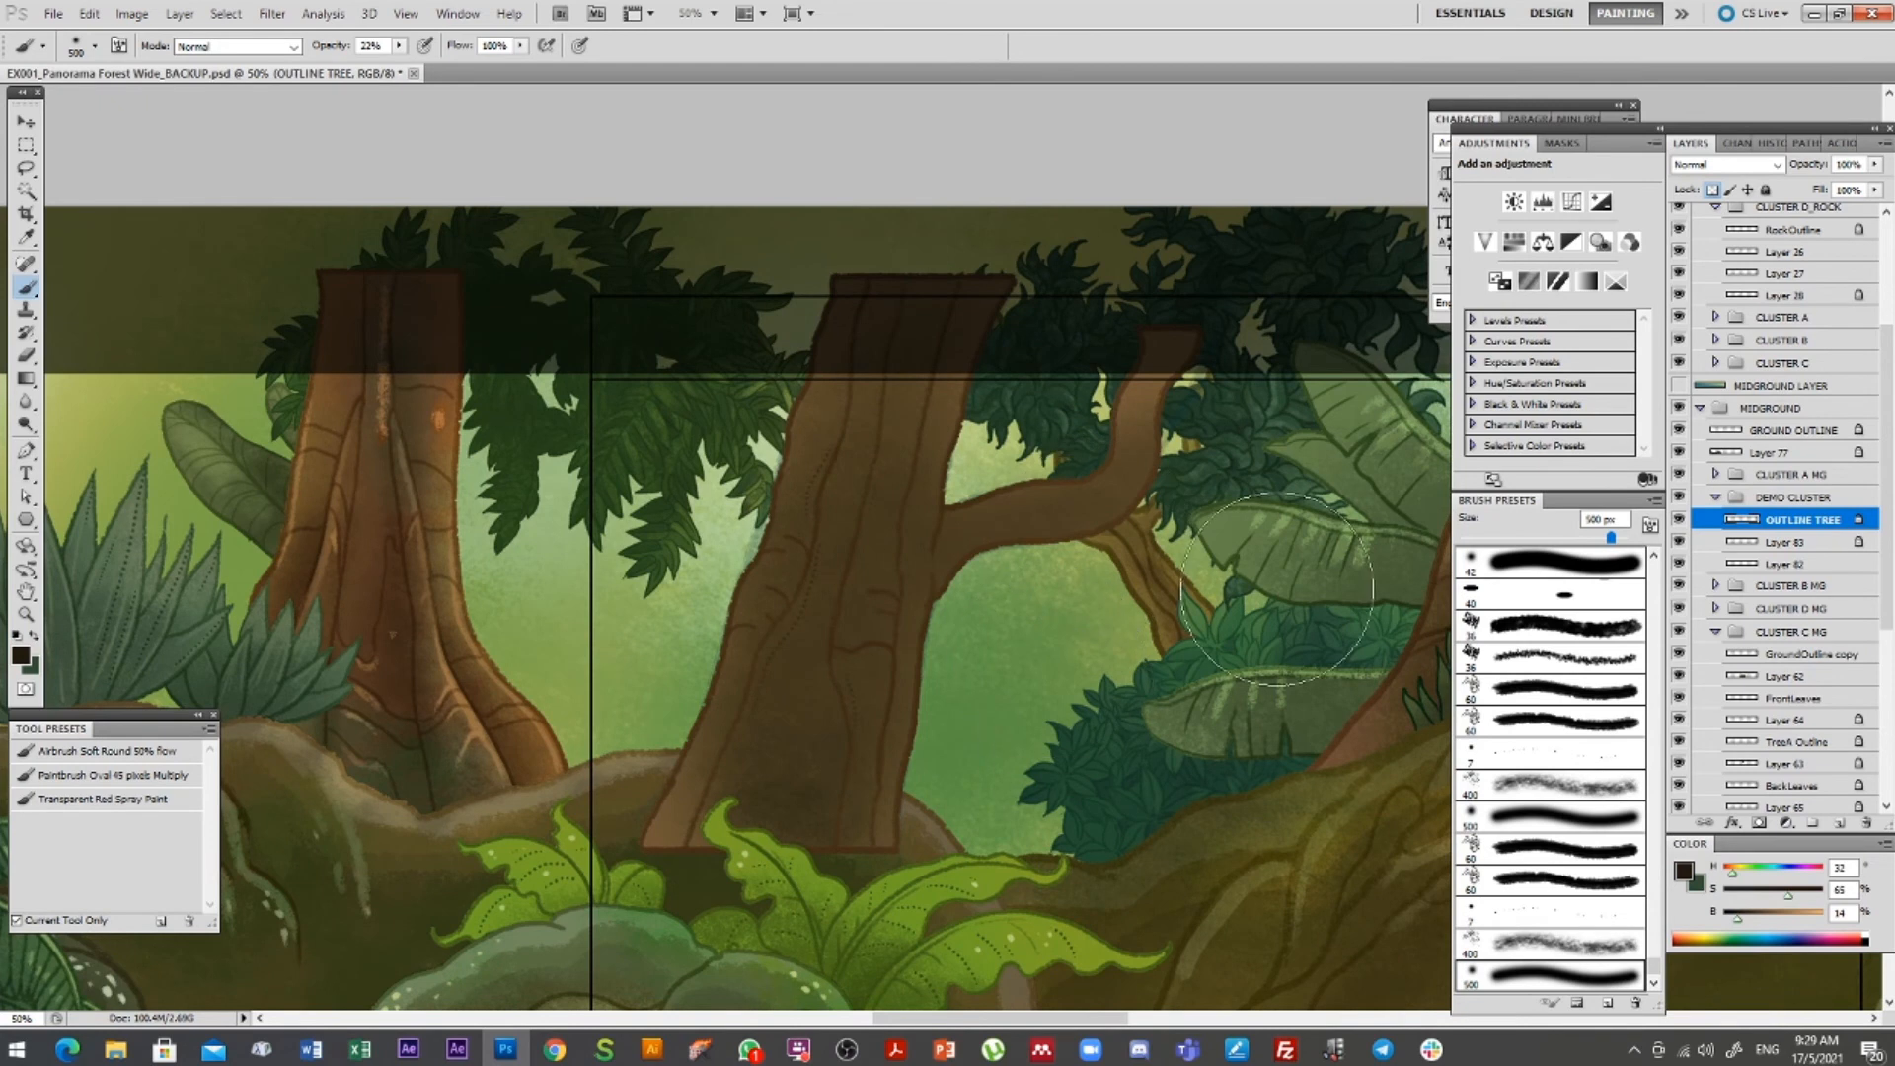
pyautogui.click(1699, 165)
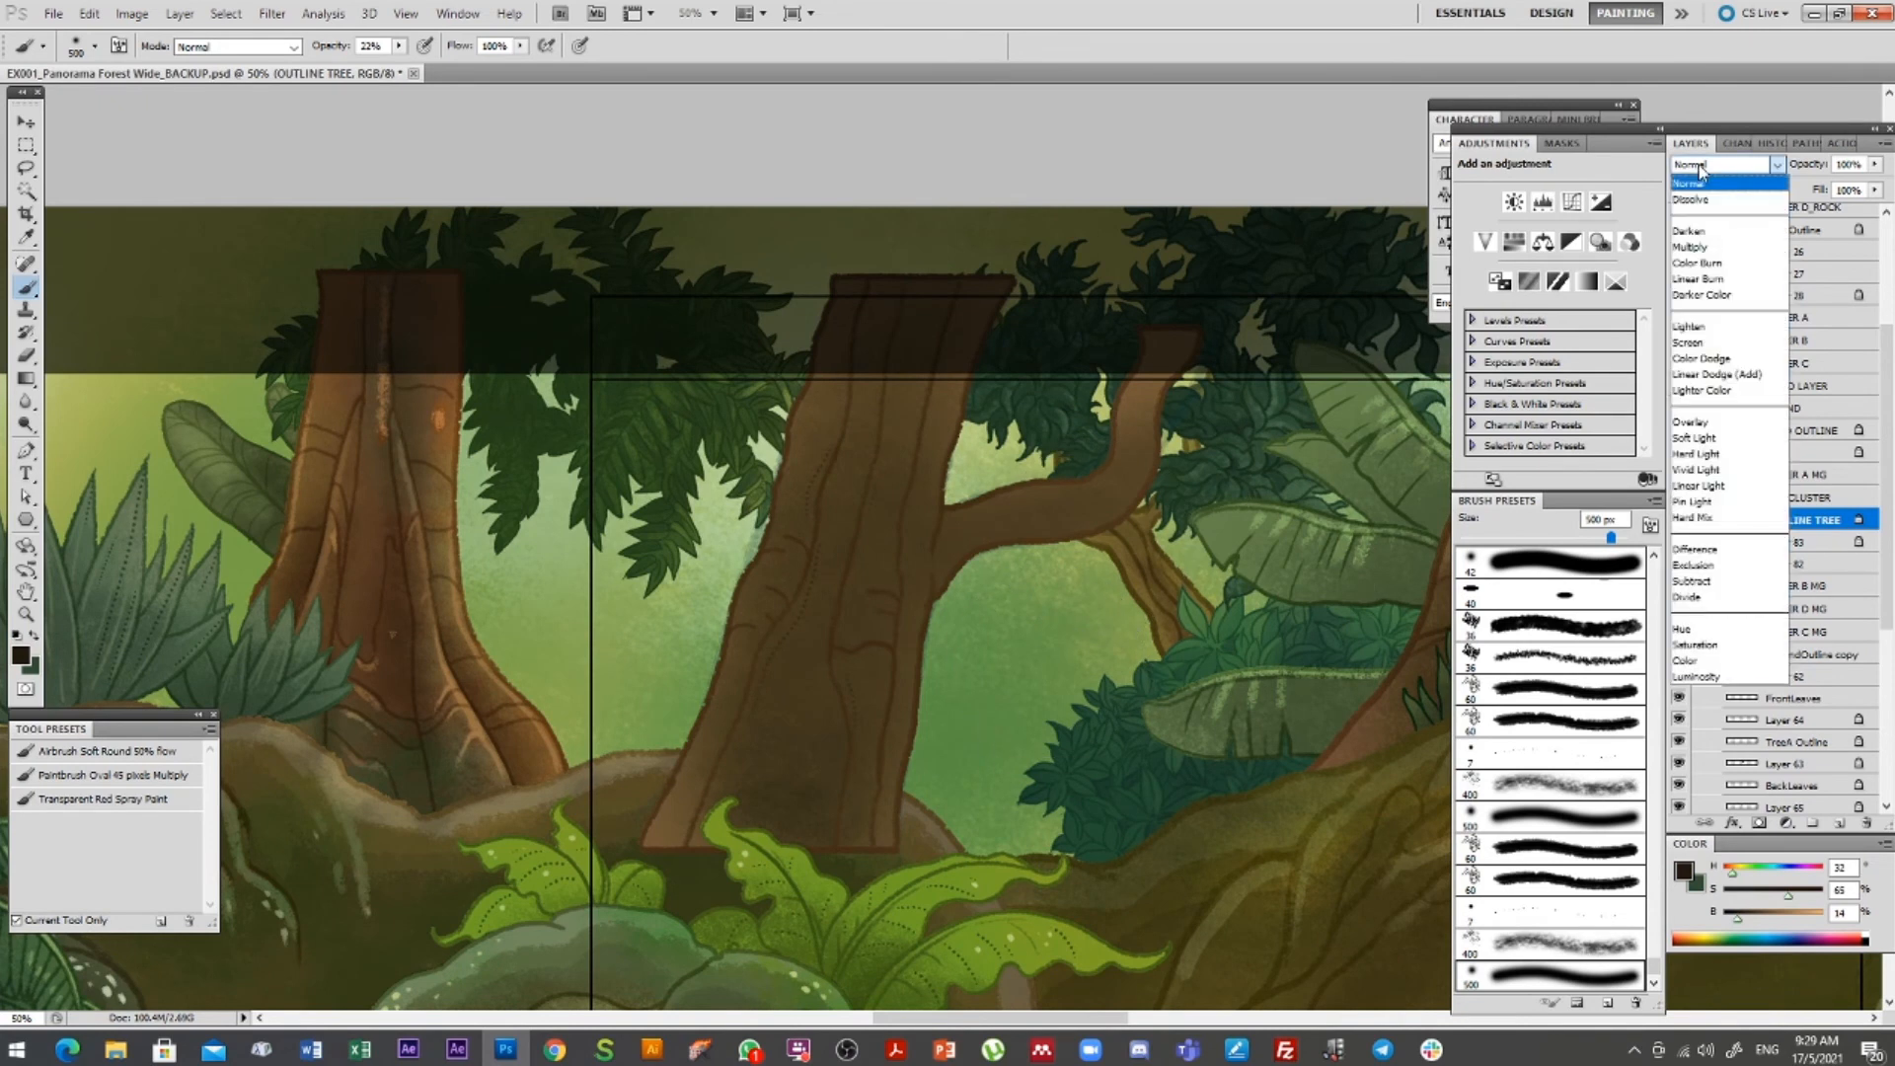
pyautogui.click(1694, 247)
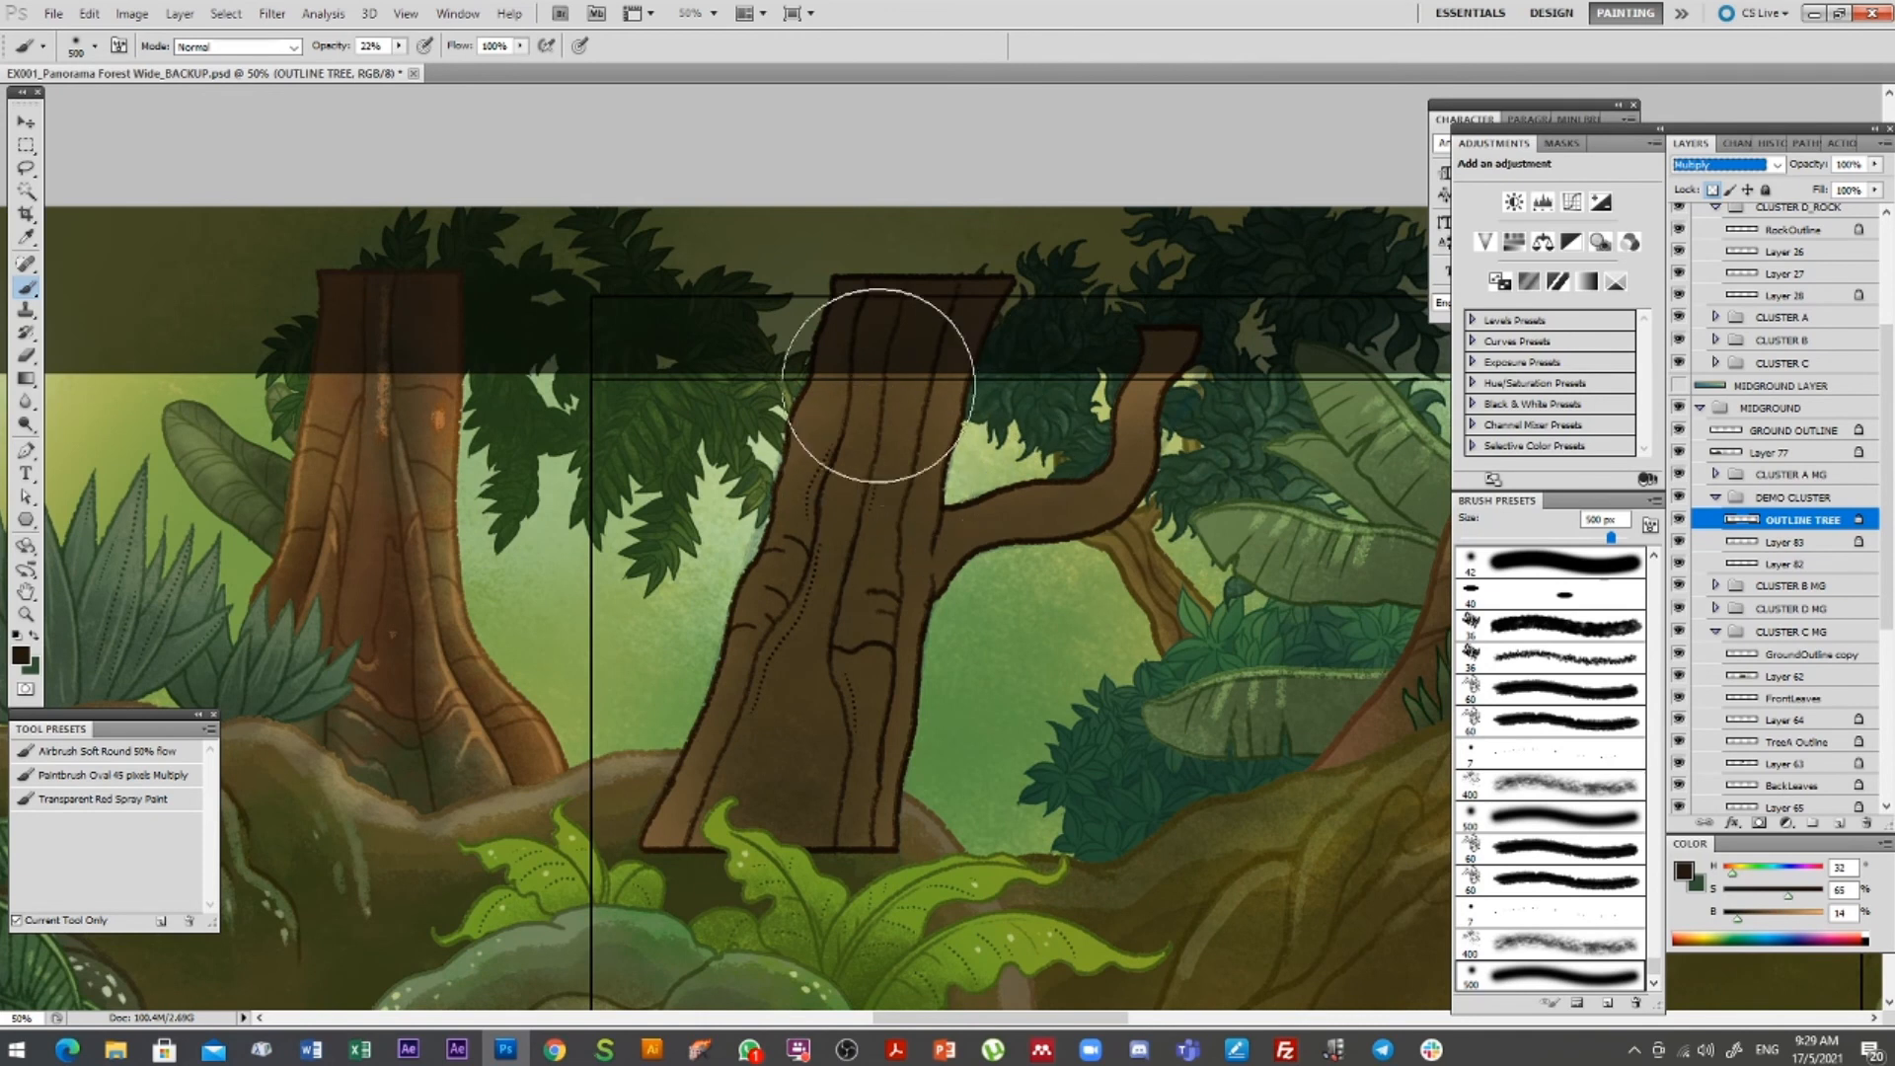
pyautogui.moveTo(1003, 553)
pyautogui.mouseDown()
pyautogui.moveTo(868, 783)
pyautogui.moveTo(825, 796)
pyautogui.moveTo(803, 677)
pyautogui.moveTo(792, 750)
pyautogui.moveTo(875, 626)
pyautogui.moveTo(826, 655)
pyautogui.moveTo(833, 626)
pyautogui.moveTo(897, 735)
pyautogui.moveTo(929, 731)
pyautogui.moveTo(868, 560)
pyautogui.moveTo(1130, 563)
pyautogui.mouseUp()
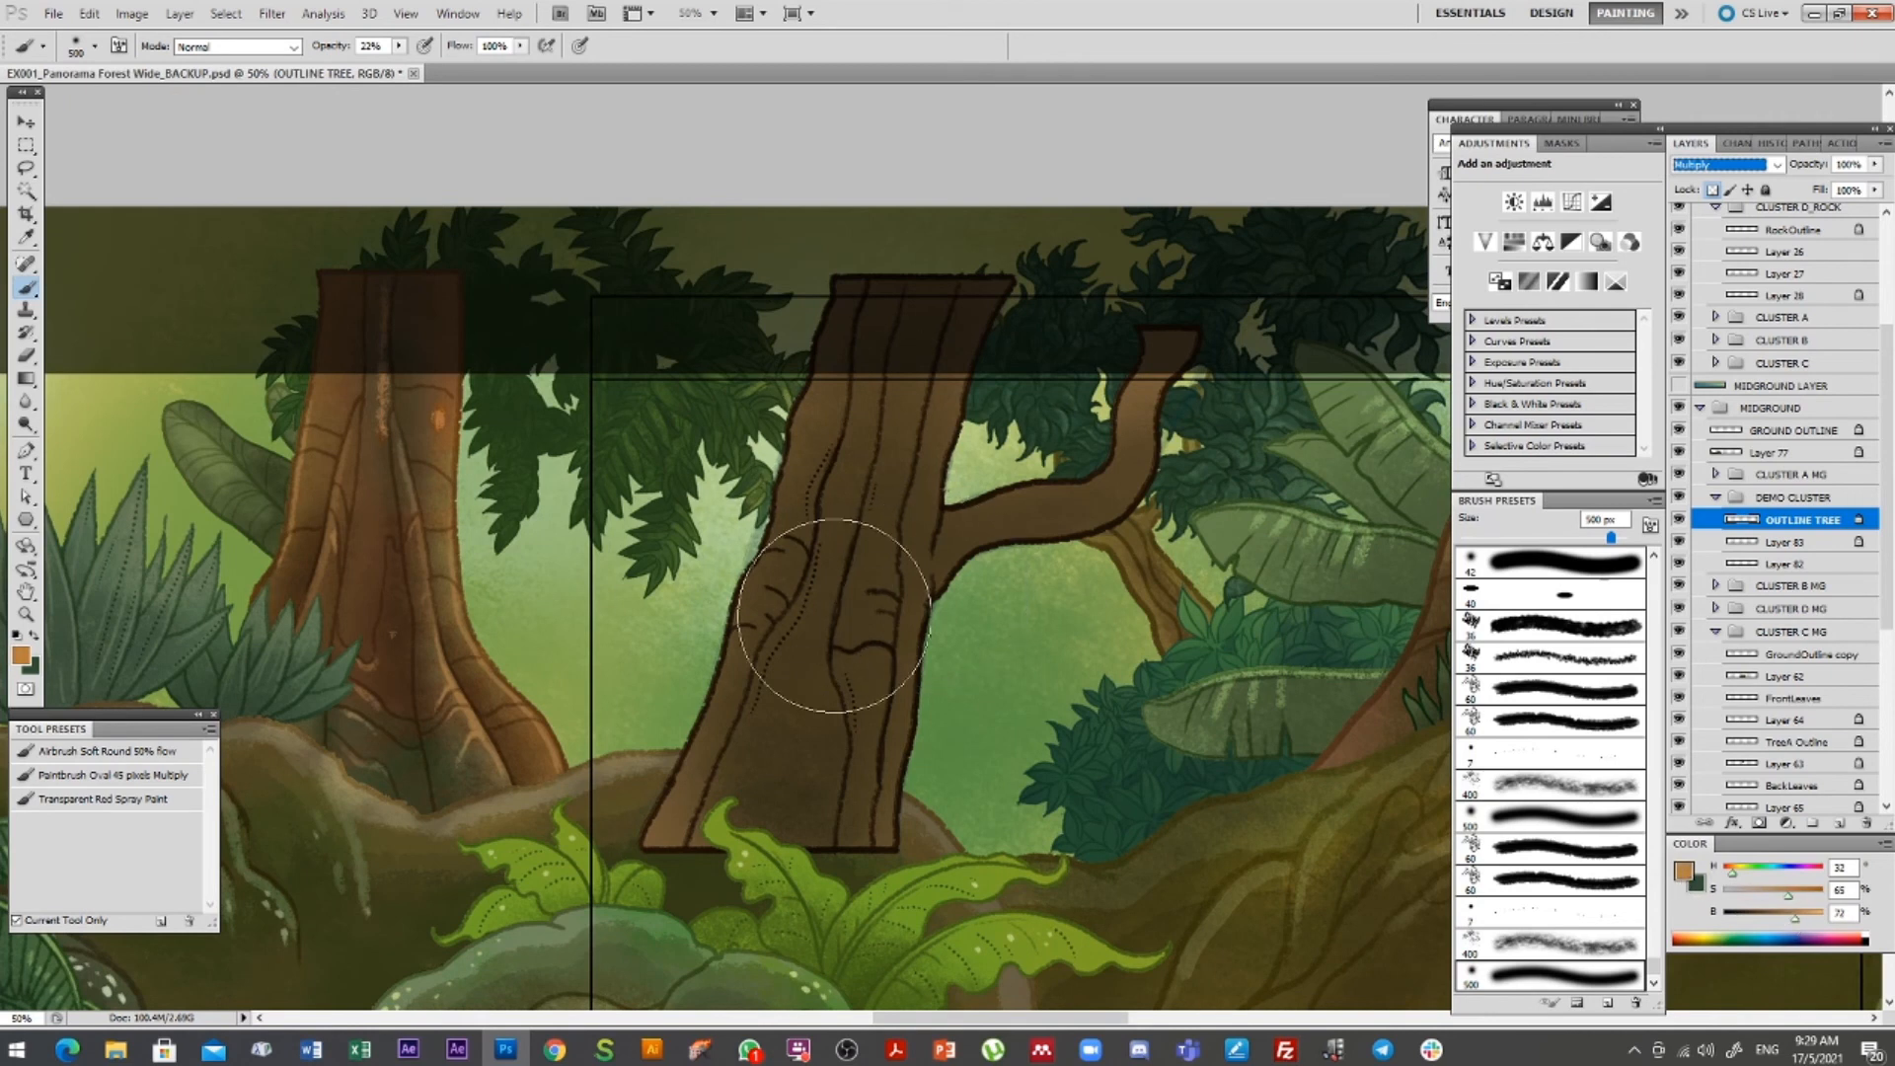
# Fill the OUTLINE TREE layer's lines with orange-brown (H 32, S 65%, B 72%) and set the layer's blend mode to Multiply
pyautogui.click(1722, 164)
pyautogui.click(1696, 176)
pyautogui.moveTo(904, 727); pyautogui.dragTo(898, 642)
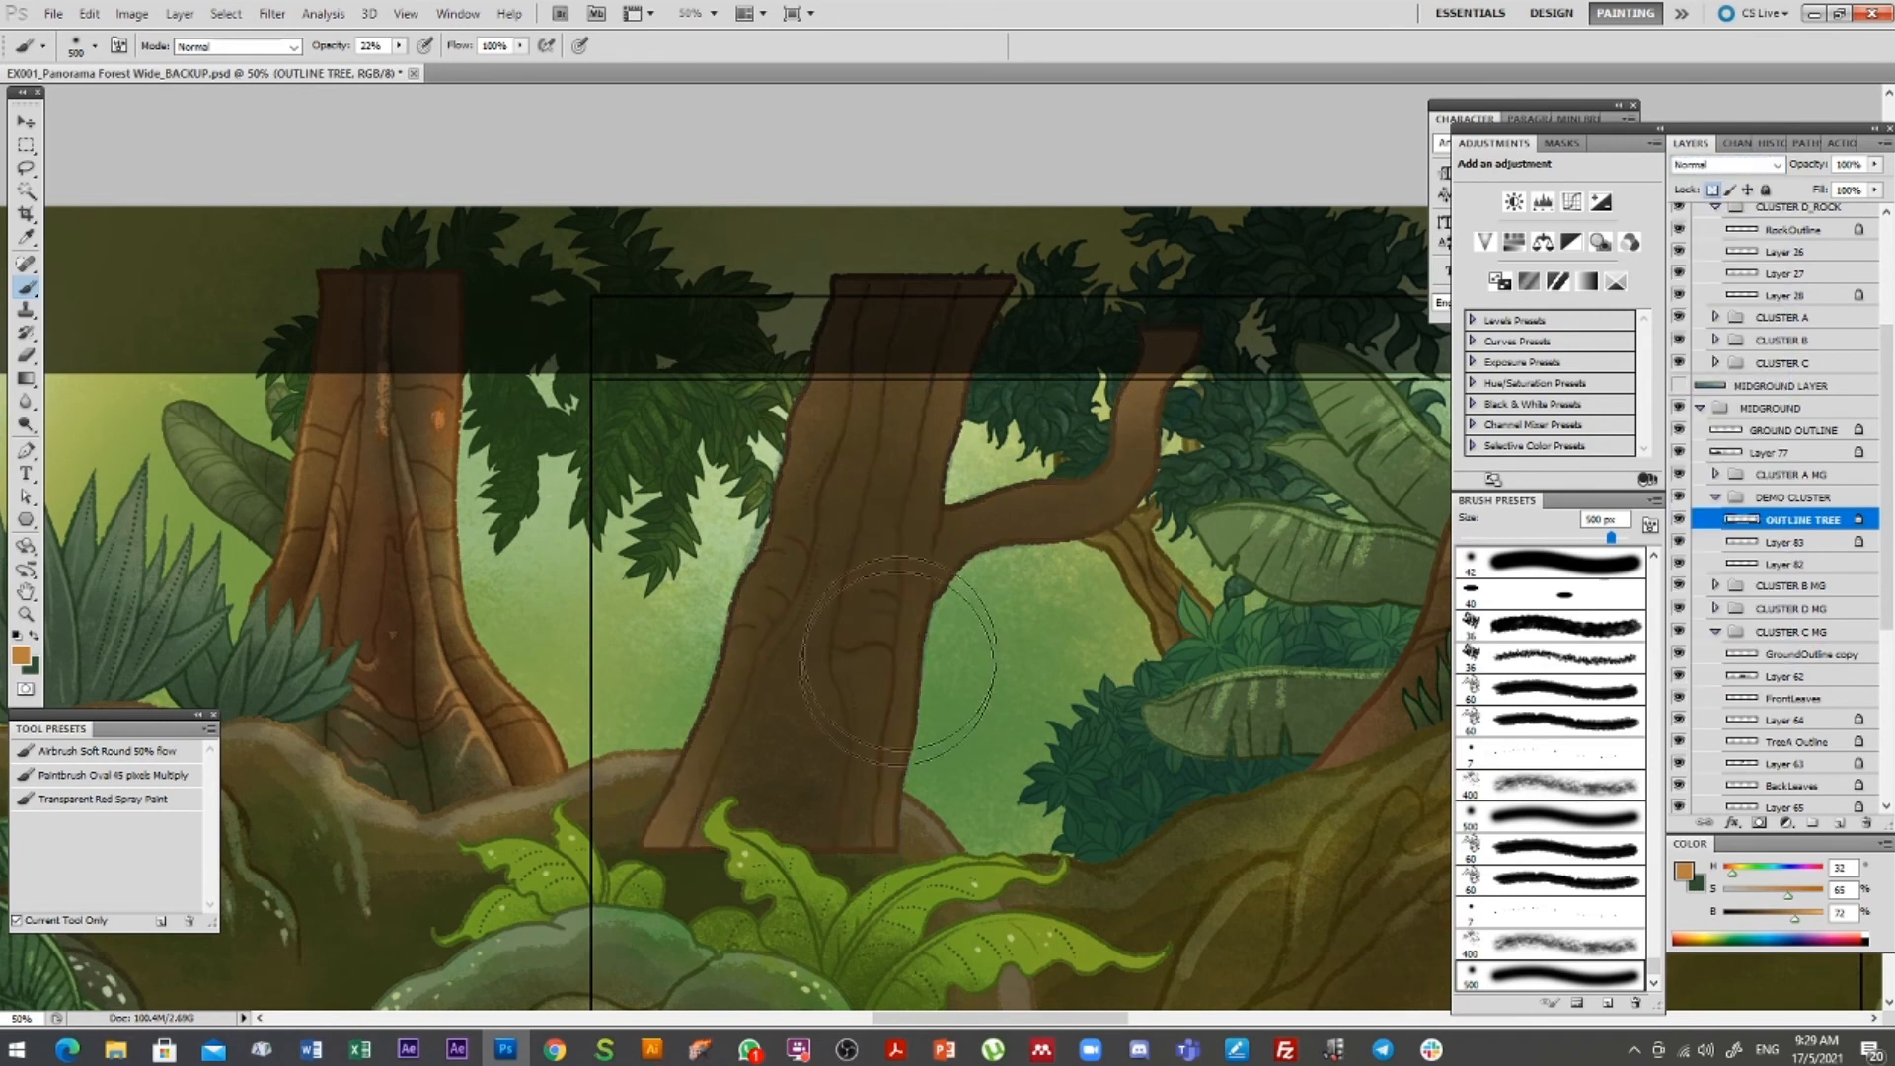
pyautogui.hotkey('alt', 'BackSpace')
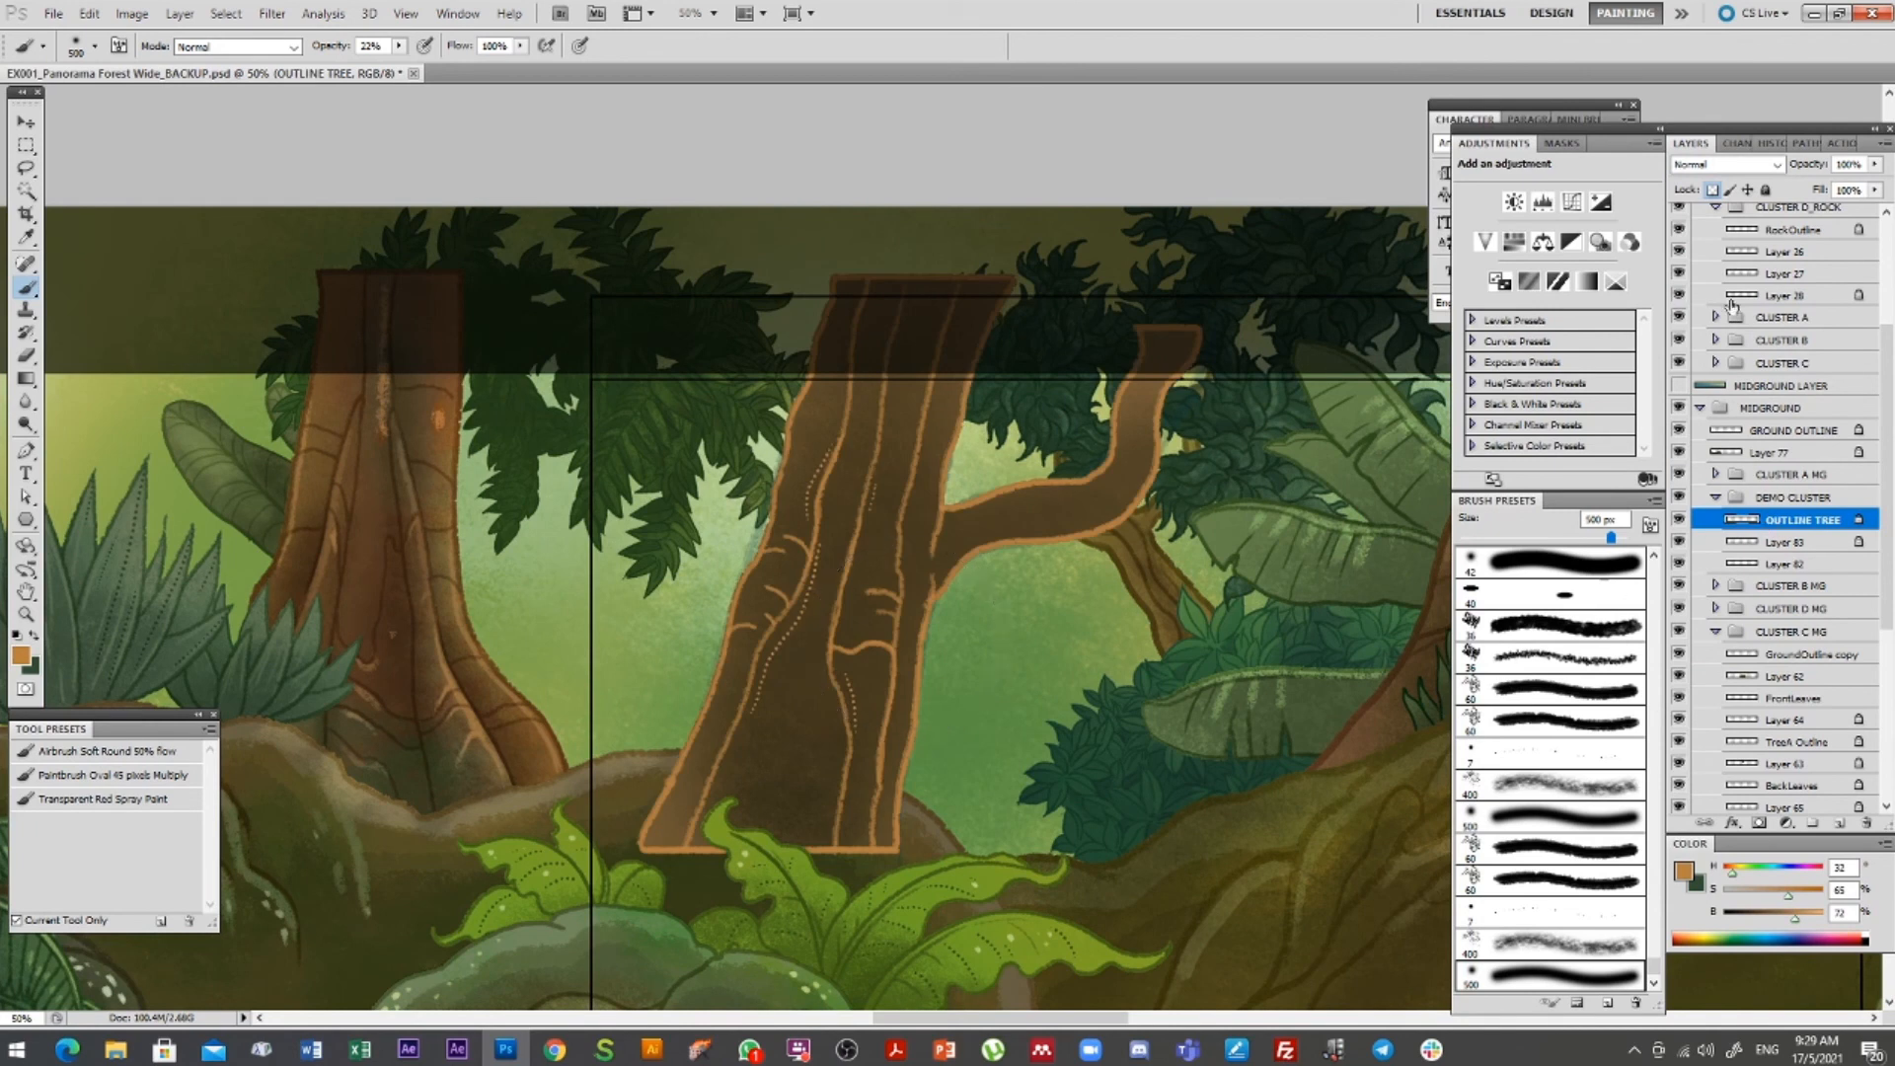
pyautogui.click(1709, 166)
pyautogui.click(1703, 256)
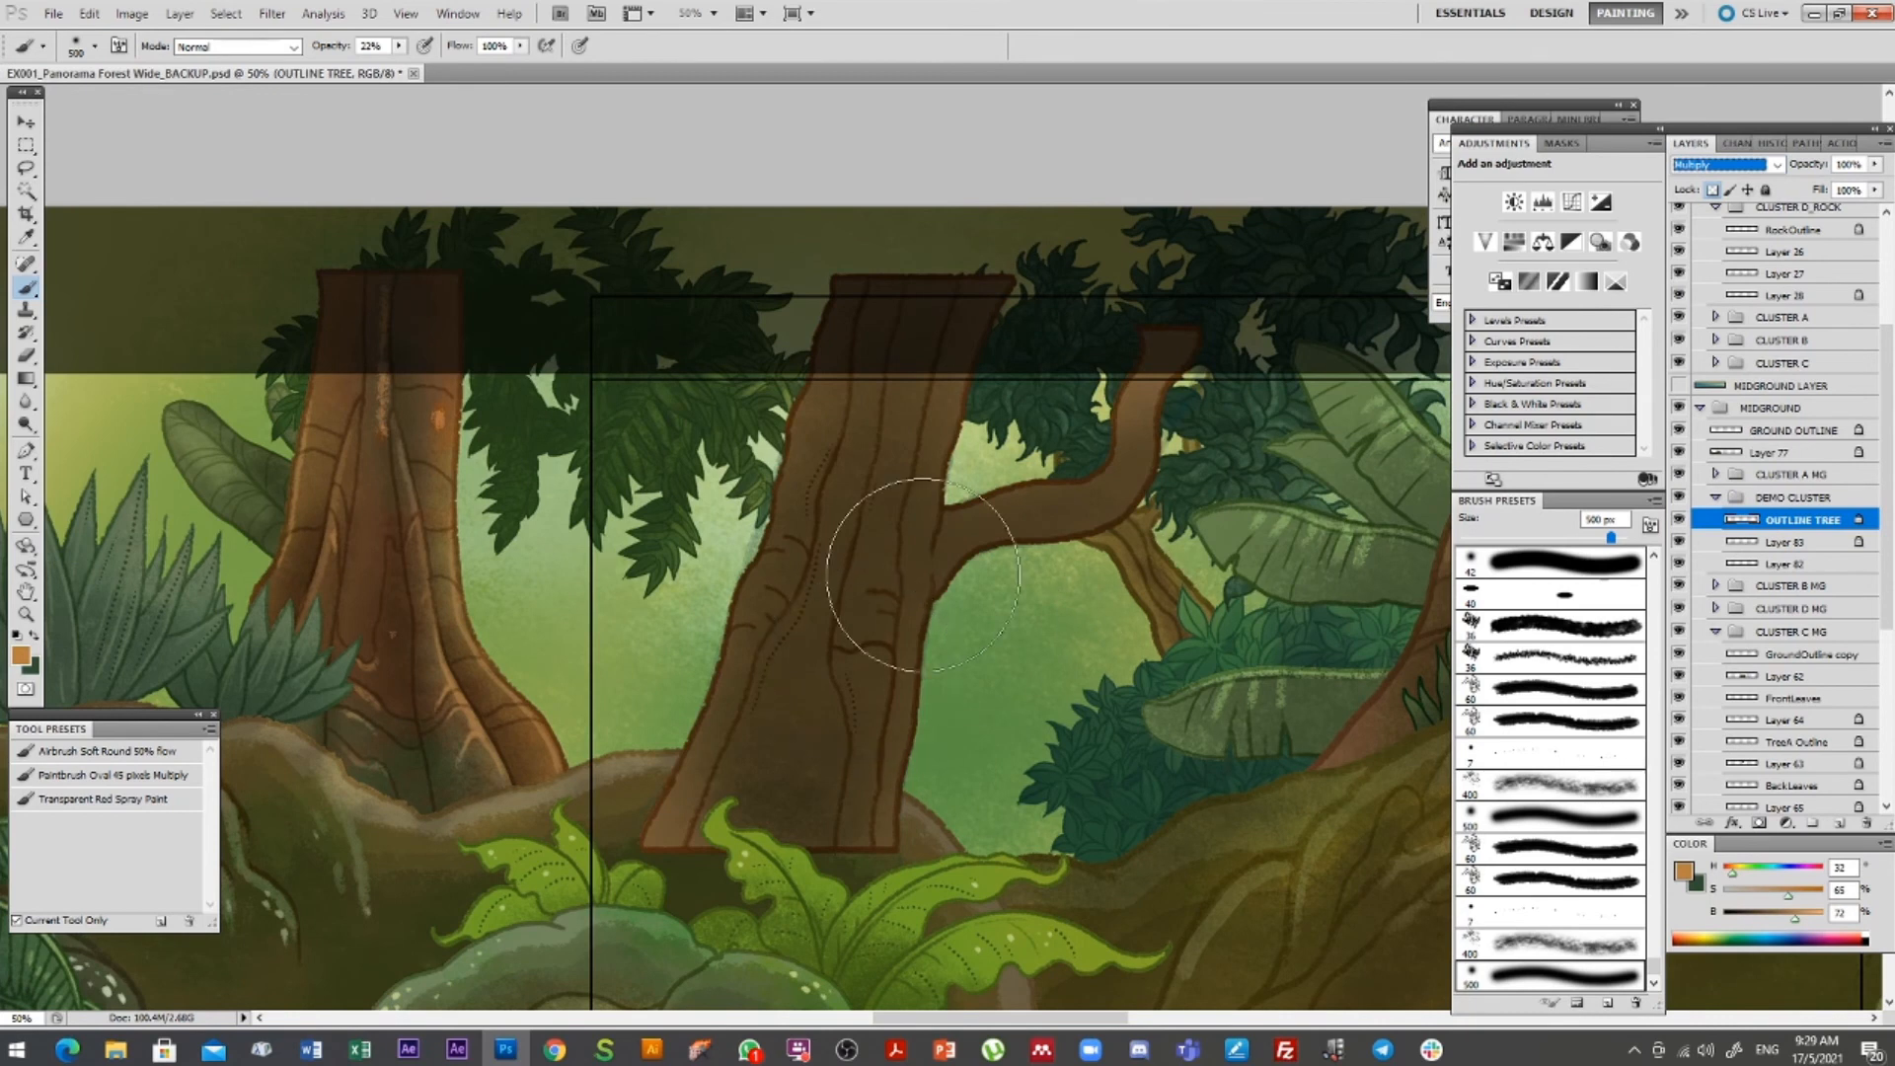
# Rename Layer 83 as COLOUR BASE and deepen the trunk's shading with a dark brown at 16% brightness
pyautogui.doubleClick(1784, 543)
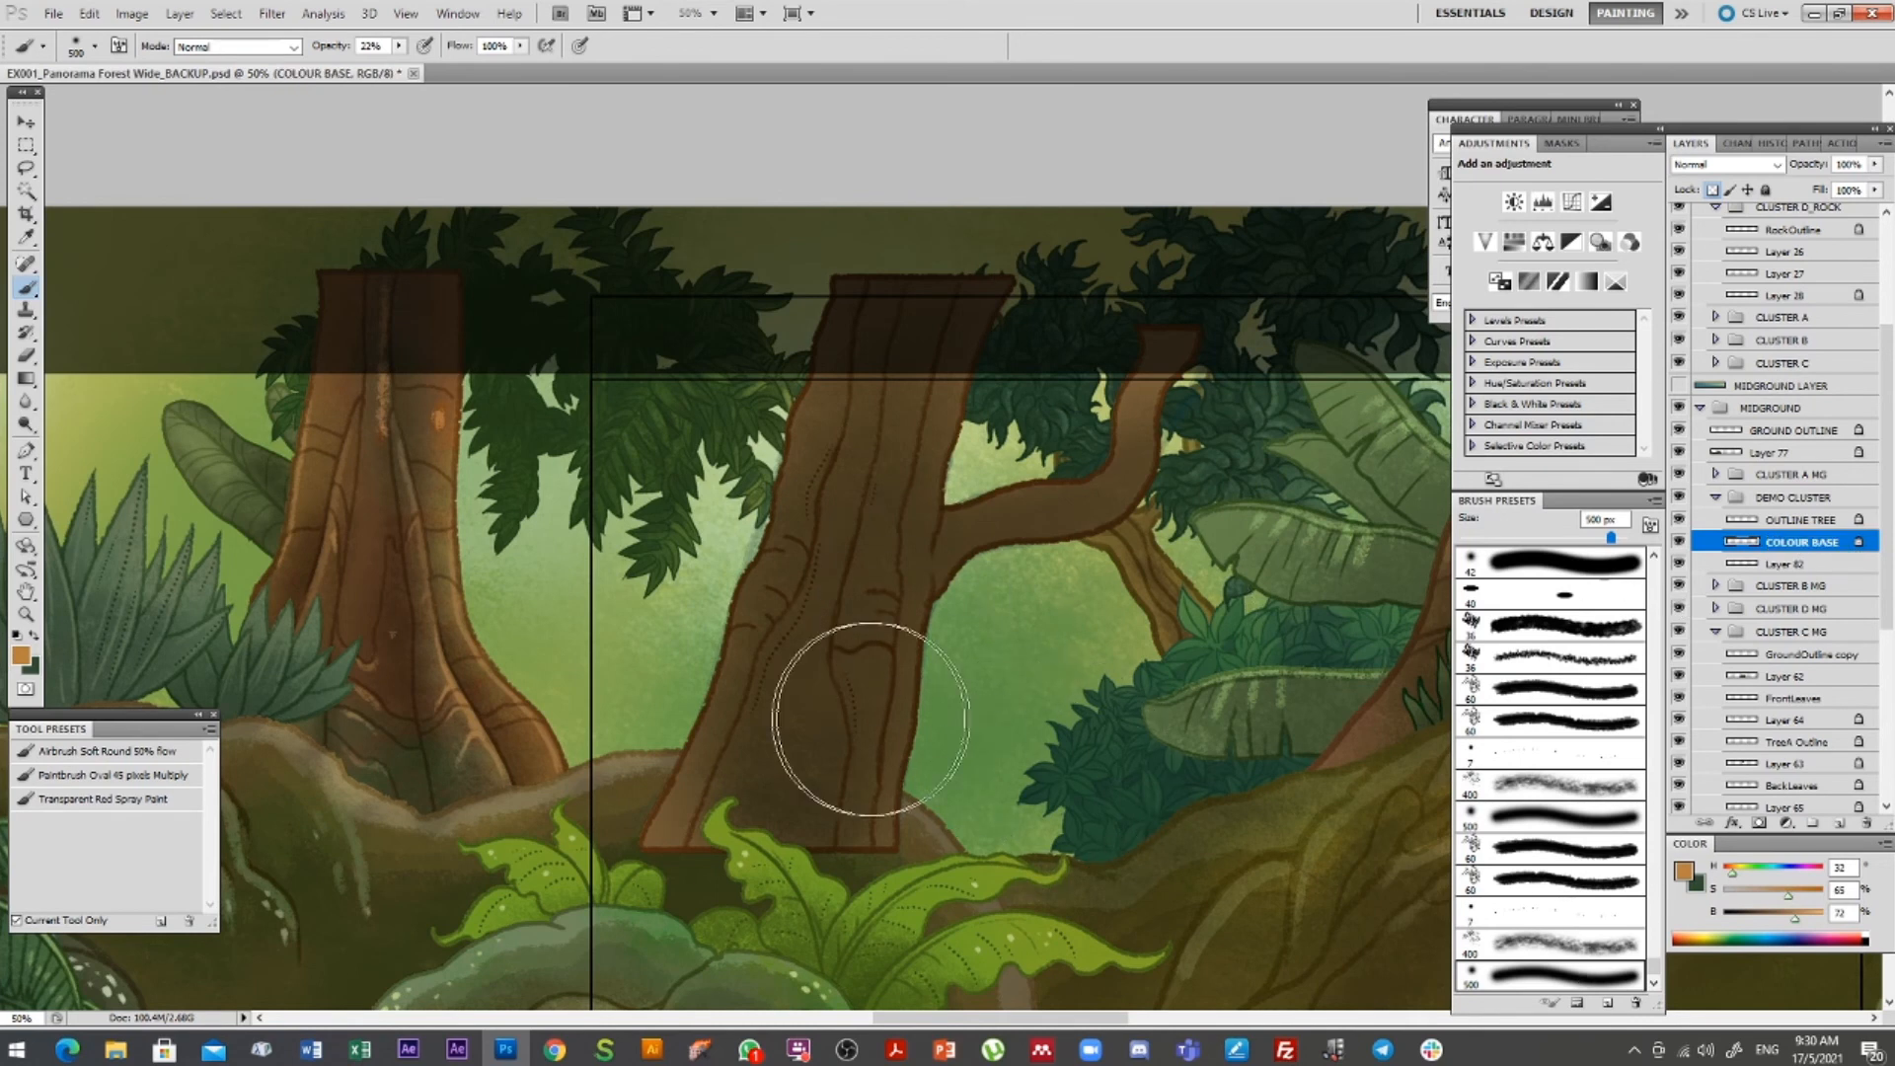
pyautogui.keyDown('alt'); pyautogui.click(1357, 849); pyautogui.keyUp('alt')
pyautogui.moveTo(1748, 925); pyautogui.dragTo(1739, 921)
pyautogui.moveTo(809, 711)
pyautogui.mouseDown()
pyautogui.moveTo(847, 687)
pyautogui.moveTo(879, 720)
pyautogui.moveTo(928, 729)
pyautogui.moveTo(887, 724)
pyautogui.moveTo(888, 681)
pyautogui.moveTo(681, 671)
pyautogui.moveTo(740, 671)
pyautogui.moveTo(801, 736)
pyautogui.mouseUp()
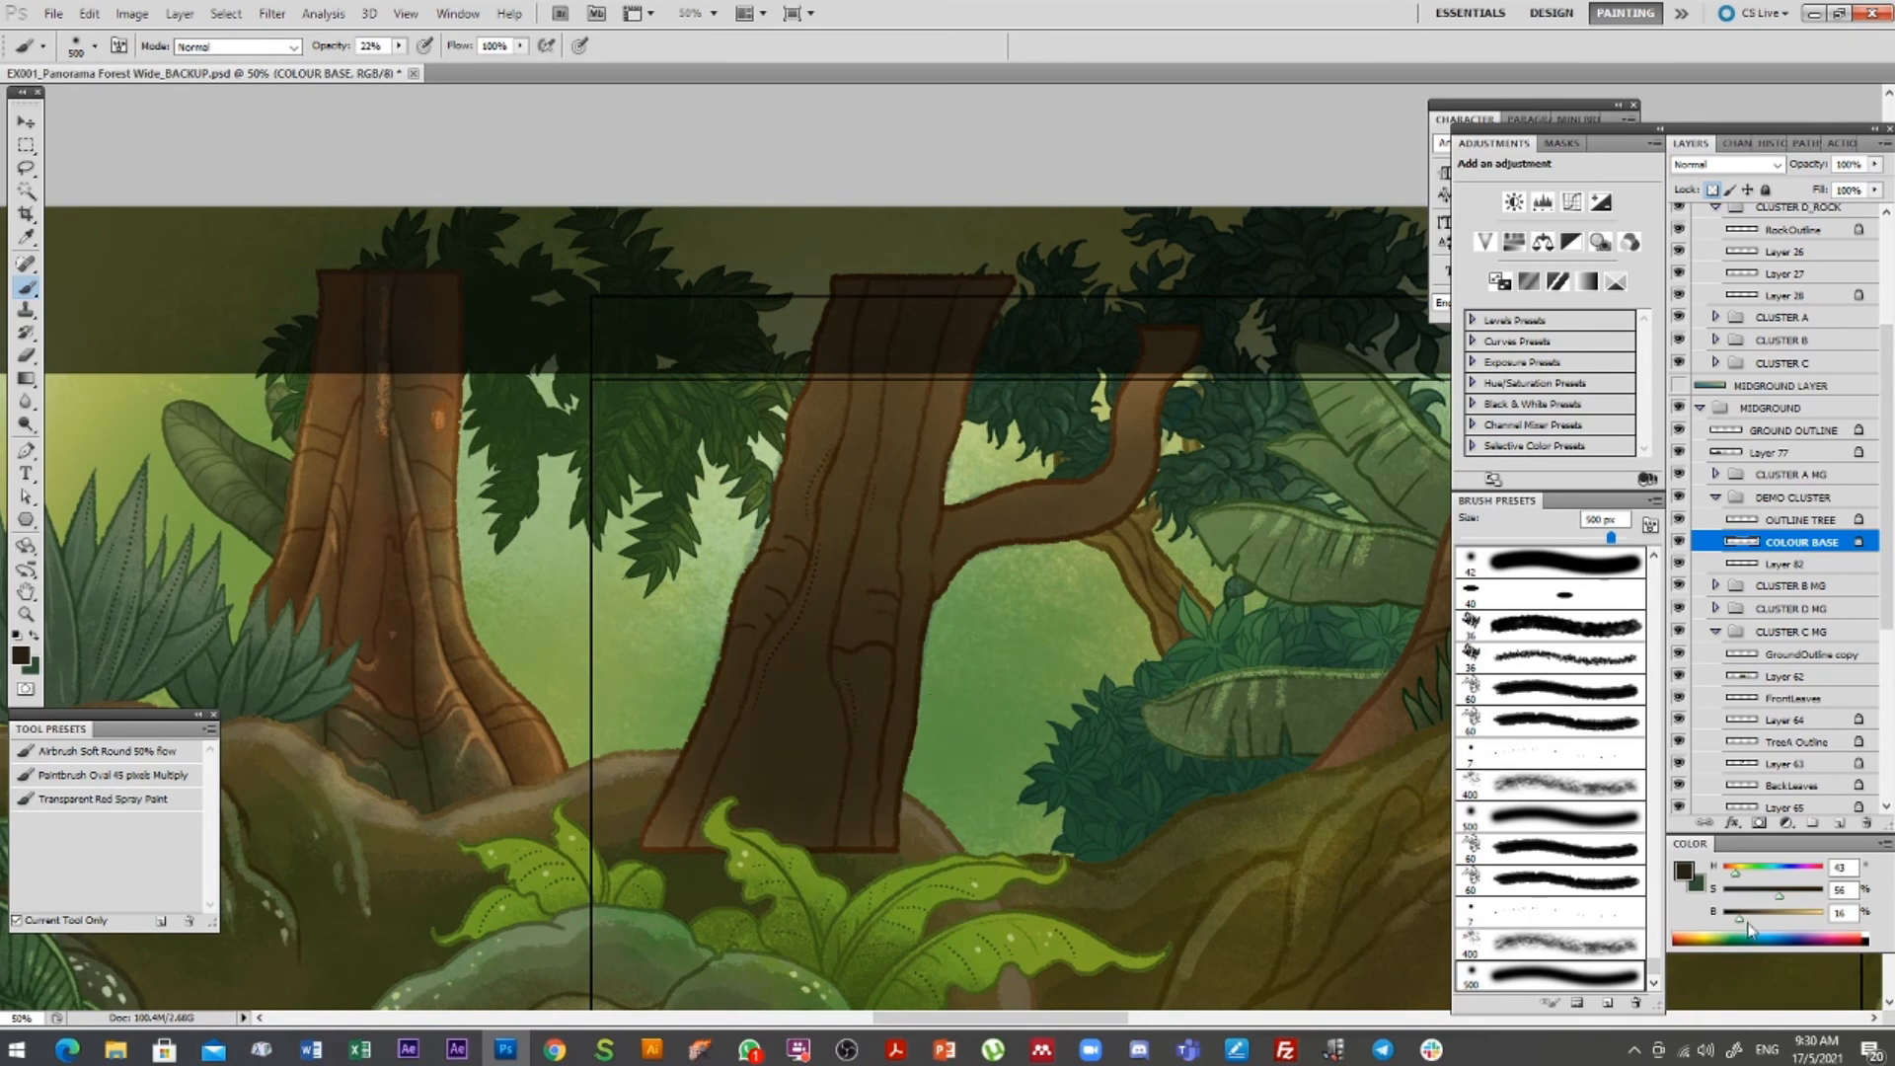
# Paint a warm tan highlight at 71% brightness along the trunk's left edge with the round brush at 175 px
pyautogui.keyDown('alt'); pyautogui.click(846, 426); pyautogui.keyUp('alt')
pyautogui.press('[')
pyautogui.press('[')
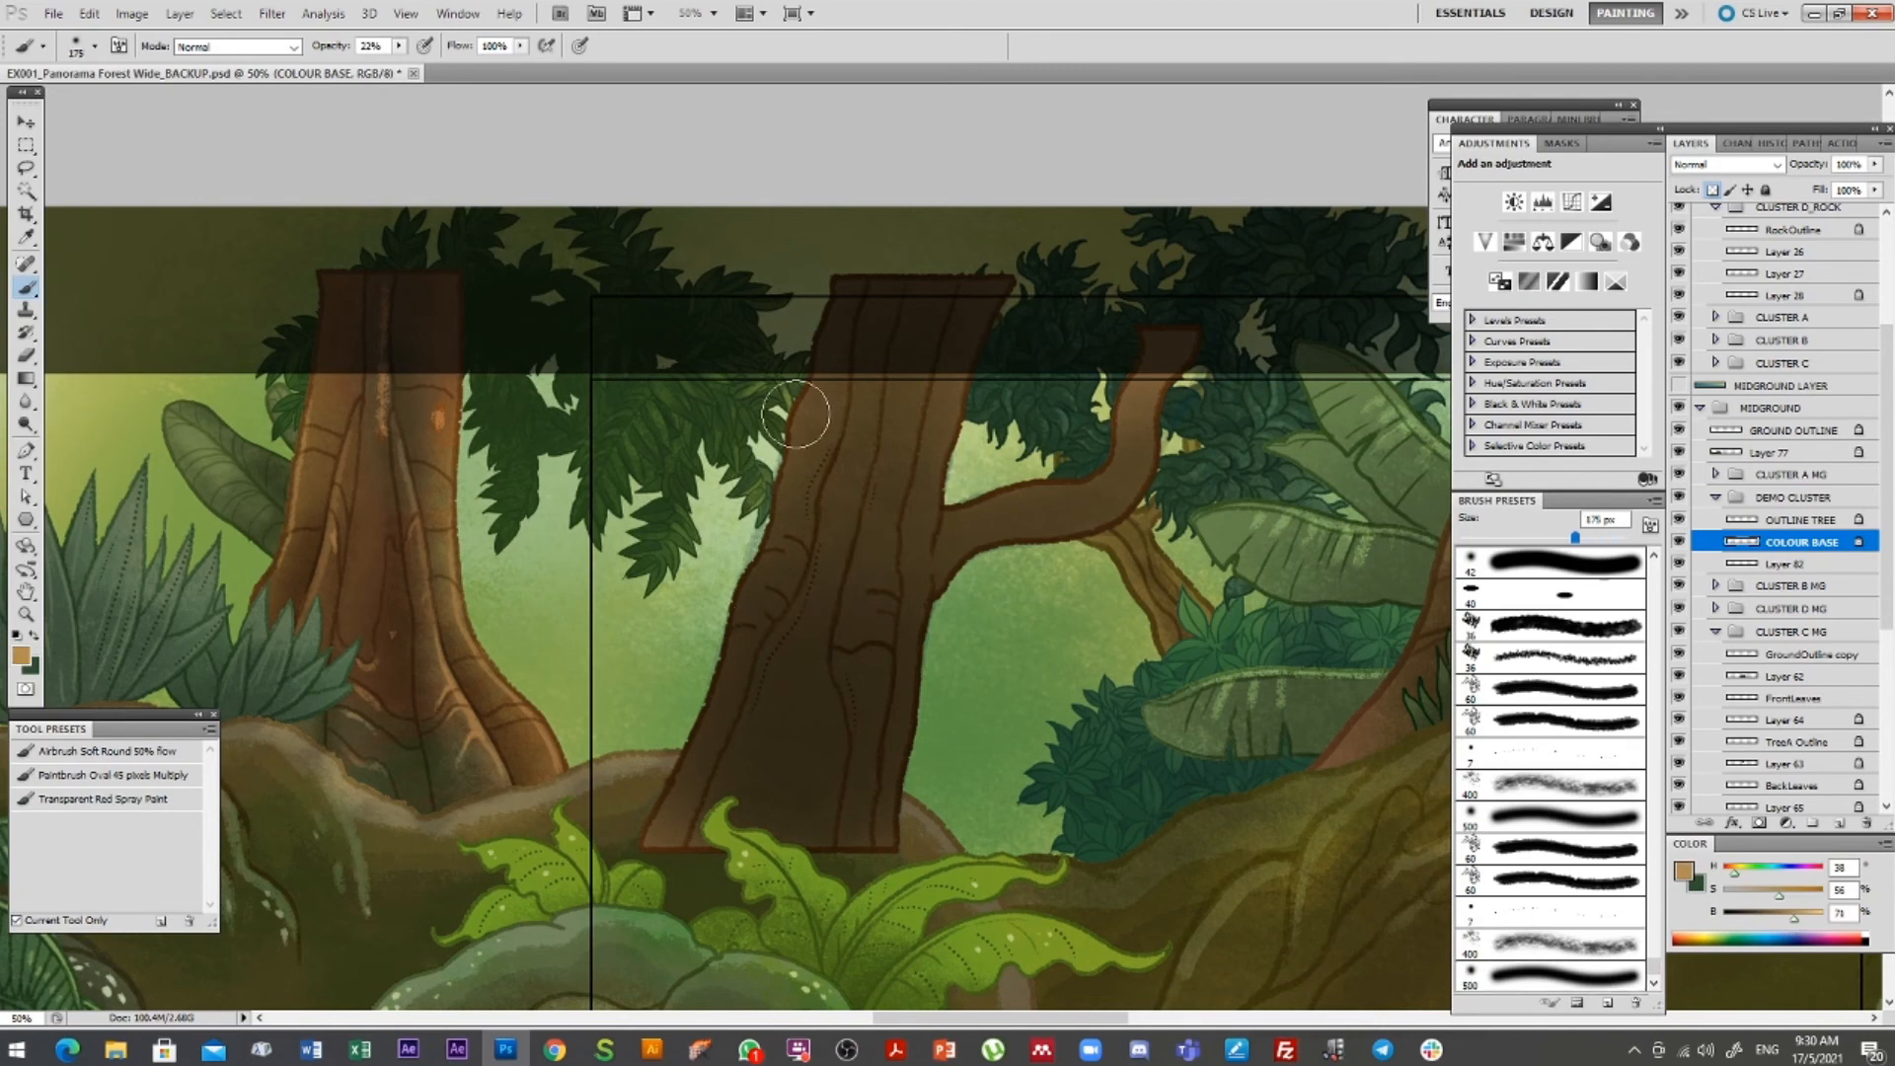
pyautogui.moveTo(776, 503); pyautogui.dragTo(785, 504)
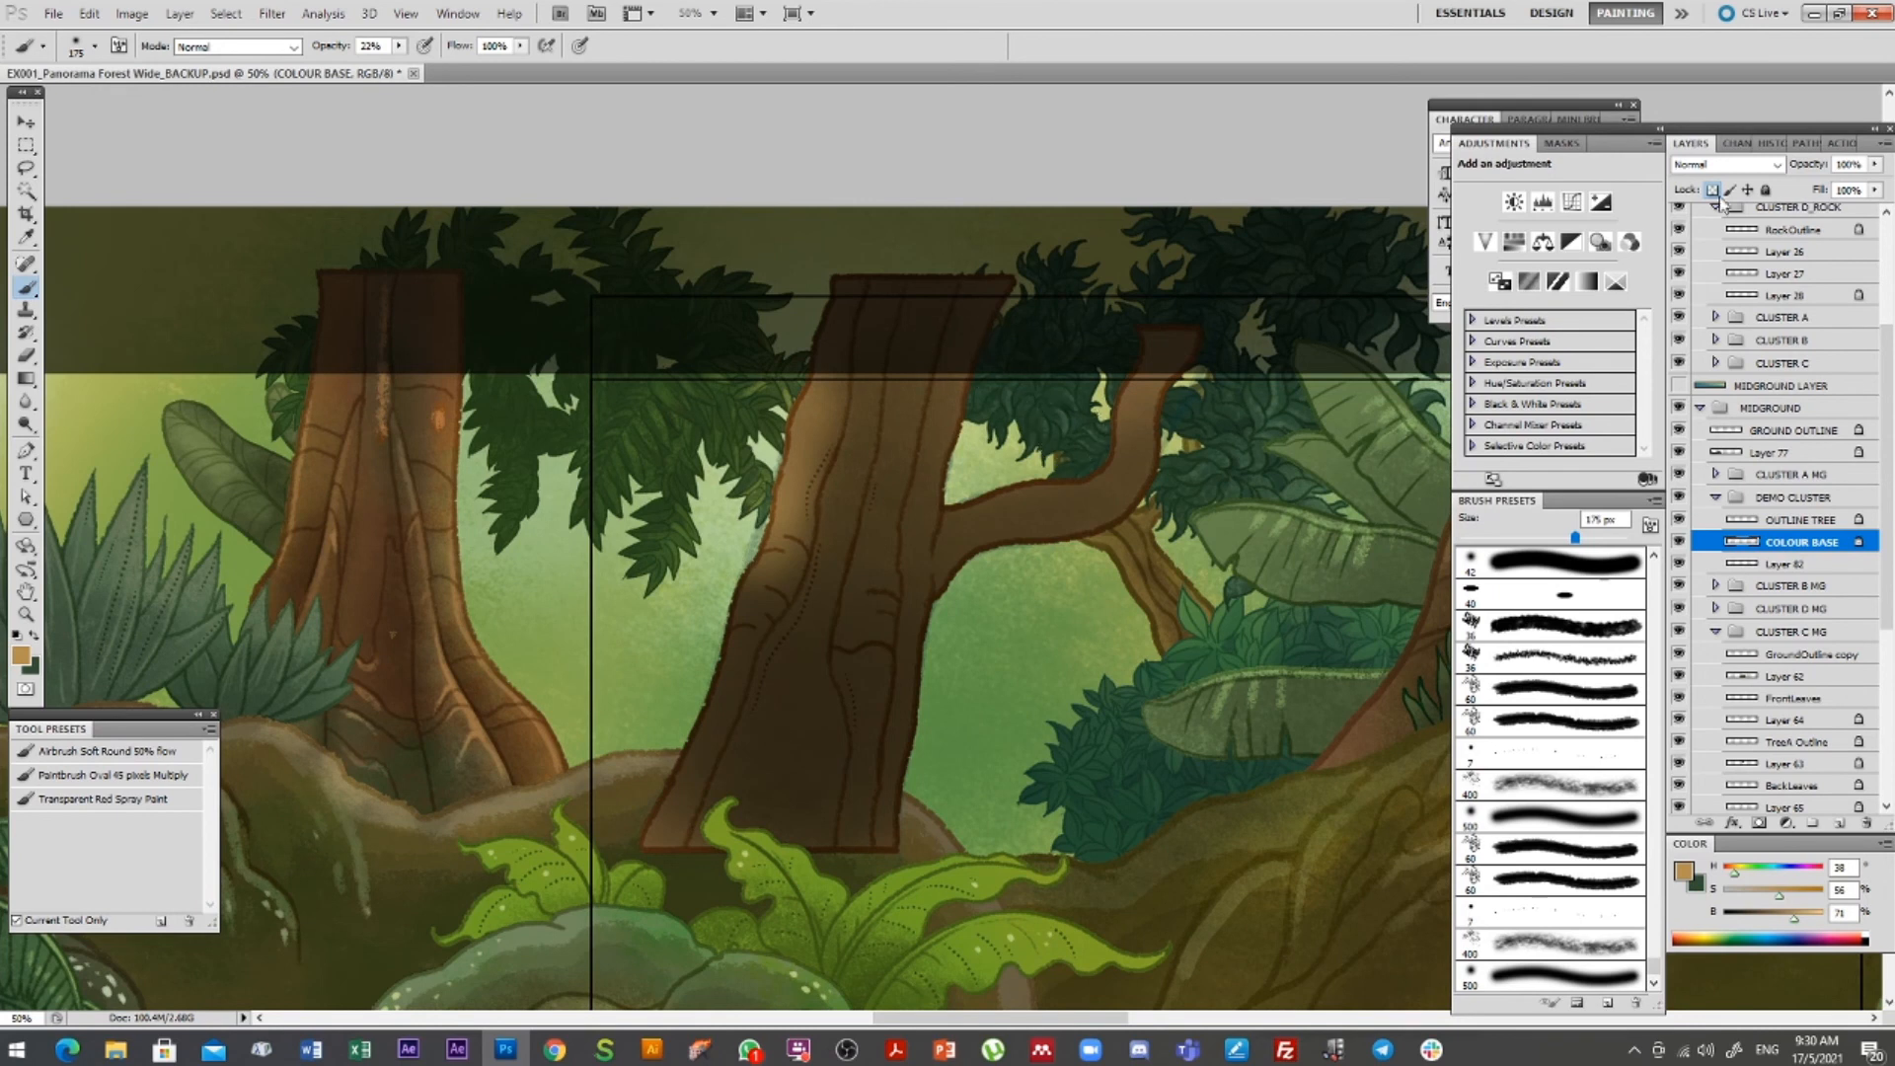
pyautogui.click(1796, 523)
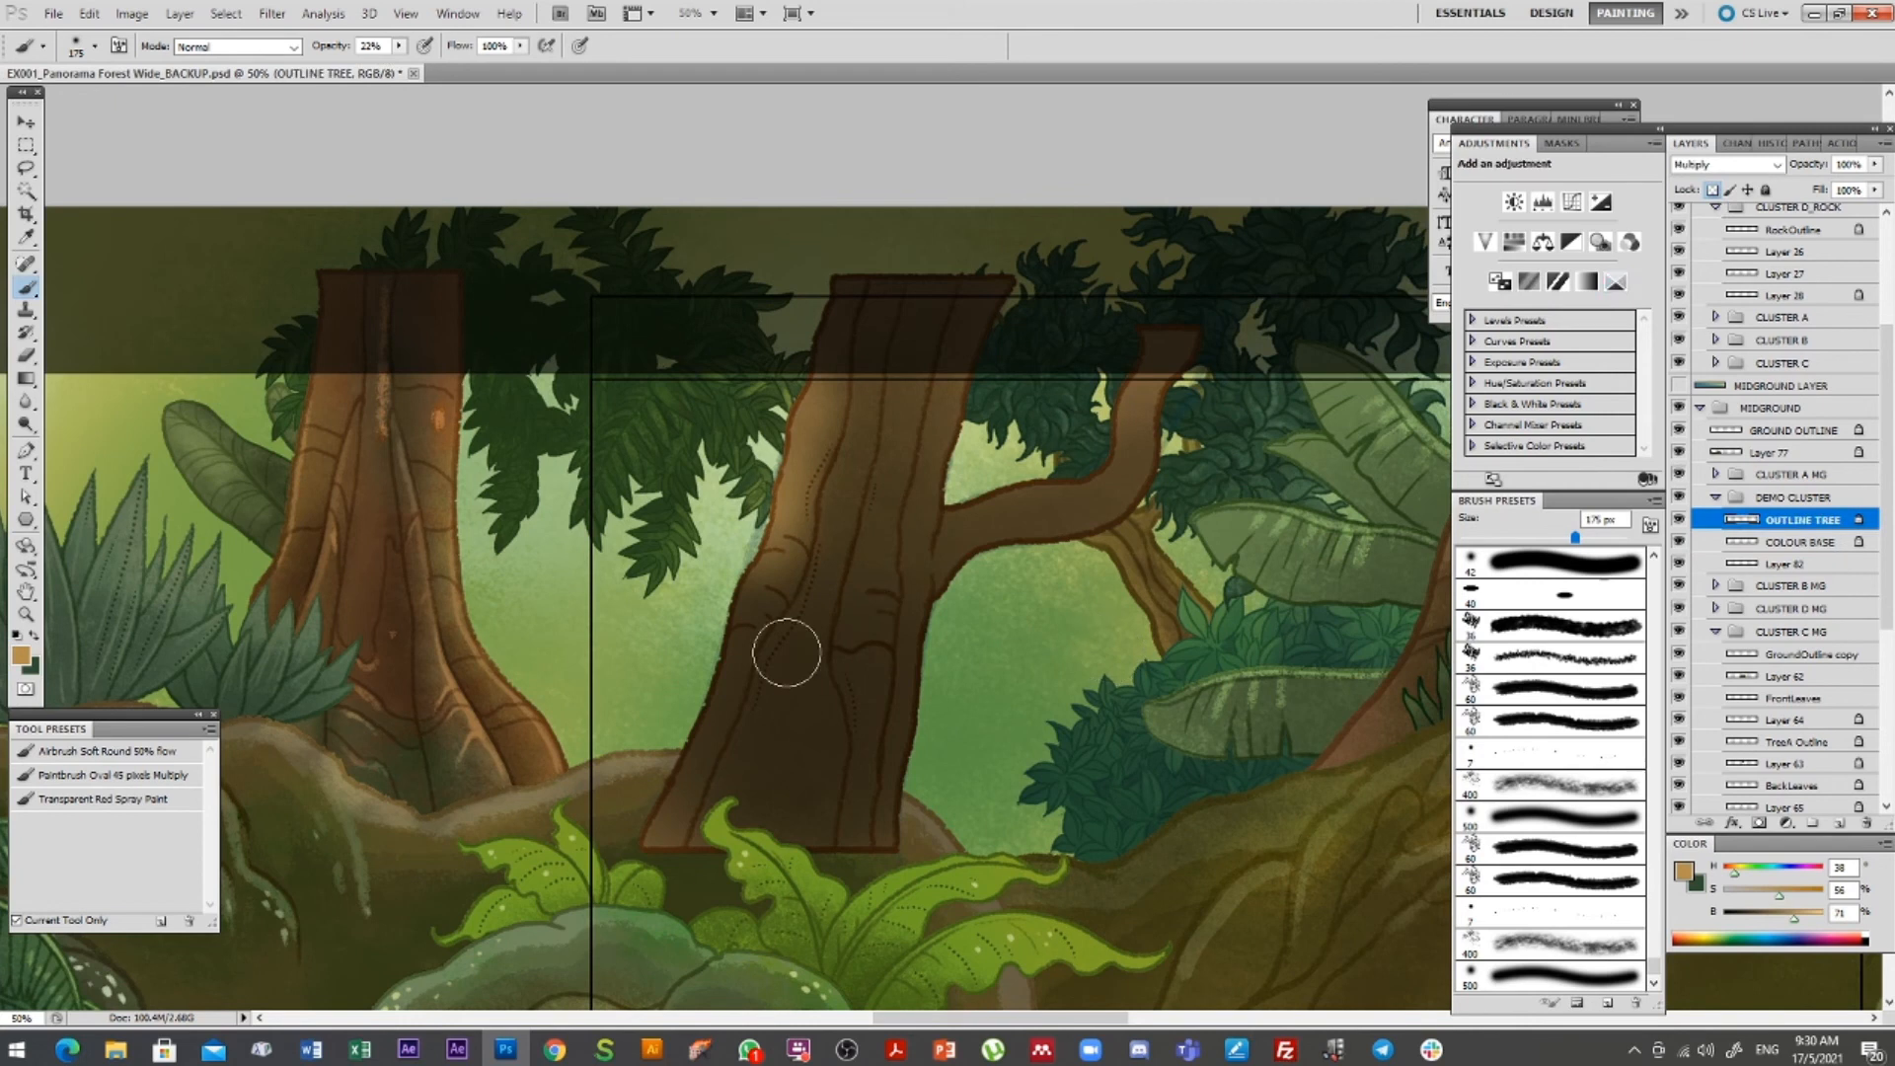
pyautogui.moveTo(1318, 889); pyautogui.dragTo(816, 550)
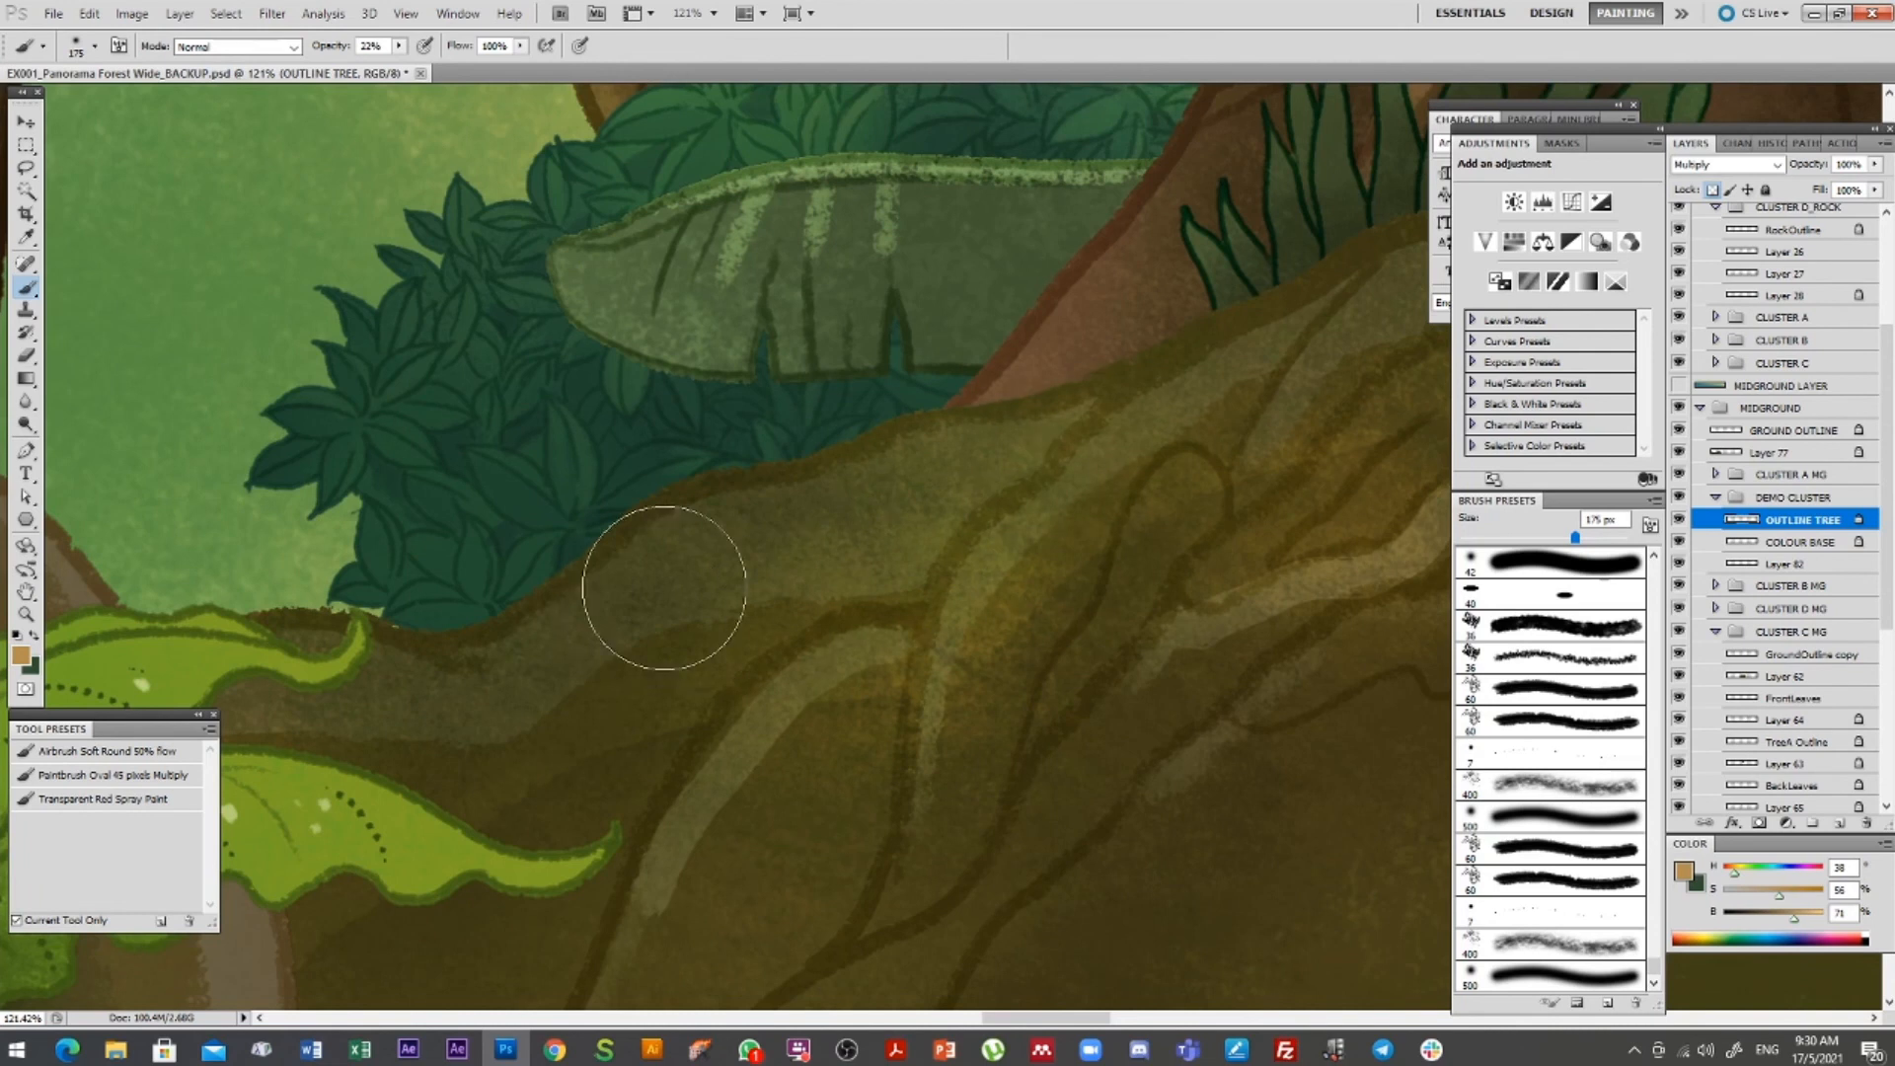
pyautogui.keyDown('alt'); pyautogui.click(839, 732); pyautogui.keyUp('alt')
pyautogui.keyDown('alt'); pyautogui.click(840, 732); pyautogui.keyUp('alt')
pyautogui.moveTo(494, 646); pyautogui.dragTo(1020, 861)
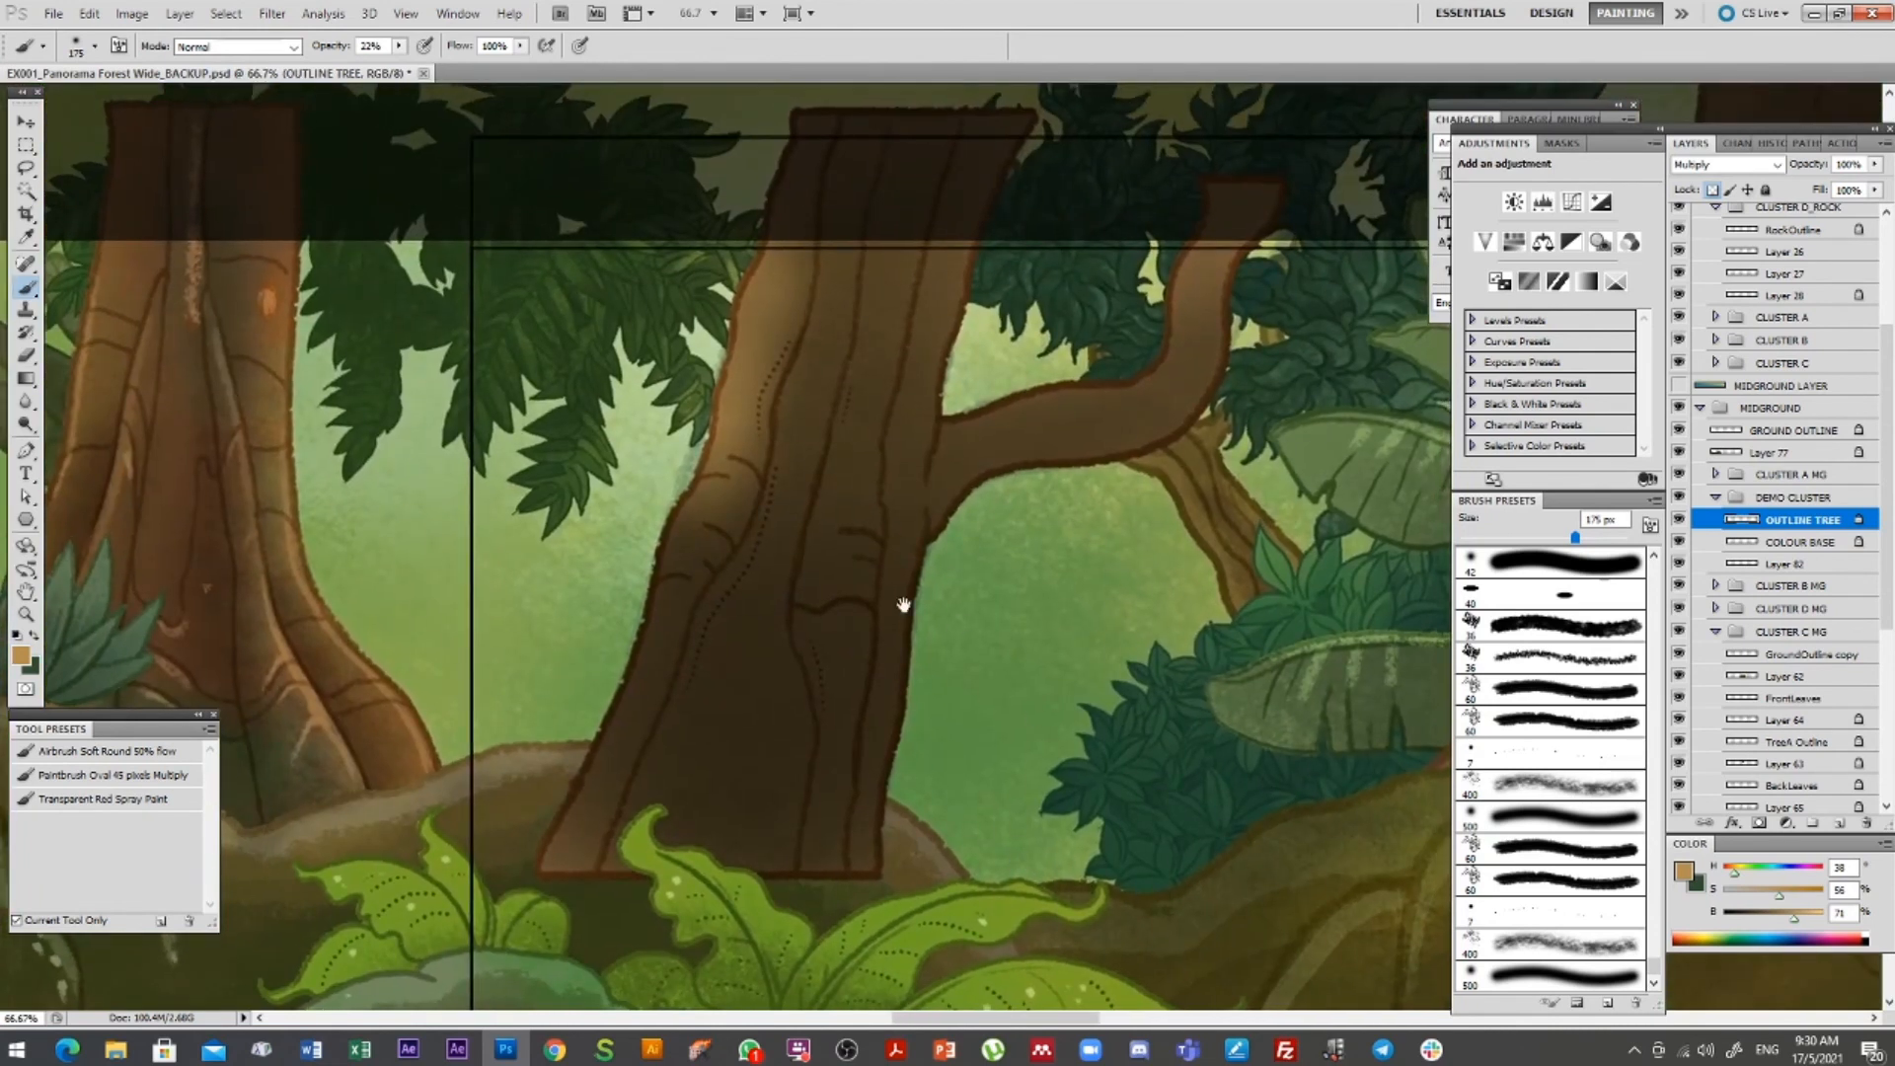
pyautogui.moveTo(798, 565); pyautogui.dragTo(793, 607)
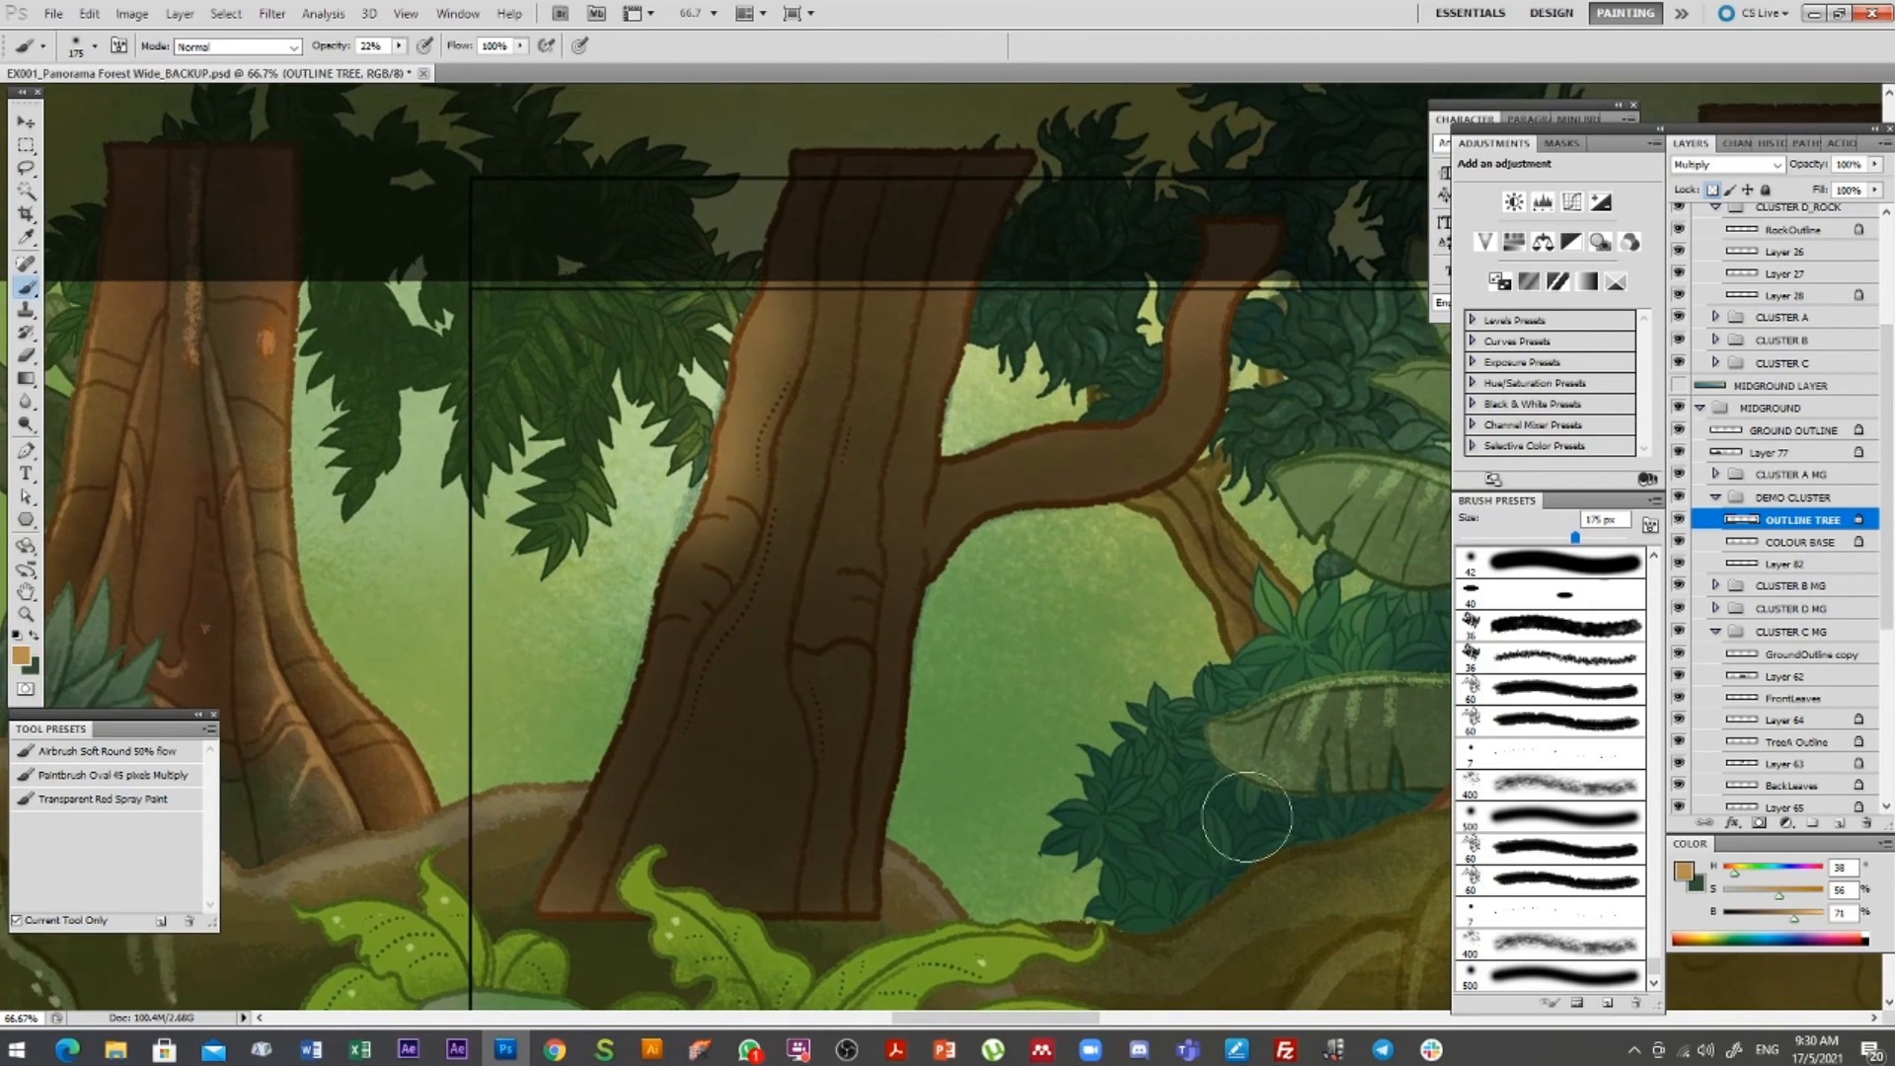
# Soften the trunk's left highlight on the COLOUR BASE layer with a 175 px spatter brush in a sampled dark brown
pyautogui.click(1565, 949)
pyautogui.press('[')
pyautogui.press('[')
pyautogui.press('[')
pyautogui.press('[')
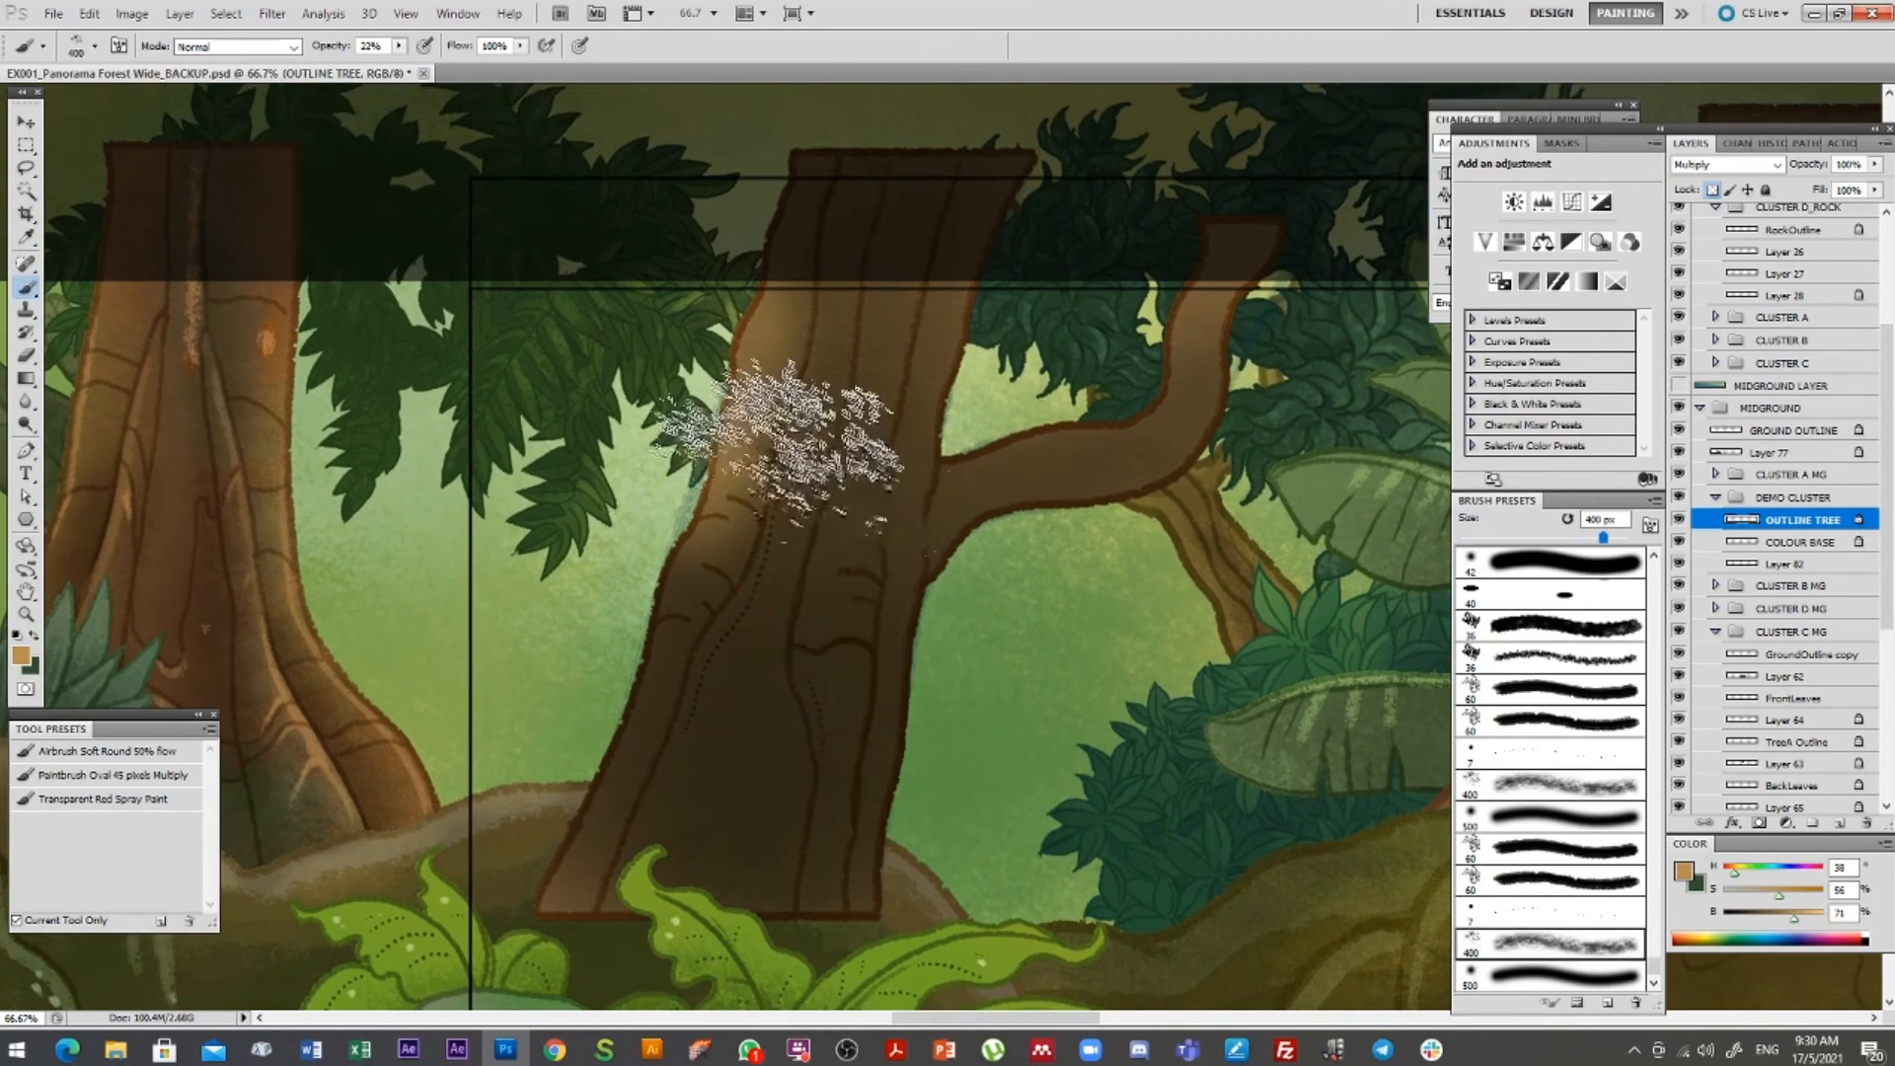
pyautogui.keyDown('alt'); pyautogui.click(847, 382); pyautogui.keyUp('alt')
pyautogui.press('alt')
pyautogui.click(1772, 542)
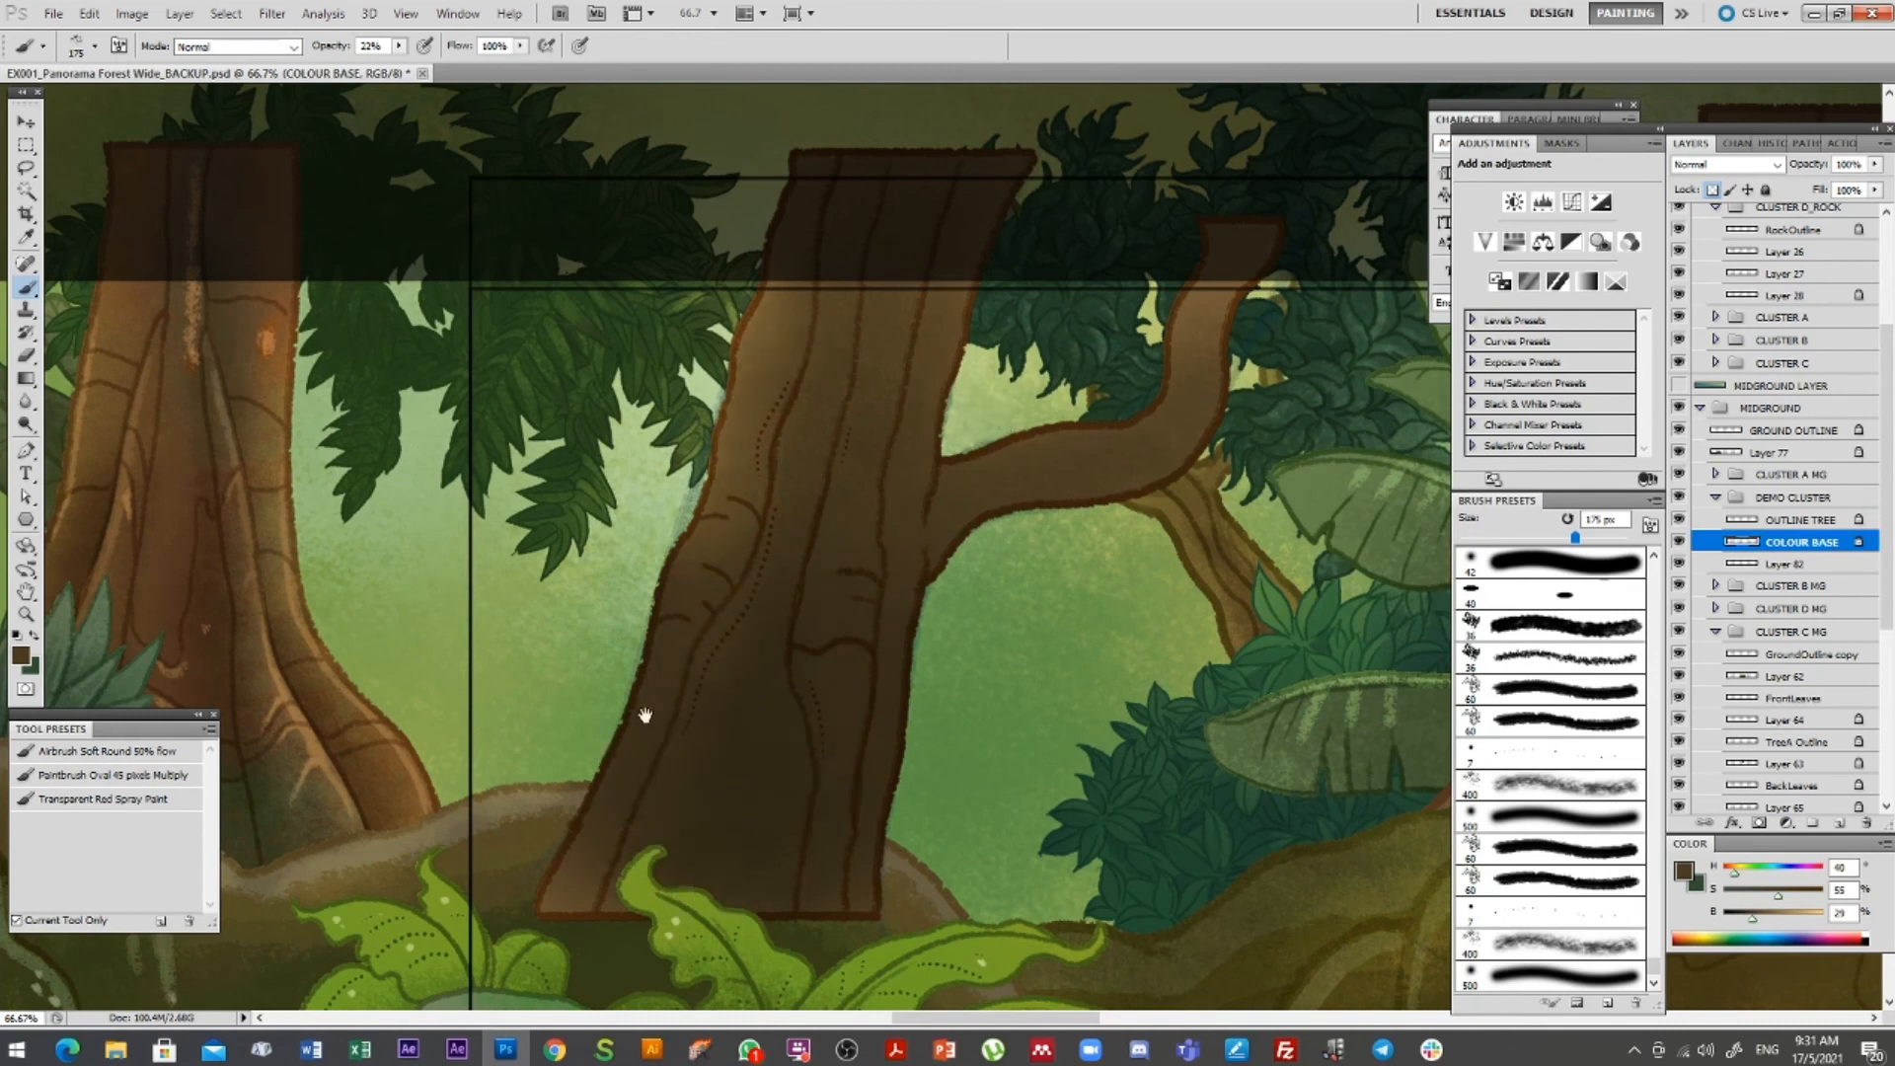
# Spatter a green sampled from the background along the trunk's left edge with the 125 px brush in Overlay mode at 22% opacity
pyautogui.moveTo(593, 698); pyautogui.dragTo(708, 718)
pyautogui.keyDown('alt'); pyautogui.click(749, 587); pyautogui.keyUp('alt')
pyautogui.keyDown('alt'); pyautogui.click(738, 590); pyautogui.keyUp('alt')
pyautogui.keyDown('alt'); pyautogui.click(703, 626); pyautogui.keyUp('alt')
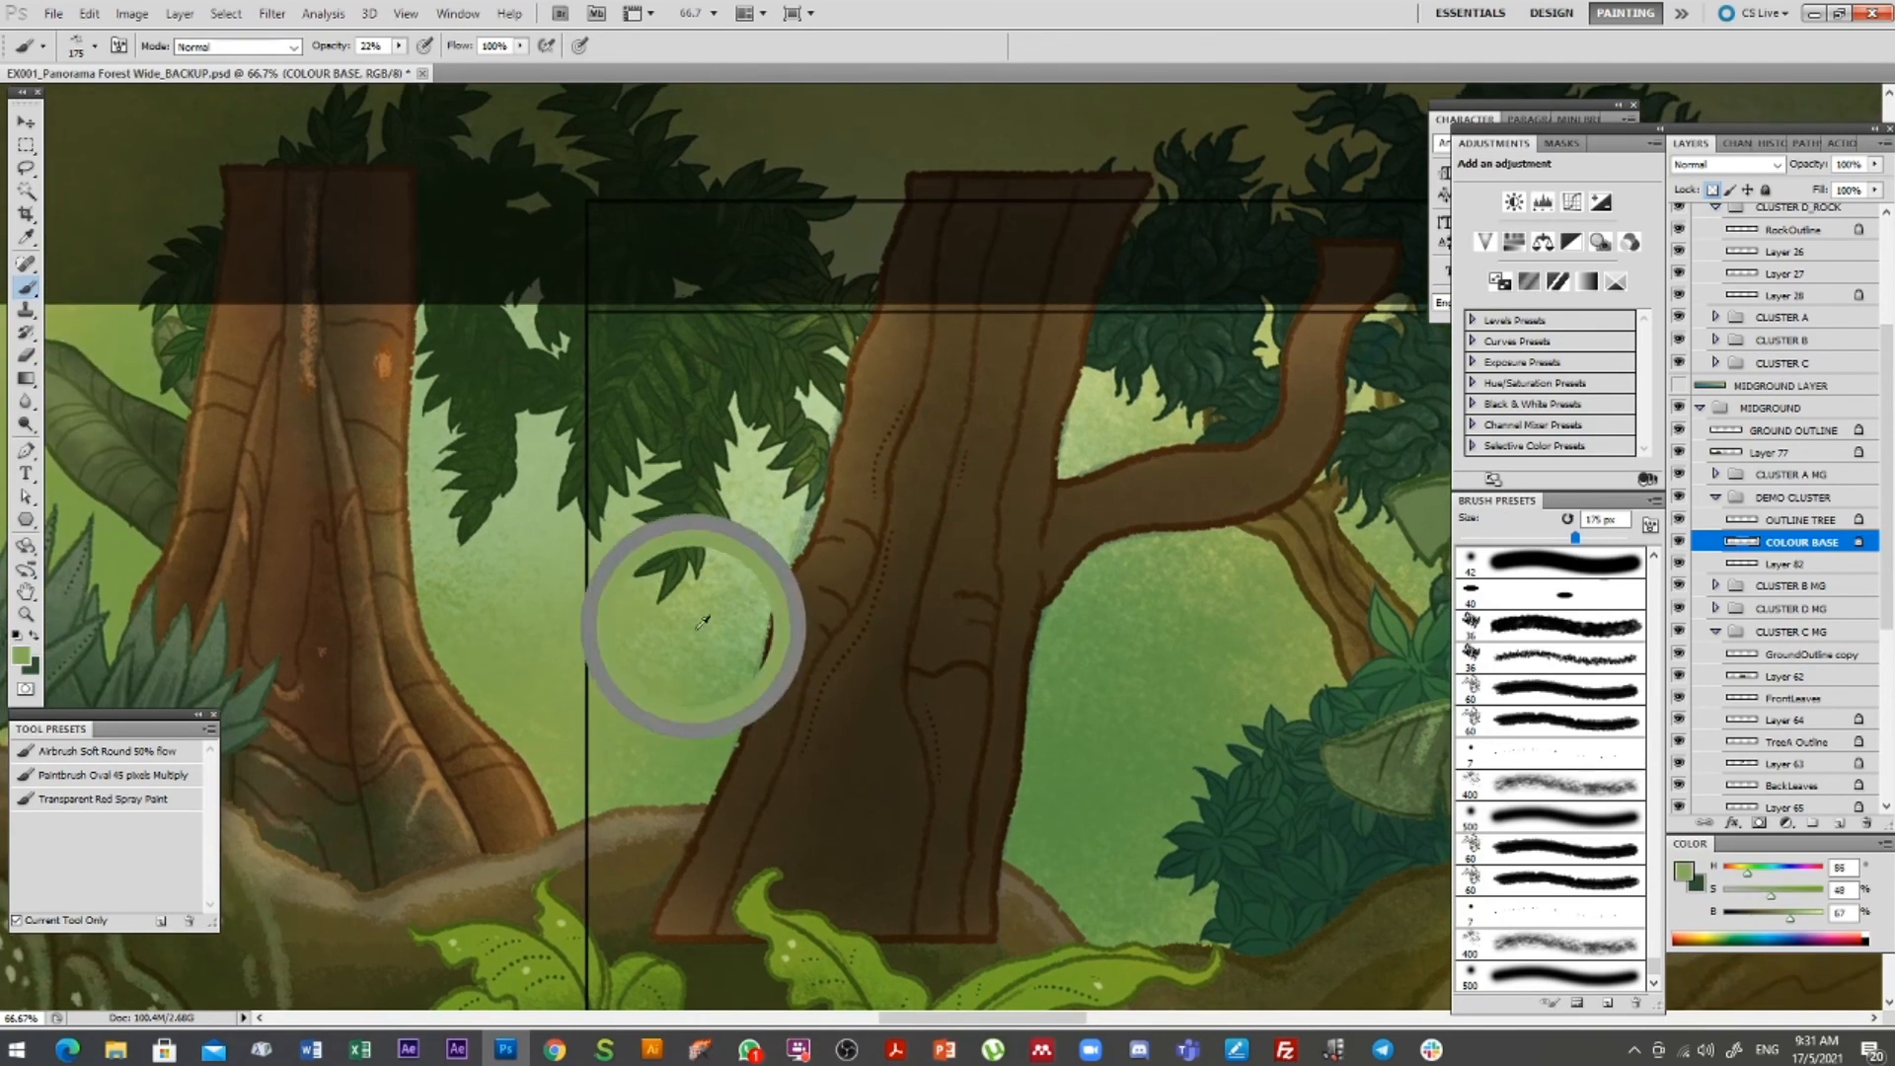
pyautogui.press('[')
pyautogui.press('[')
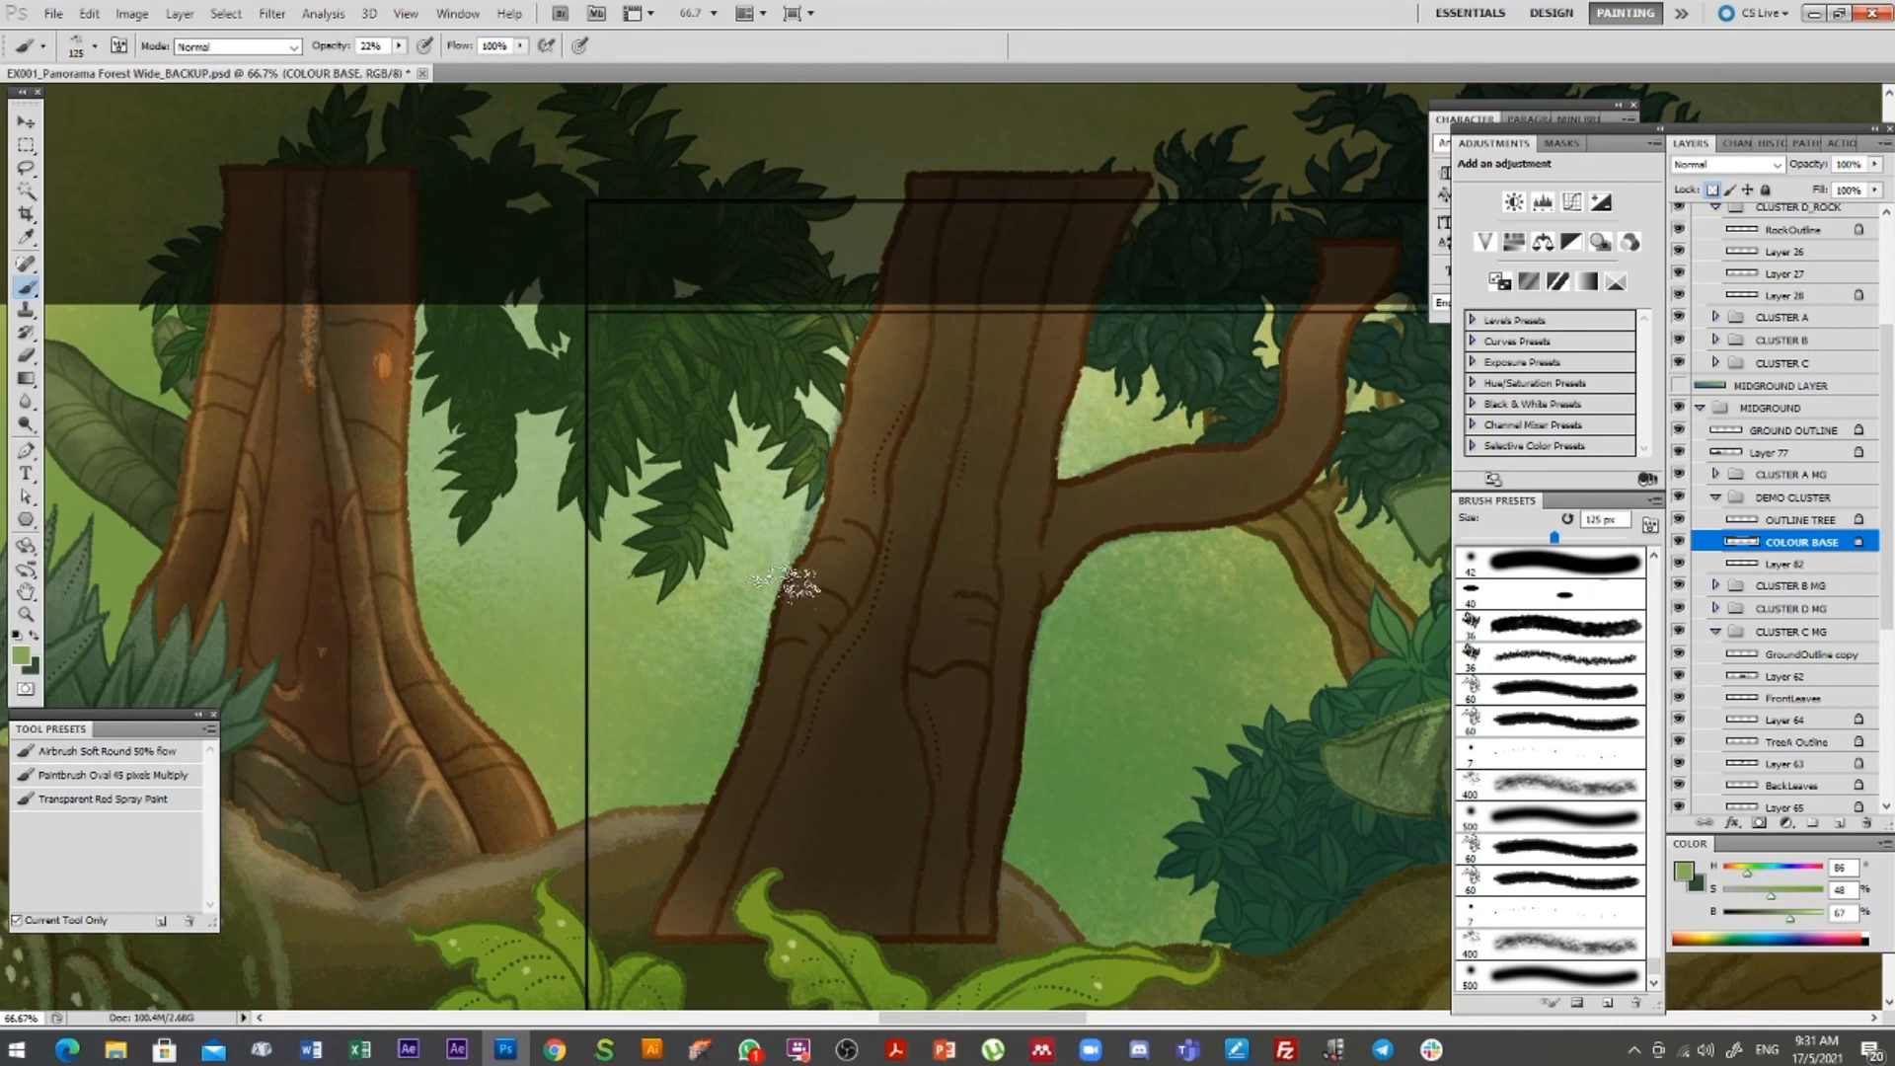
pyautogui.click(237, 46)
pyautogui.click(247, 335)
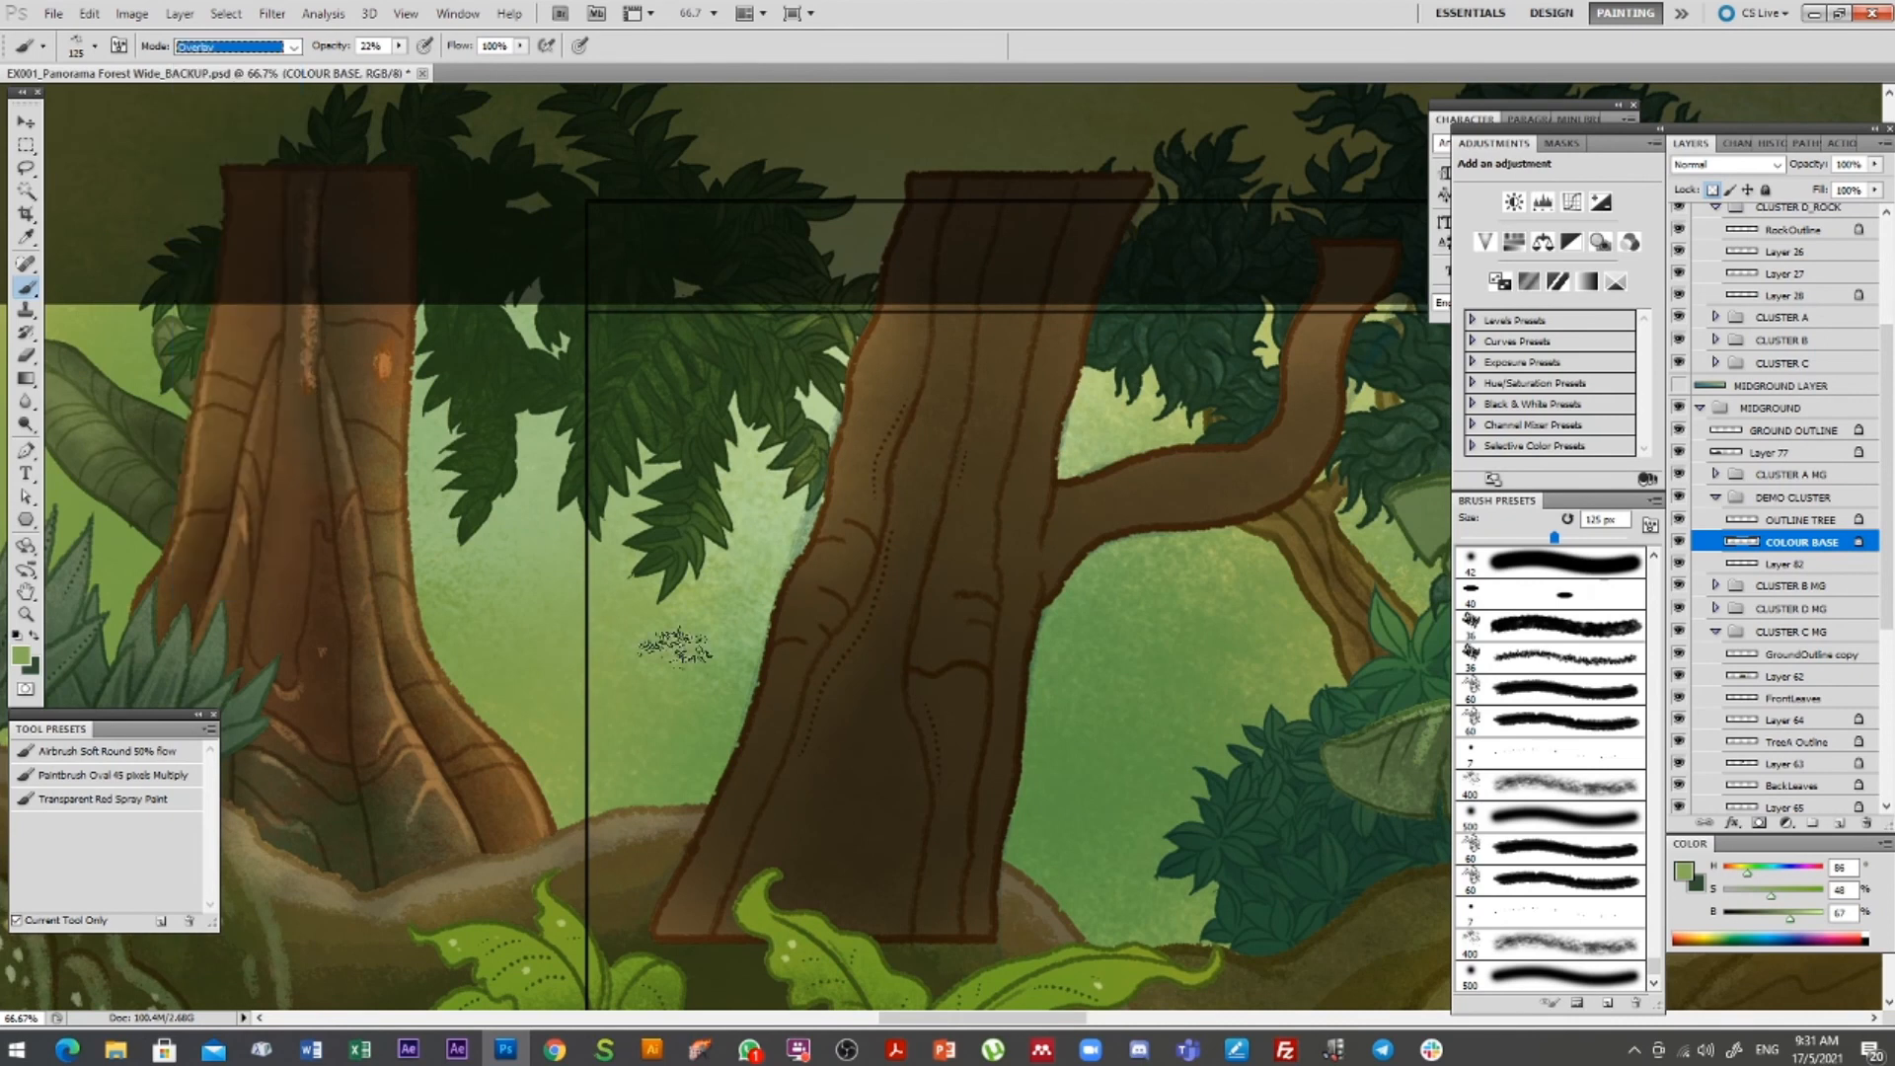
pyautogui.moveTo(817, 553)
pyautogui.mouseDown()
pyautogui.moveTo(867, 305)
pyautogui.moveTo(773, 678)
pyautogui.moveTo(846, 464)
pyautogui.moveTo(794, 652)
pyautogui.mouseUp()
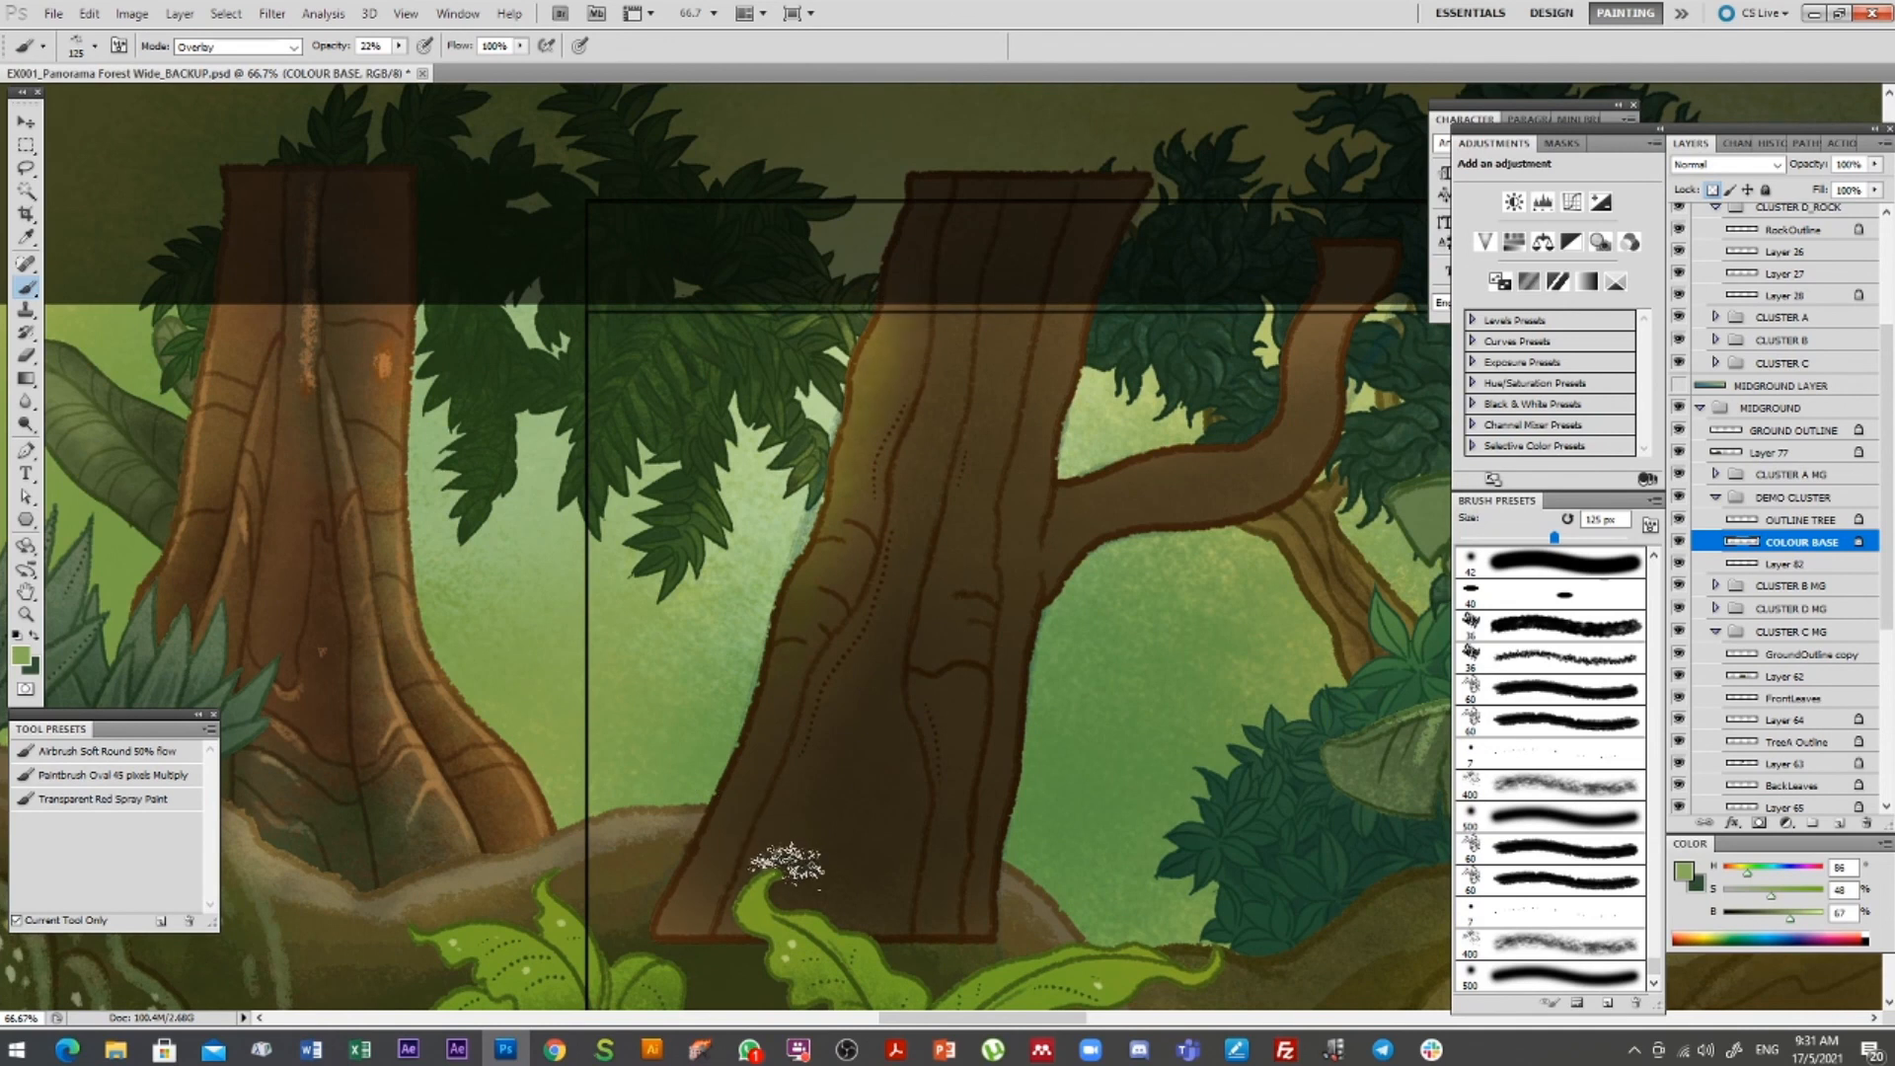
# Brighten the green rim along the trunk's left edge with the 125 px spatter brush in Color Dodge mode
pyautogui.click(241, 47)
pyautogui.click(204, 272)
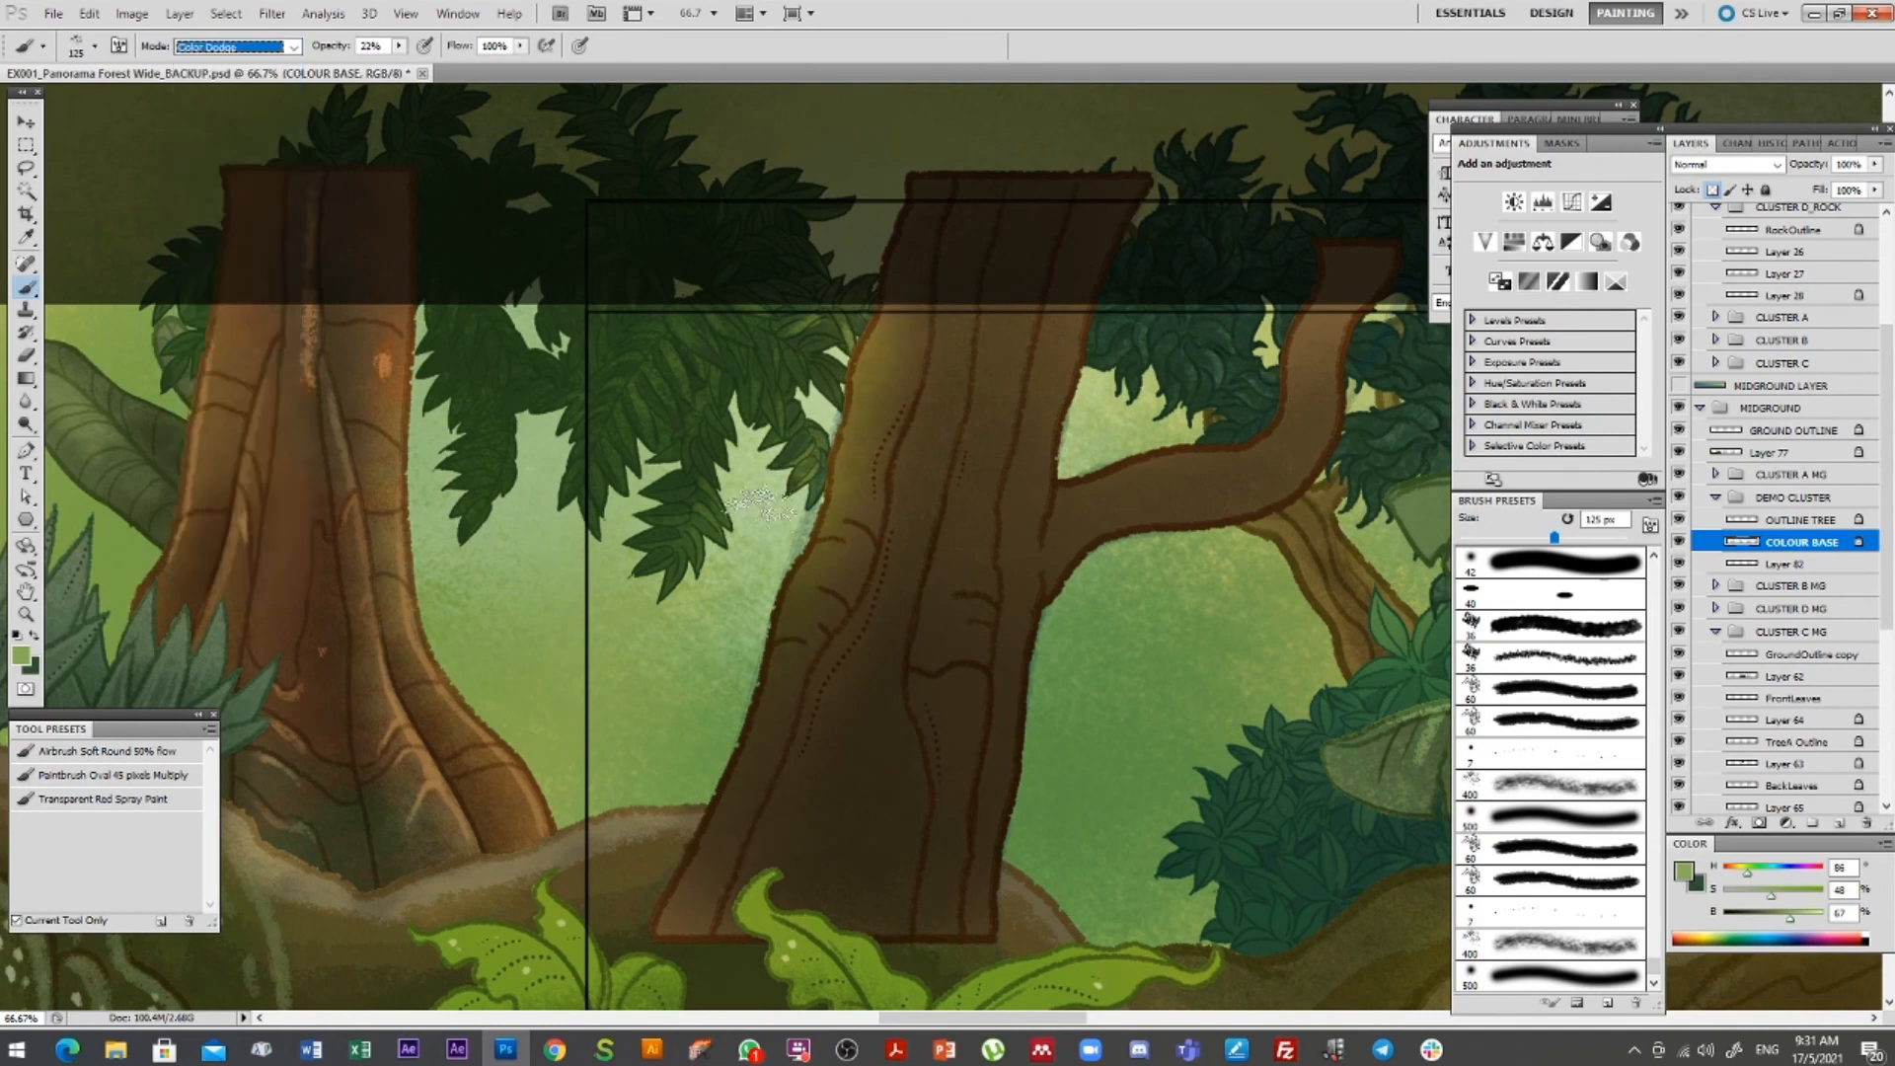
pyautogui.moveTo(726, 824)
pyautogui.mouseDown()
pyautogui.moveTo(824, 598)
pyautogui.moveTo(770, 688)
pyautogui.moveTo(914, 622)
pyautogui.moveTo(790, 565)
pyautogui.mouseUp()
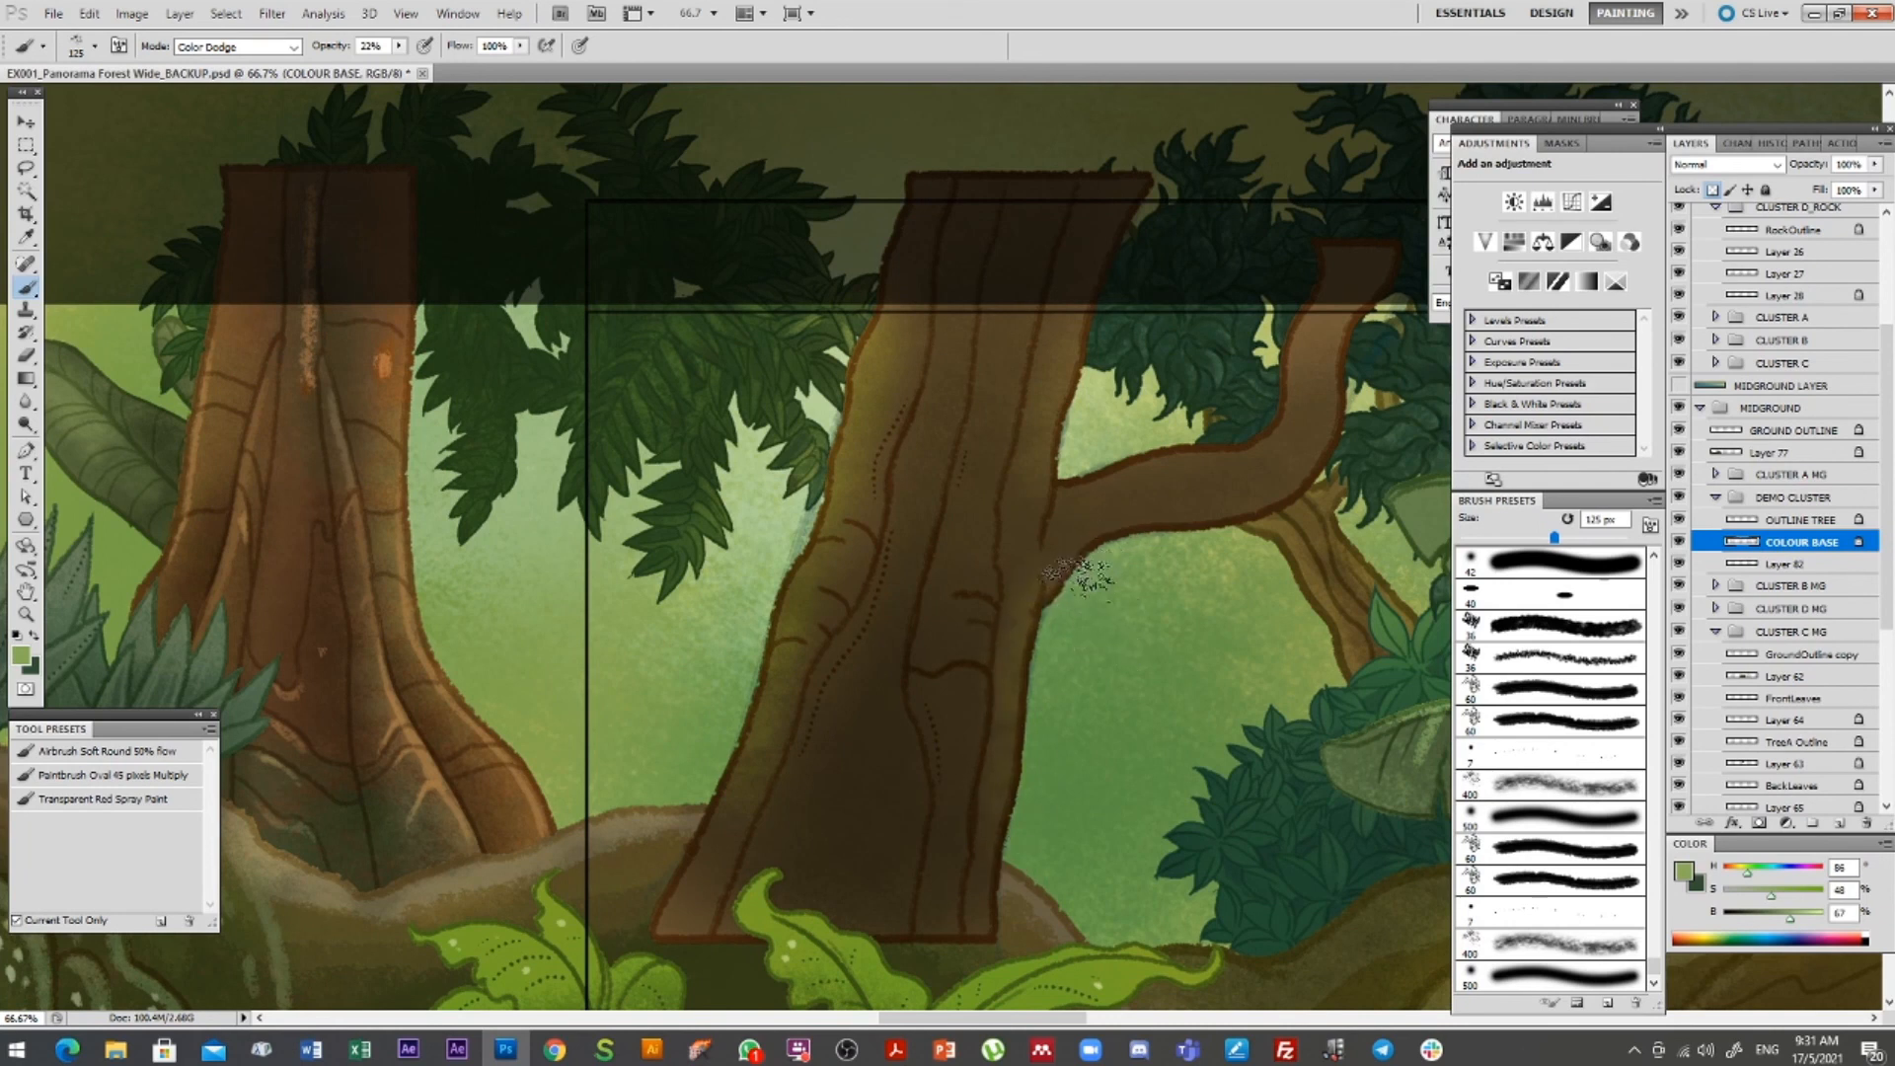
# Add pale yellow highlights (H 54, S 48%, B 82%) along the branch with the spatter brush at 80 px in Color Dodge mode
pyautogui.press('[')
pyautogui.press('[')
pyautogui.press('[')
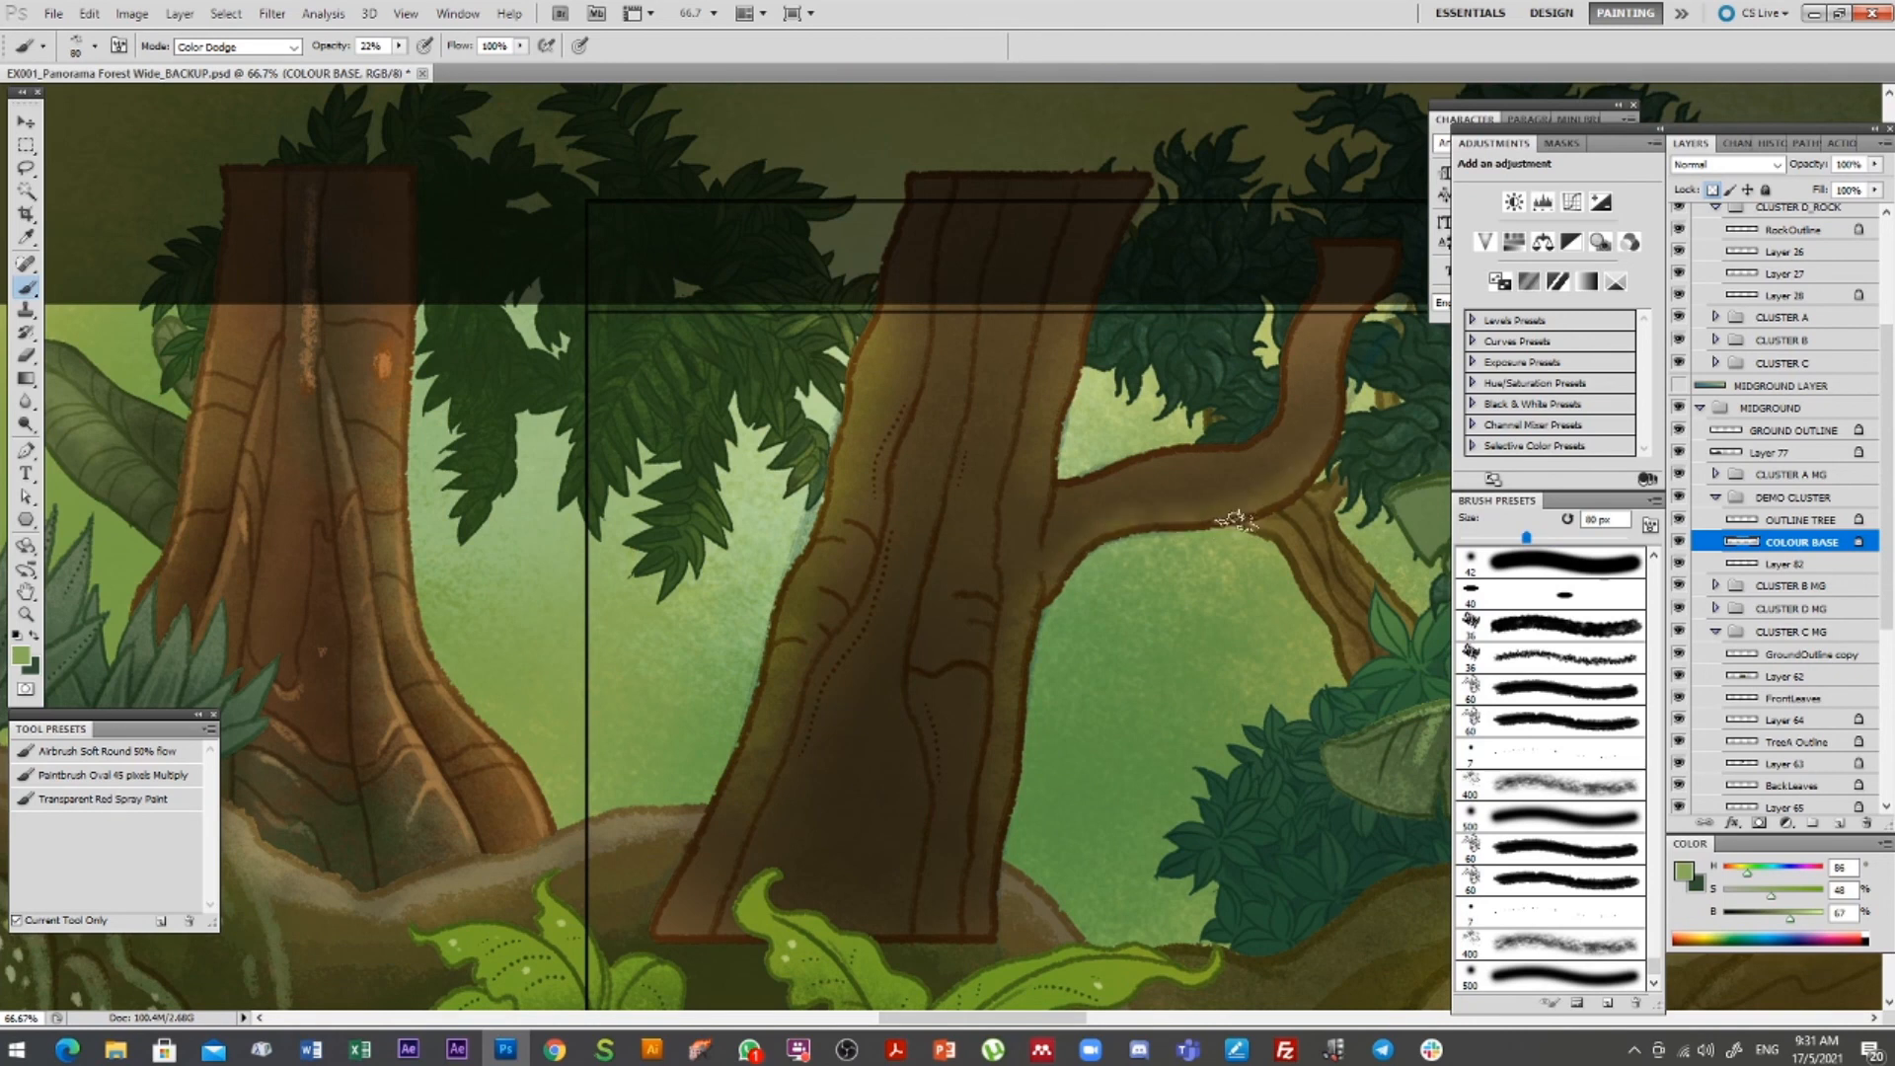
pyautogui.moveTo(1270, 652); pyautogui.dragTo(1142, 634)
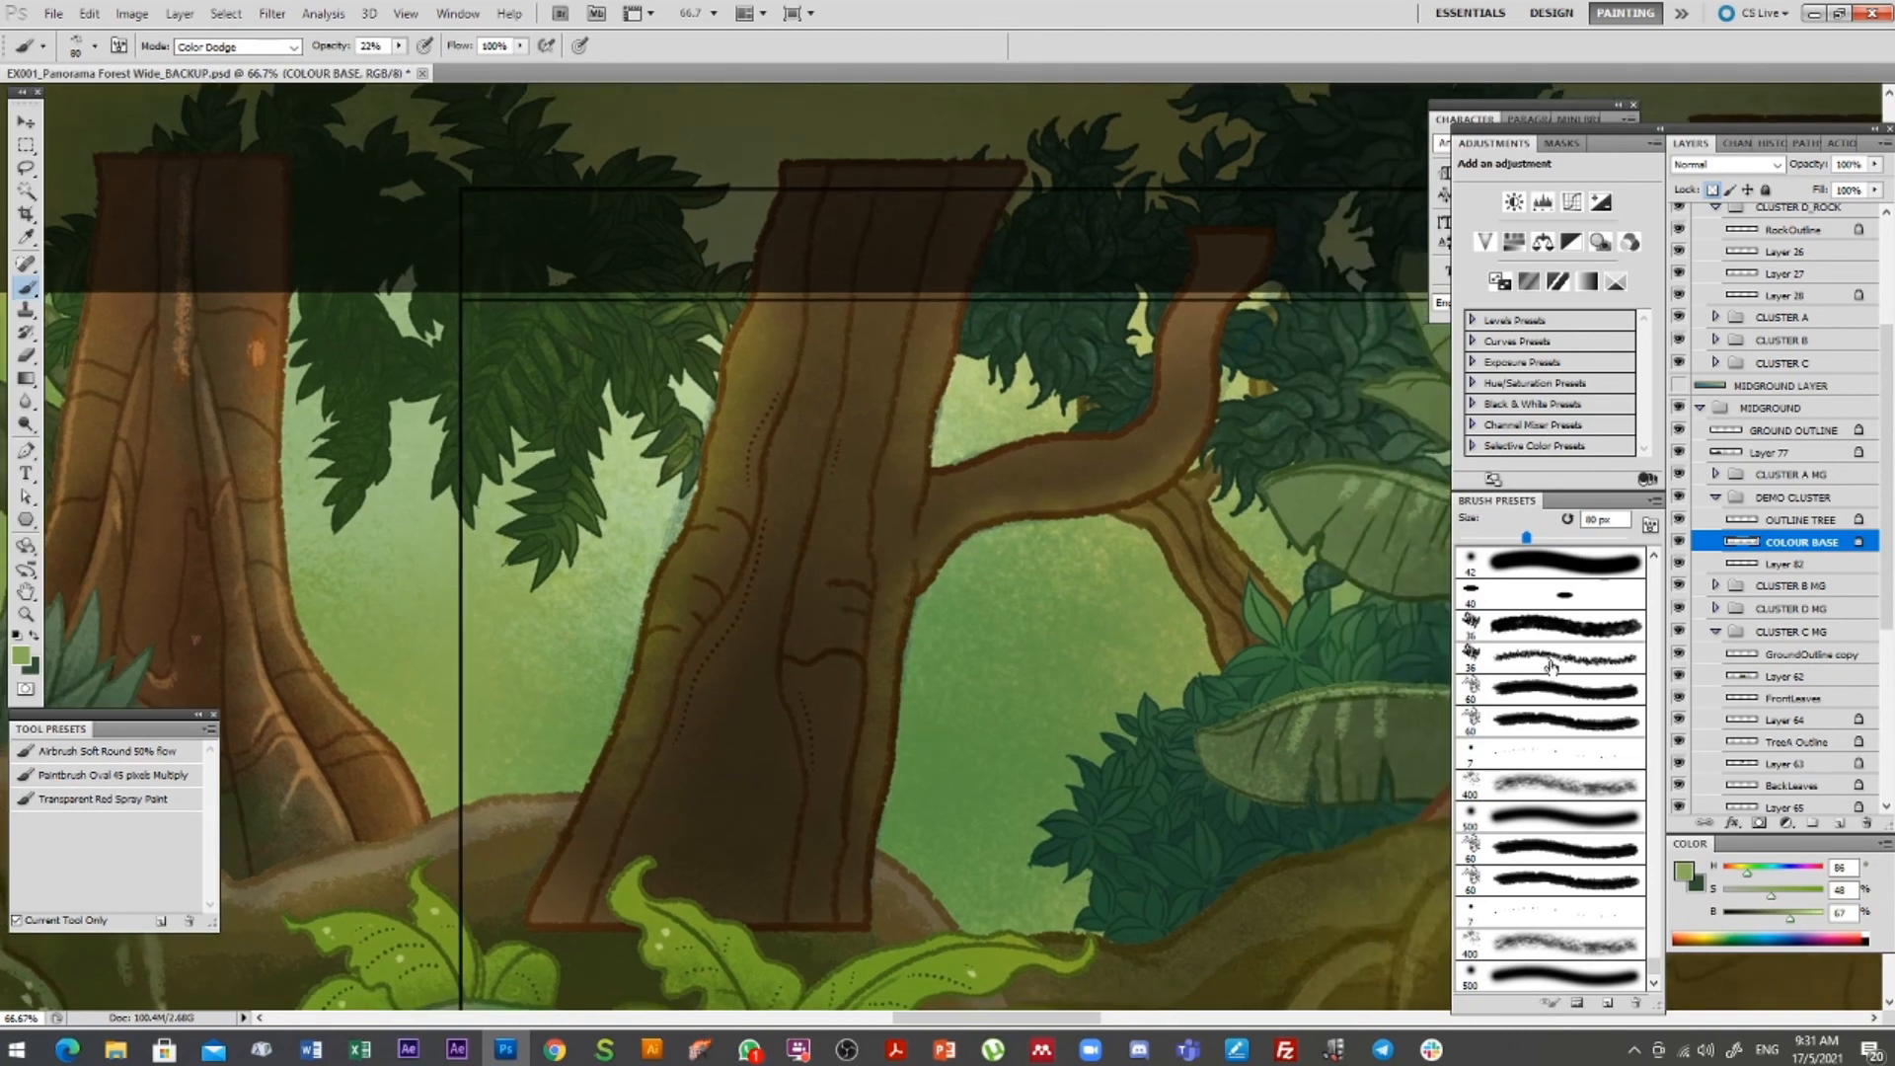
pyautogui.moveTo(1793, 908); pyautogui.dragTo(1804, 924)
pyautogui.moveTo(1128, 443)
pyautogui.mouseDown()
pyautogui.moveTo(1056, 449)
pyautogui.moveTo(1087, 420)
pyautogui.moveTo(1044, 455)
pyautogui.moveTo(1137, 390)
pyautogui.mouseUp()
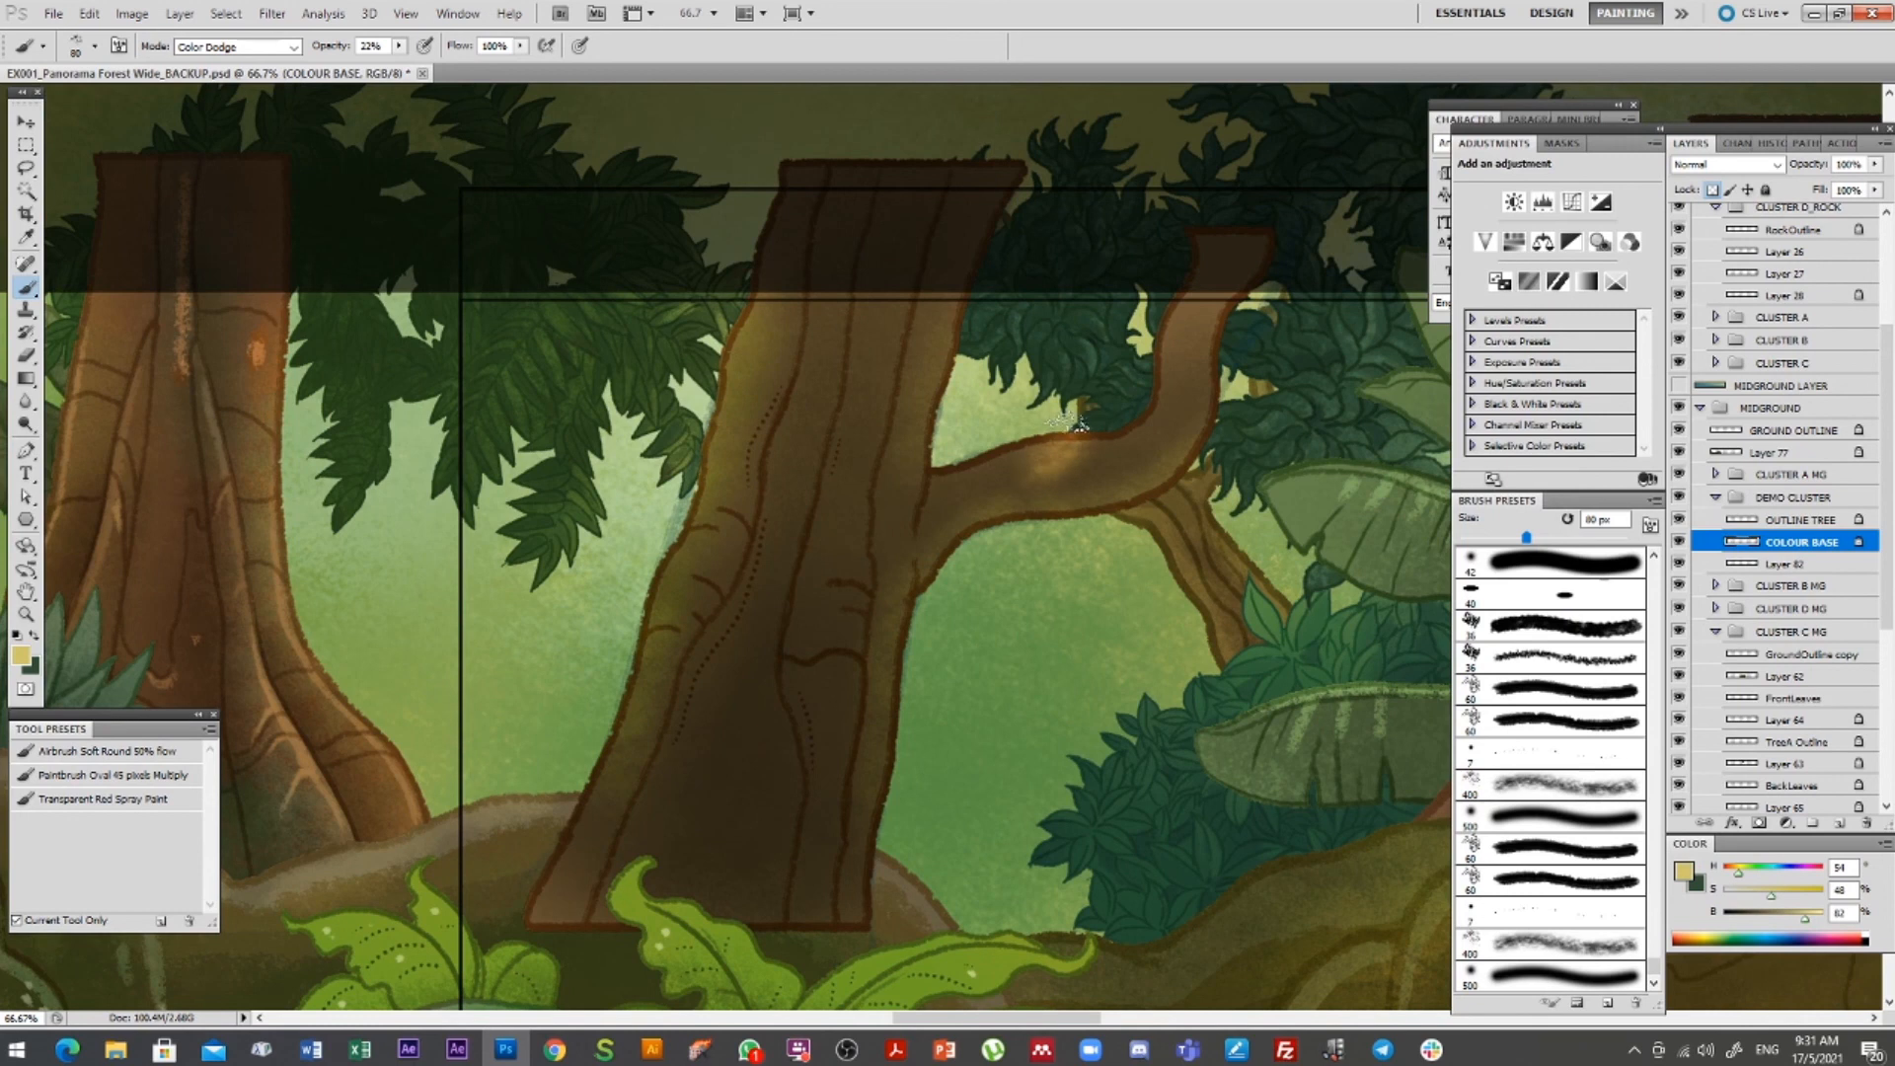
pyautogui.moveTo(1173, 372)
pyautogui.mouseDown()
pyautogui.moveTo(1224, 348)
pyautogui.moveTo(1165, 400)
pyautogui.mouseUp()
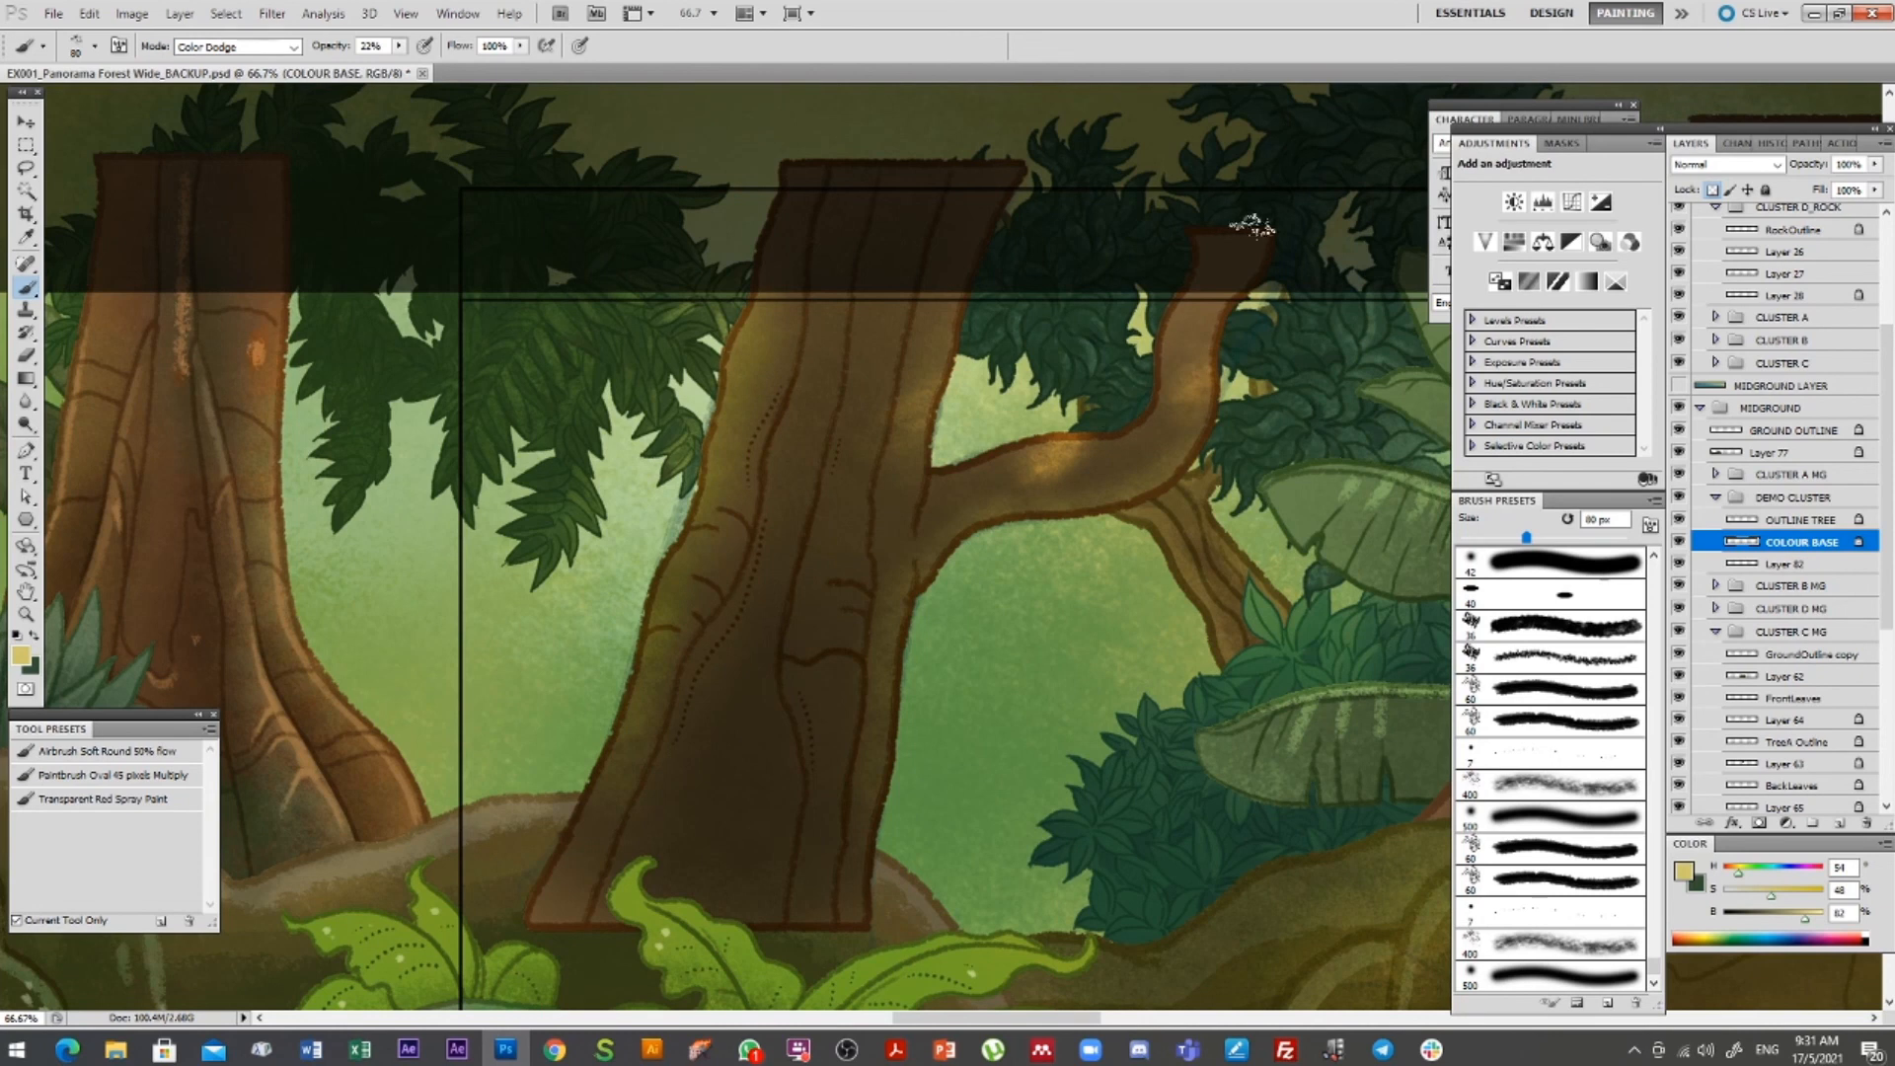
# Add a soft pale yellow glow on the trunk beside the branch with the 80 px spatter brush in Color Dodge mode
pyautogui.moveTo(945, 436)
pyautogui.mouseDown()
pyautogui.moveTo(858, 472)
pyautogui.moveTo(816, 523)
pyautogui.moveTo(856, 502)
pyautogui.moveTo(862, 522)
pyautogui.moveTo(865, 481)
pyautogui.mouseUp()
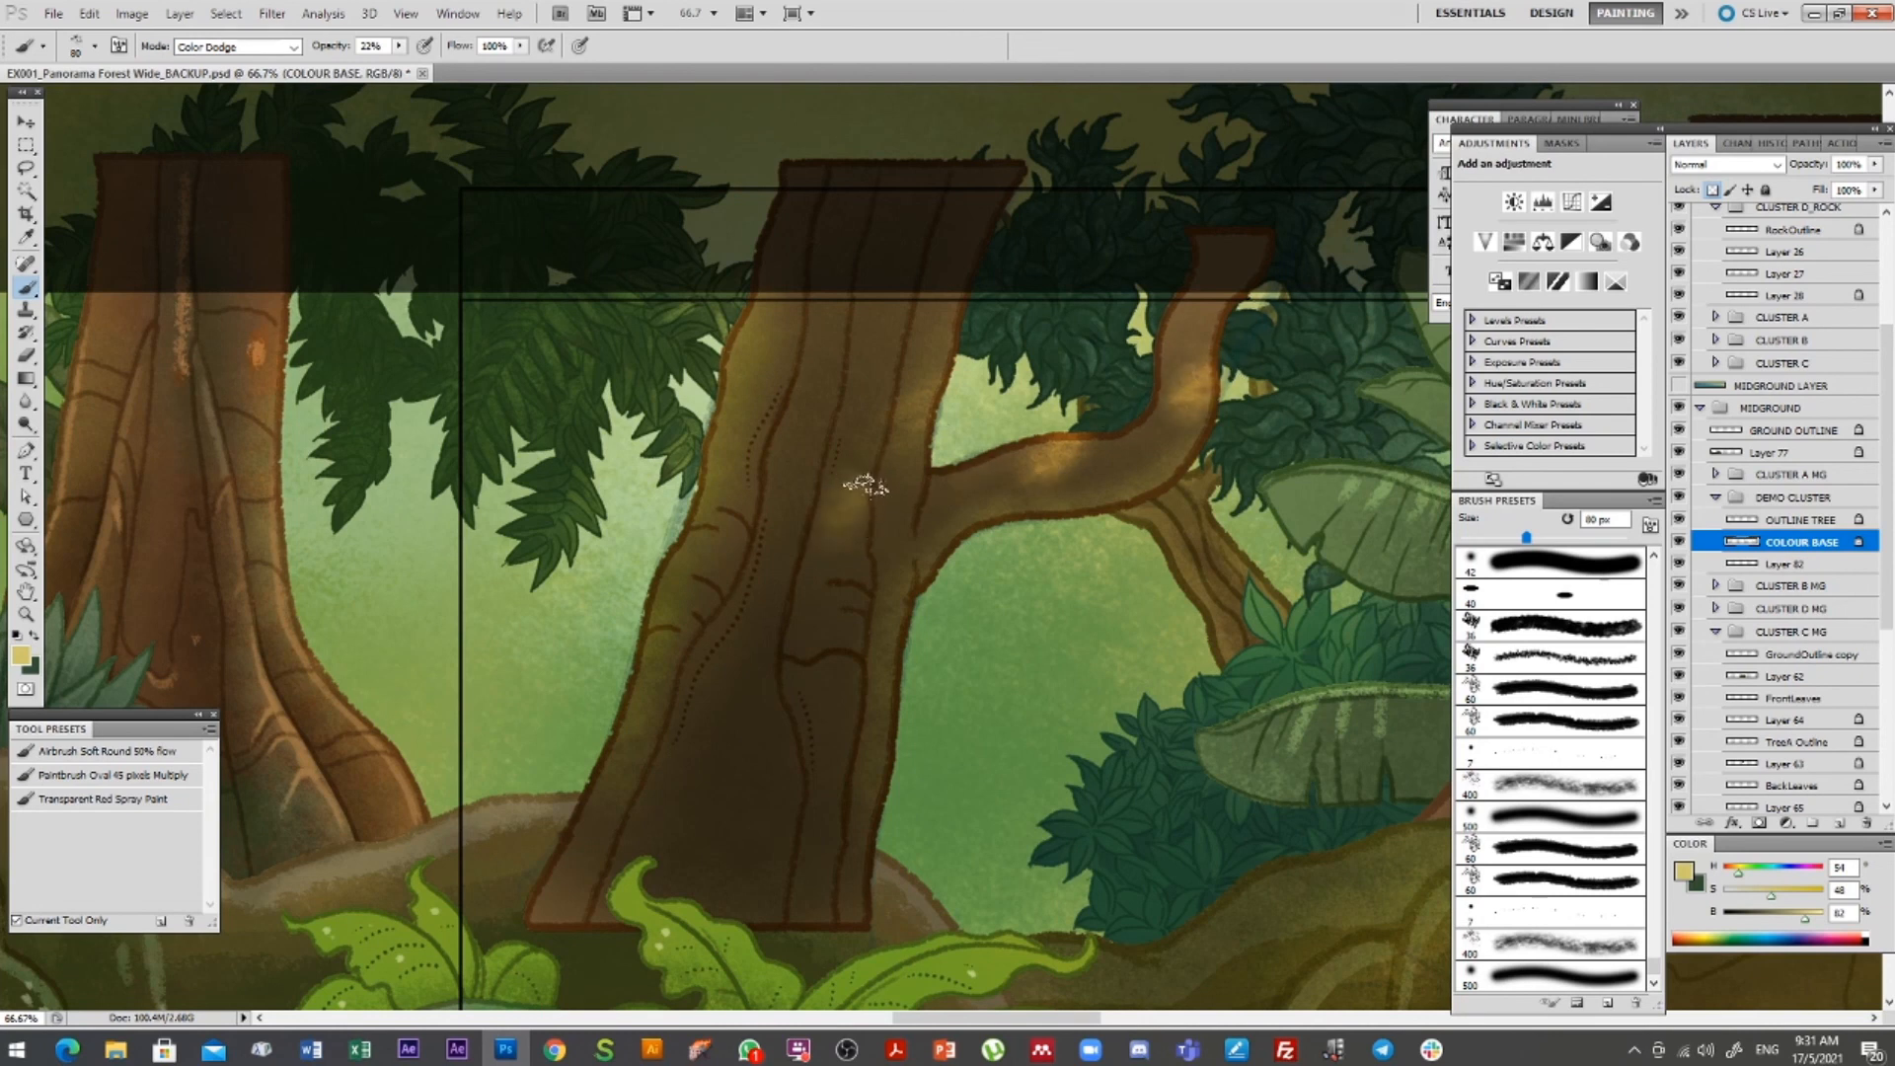
pyautogui.moveTo(815, 652); pyautogui.dragTo(945, 632)
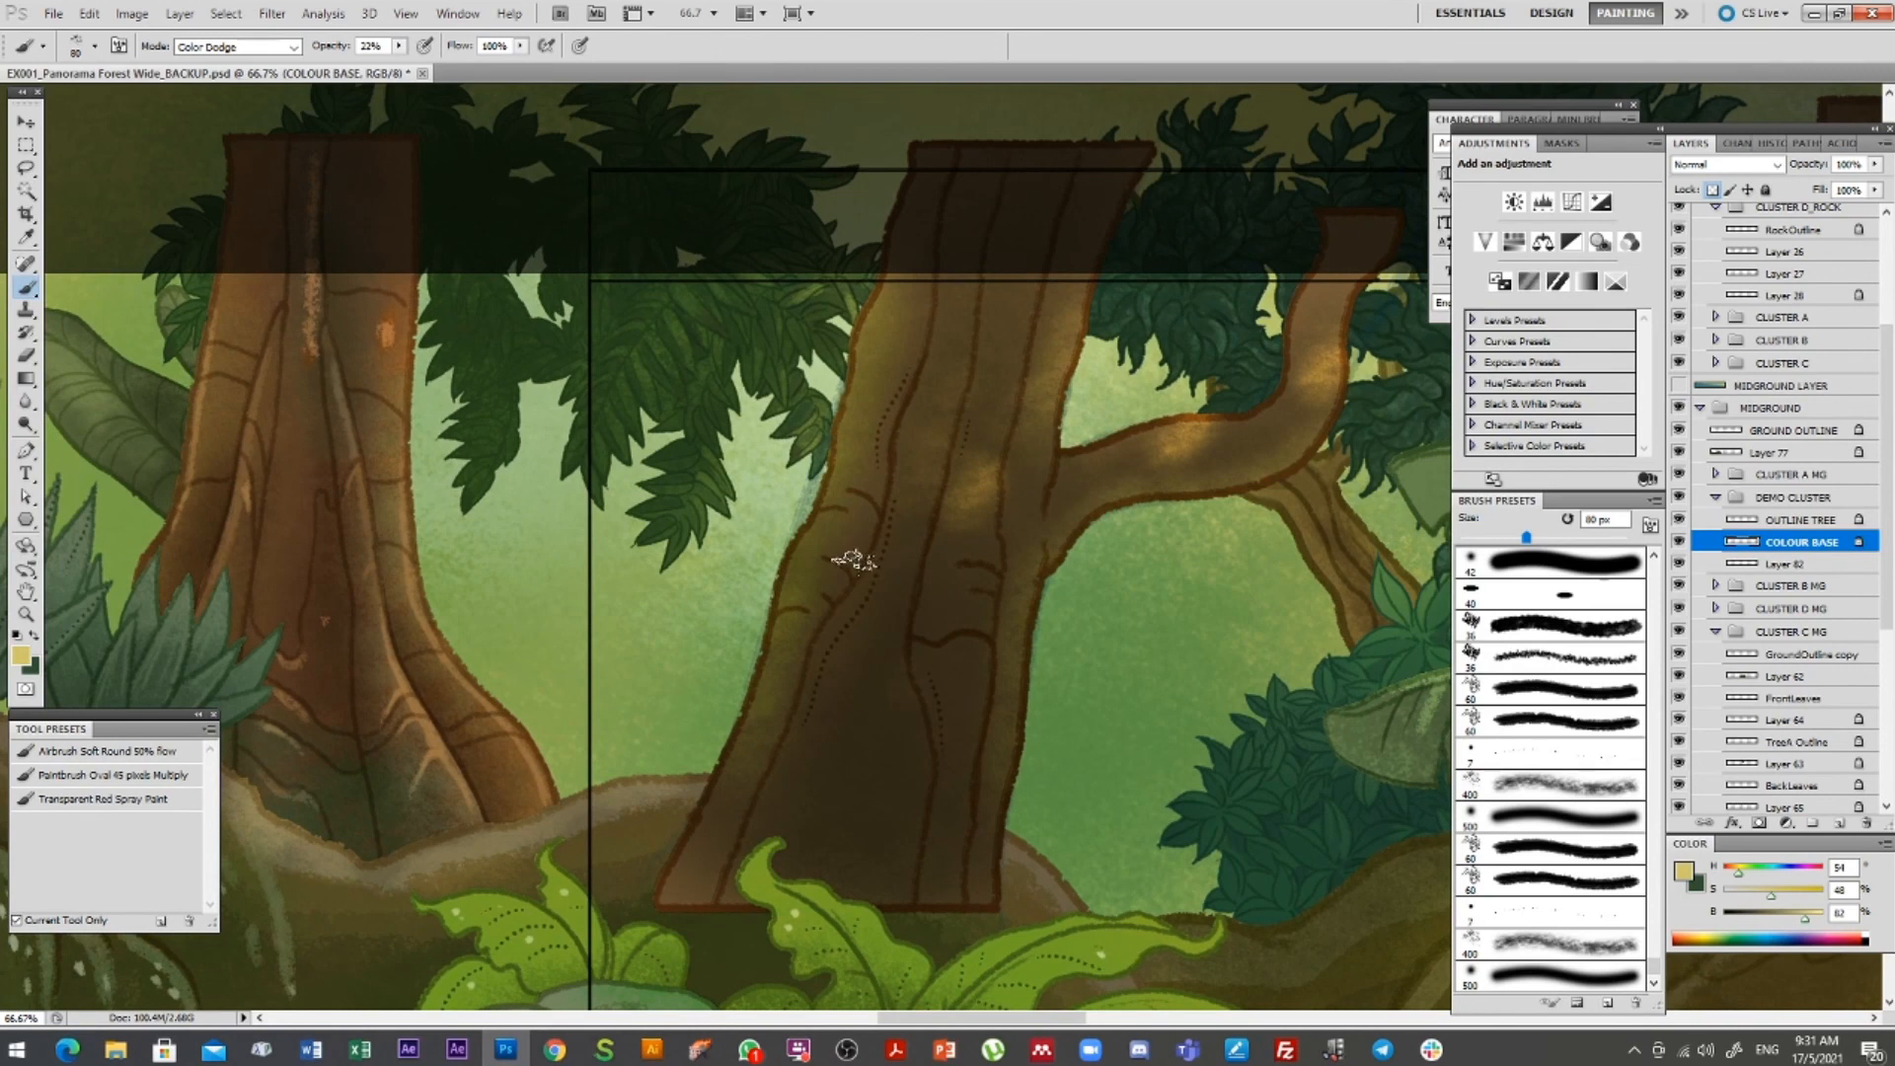
pyautogui.moveTo(471, 630); pyautogui.dragTo(679, 590)
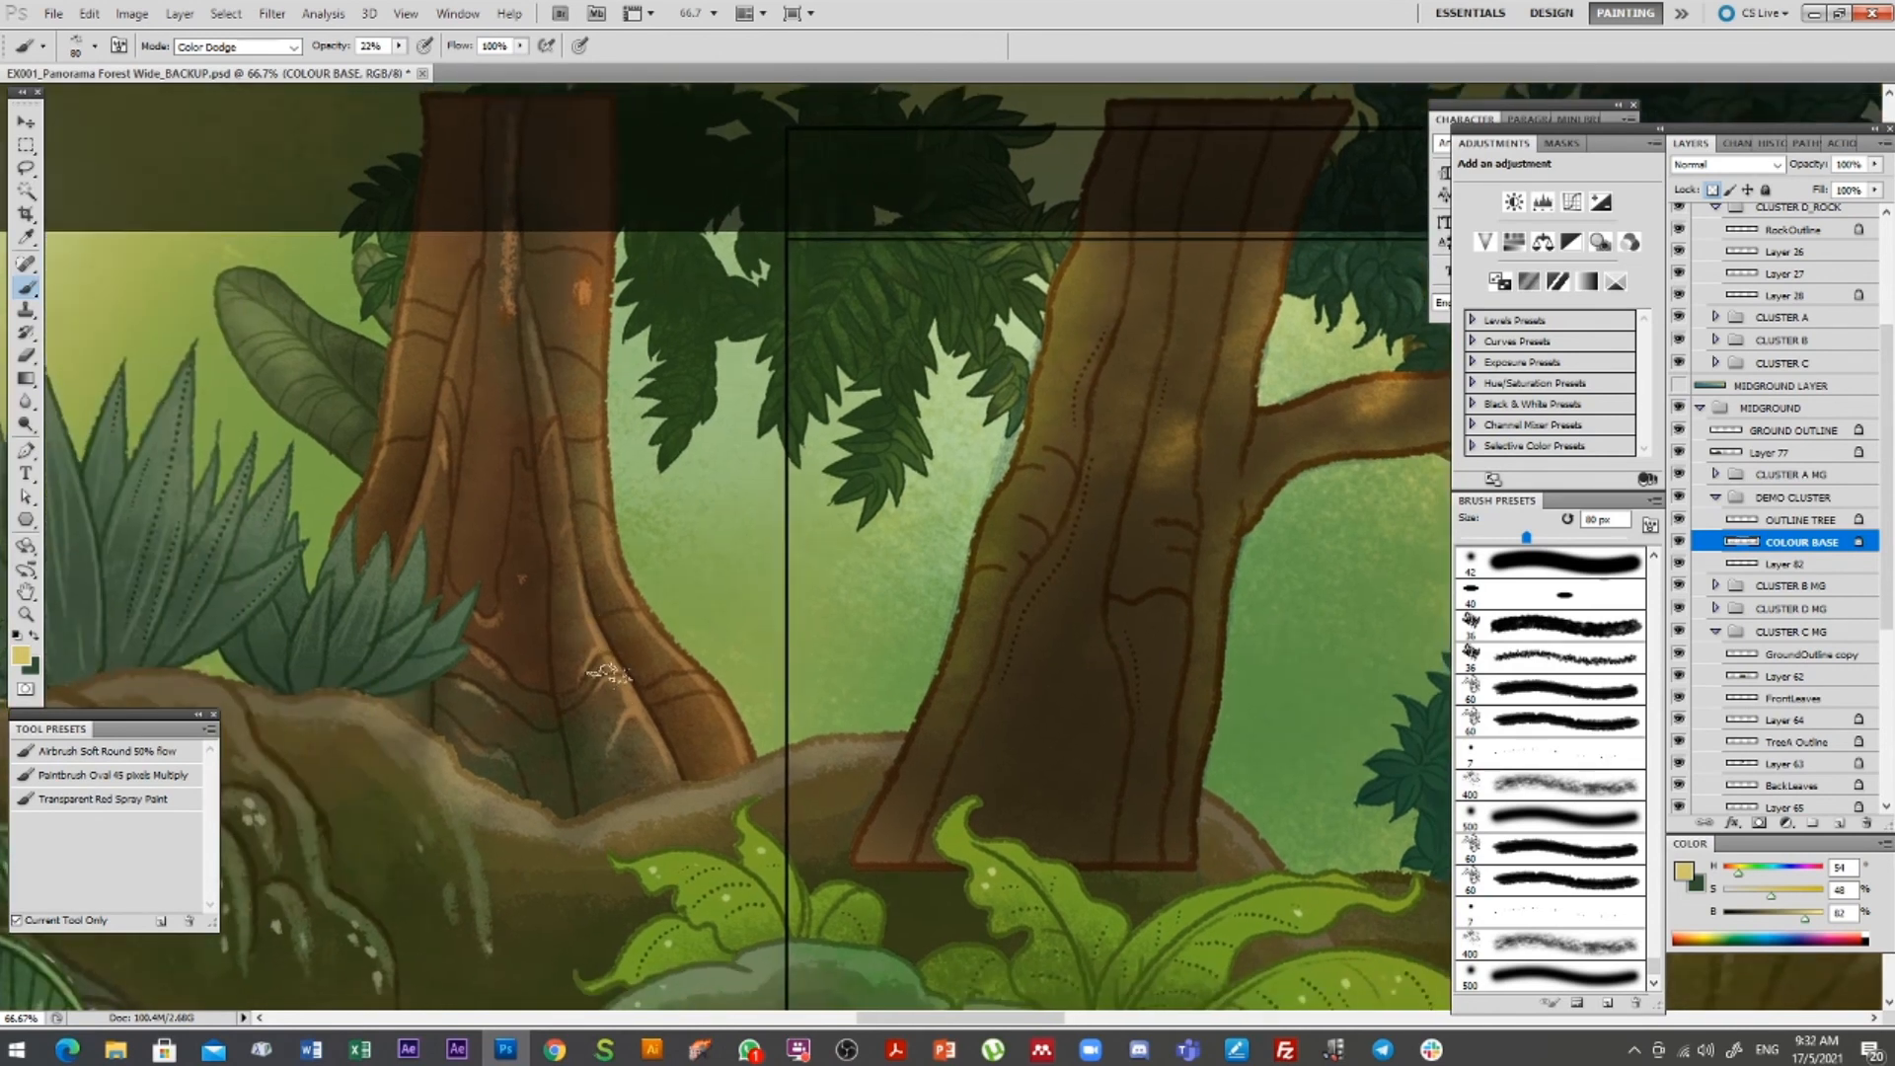
# Paint golden bark streaks on the trunk and branch with a 40 px textured brush, Normal mode, 65% opacity, in a colour sampled from the branch highlight
pyautogui.click(1559, 893)
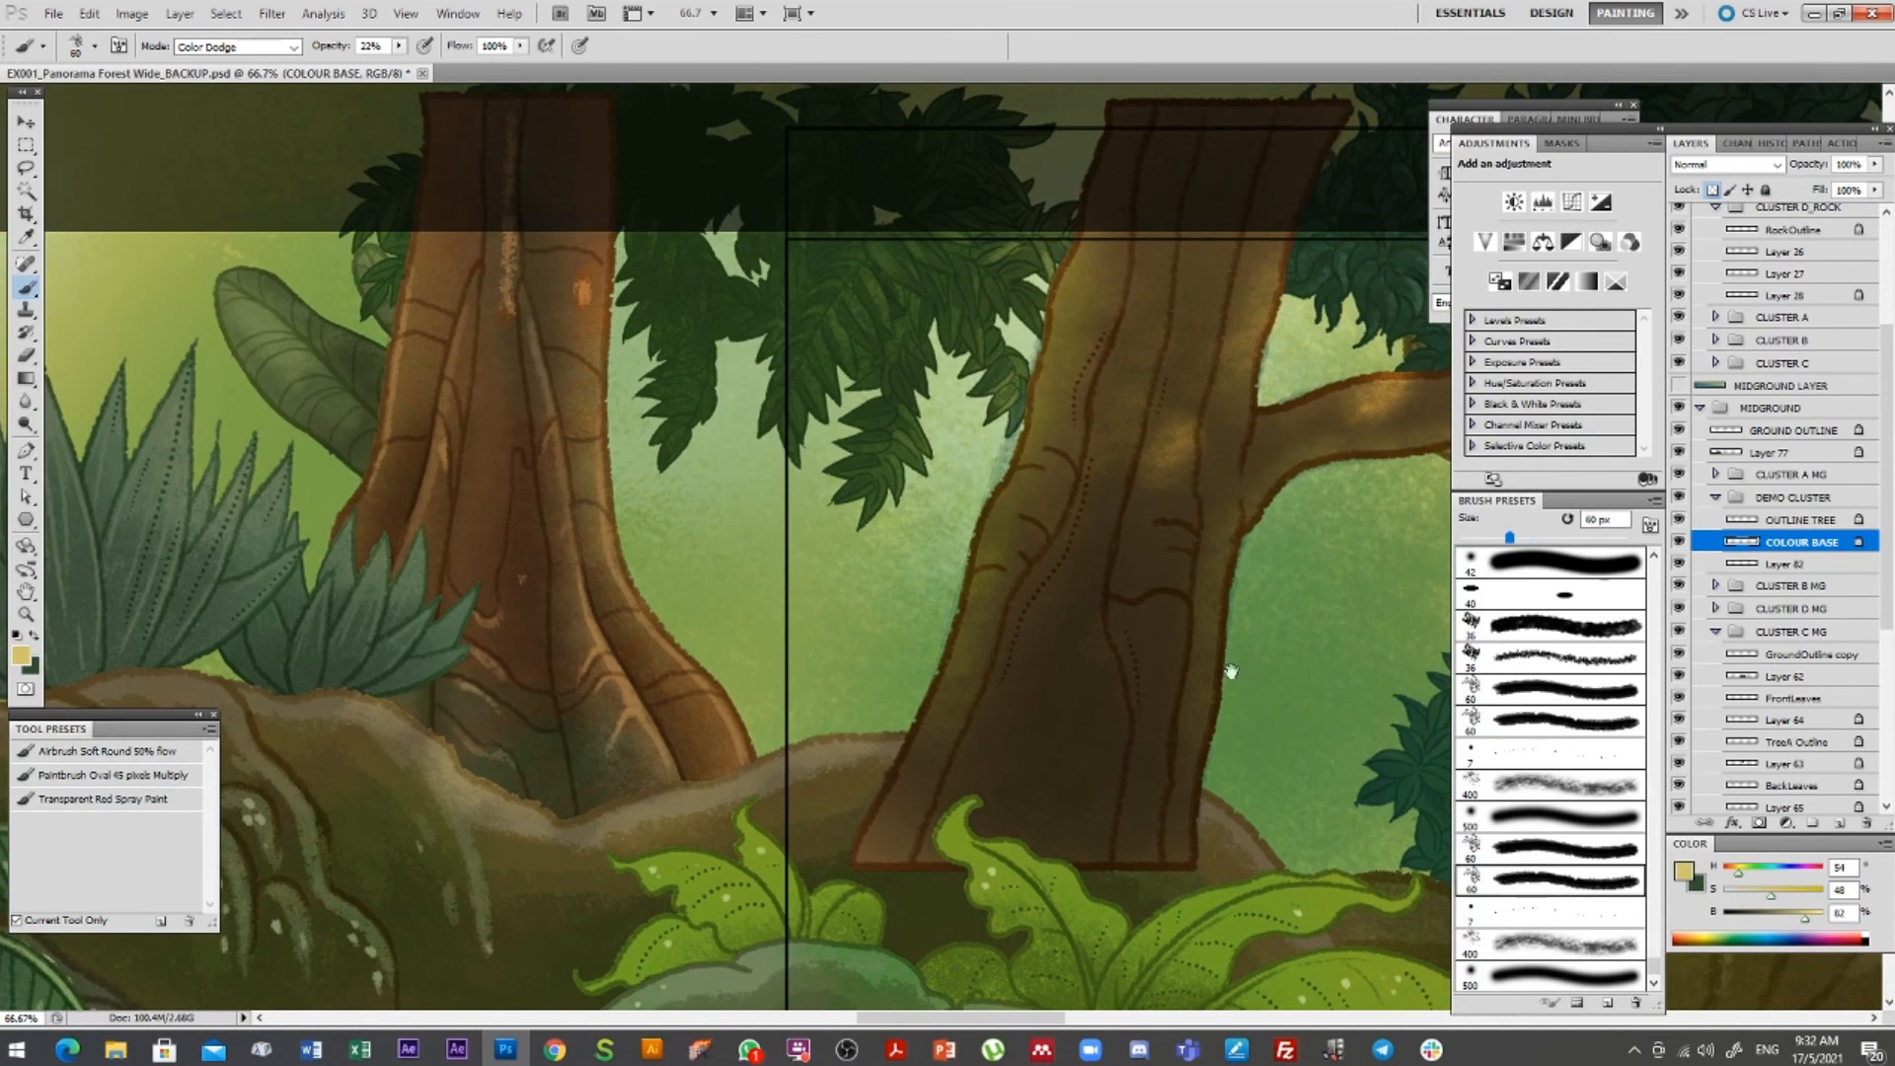
pyautogui.moveTo(1282, 711); pyautogui.dragTo(1078, 690)
pyautogui.press('[')
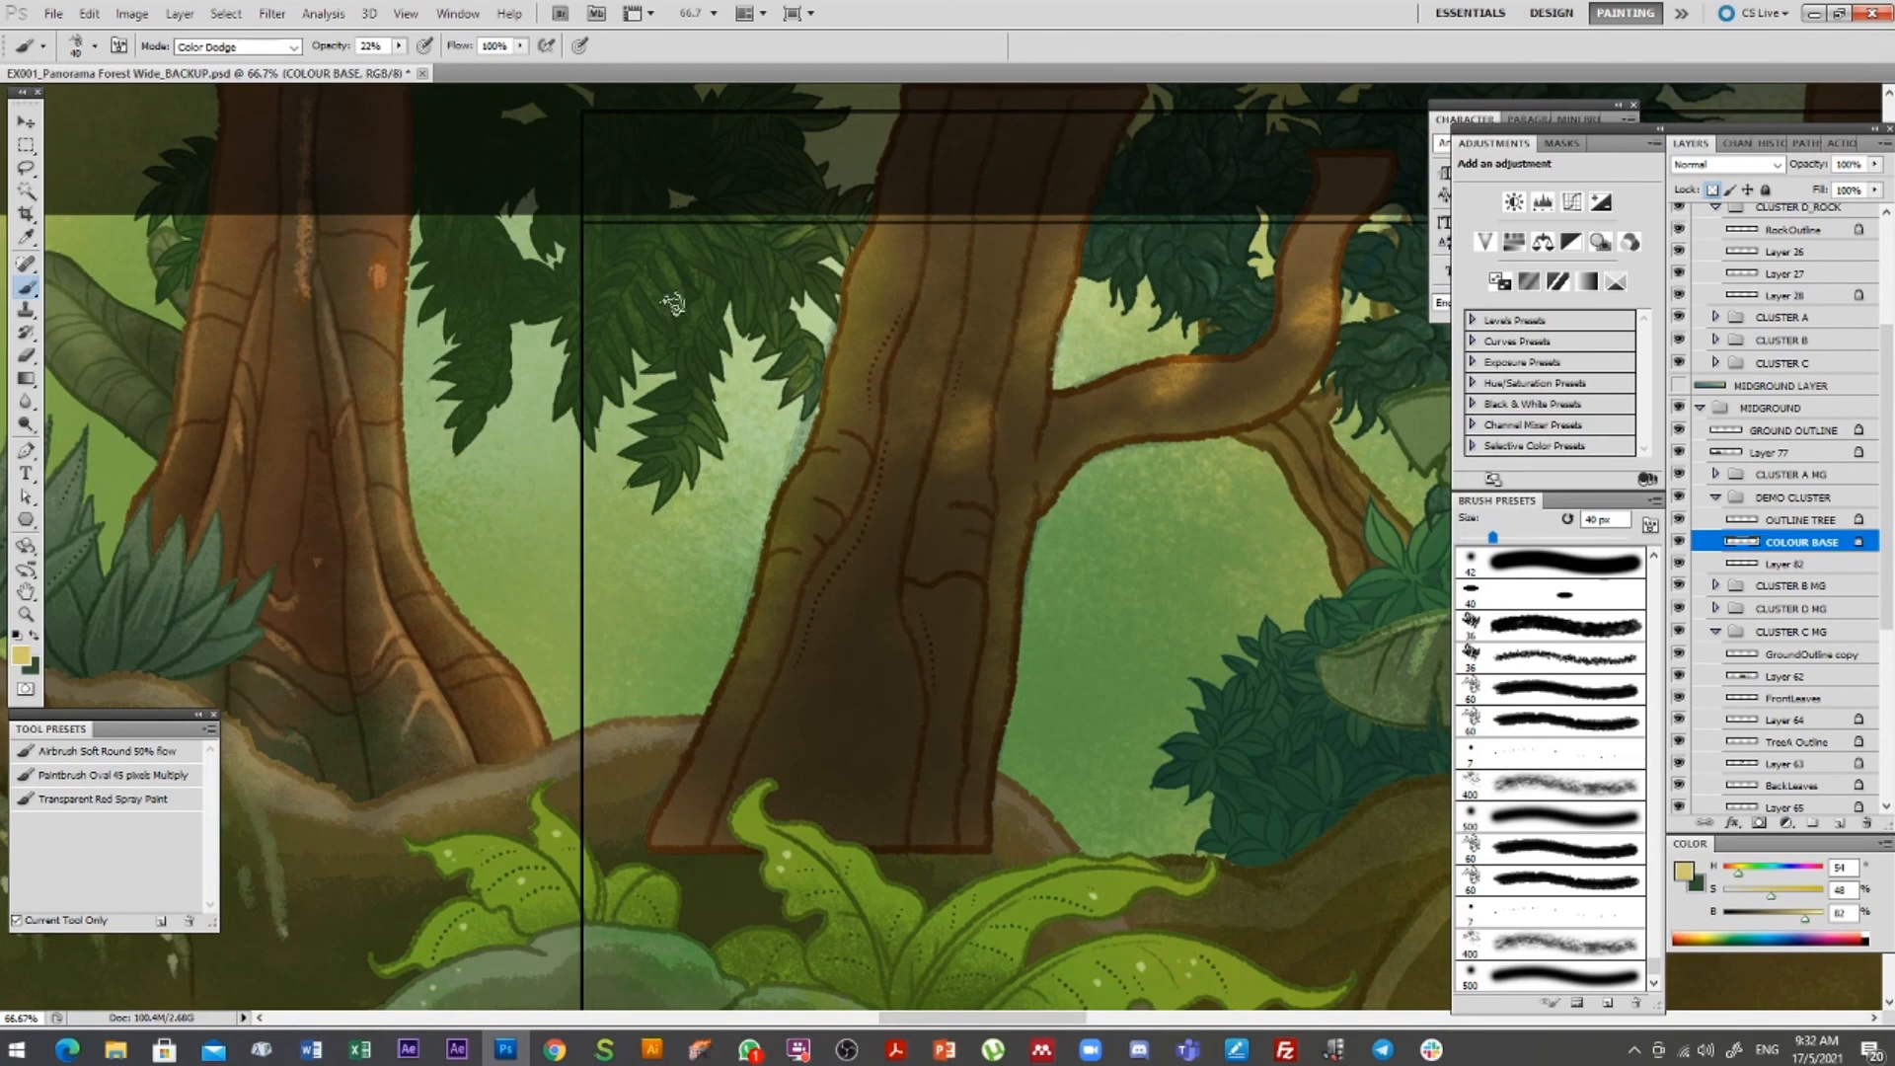
pyautogui.click(265, 46)
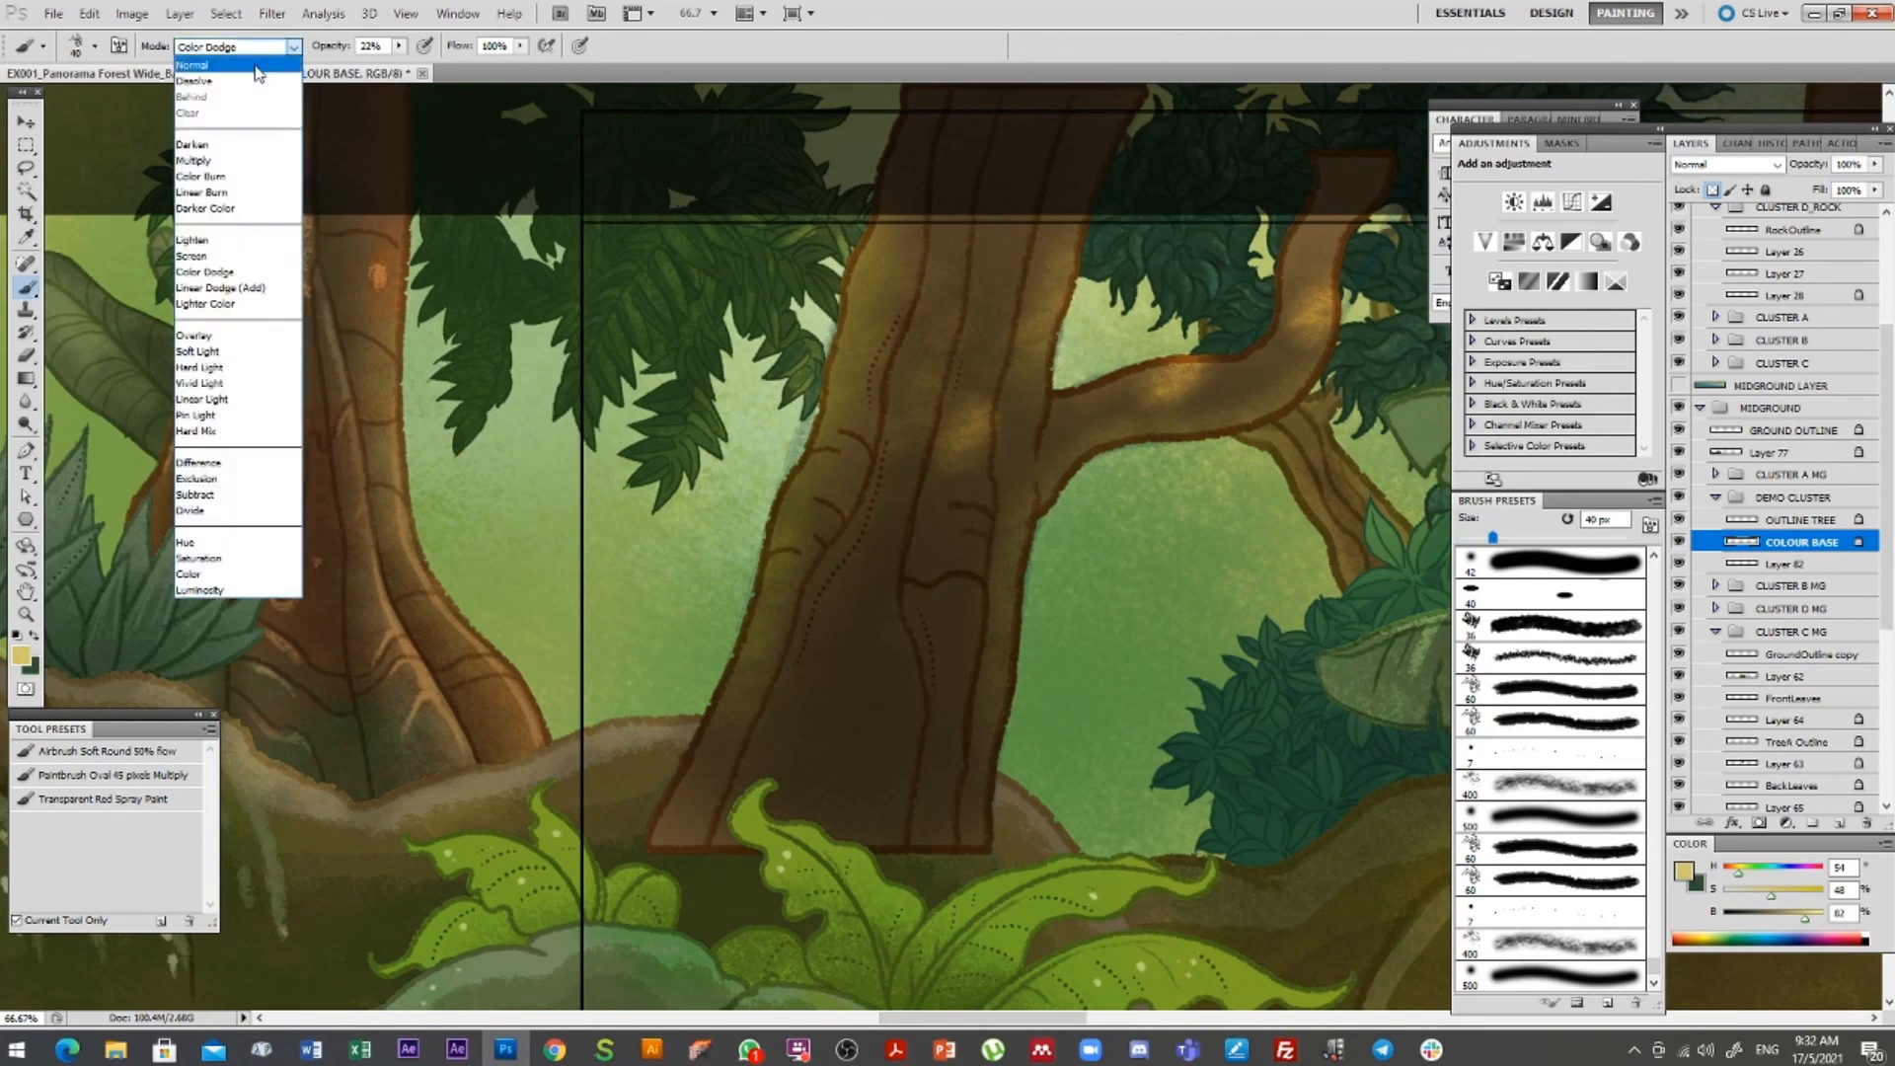
pyautogui.click(262, 63)
pyautogui.click(400, 48)
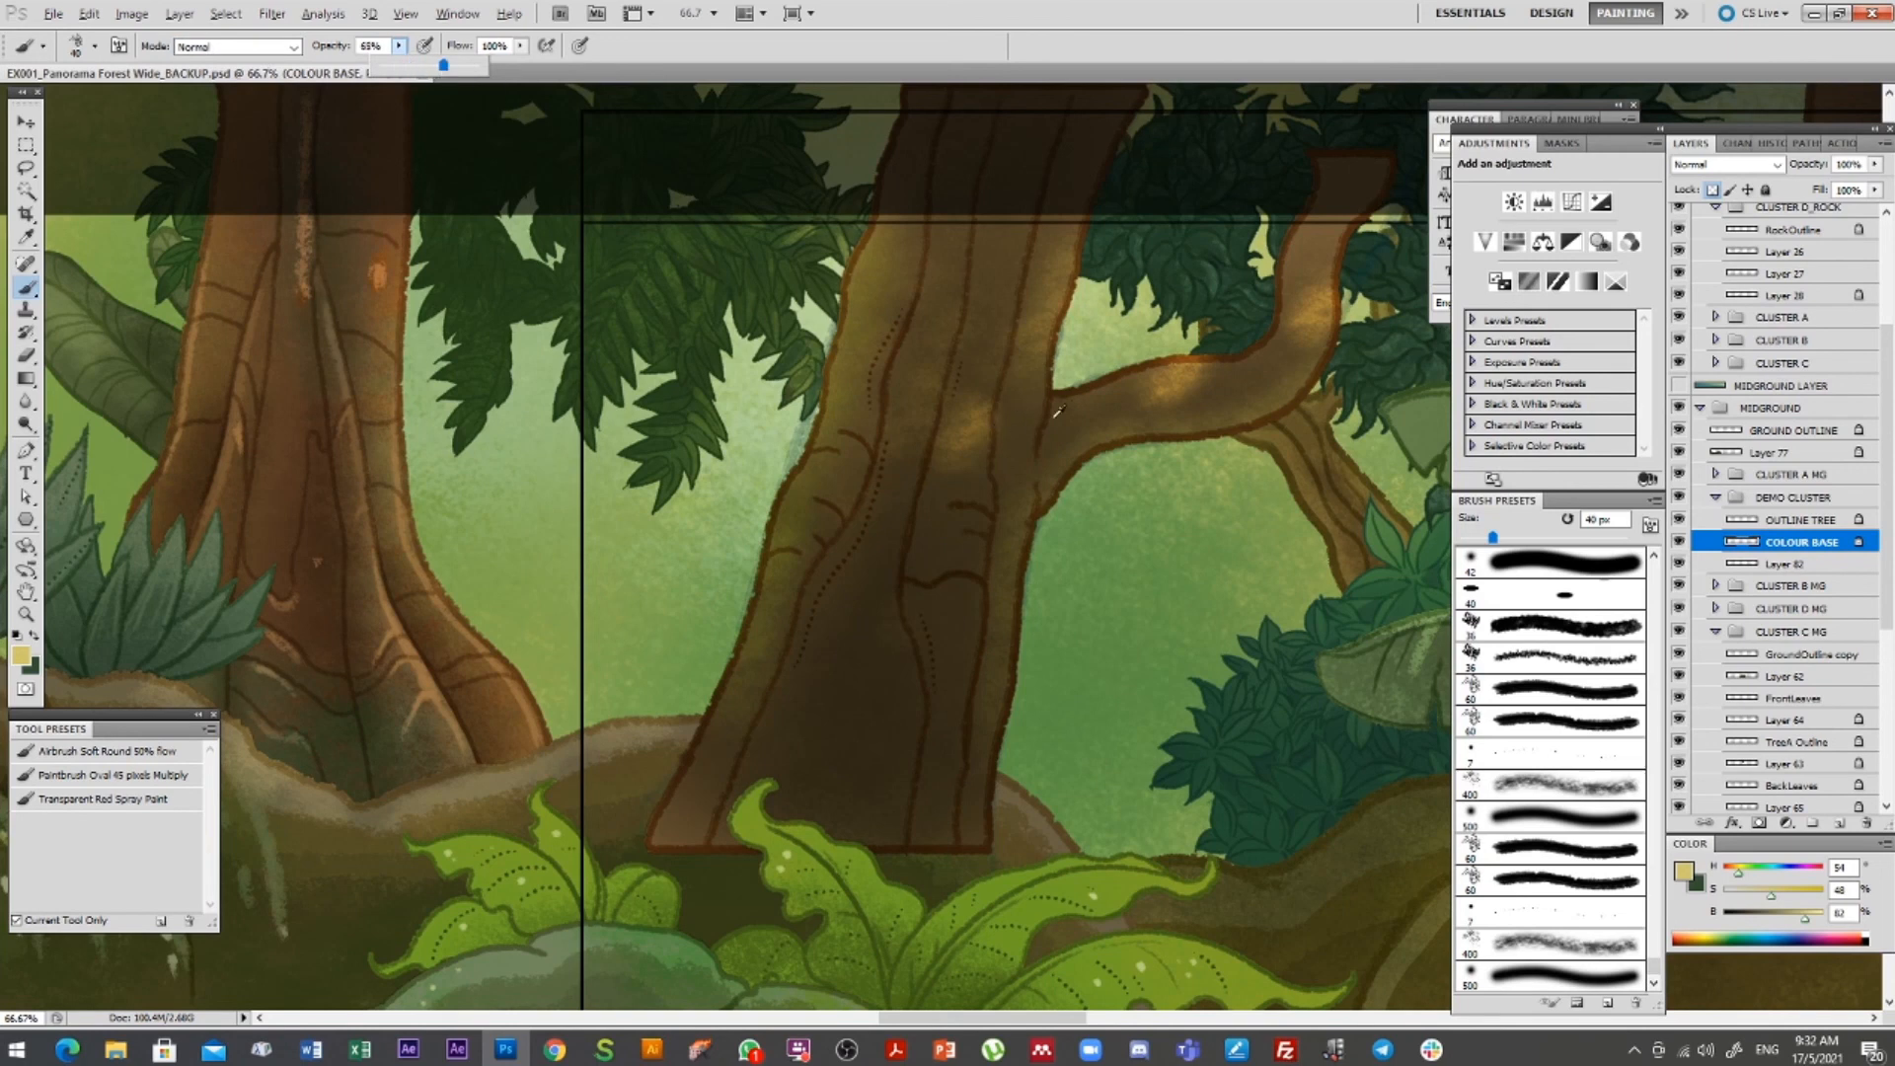
pyautogui.keyDown('alt'); pyautogui.click(1188, 369); pyautogui.keyUp('alt')
pyautogui.moveTo(975, 413)
pyautogui.mouseDown()
pyautogui.moveTo(993, 355)
pyautogui.moveTo(974, 405)
pyautogui.mouseUp()
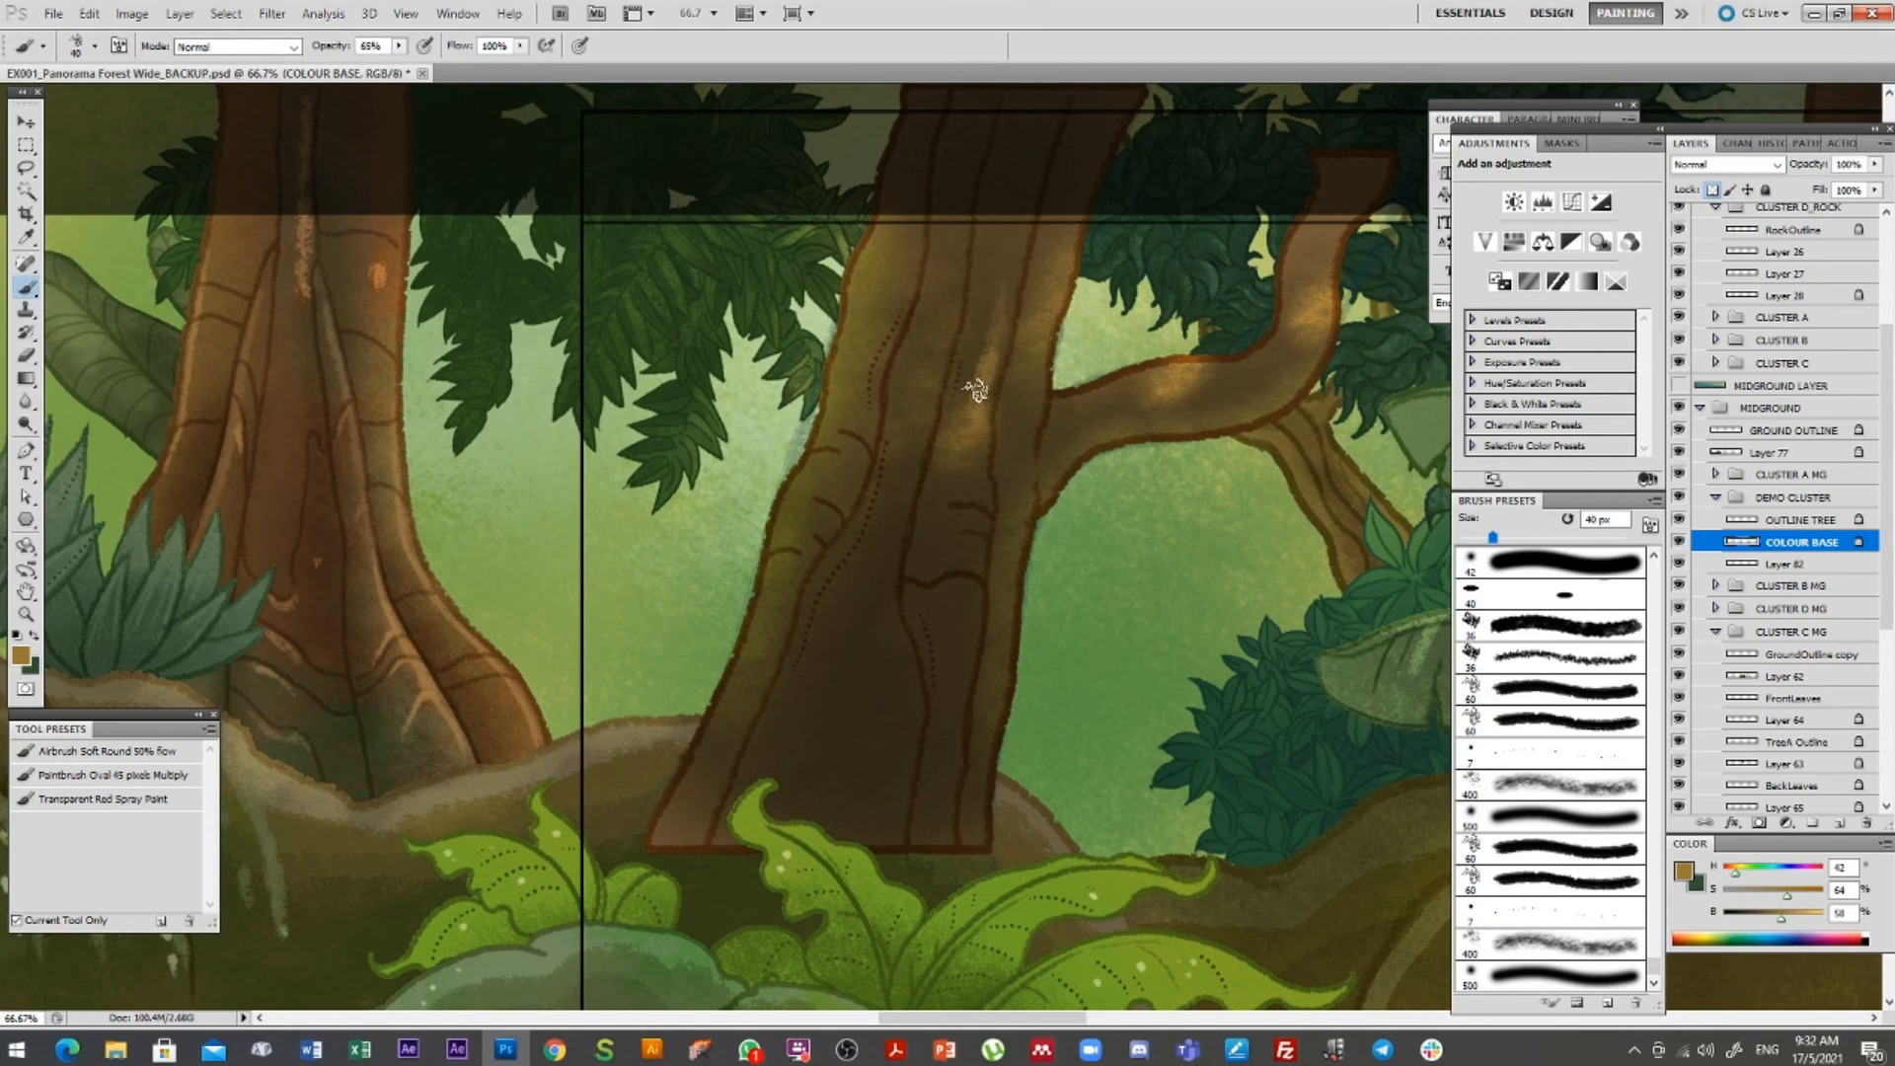
pyautogui.moveTo(970, 419)
pyautogui.mouseDown()
pyautogui.moveTo(956, 657)
pyautogui.moveTo(901, 522)
pyautogui.moveTo(914, 445)
pyautogui.mouseUp()
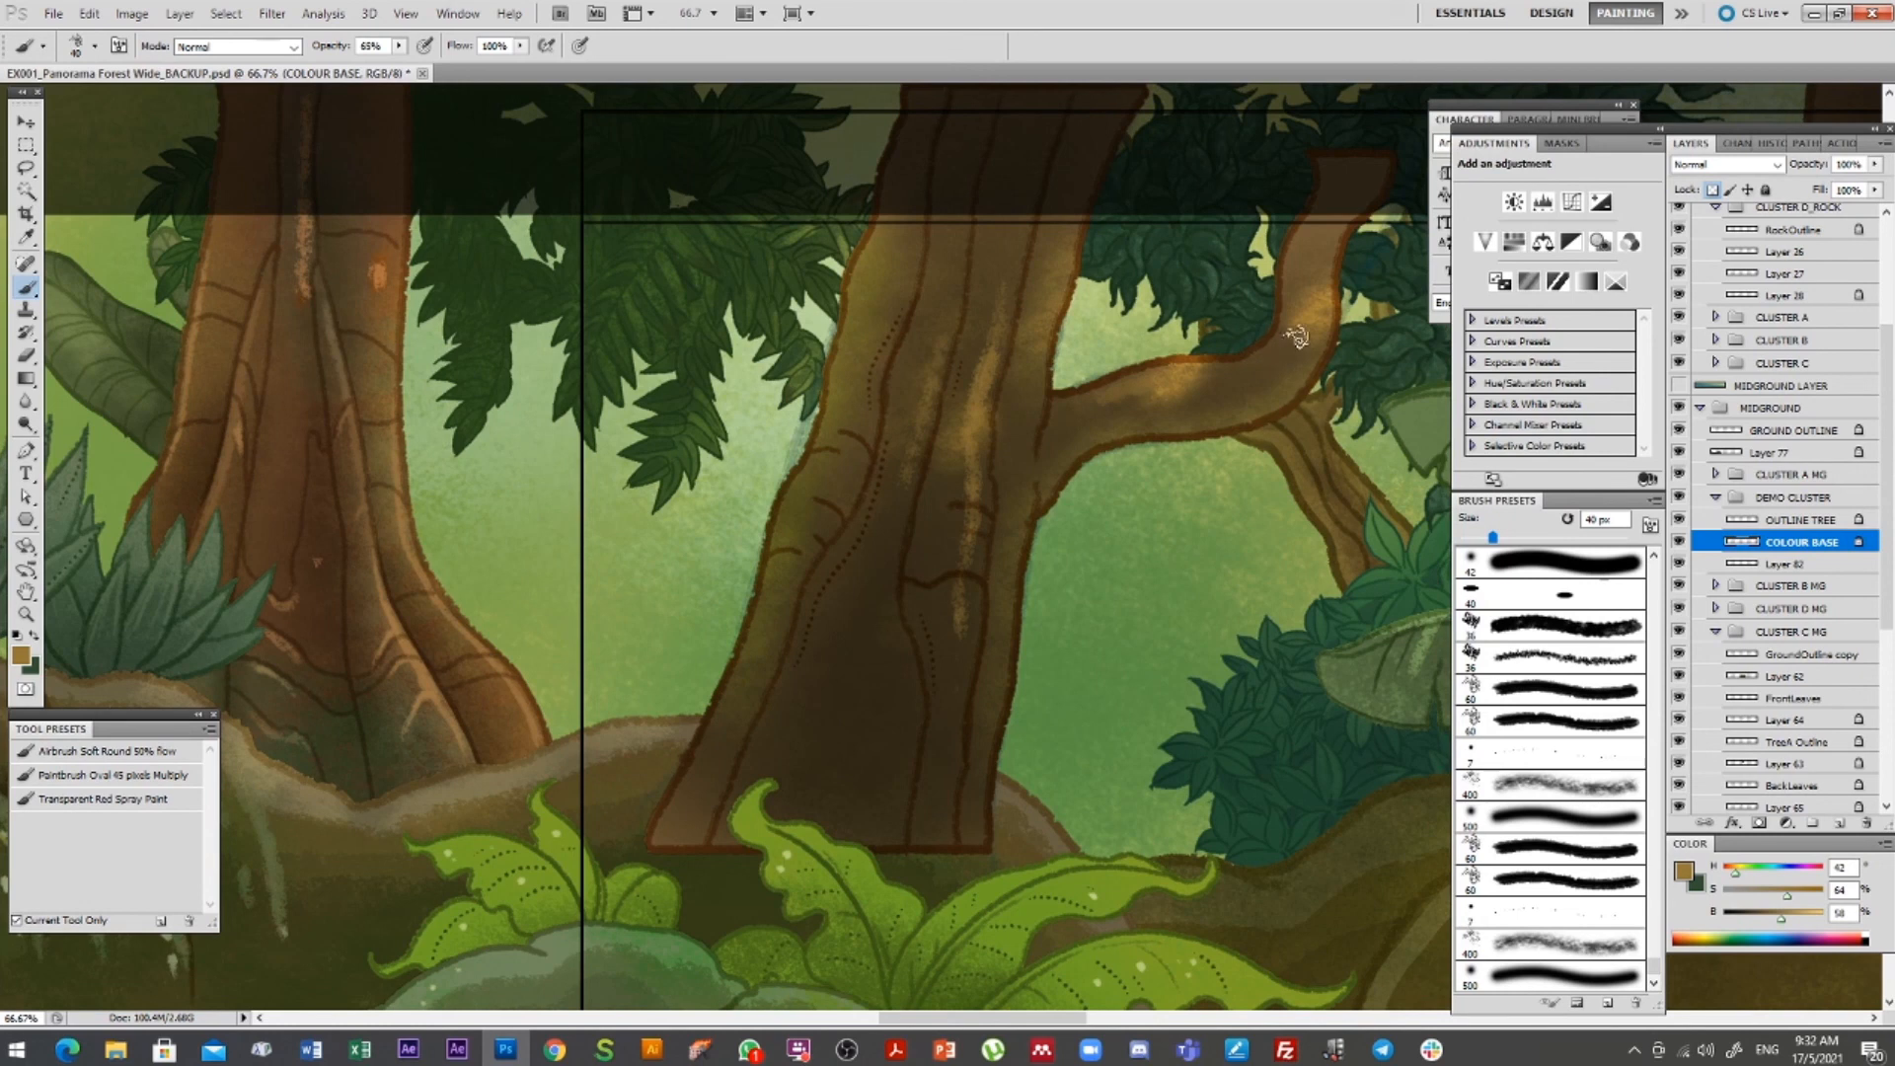
# With the brush at 20 px, paint fine golden lines along the trunk's creases and olive ones (S 66%, B 55%) along its left edge
pyautogui.press('[')
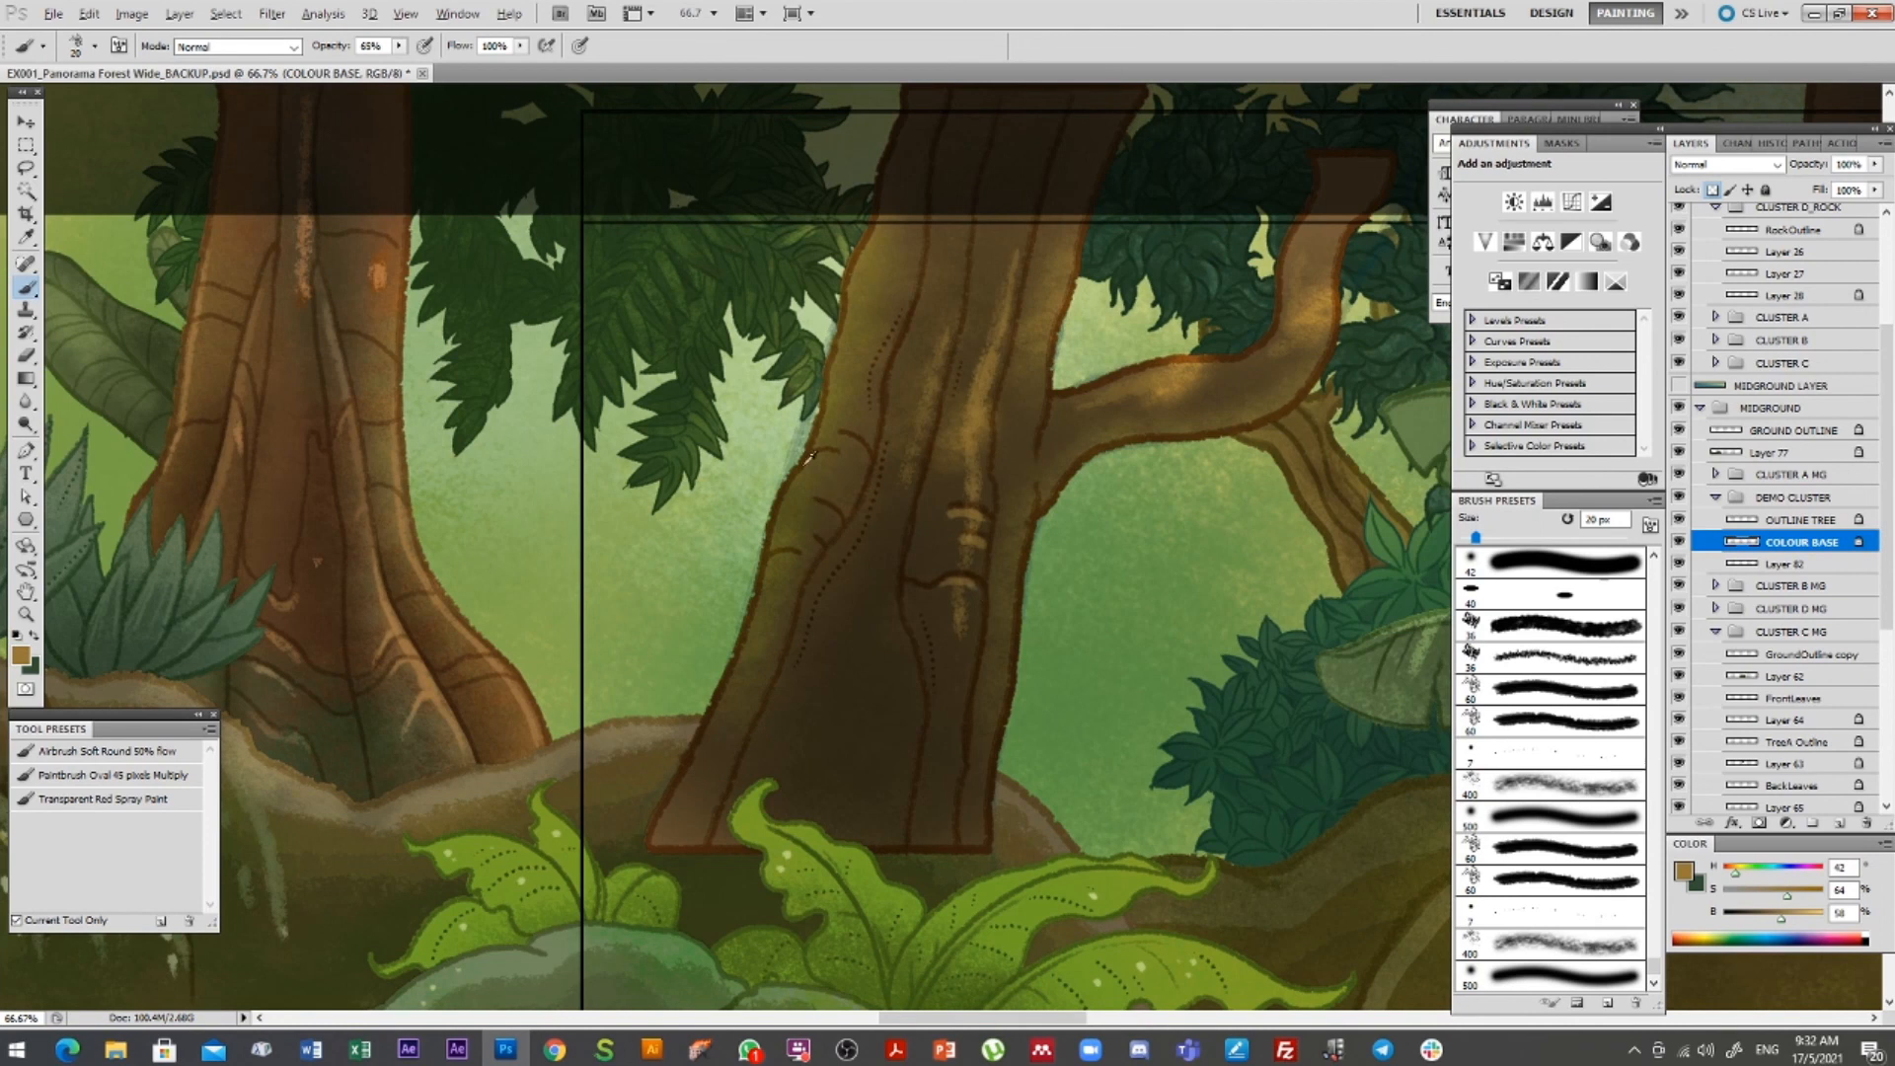
pyautogui.keyDown('alt'); pyautogui.click(785, 531); pyautogui.keyUp('alt')
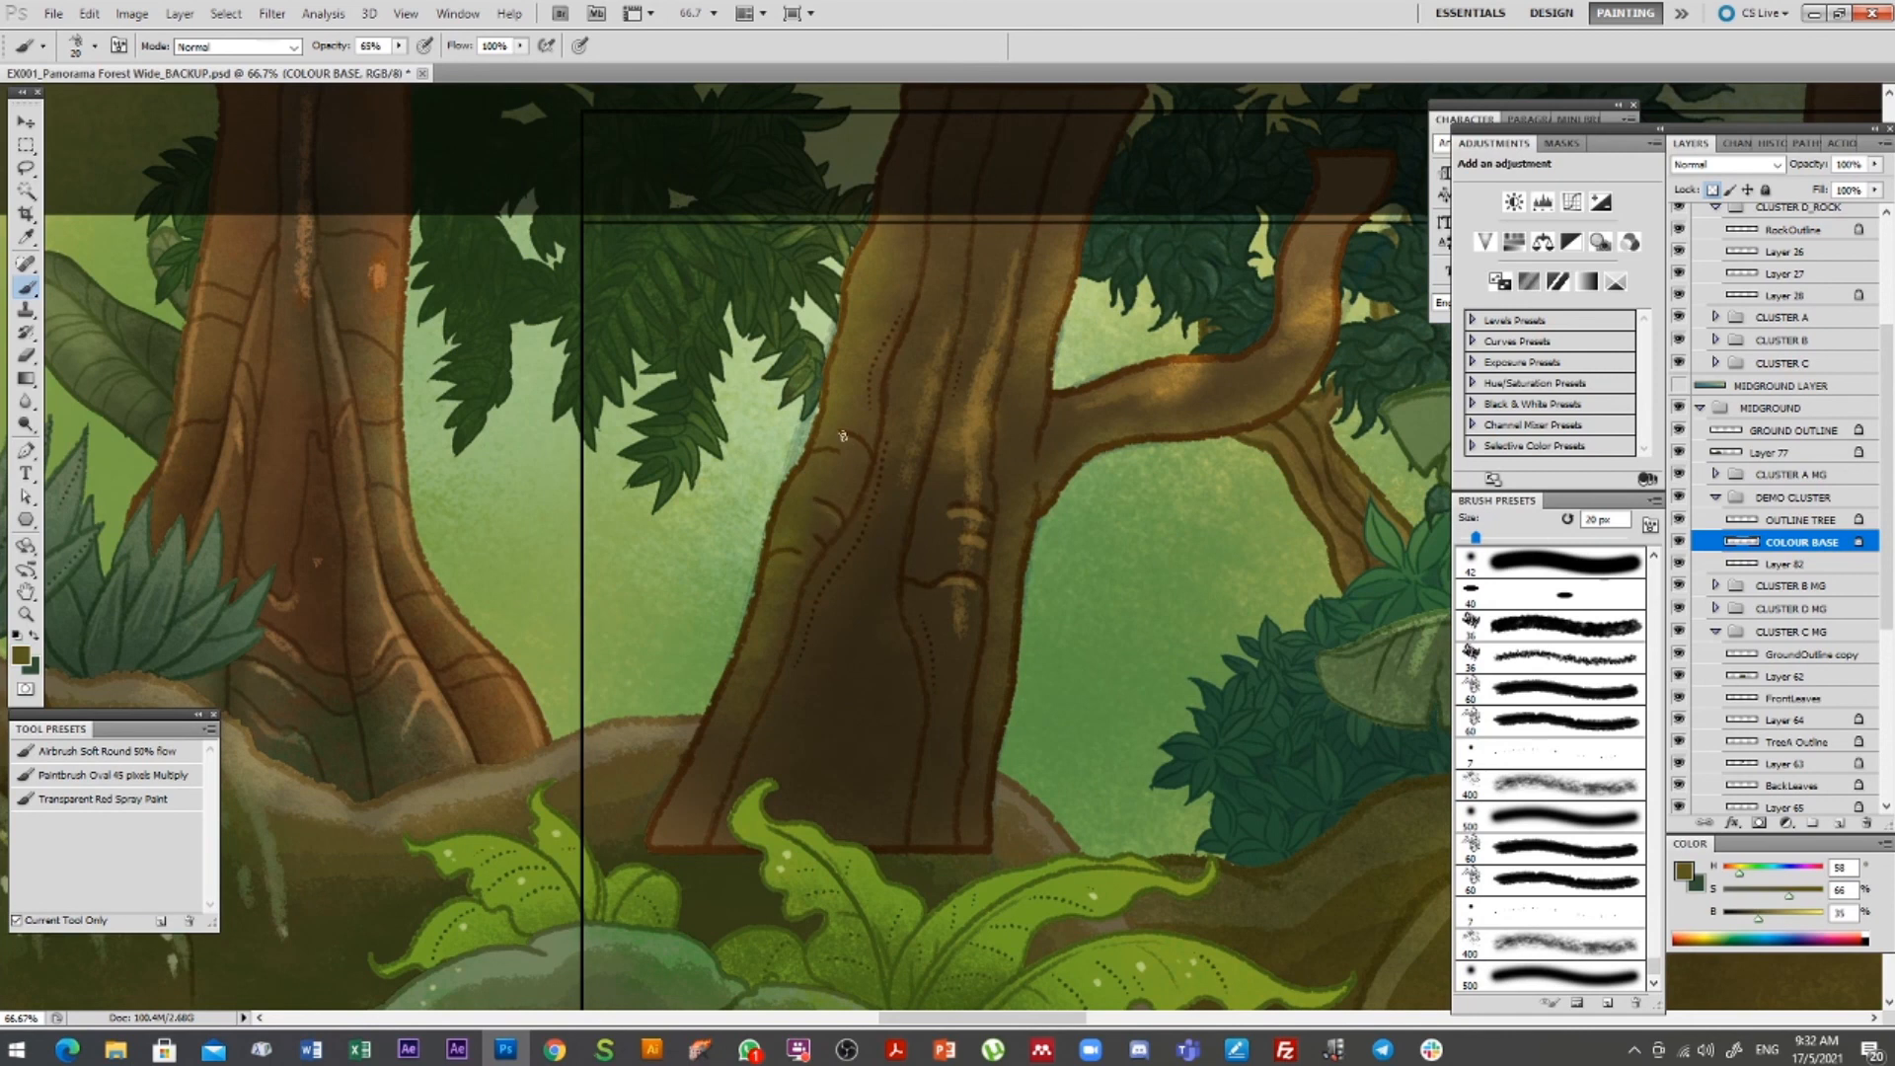
pyautogui.moveTo(1761, 923); pyautogui.dragTo(1778, 921)
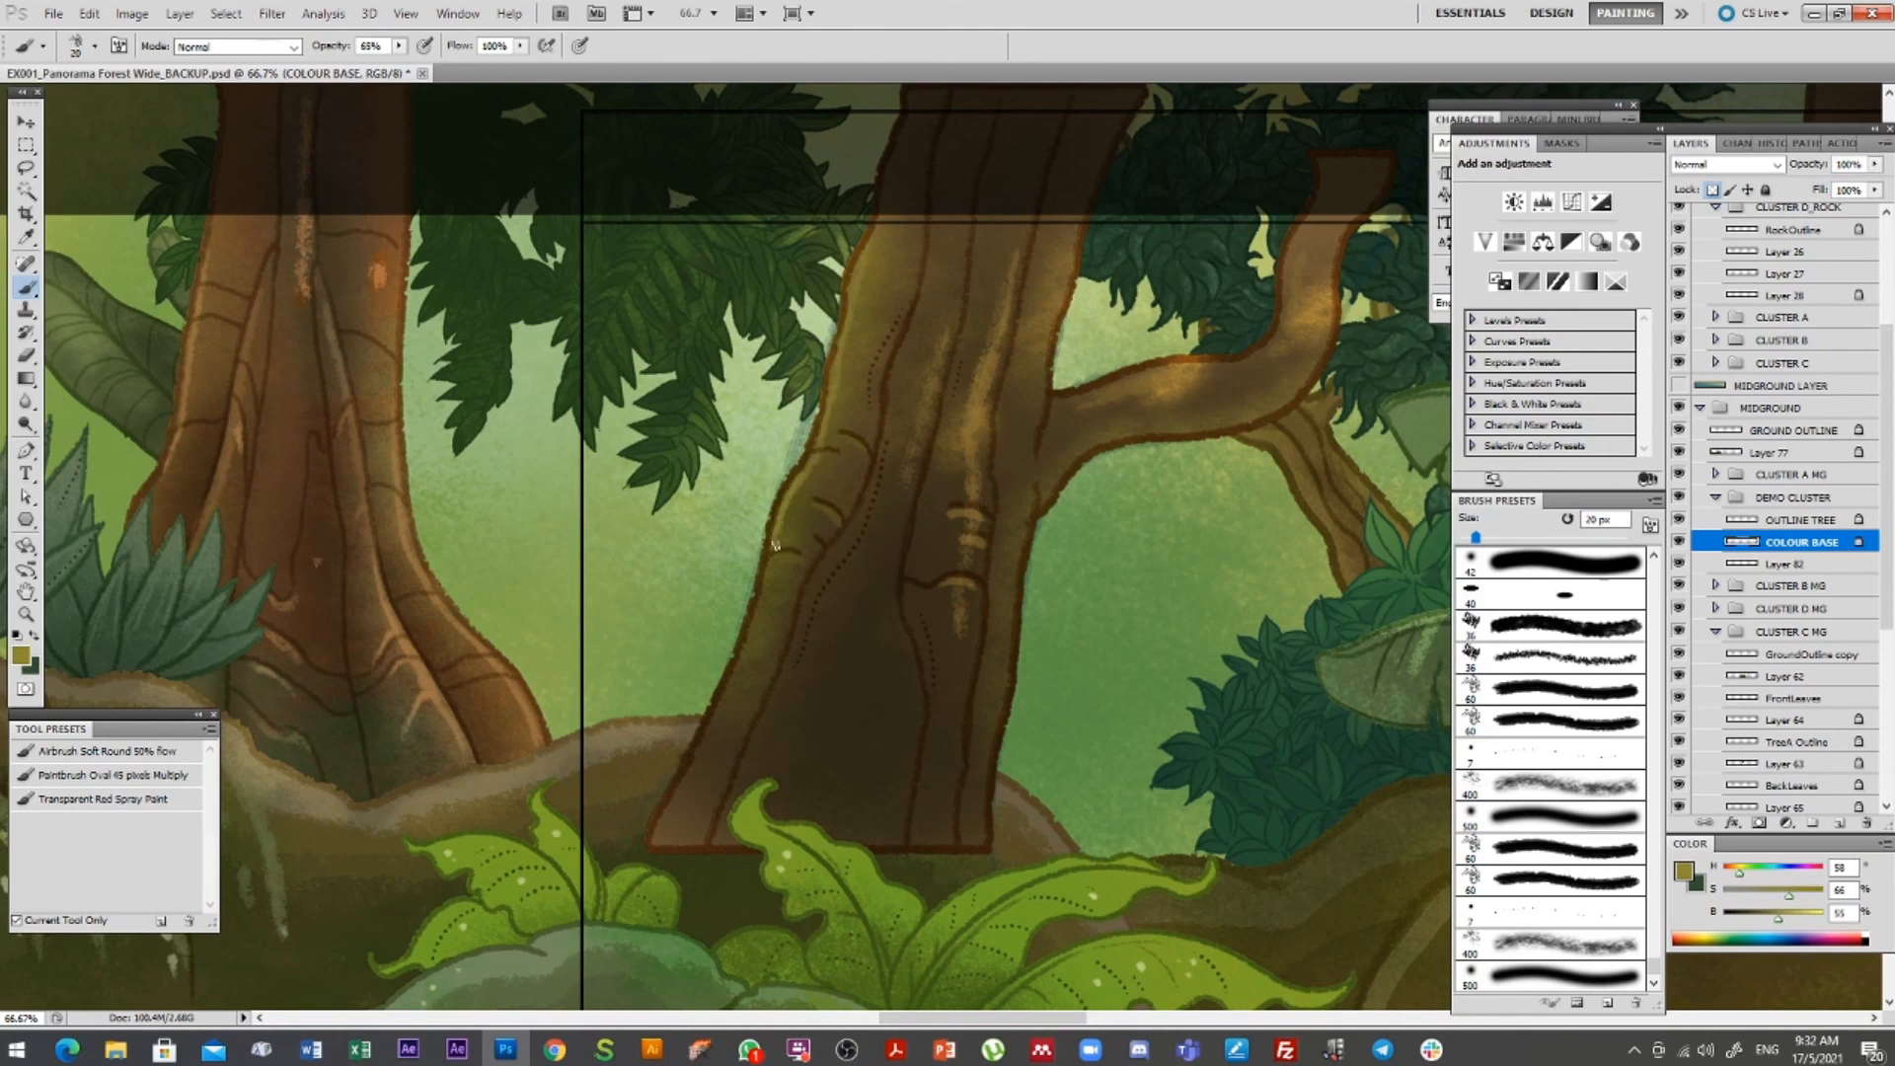
# Examine the new tree's lighting against the neighbouring trees across the whole panorama and at closer range
pyautogui.keyDown('alt'); pyautogui.click(1041, 637); pyautogui.keyUp('alt')
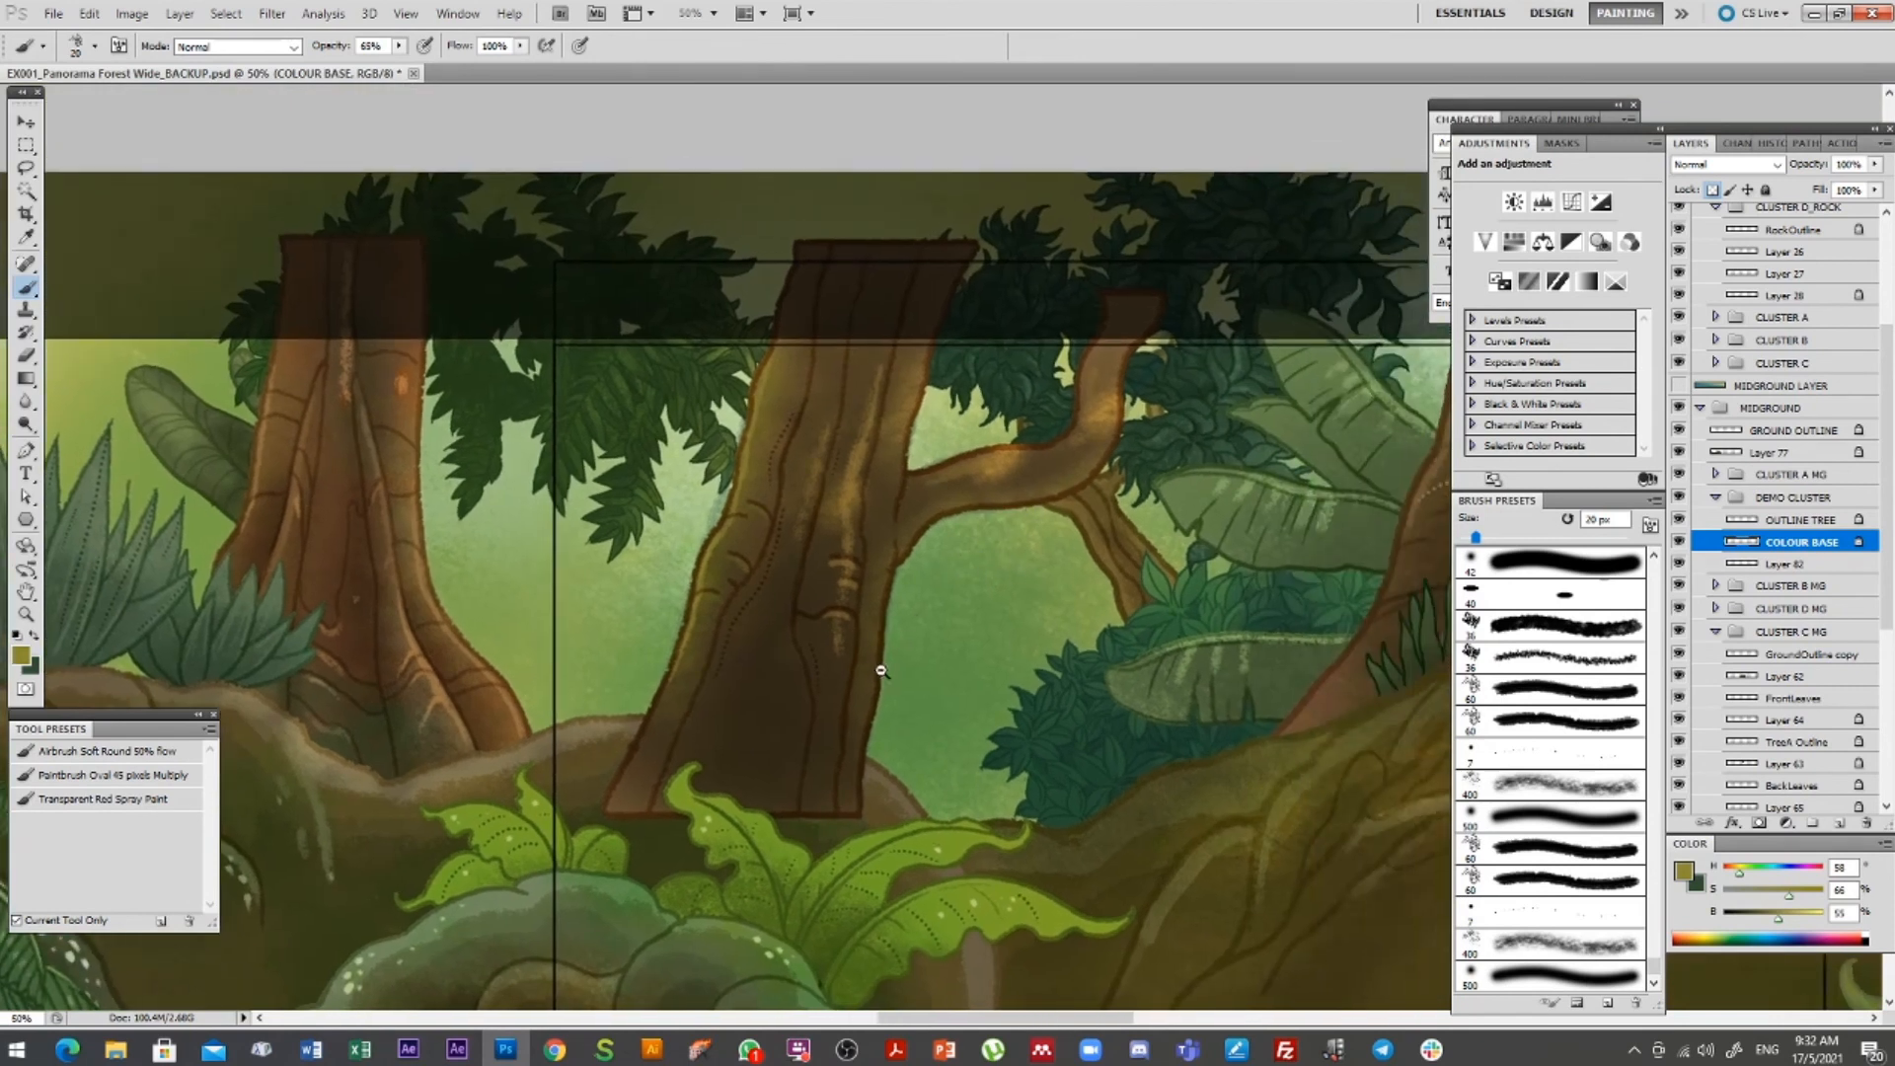
pyautogui.keyDown('alt'); pyautogui.click(883, 671); pyautogui.keyUp('alt')
pyautogui.keyDown('alt'); pyautogui.click(849, 602); pyautogui.keyUp('alt')
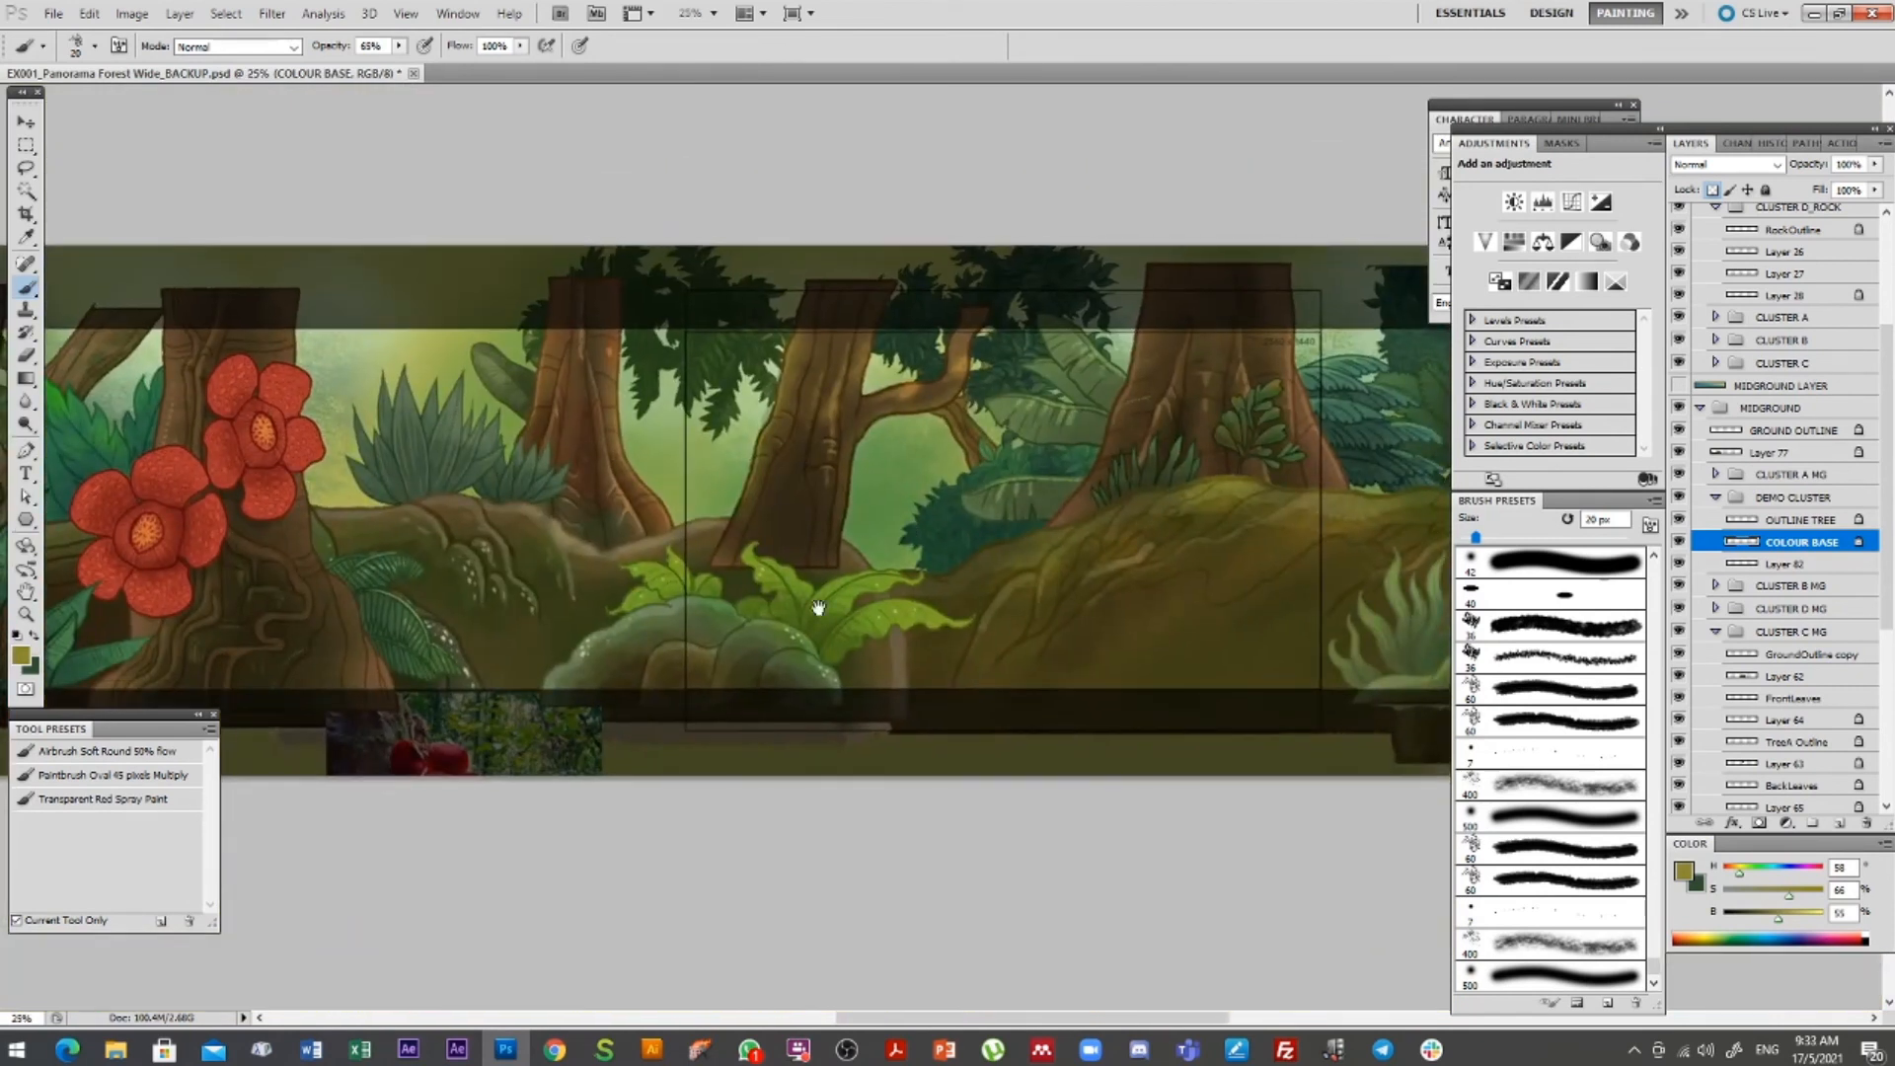
pyautogui.moveTo(859, 544); pyautogui.dragTo(845, 598)
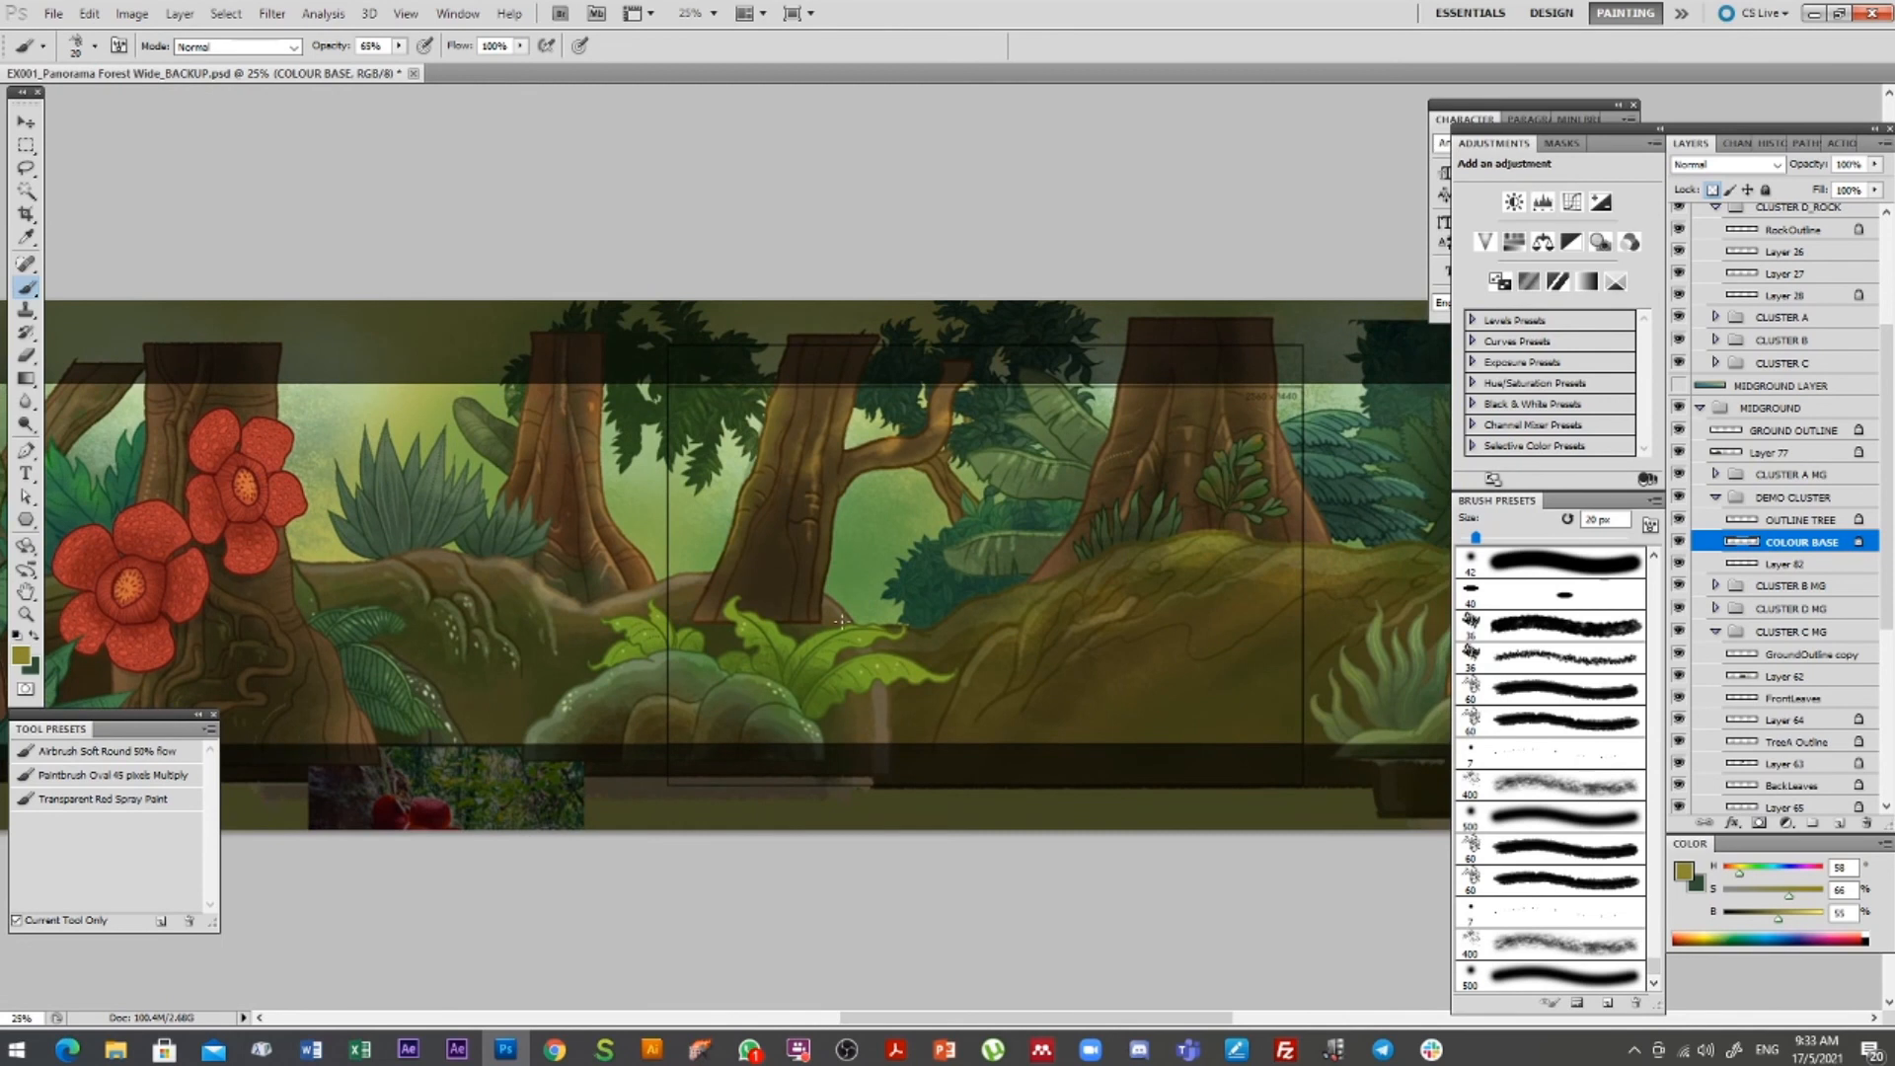
pyautogui.keyDown('ctrl'); pyautogui.click(836, 532); pyautogui.keyUp('ctrl')
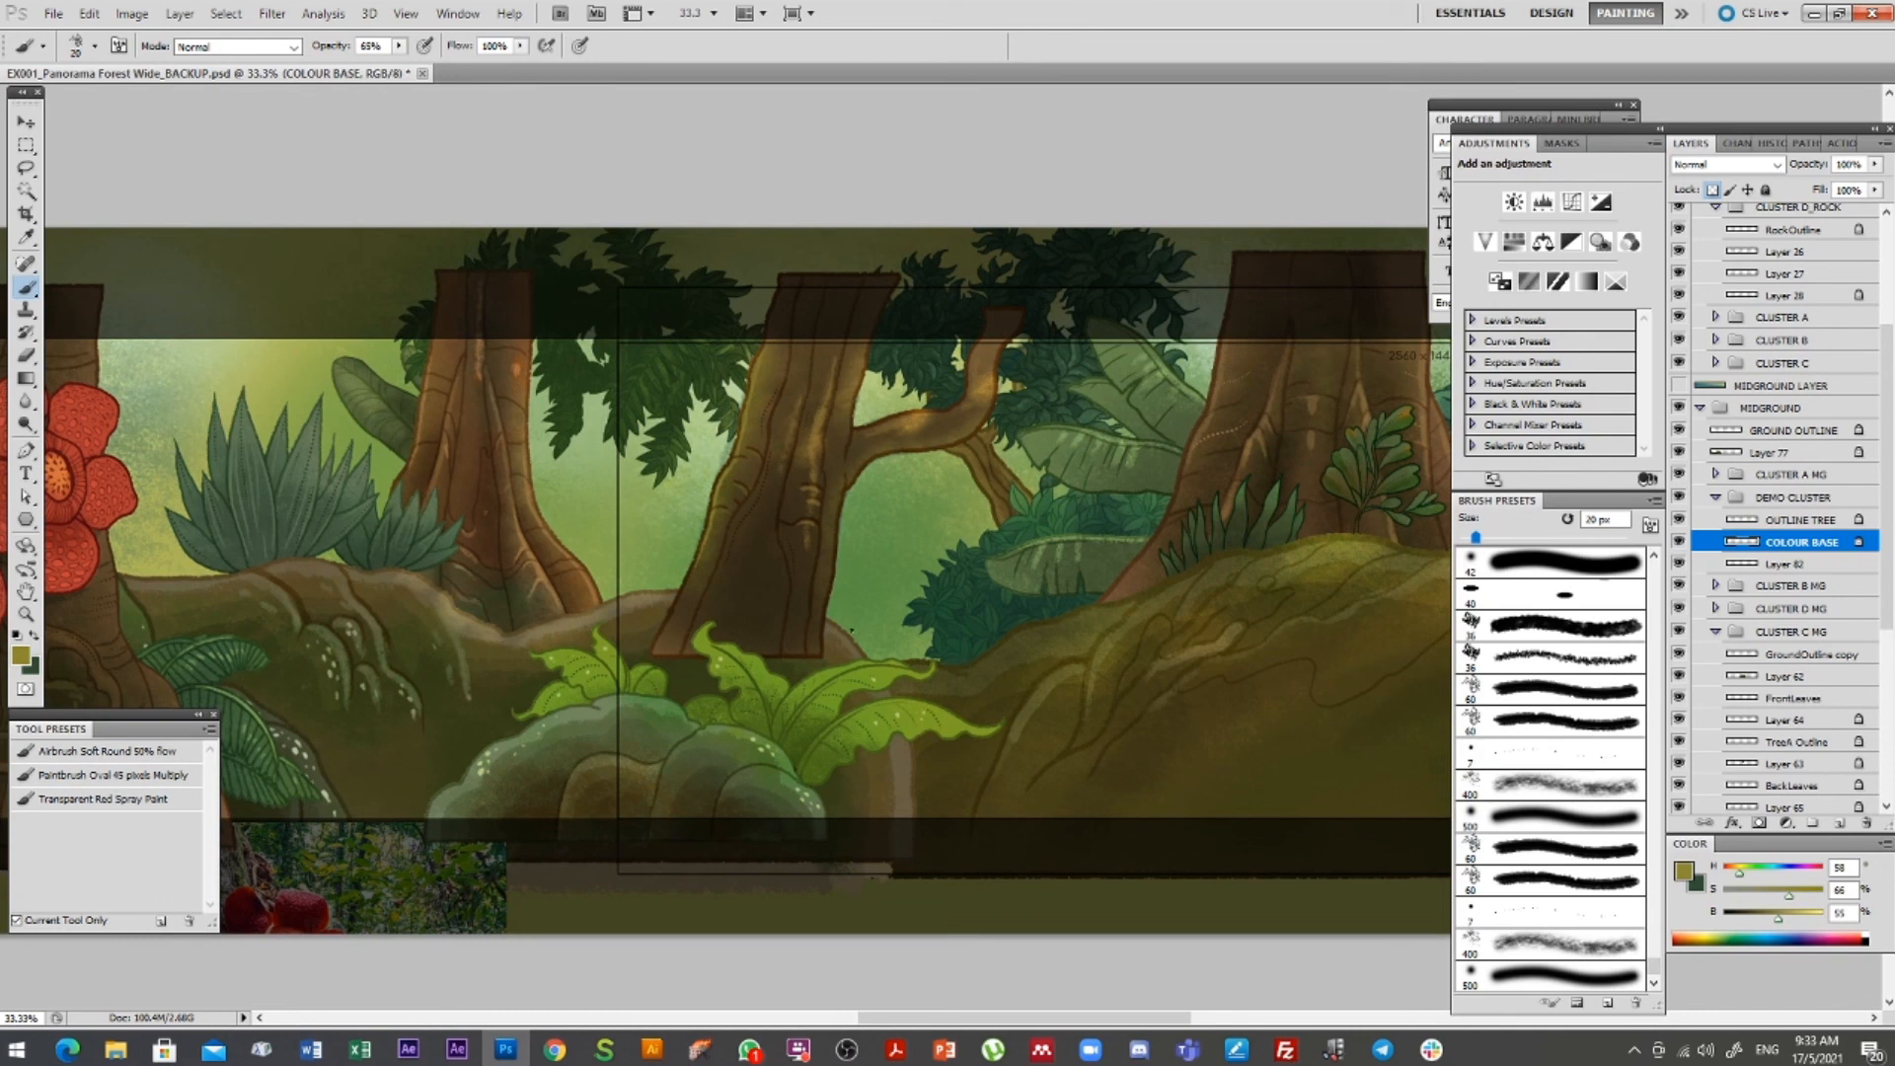
pyautogui.scroll(2, 809, 451)
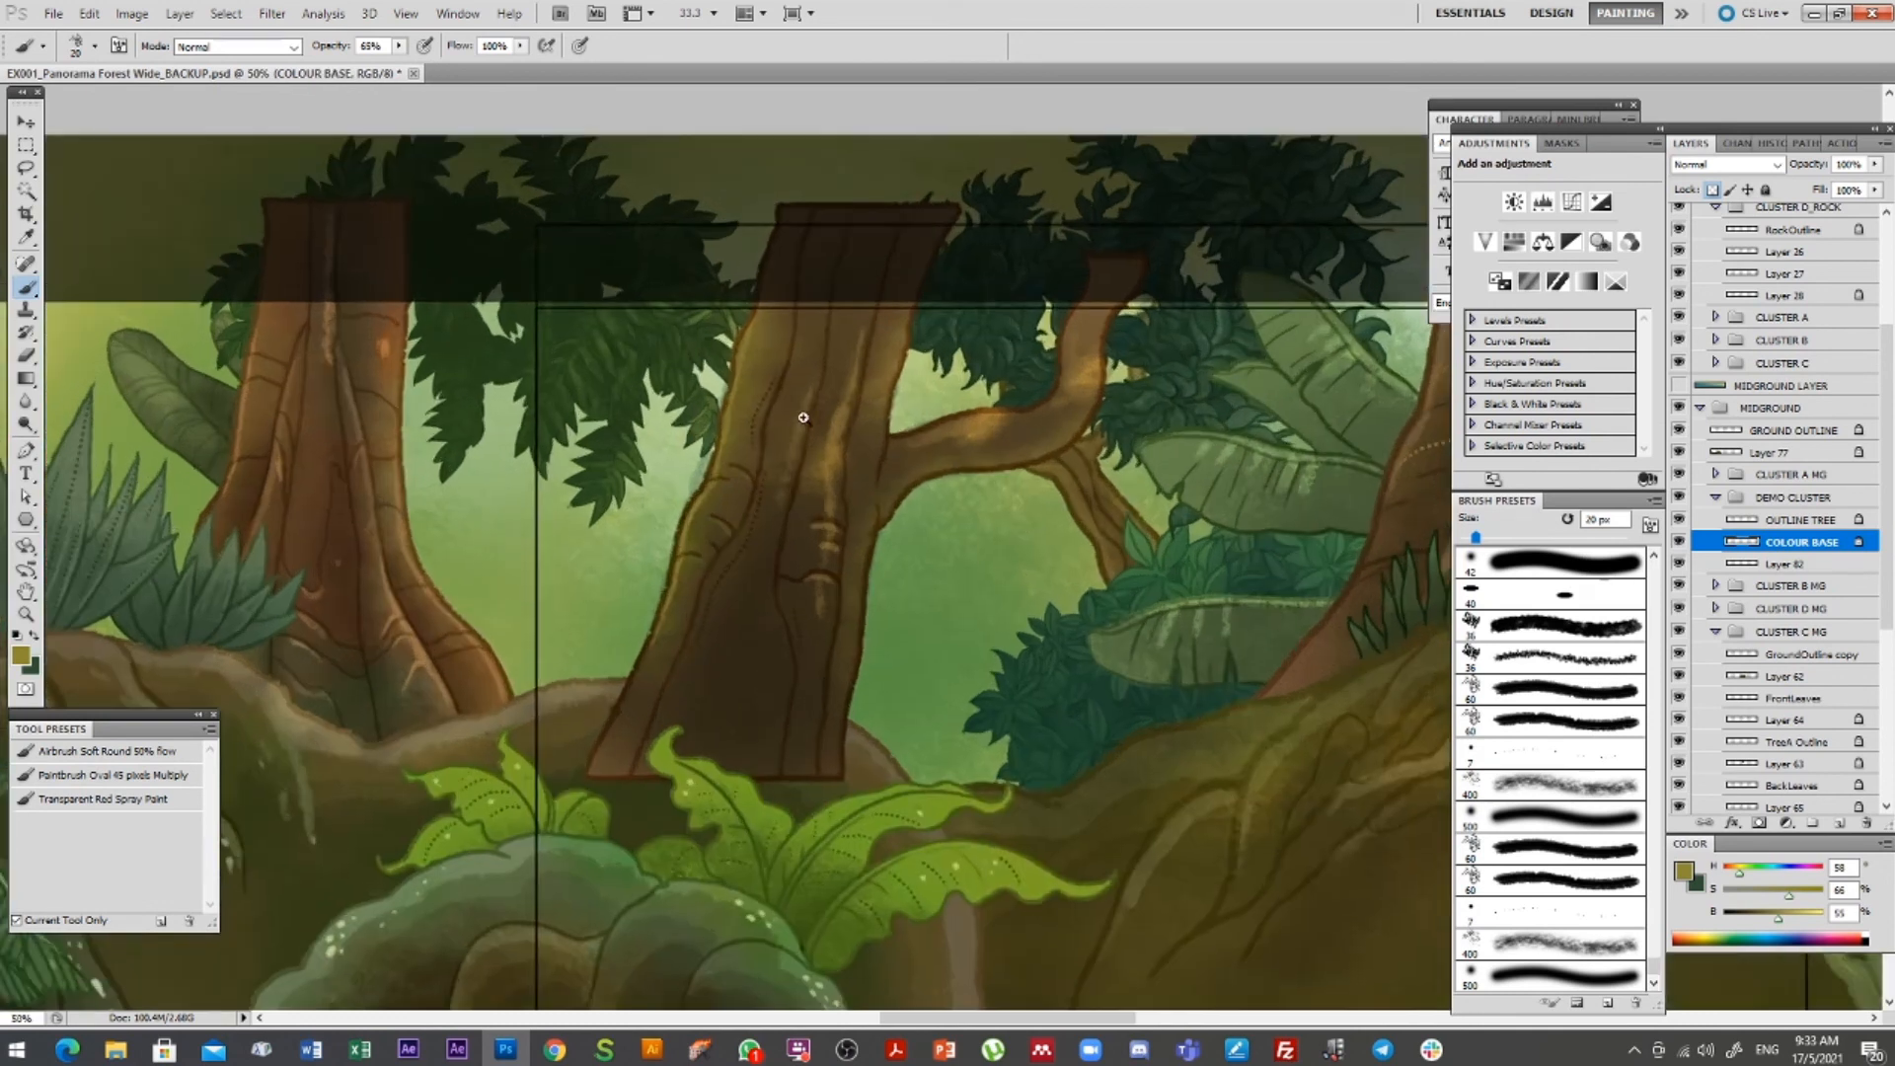